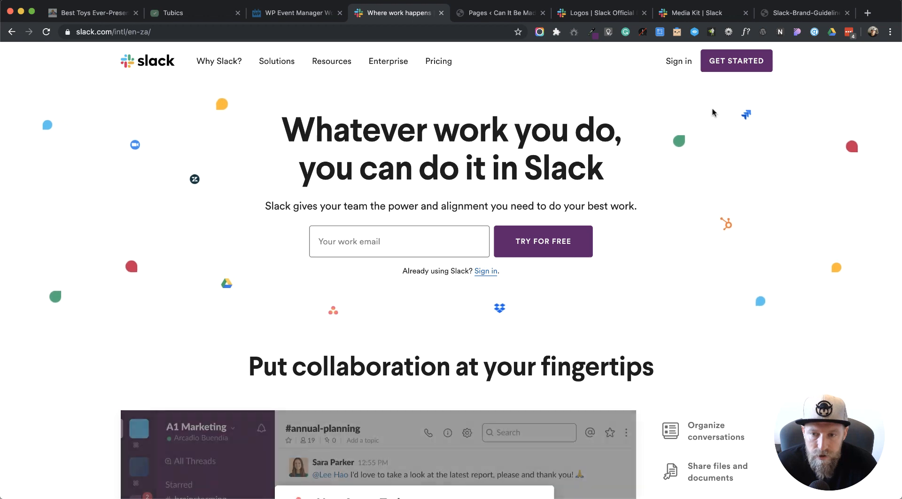
# Step: Examine the feature demos in the "Put collaboration at your fingertips" section, including file sharing, archive search and tool integration
pyautogui.scroll(-6, 605, 304)
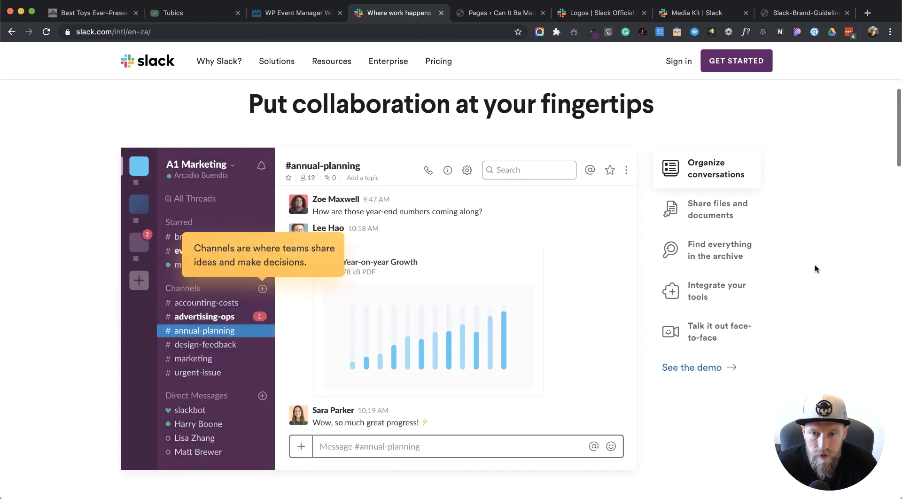
pyautogui.click(706, 213)
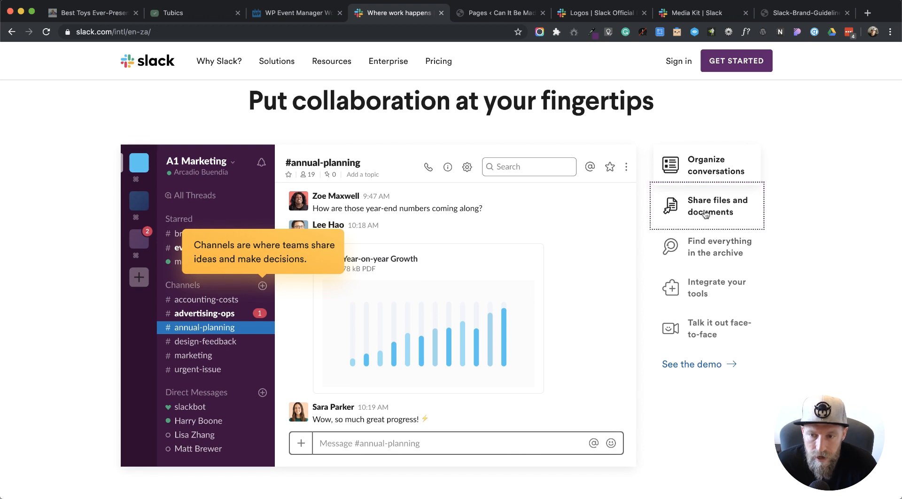
pyautogui.click(707, 250)
pyautogui.click(705, 290)
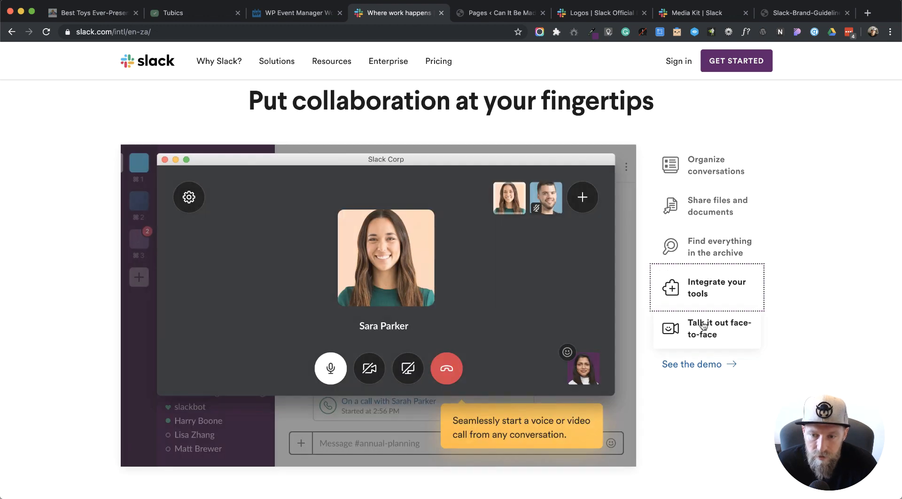
# Step: Review the rest of the Slack homepage, from the enterprise teamwork graphic through the customer stories to the closing call to action
pyautogui.scroll(-8, 810, 254)
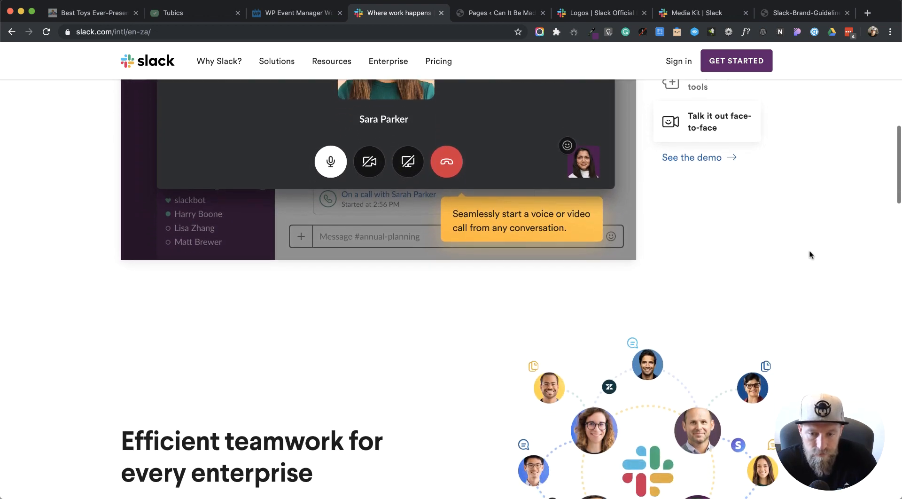
pyautogui.scroll(-2, 810, 246)
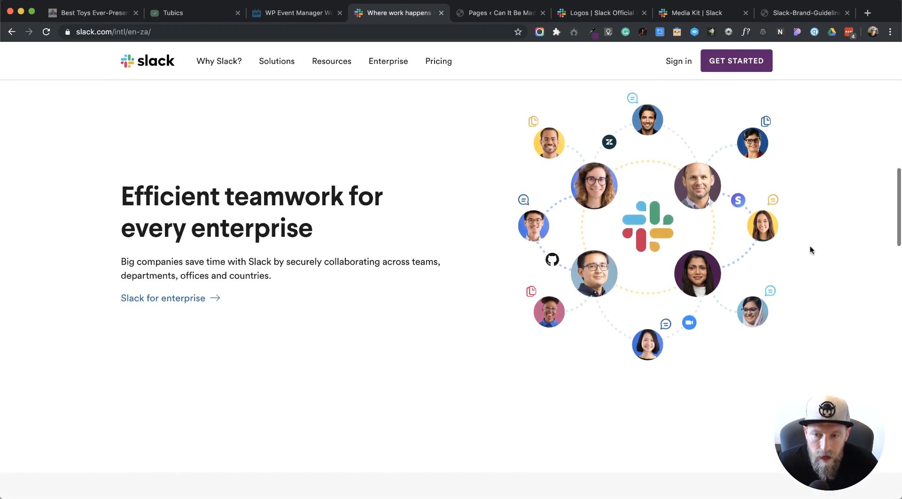
pyautogui.scroll(1, 810, 246)
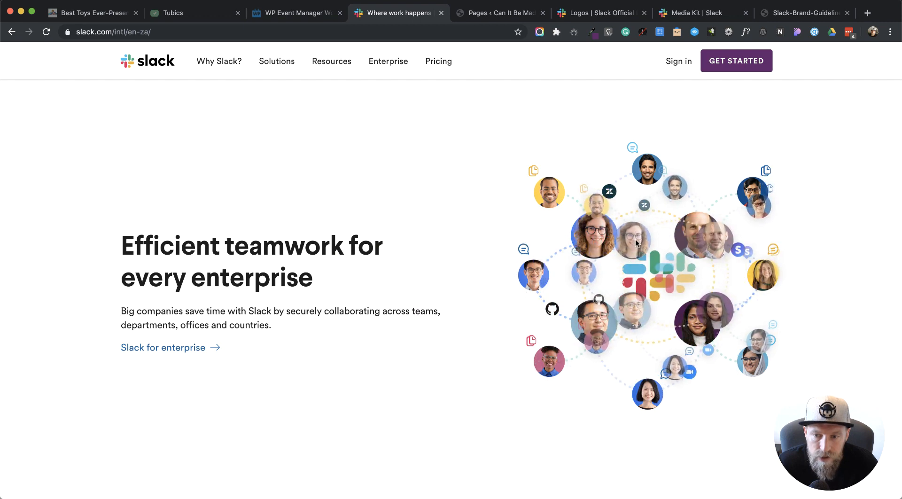
pyautogui.scroll(-10, 593, 248)
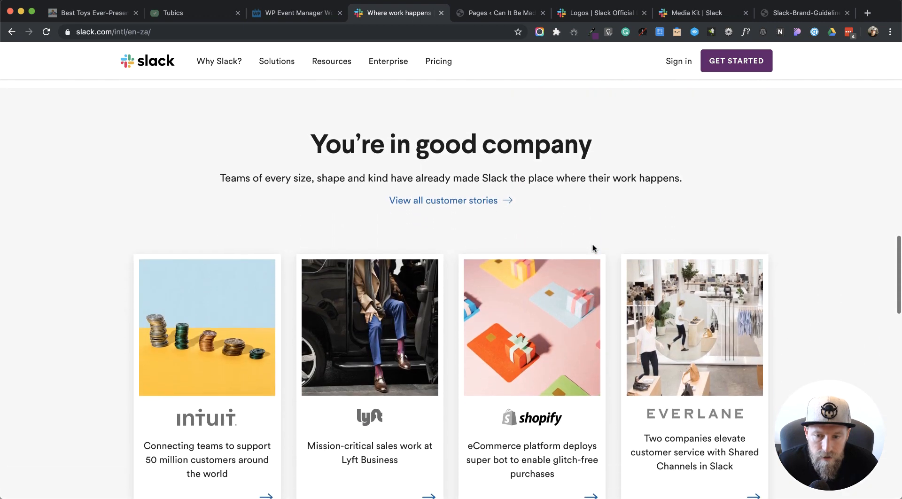
pyautogui.scroll(-1, 594, 249)
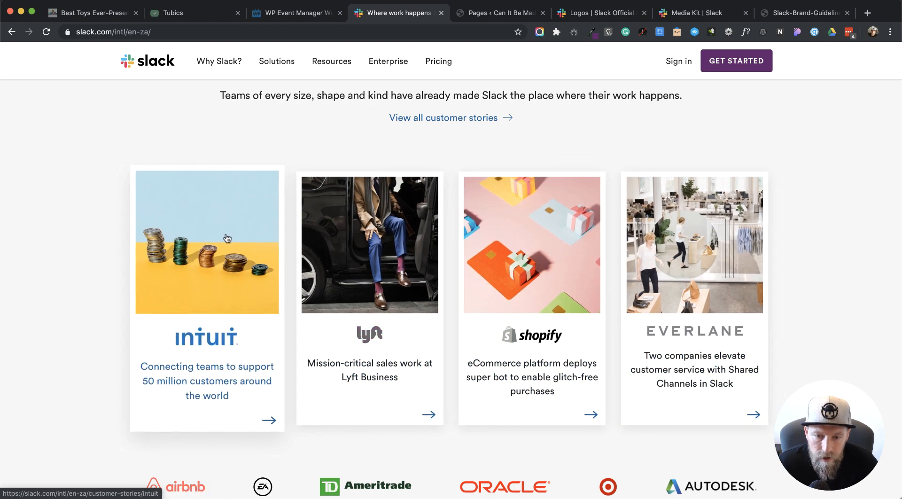
pyautogui.scroll(-1, 838, 259)
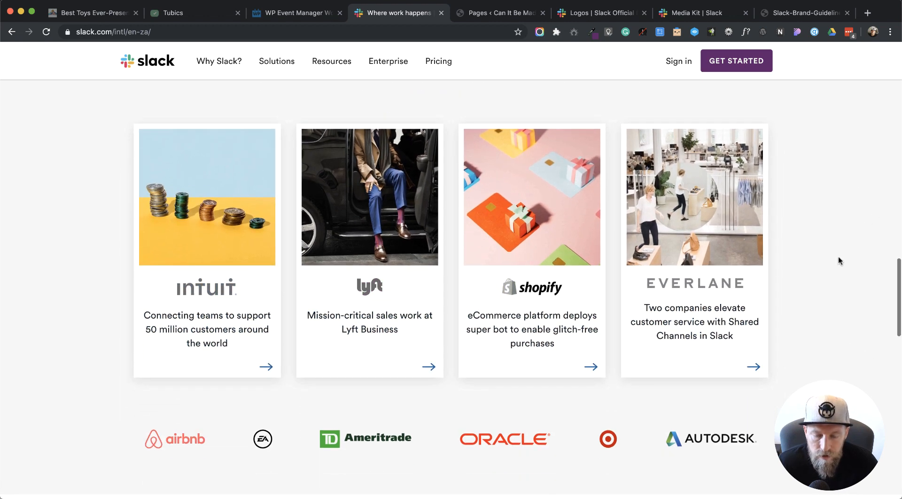
pyautogui.scroll(-10, 838, 261)
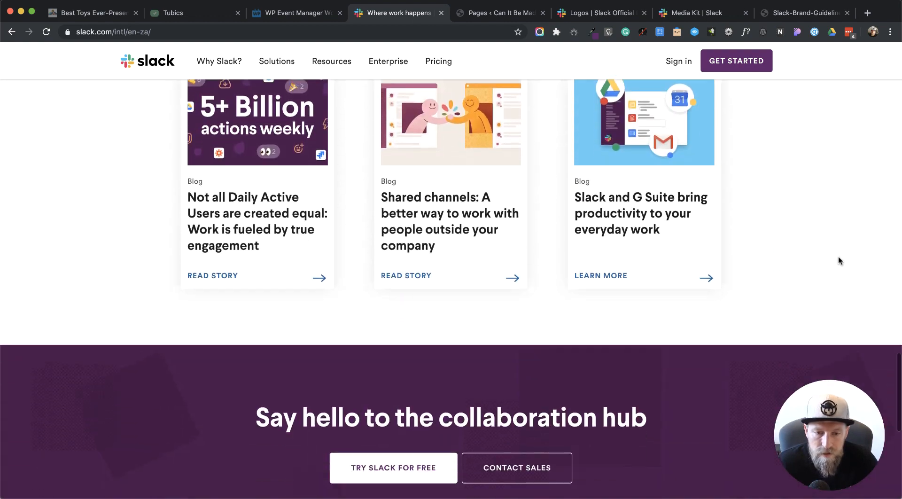
pyautogui.scroll(-5, 838, 261)
pyautogui.scroll(15, 839, 261)
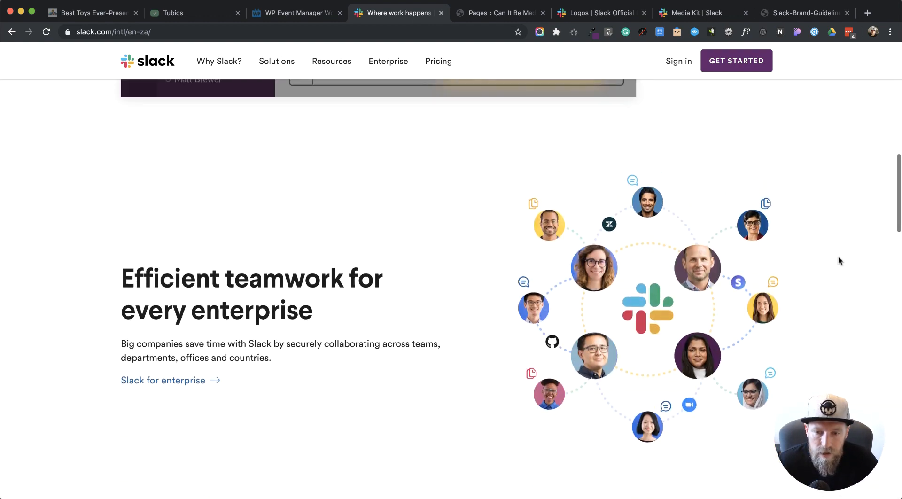
pyautogui.scroll(-8, 725, 430)
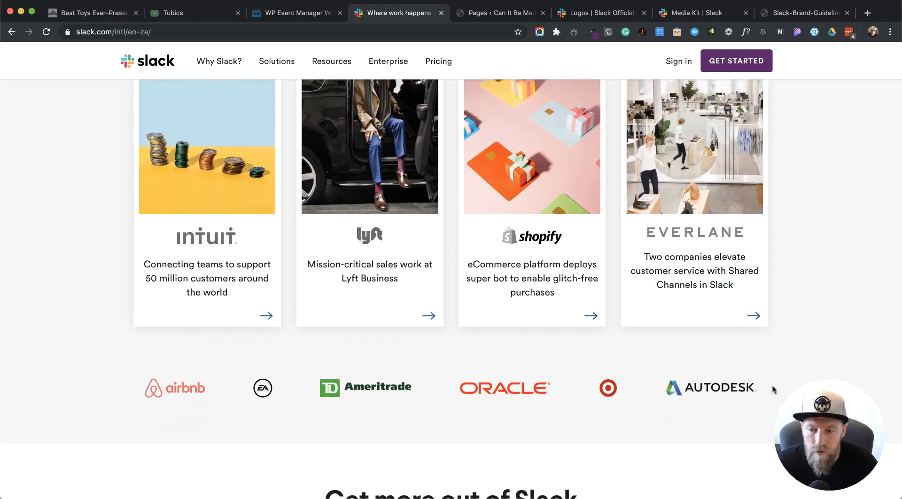
pyautogui.scroll(20, 772, 385)
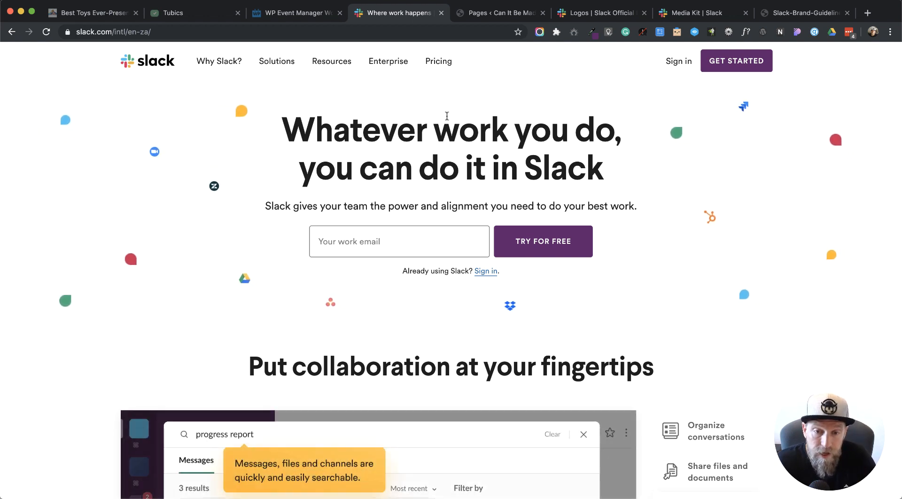
# Step: Study how the "Put collaboration at your fingertips" demo cycles through its features, and show its "Organize conversations" view
pyautogui.scroll(-5, 654, 262)
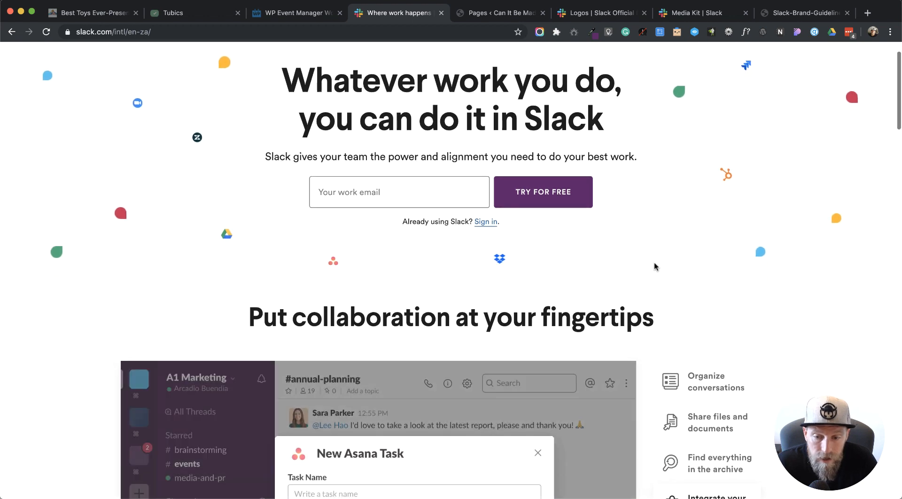
pyautogui.scroll(-1, 655, 267)
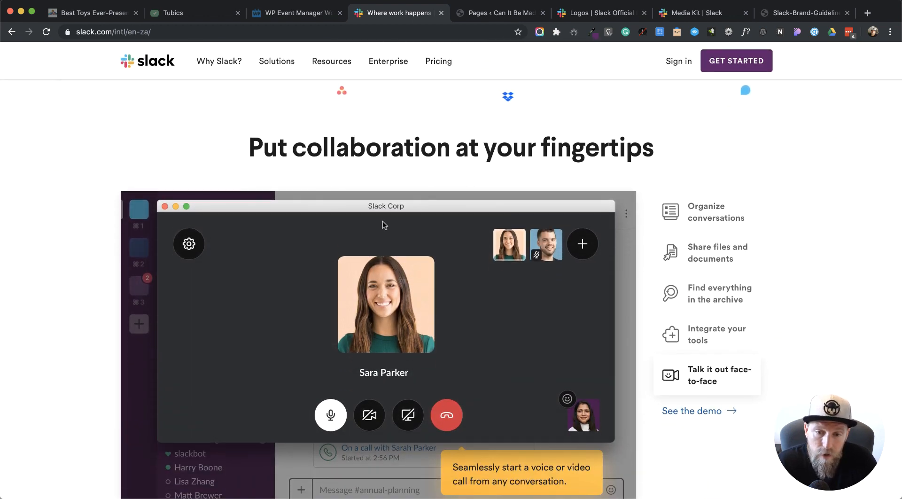
pyautogui.scroll(-2, 418, 389)
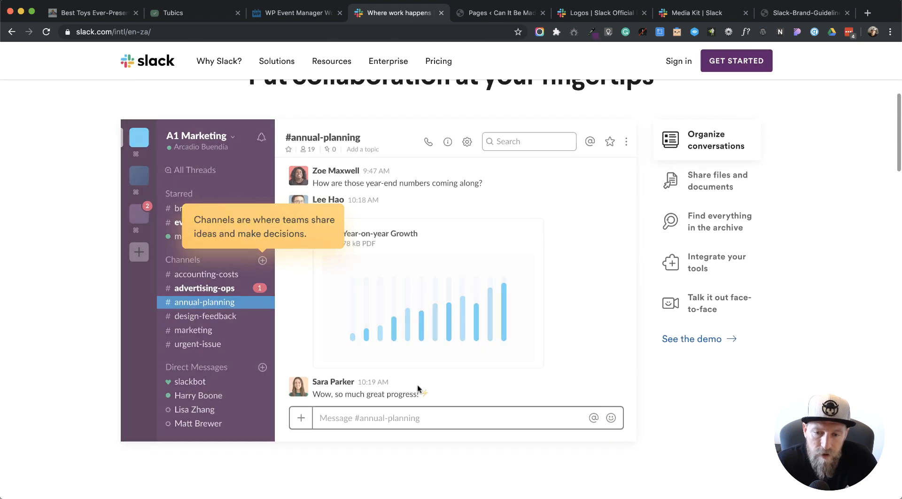
pyautogui.scroll(2, 419, 389)
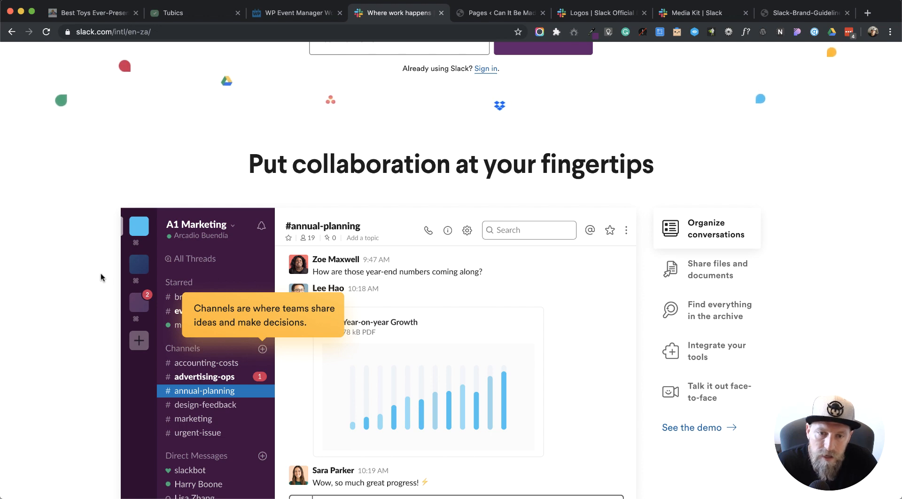
pyautogui.scroll(-3, 69, 287)
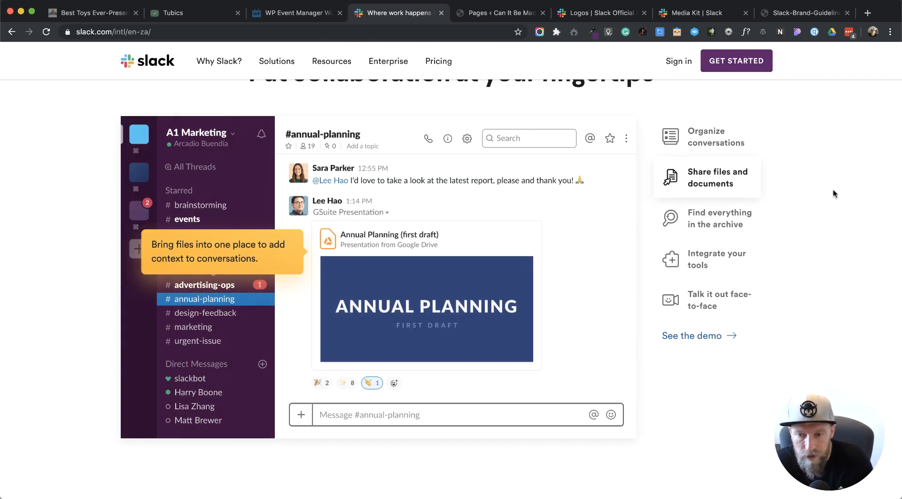
pyautogui.scroll(-3, 833, 193)
pyautogui.scroll(4, 832, 195)
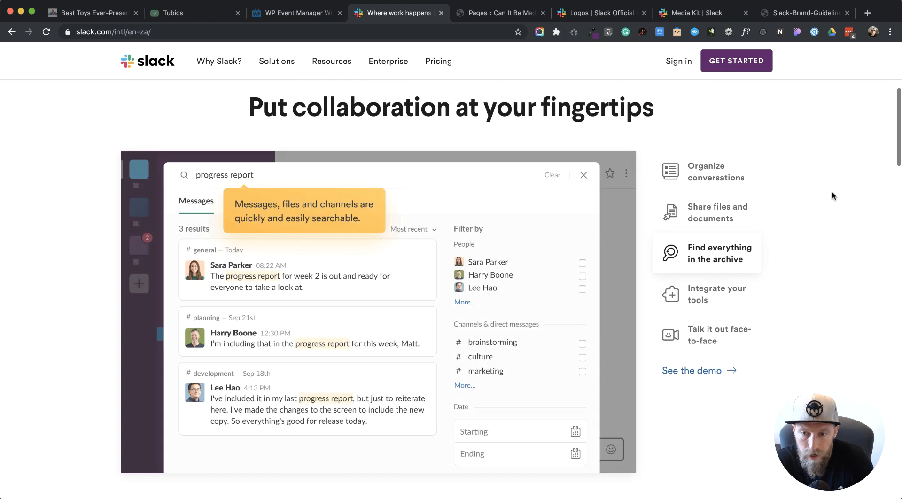
pyautogui.scroll(-1, 832, 195)
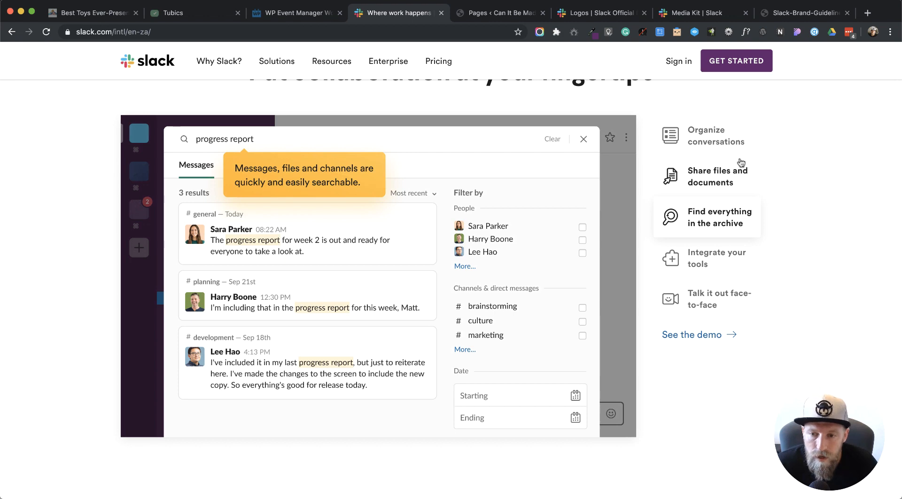
pyautogui.click(707, 143)
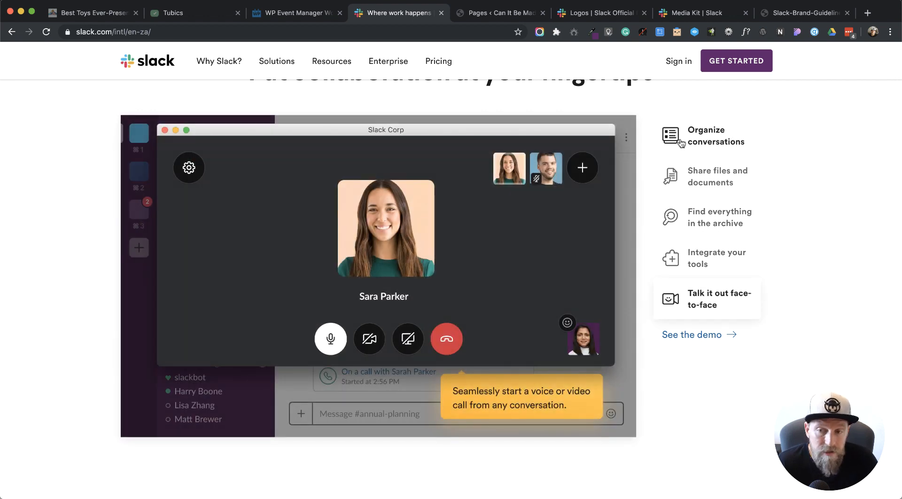
pyautogui.click(679, 141)
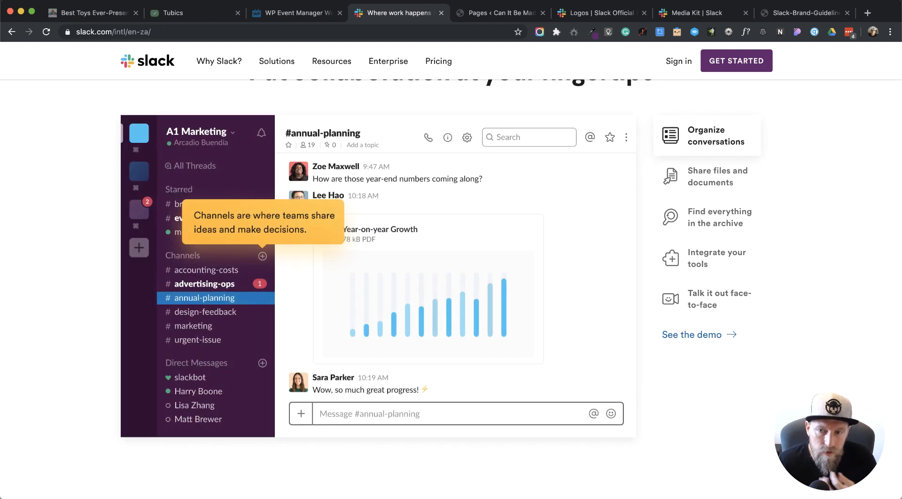
pyautogui.scroll(6, 451, 282)
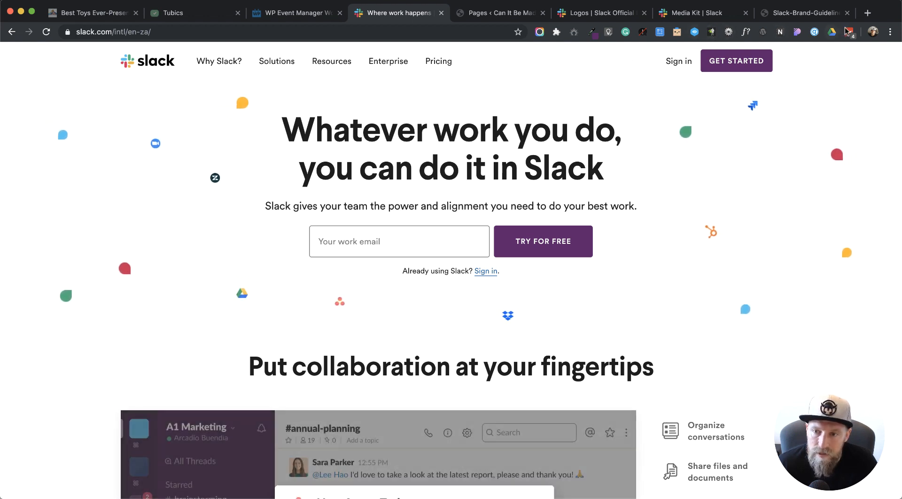
# Step: Inspect the technologies behind the Slack homepage with Wappalyzer, highlighting the JavaScript Framework category, and close the report
pyautogui.click(711, 32)
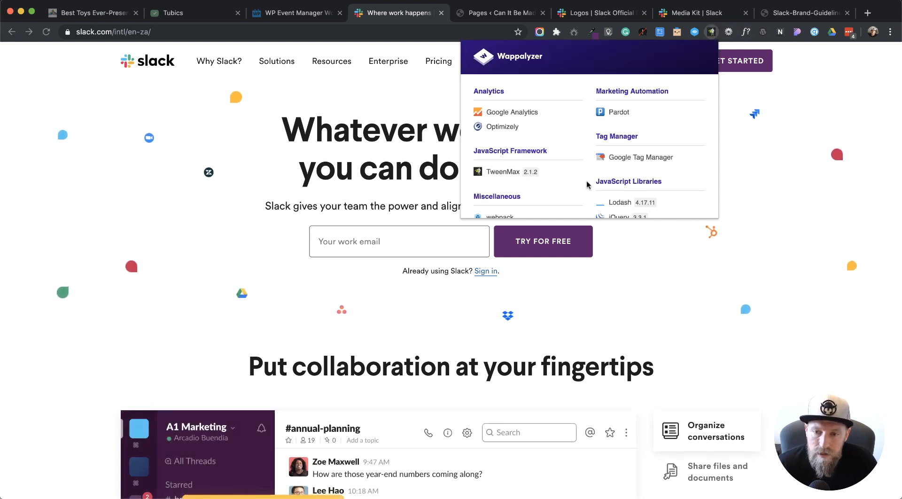
pyautogui.scroll(-5, 587, 184)
pyautogui.scroll(5, 587, 184)
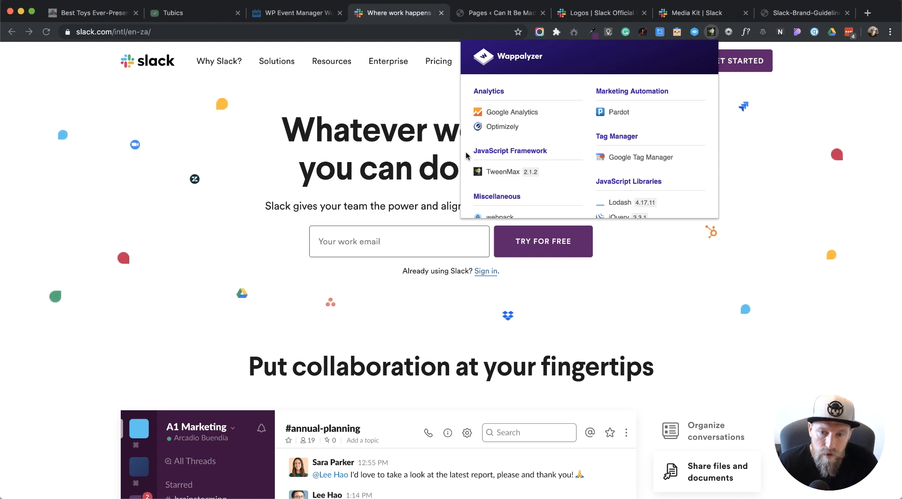
pyautogui.moveTo(470, 152); pyautogui.dragTo(548, 152)
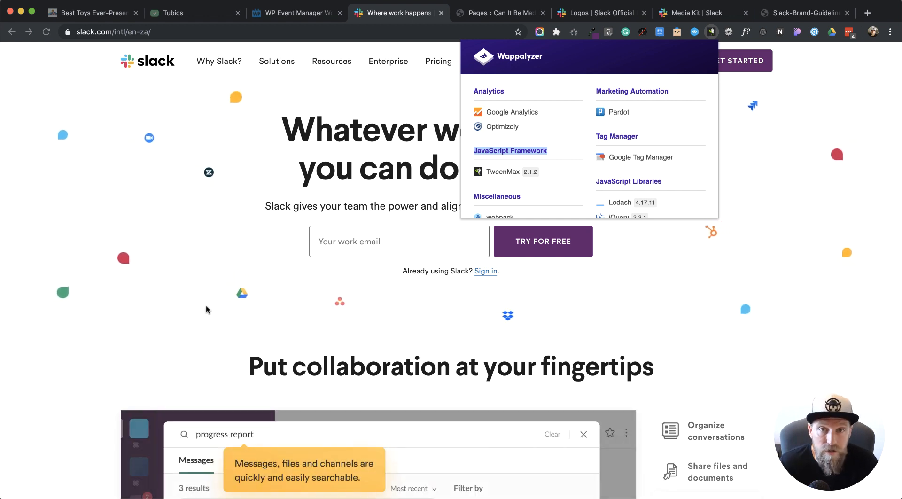
pyautogui.click(198, 318)
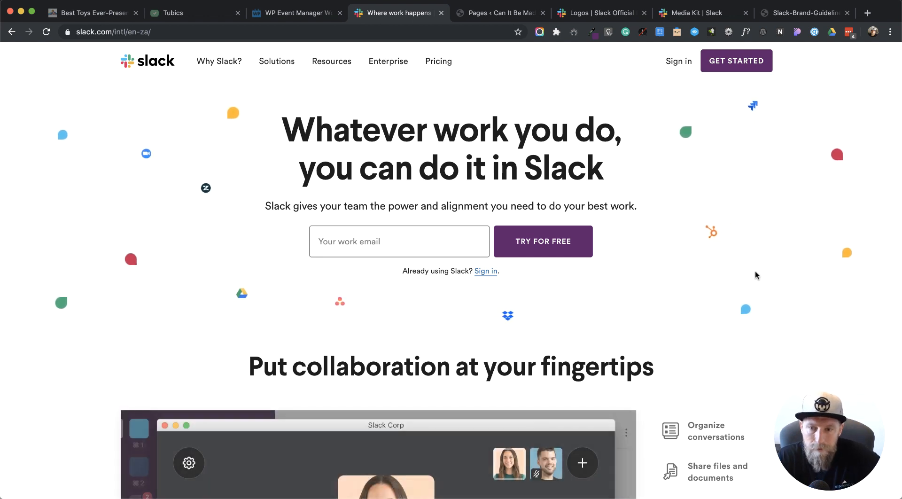
# Step: Look over the Slack hero section once more and switch to the WordPress site's list of pages
pyautogui.scroll(-1, 754, 273)
pyautogui.scroll(1, 754, 273)
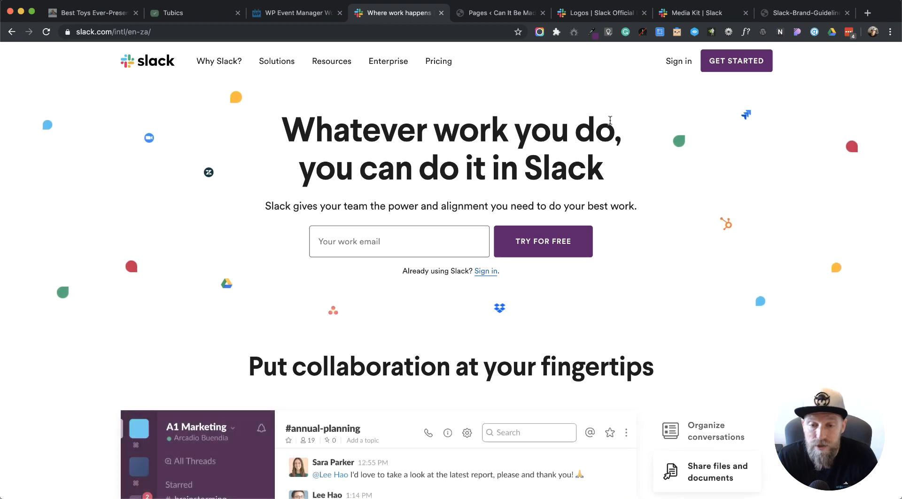
pyautogui.click(504, 18)
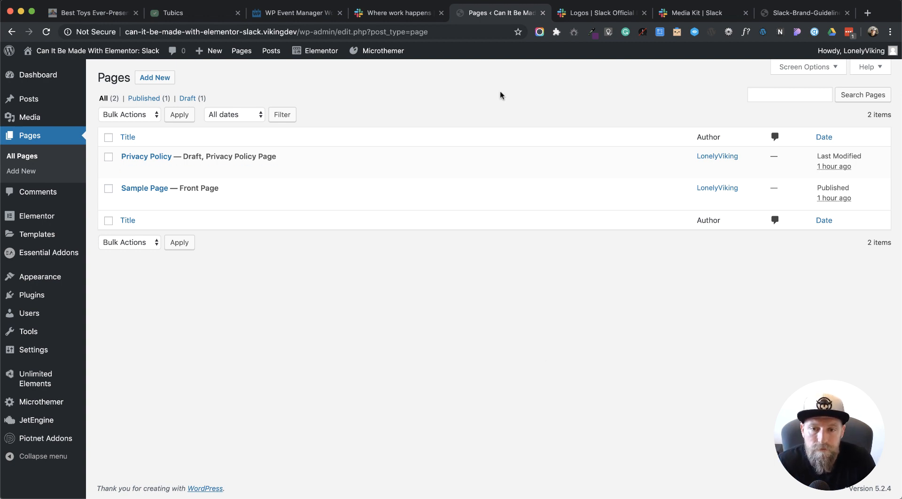
# Step: Return to the Slack homepage and identify the hero heading's font with WhatFont
pyautogui.click(410, 17)
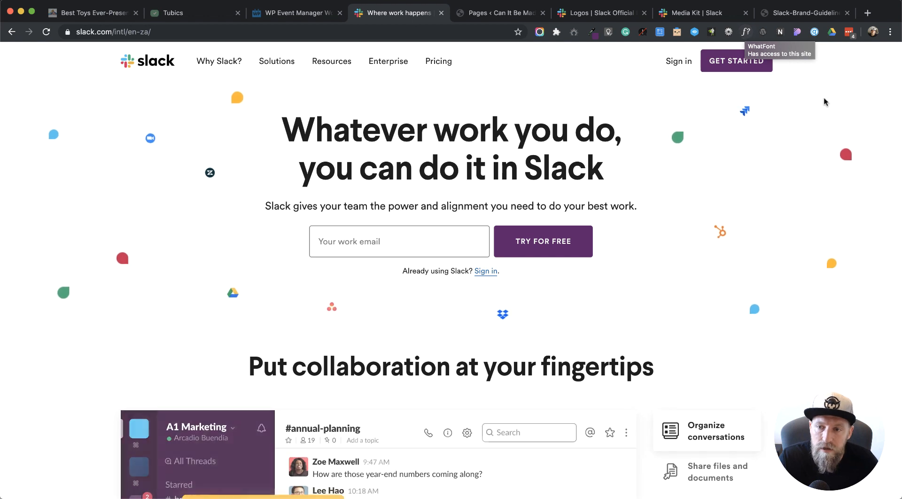
pyautogui.click(745, 33)
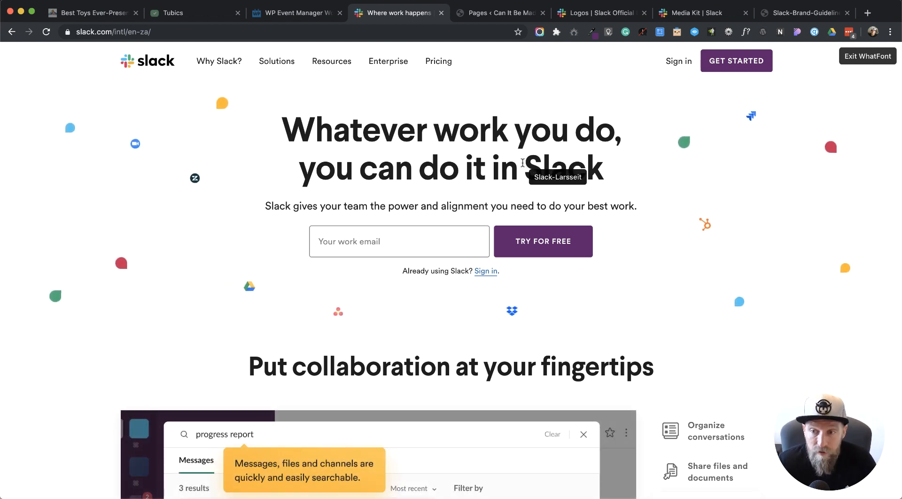
pyautogui.press('Escape')
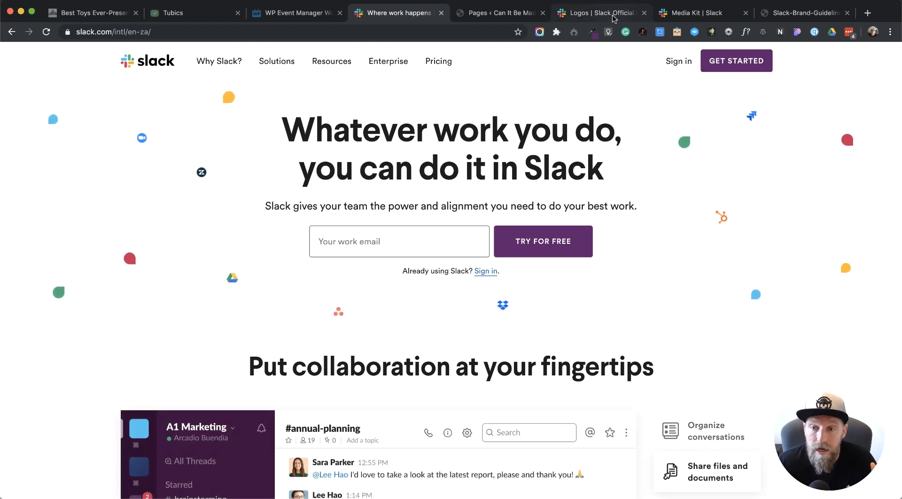
# Step: Switch to the Slack Brand Guidelines PDF and browse through it to the "Typography: Larsseit" page
pyautogui.click(800, 13)
pyautogui.scroll(-20, 515, 352)
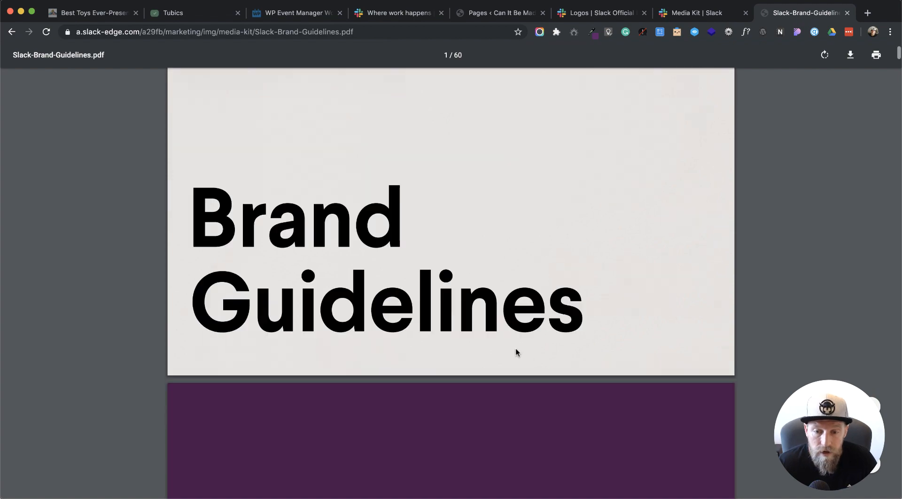
pyautogui.scroll(-20, 515, 352)
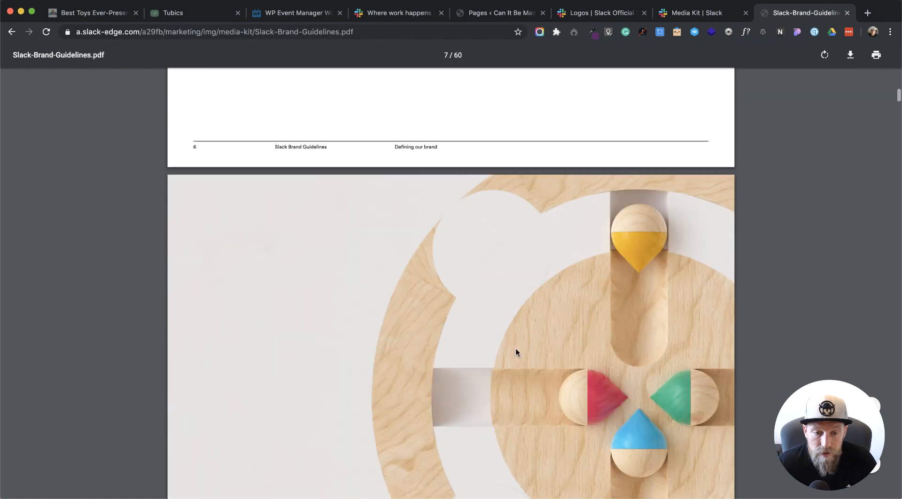
pyautogui.scroll(-20, 516, 352)
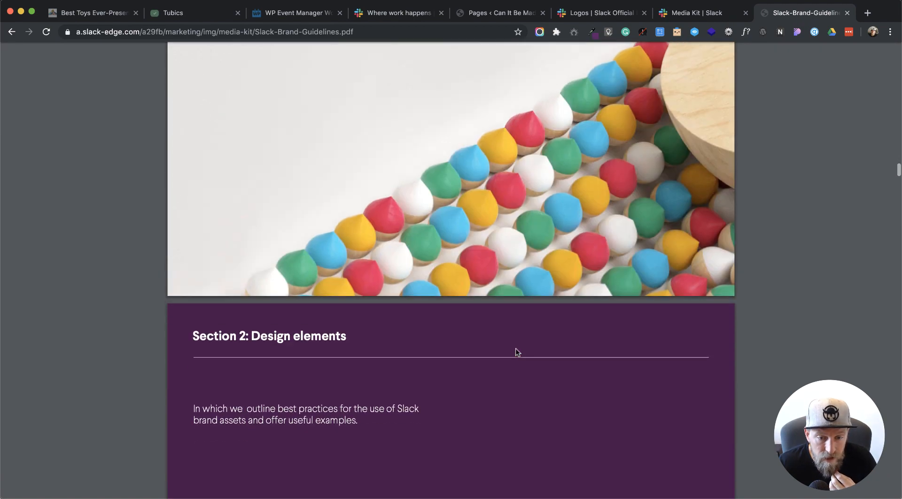
pyautogui.scroll(-20, 516, 352)
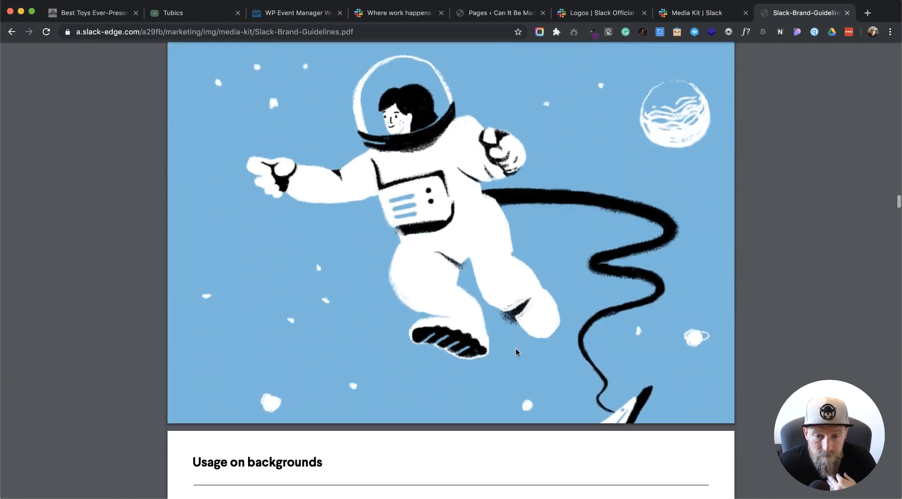
pyautogui.scroll(-20, 516, 352)
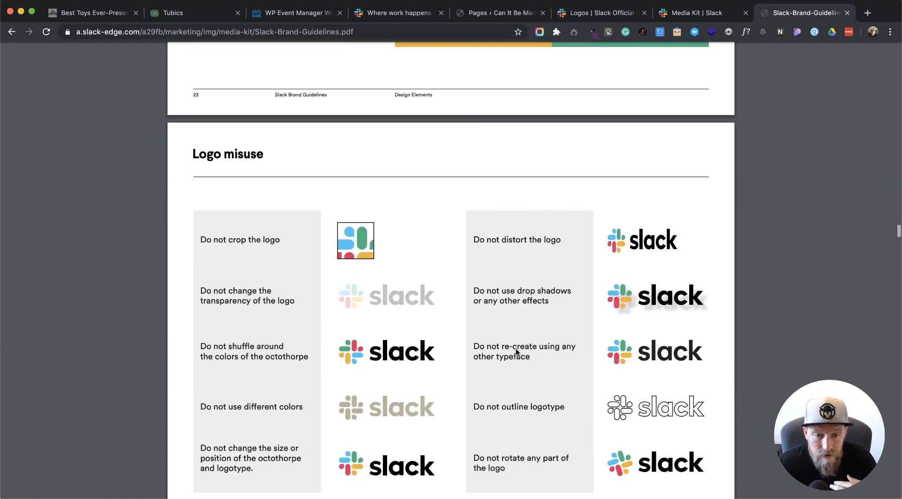
pyautogui.scroll(-20, 516, 352)
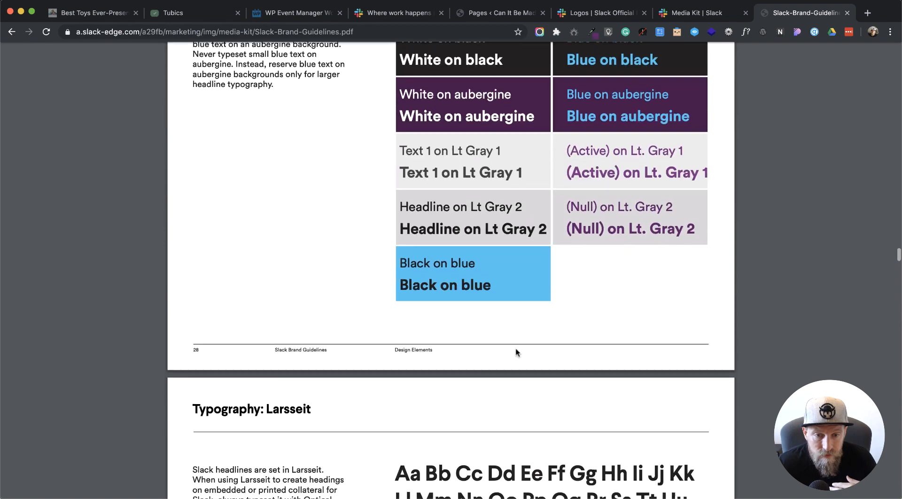
pyautogui.scroll(5, 515, 352)
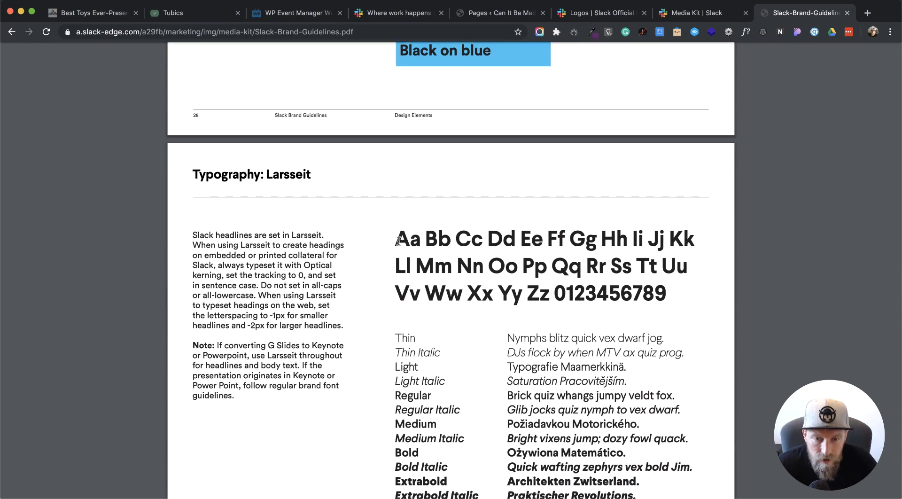
# Step: Examine the Larsseit and Slack Circular typography pages, highlighting their sample alphabets, and continue to the "Type specimen: Ideal stack" page
pyautogui.moveTo(397, 240); pyautogui.dragTo(613, 298)
pyautogui.scroll(-10, 567, 305)
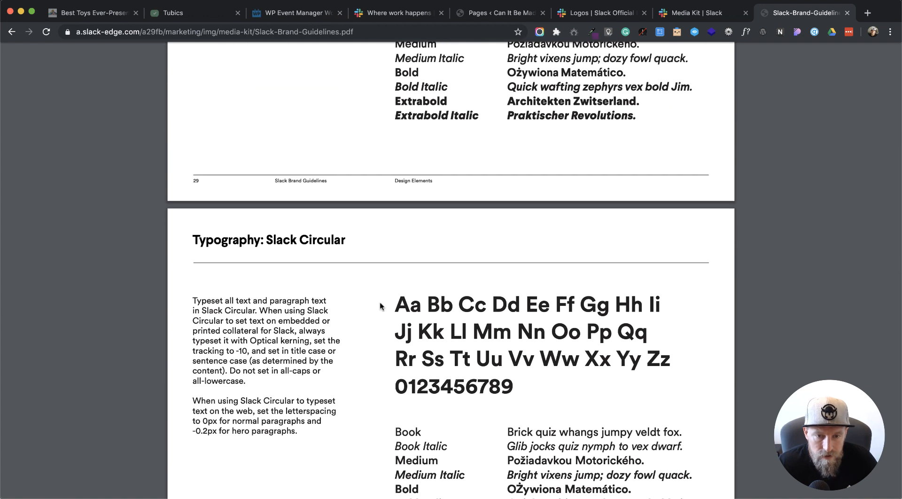
pyautogui.moveTo(393, 303); pyautogui.dragTo(528, 372)
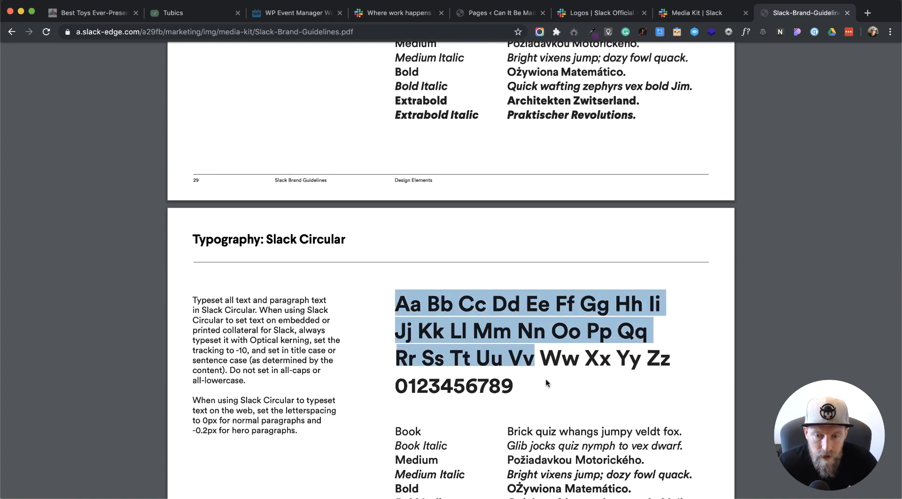
pyautogui.scroll(-2, 531, 378)
pyautogui.click(539, 310)
pyautogui.scroll(-10, 502, 341)
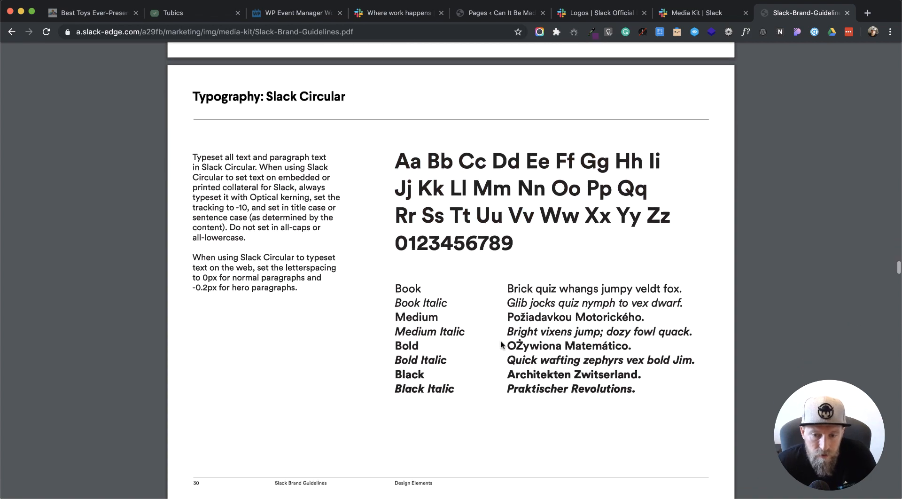
pyautogui.scroll(-12, 501, 342)
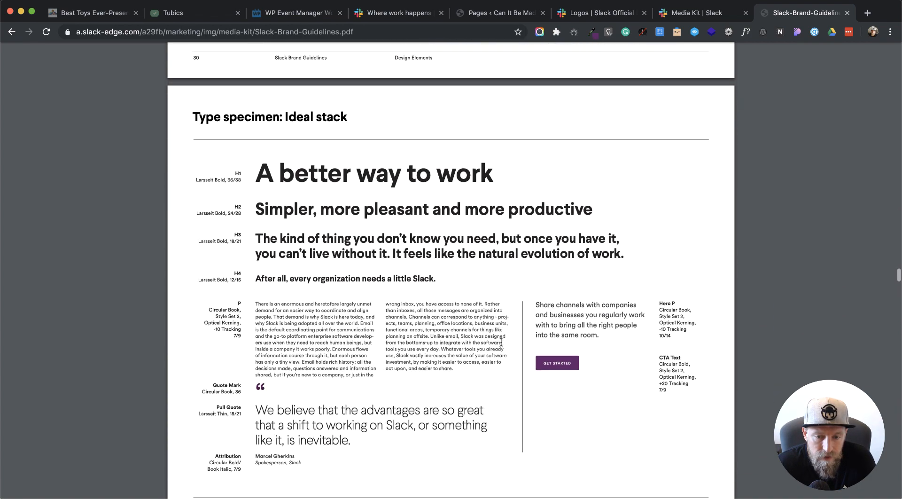
# Step: Find the "G Suite substitute" page in the brand guidelines and highlight the font name Proxima Nova
pyautogui.scroll(-8, 501, 342)
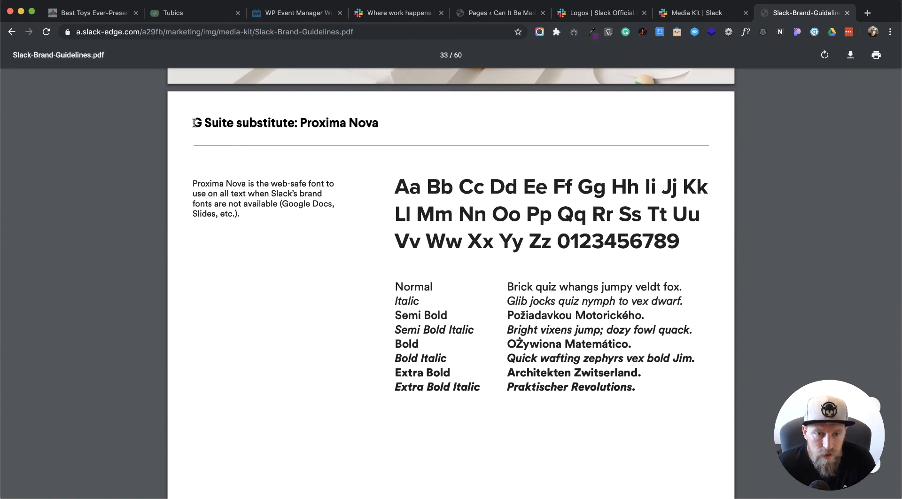
pyautogui.moveTo(194, 122); pyautogui.dragTo(271, 120)
pyautogui.scroll(1, 297, 120)
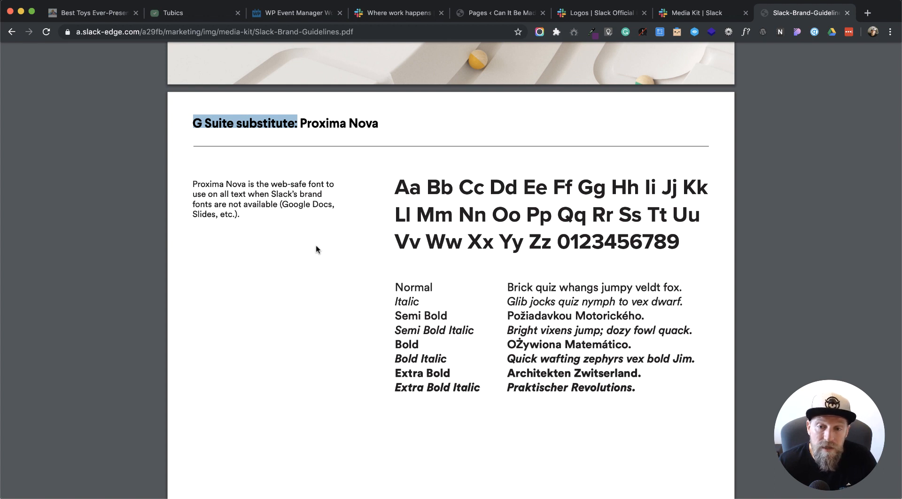
pyautogui.scroll(3, 316, 249)
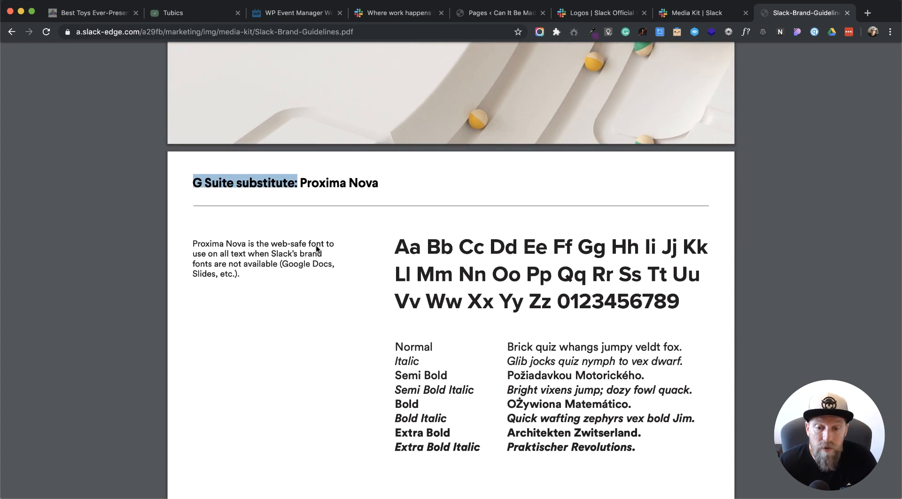
pyautogui.moveTo(301, 182); pyautogui.dragTo(368, 180)
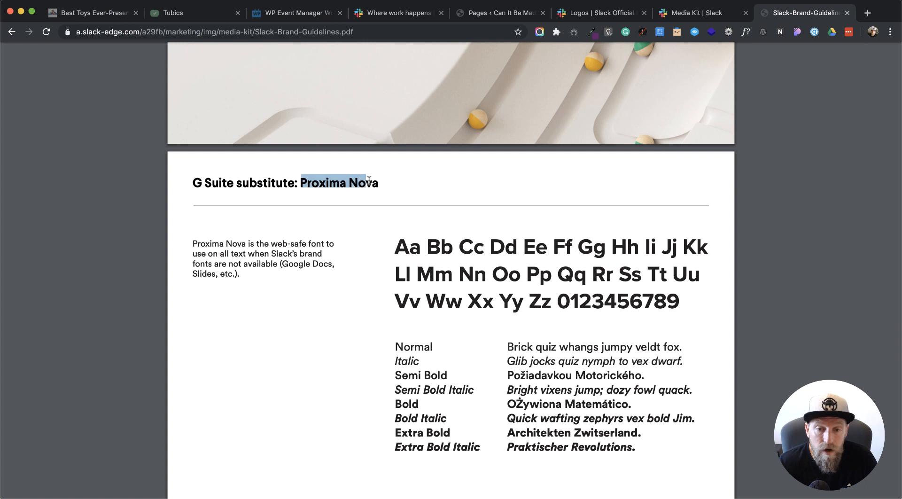
pyautogui.click(383, 183)
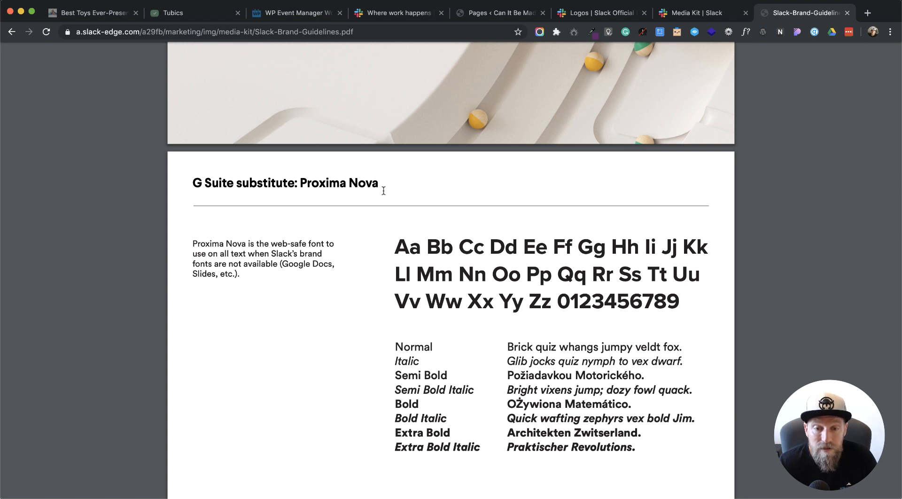
pyautogui.moveTo(379, 183); pyautogui.dragTo(310, 183)
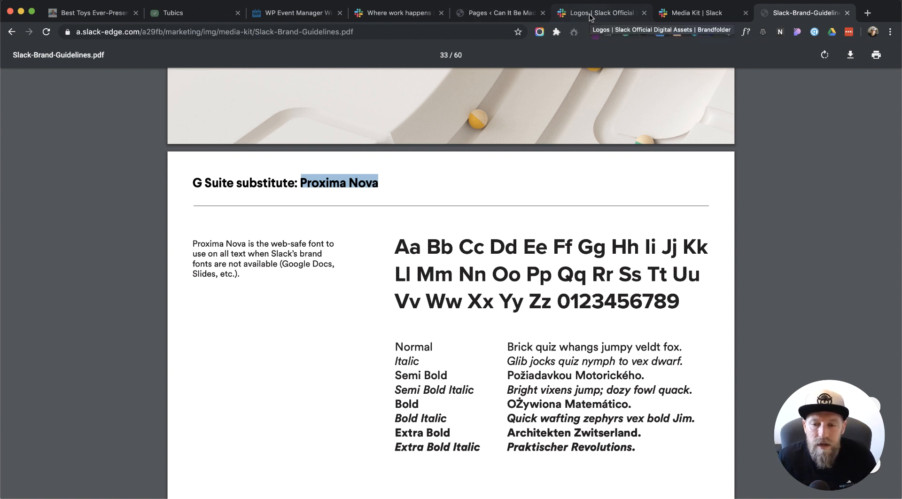
# Step: Return to the Slack homepage and examine the lettering of the hero heading, briefly highlighting "work you"
pyautogui.click(400, 14)
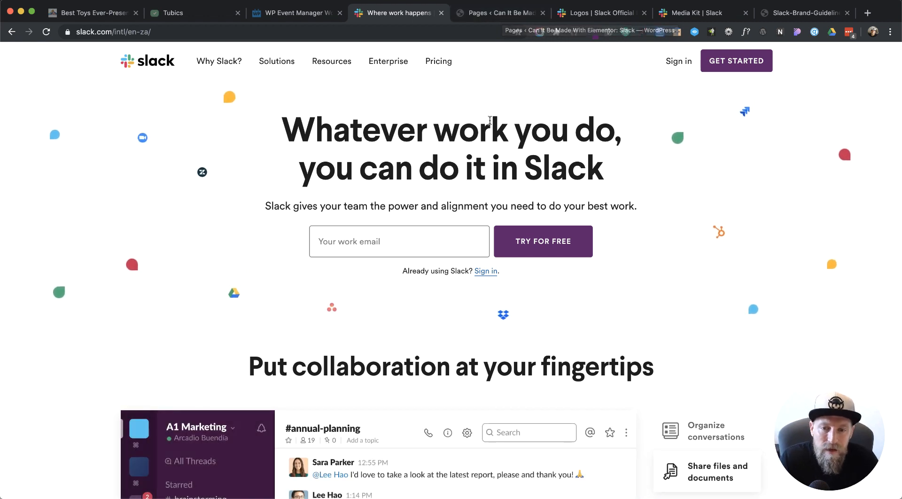
pyautogui.moveTo(433, 130); pyautogui.dragTo(567, 132)
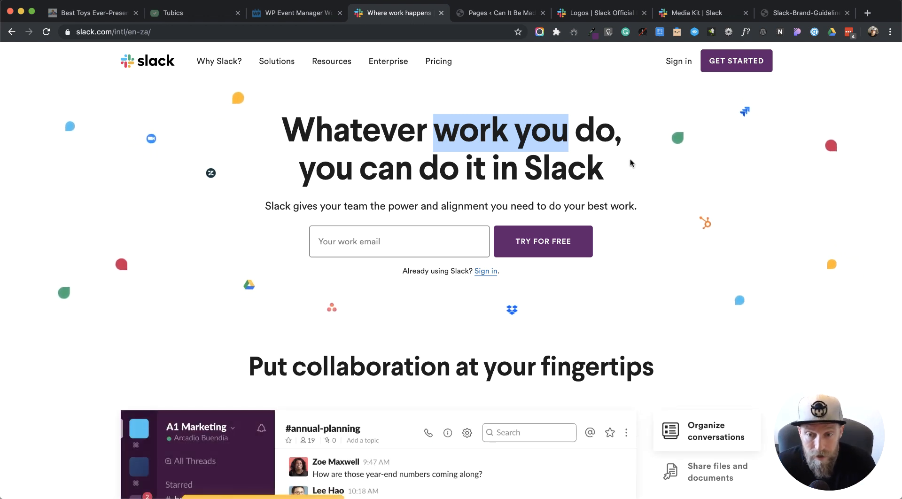
pyautogui.click(605, 173)
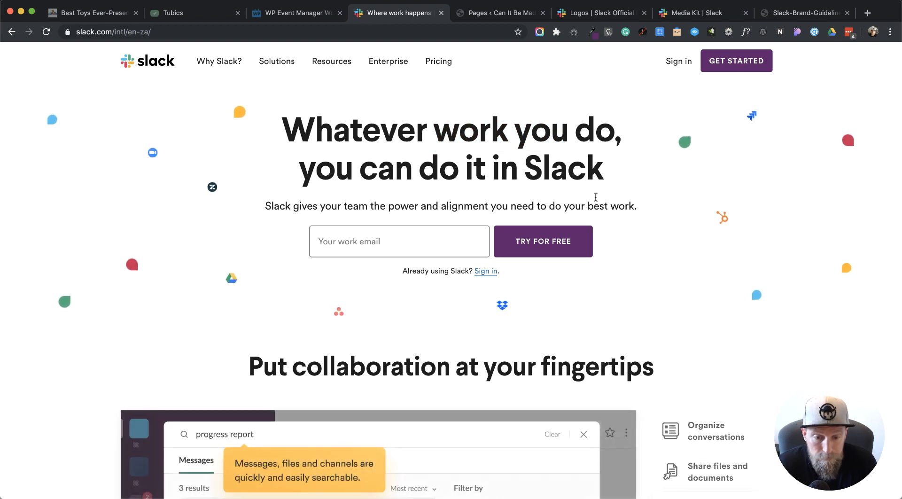
# Step: Switch to the WordPress site and open Elementor's Theme Builder templates
pyautogui.click(502, 14)
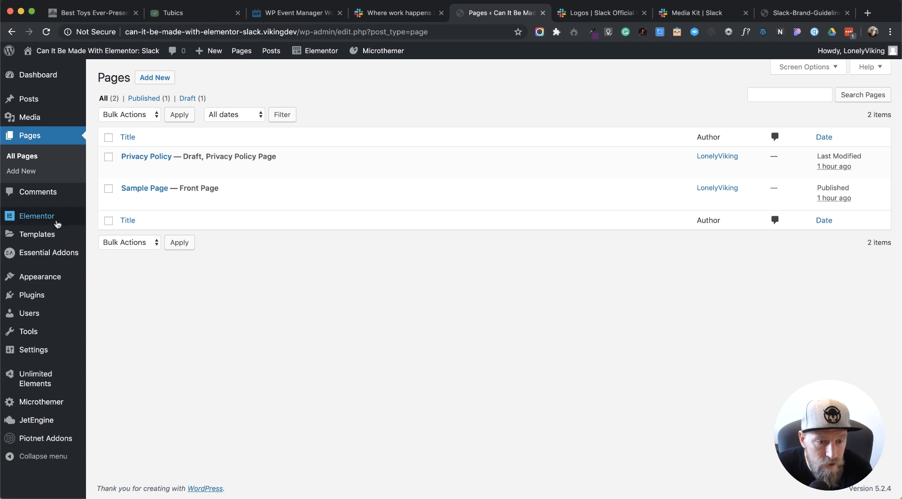
pyautogui.moveTo(51, 221)
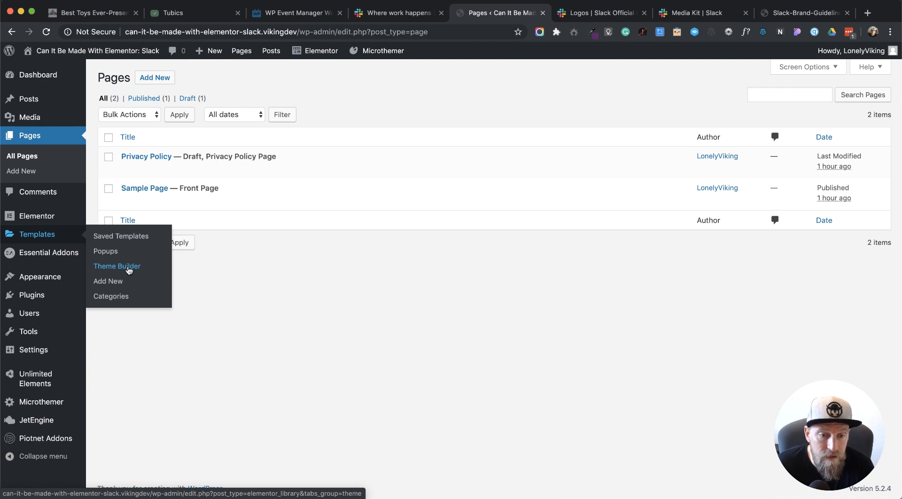
pyautogui.click(129, 267)
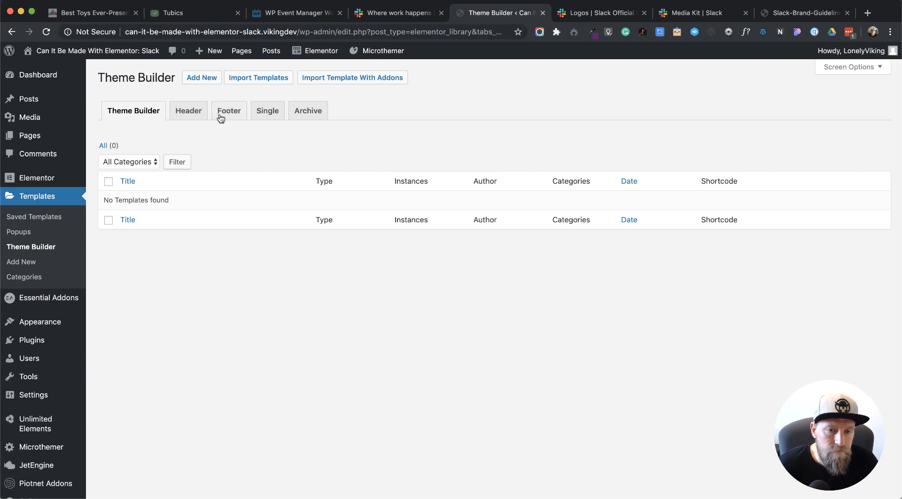
# Step: Create a new Header template named "Slack Header" and close the block library without inserting a block
pyautogui.click(199, 80)
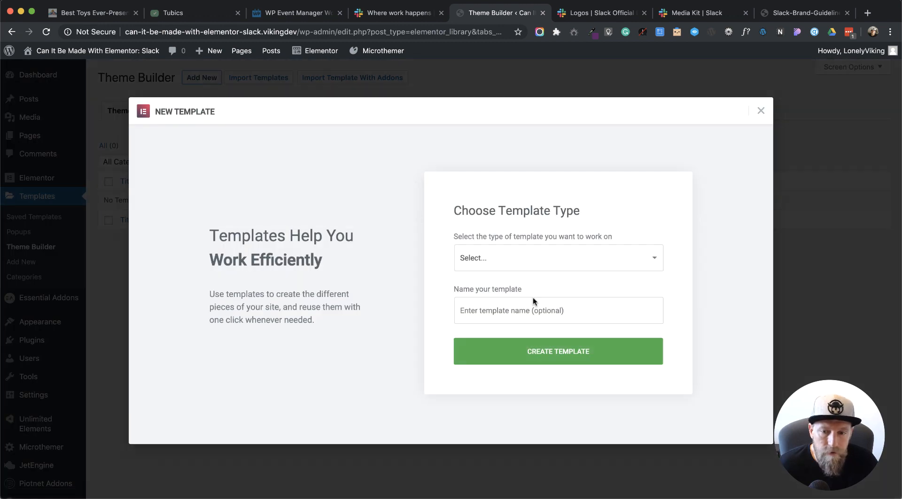
pyautogui.click(489, 258)
pyautogui.click(479, 307)
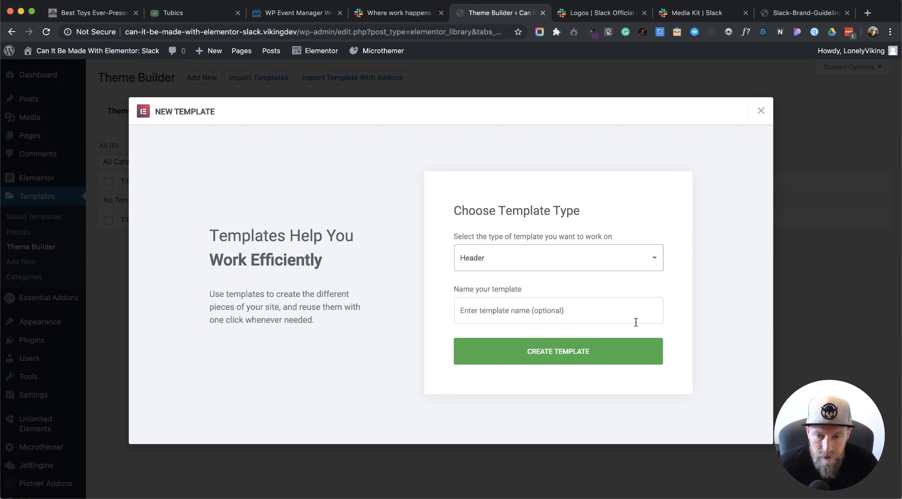
pyautogui.click(505, 305)
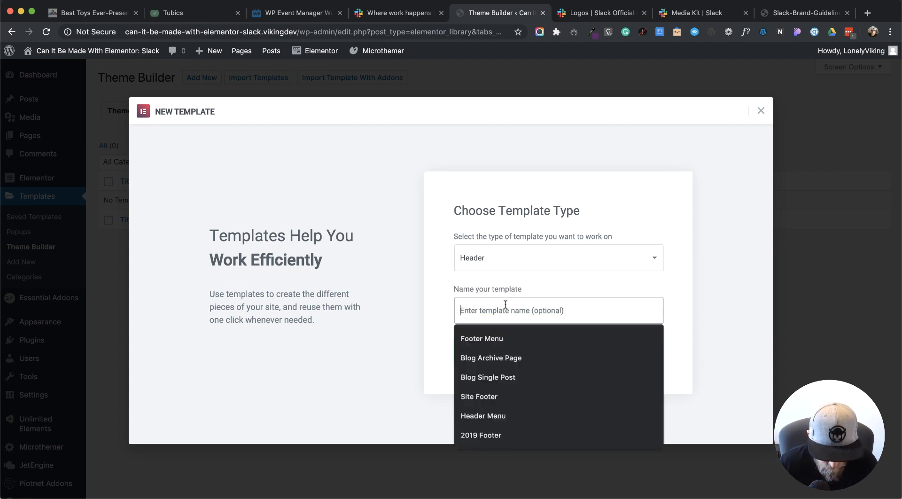
pyautogui.write('Slack')
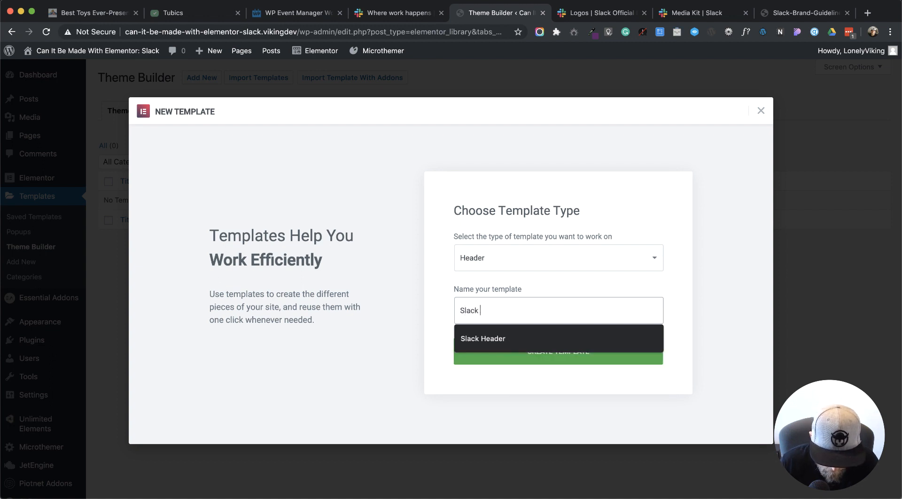
pyautogui.write(' Header')
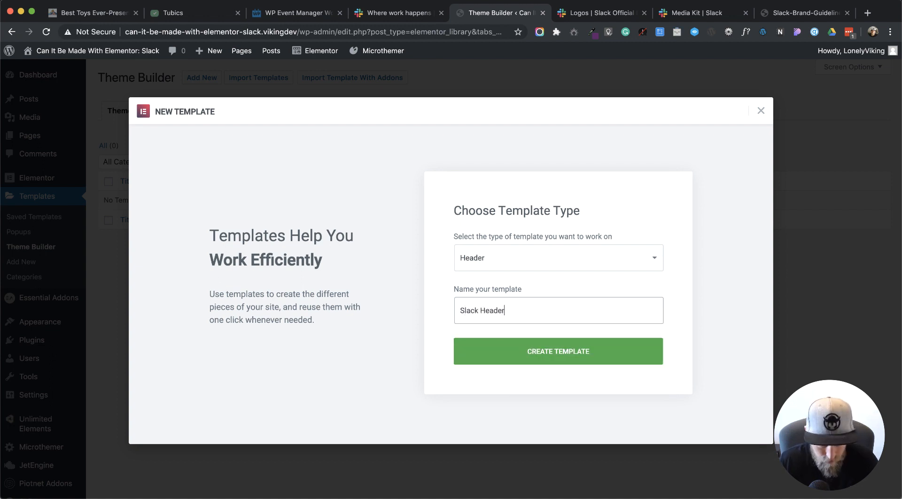
pyautogui.click(567, 352)
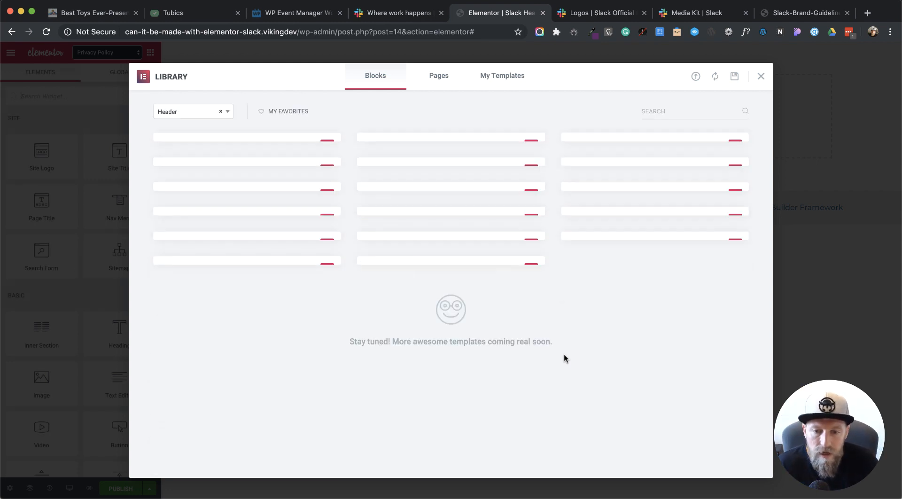
pyautogui.moveTo(581, 204)
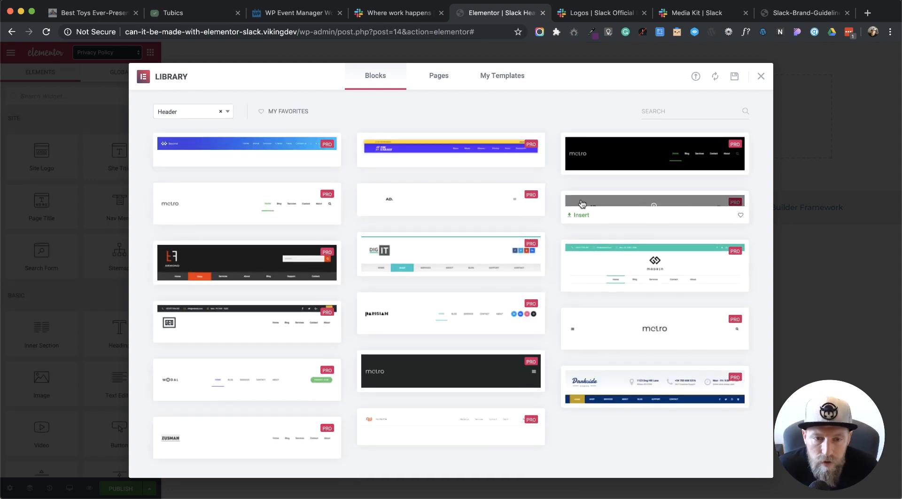
pyautogui.click(761, 78)
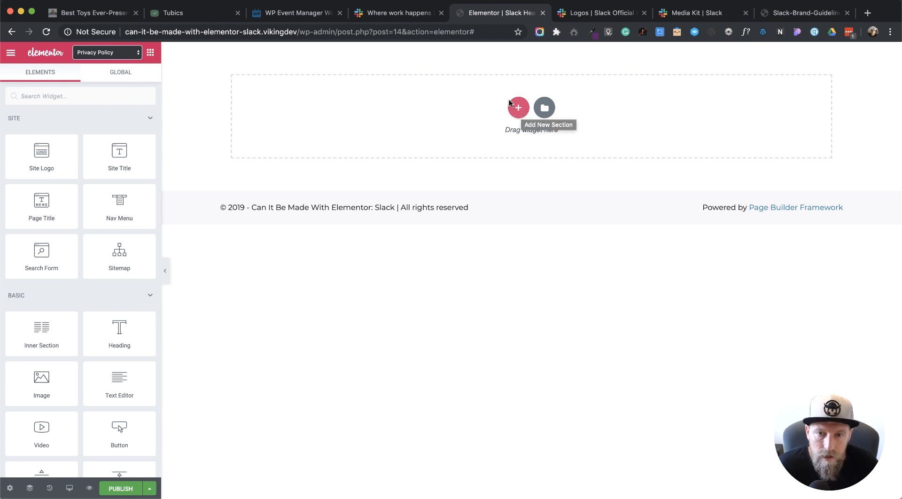
# Step: Go back to the Slack homepage and examine its header: the logo, the navigation items and their dropdown menus
pyautogui.click(393, 13)
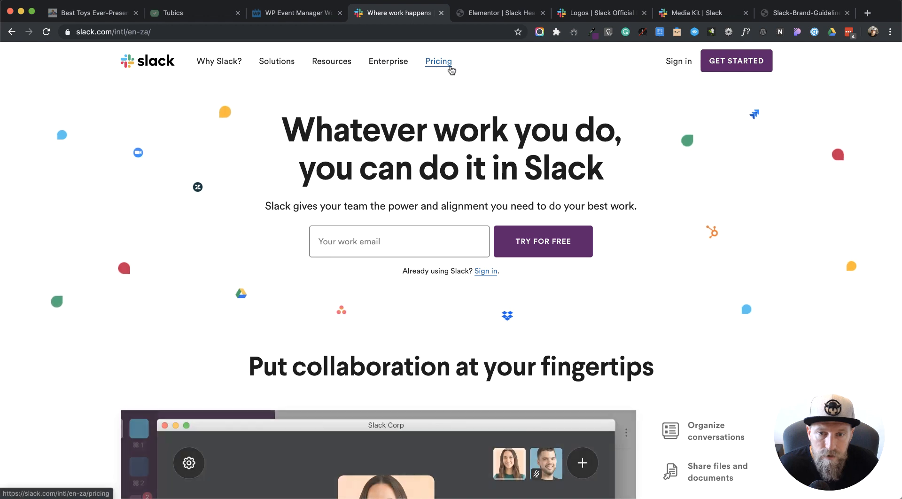
pyautogui.moveTo(329, 65)
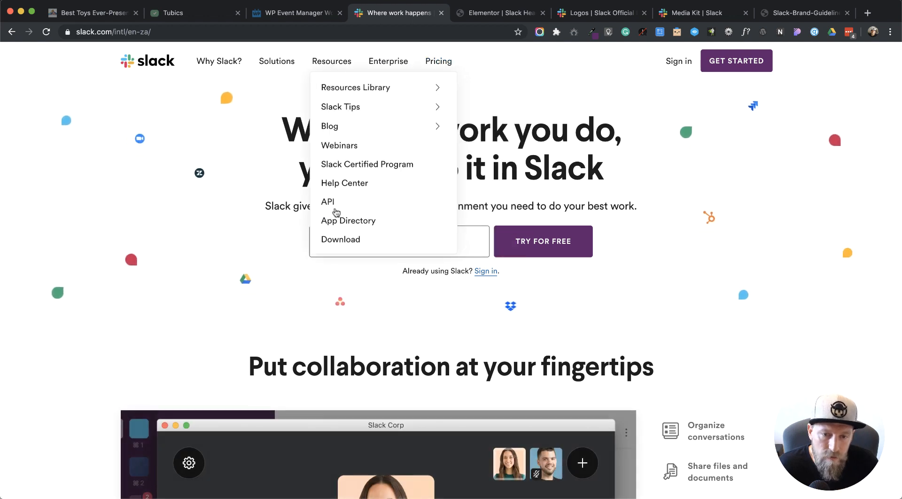
pyautogui.moveTo(263, 62)
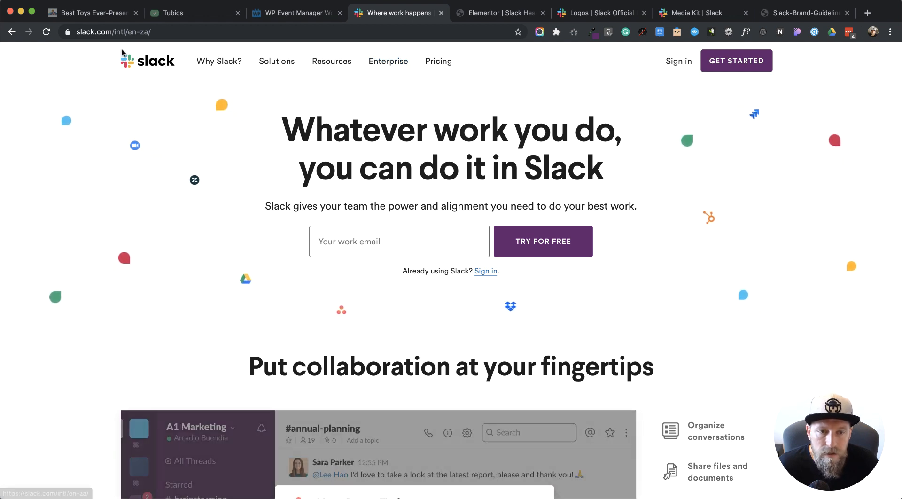
pyautogui.moveTo(199, 69)
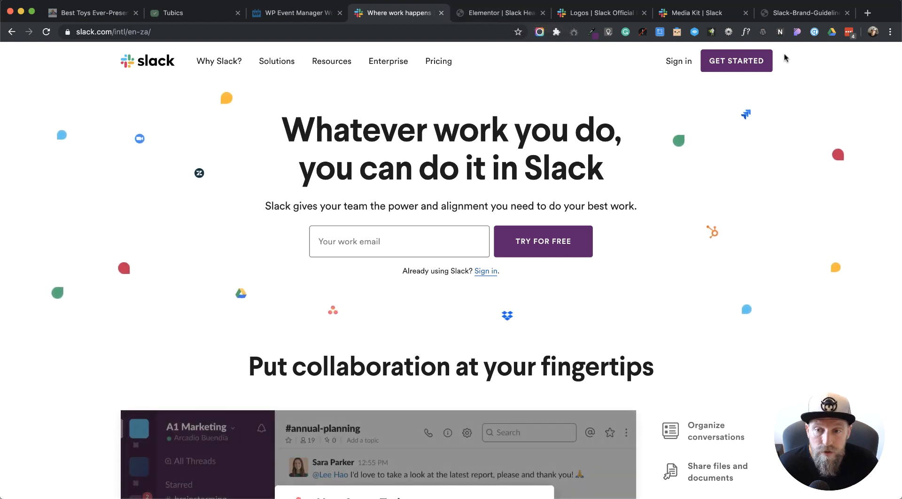
# Step: Return to the Elementor header template, add a four-column section, and place an Image widget in its first column, opening its media selection
pyautogui.click(491, 13)
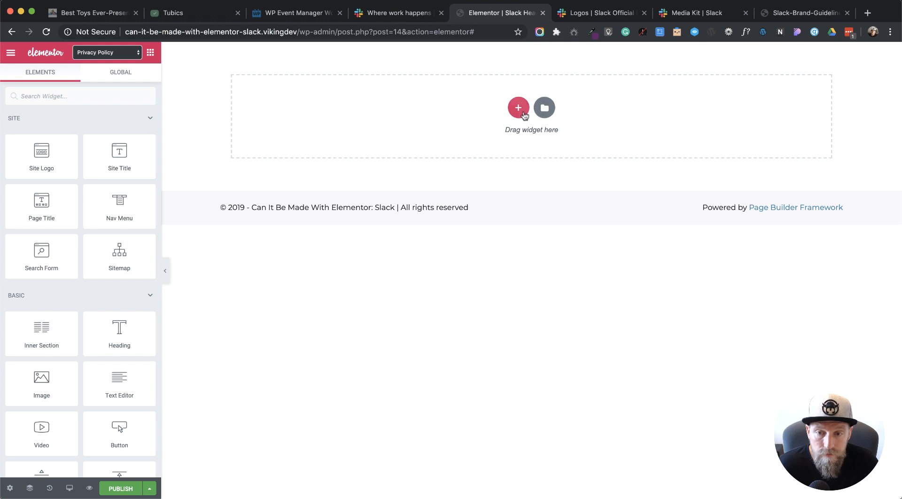
pyautogui.click(518, 109)
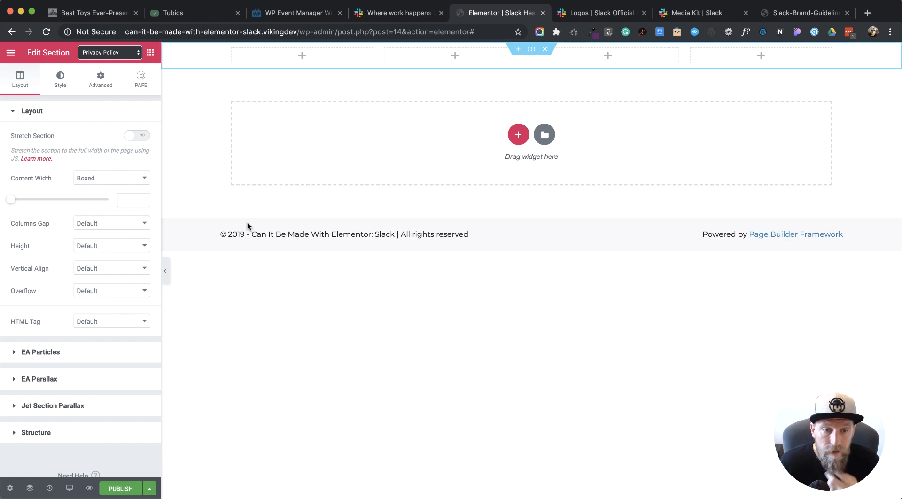
pyautogui.click(150, 52)
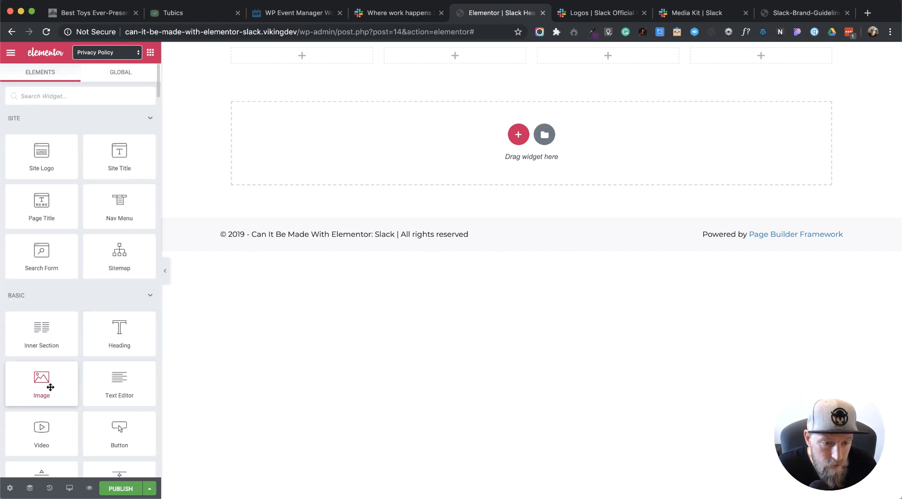
pyautogui.moveTo(50, 387); pyautogui.dragTo(289, 59)
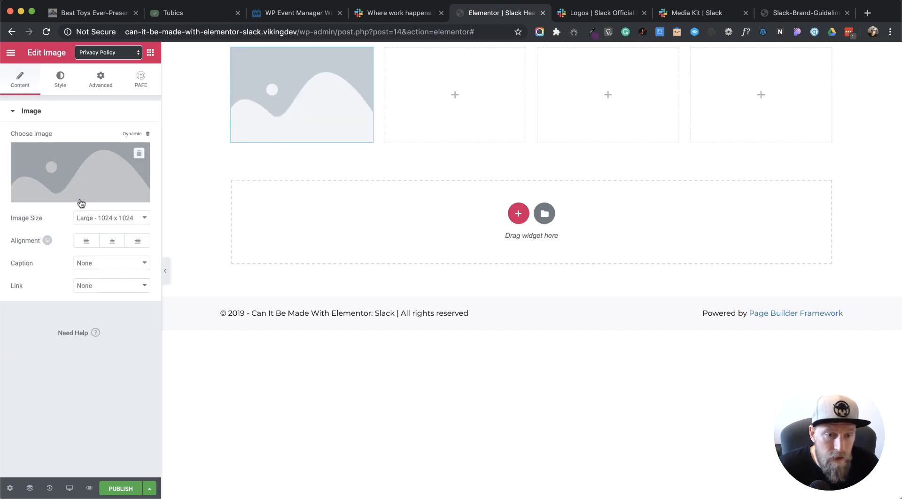
pyautogui.click(108, 178)
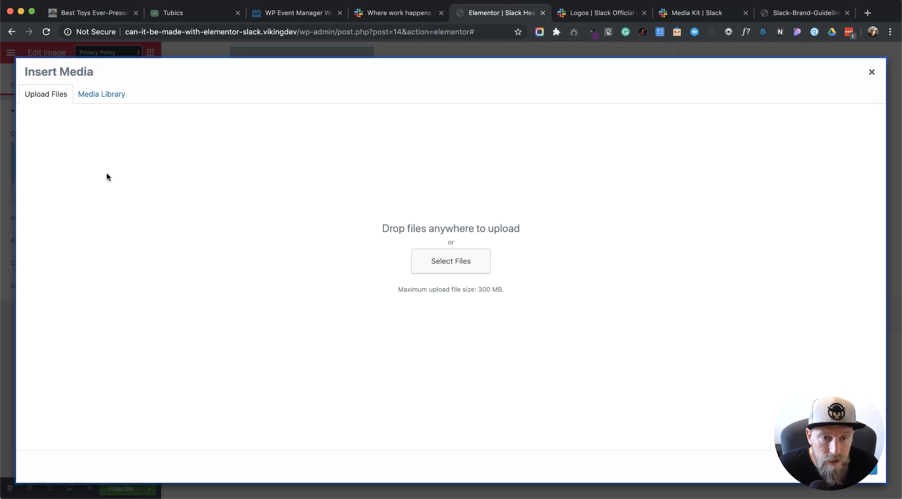
# Step: Switch to Slack's Brandfolder logos page and look through the available web logo files
pyautogui.click(582, 13)
pyautogui.scroll(-7, 424, 318)
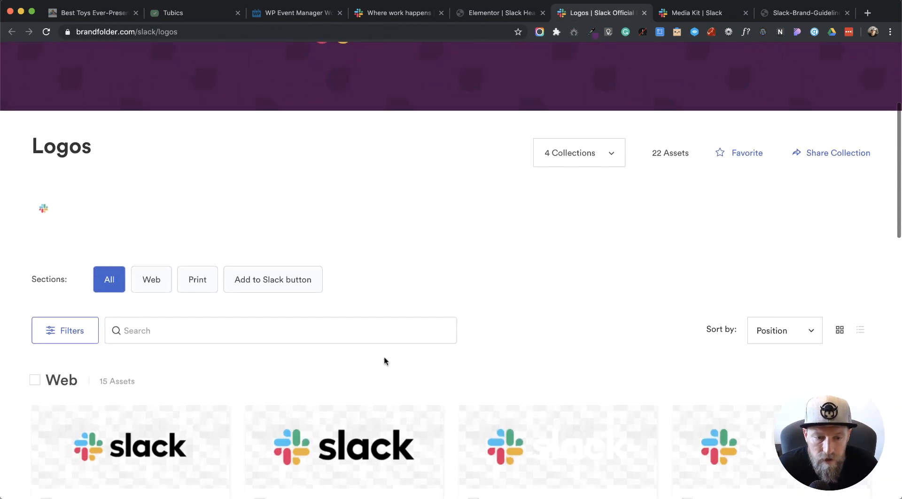
pyautogui.scroll(-8, 385, 360)
pyautogui.scroll(7, 383, 362)
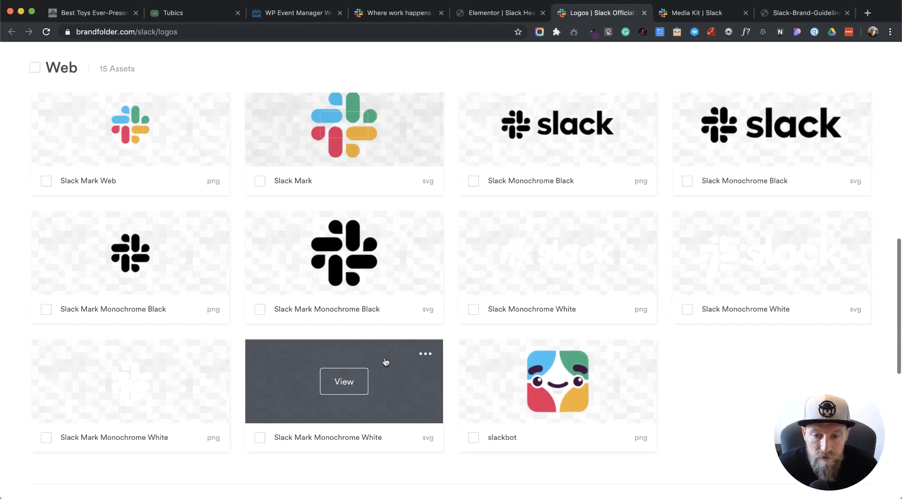
pyautogui.scroll(8, 384, 362)
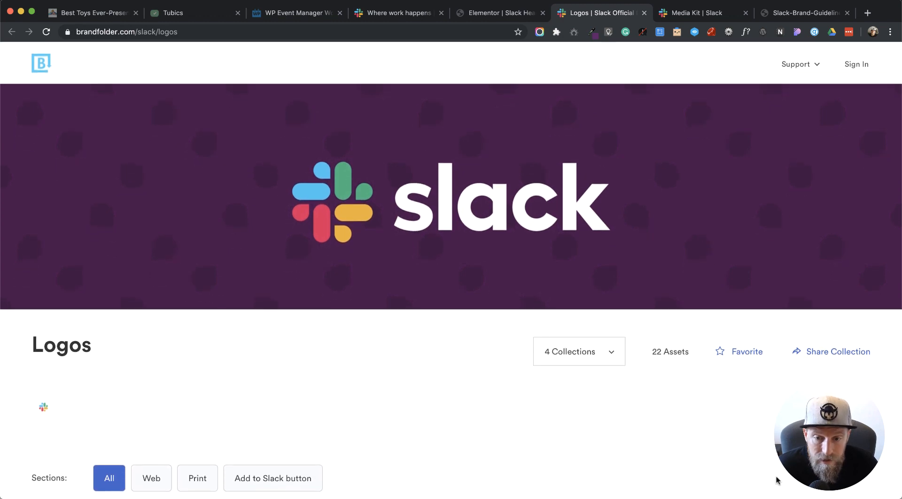
pyautogui.scroll(-10, 775, 470)
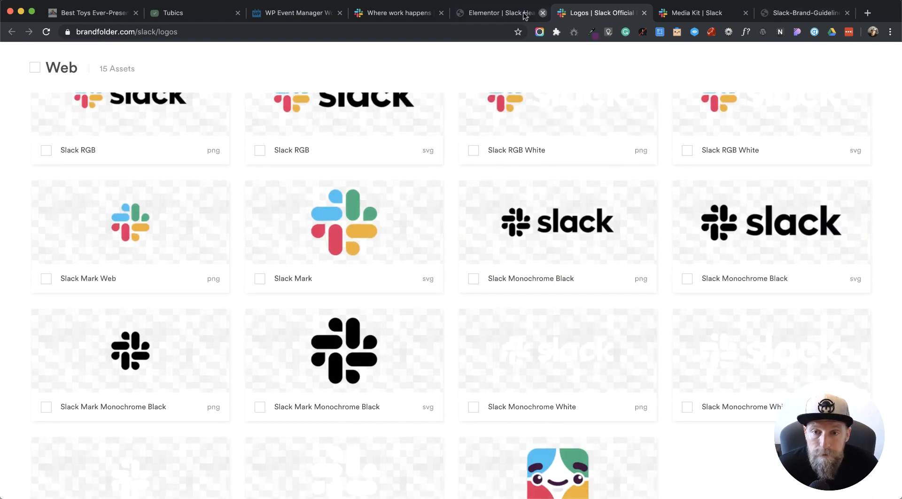
# Step: Back in Elementor, upload Slack_RGB (1).svg from the _Slack Assets folder in Downloads and insert it into the Image widget
pyautogui.click(507, 17)
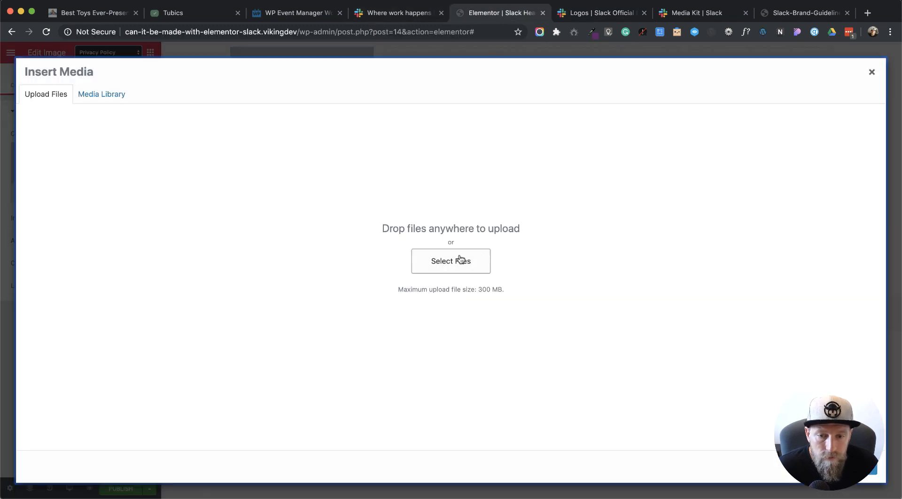
pyautogui.click(116, 99)
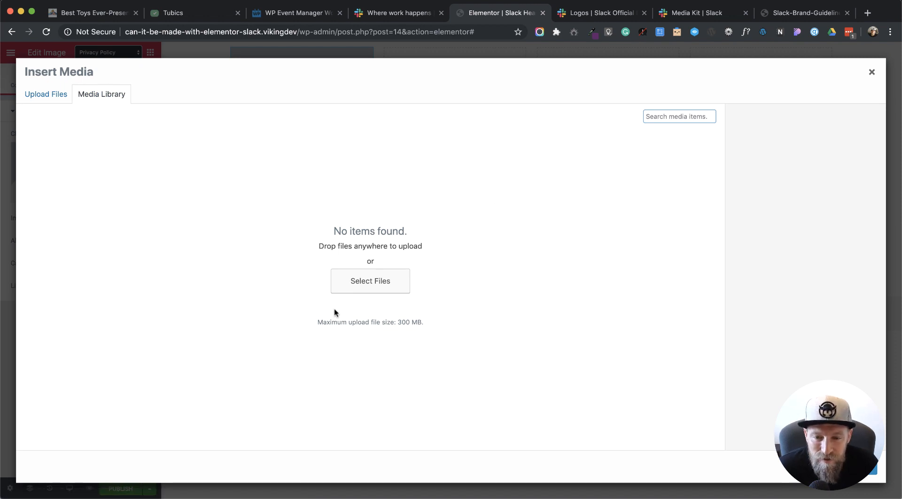
pyautogui.click(384, 290)
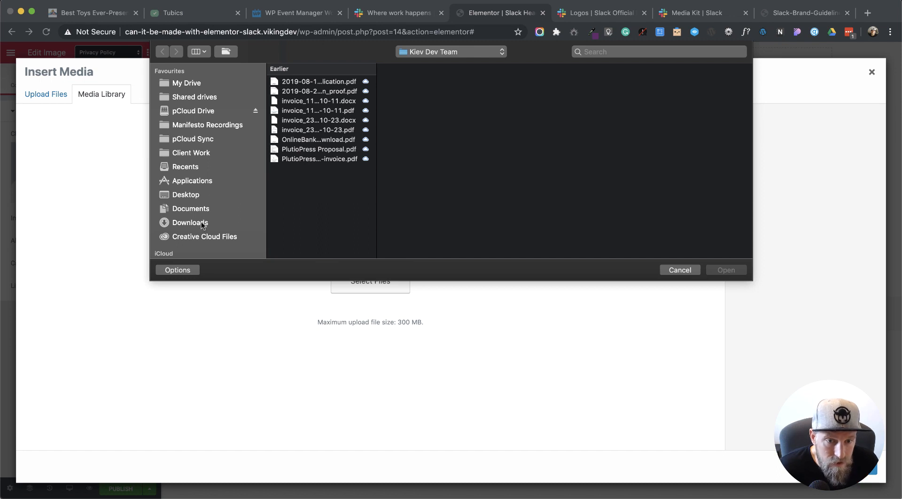
pyautogui.click(202, 225)
pyautogui.click(308, 83)
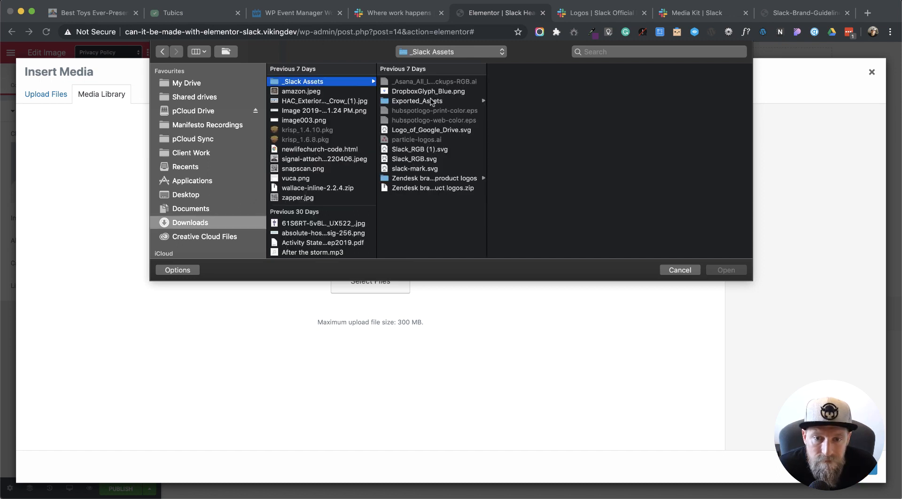
pyautogui.click(435, 150)
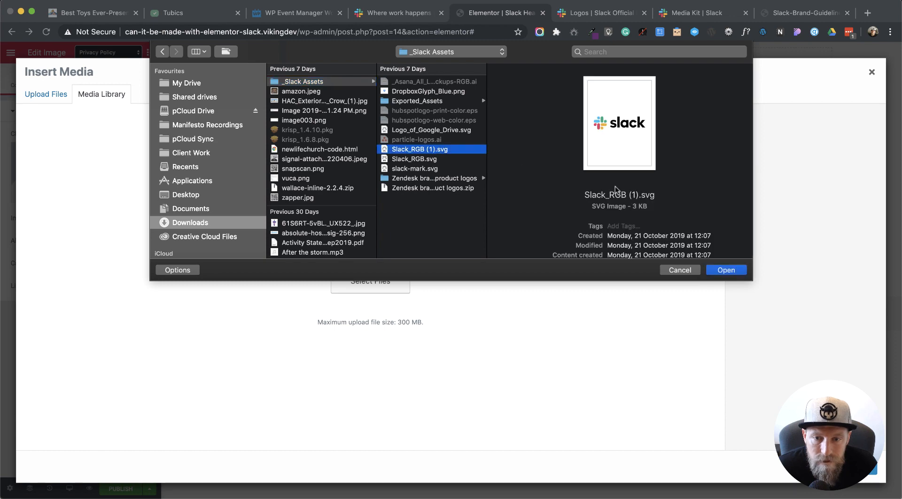
pyautogui.click(726, 269)
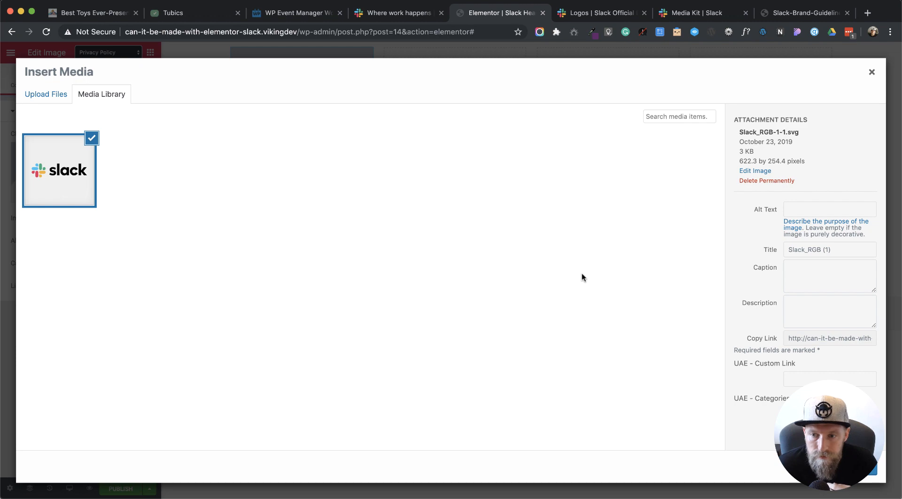
pyautogui.click(852, 467)
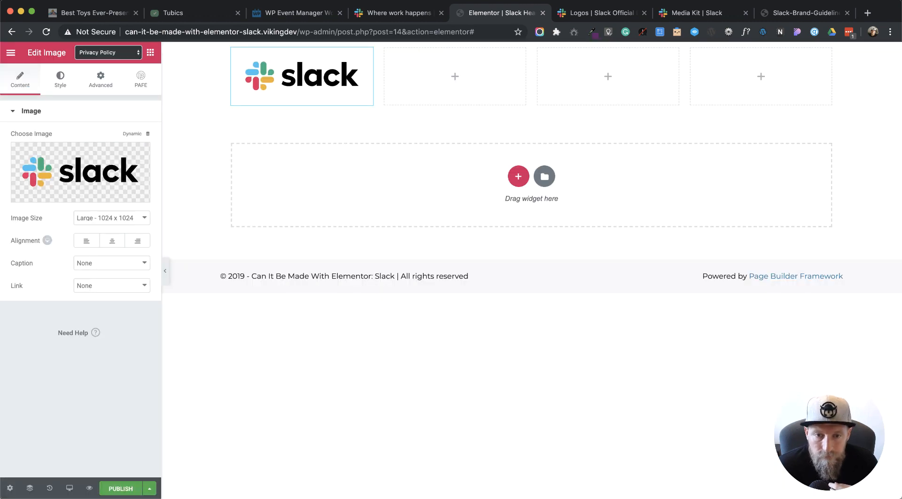
# Step: Switch to the Slack homepage and measure the width and height of the header logo
pyautogui.click(384, 15)
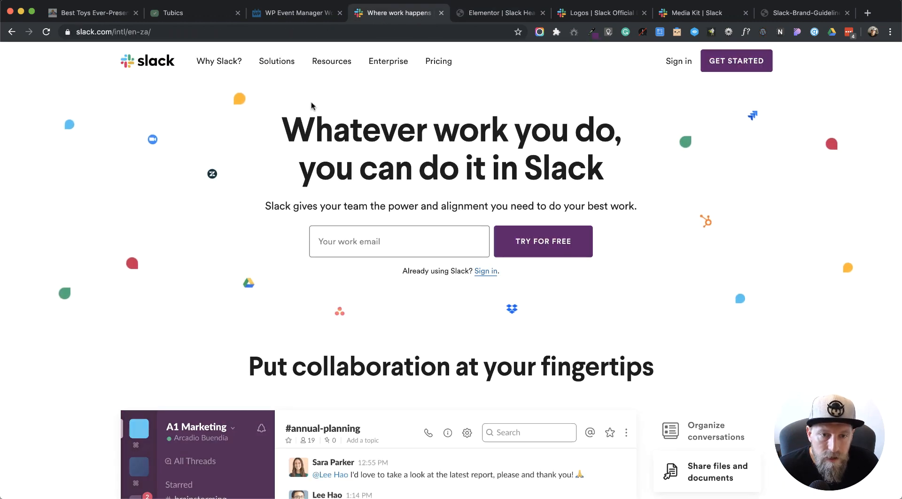
pyautogui.press('super+shift+4')
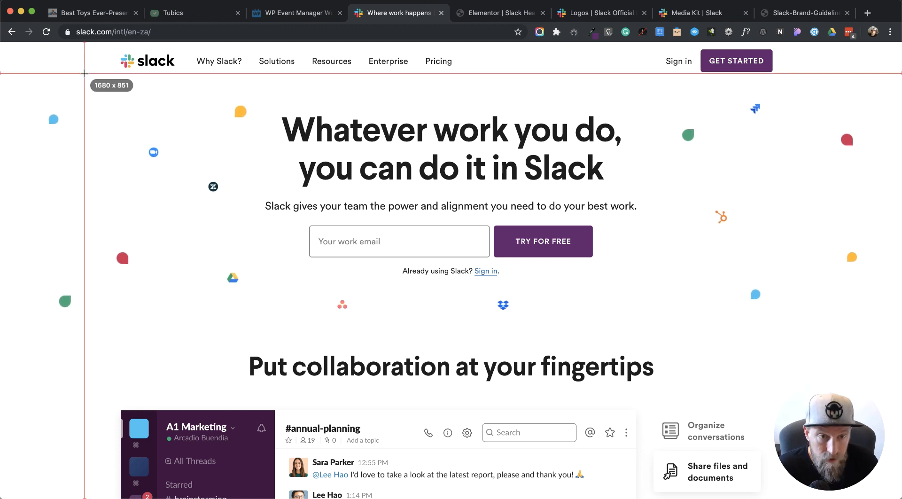
pyautogui.moveTo(106, 47); pyautogui.dragTo(184, 74)
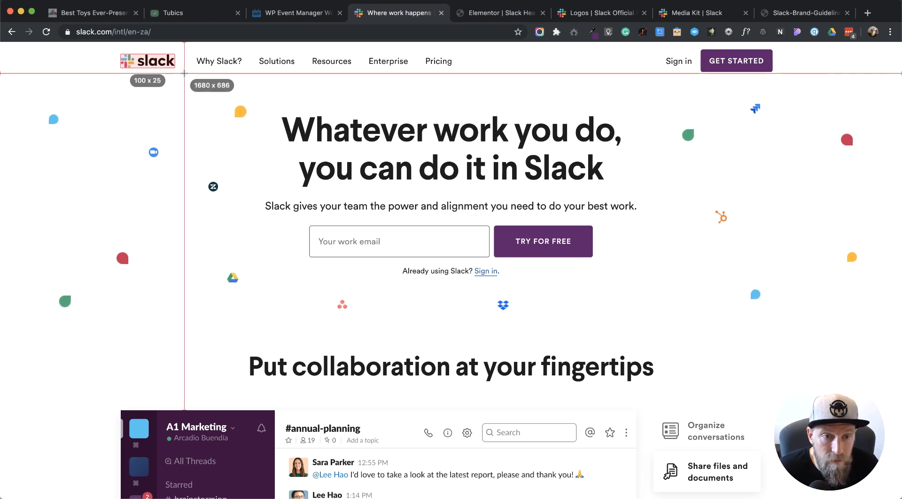
pyautogui.press('Escape')
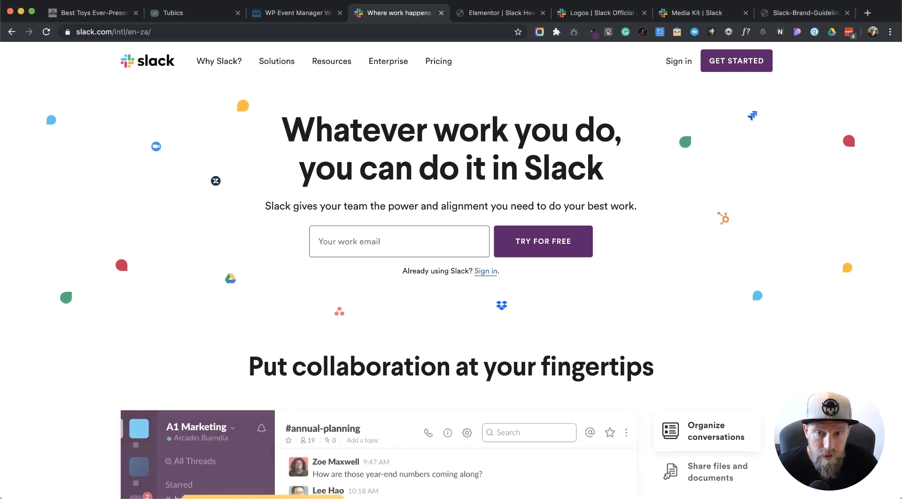
# Step: Return to Elementor and apply a custom image size of 100px by 25px to the logo
pyautogui.click(511, 14)
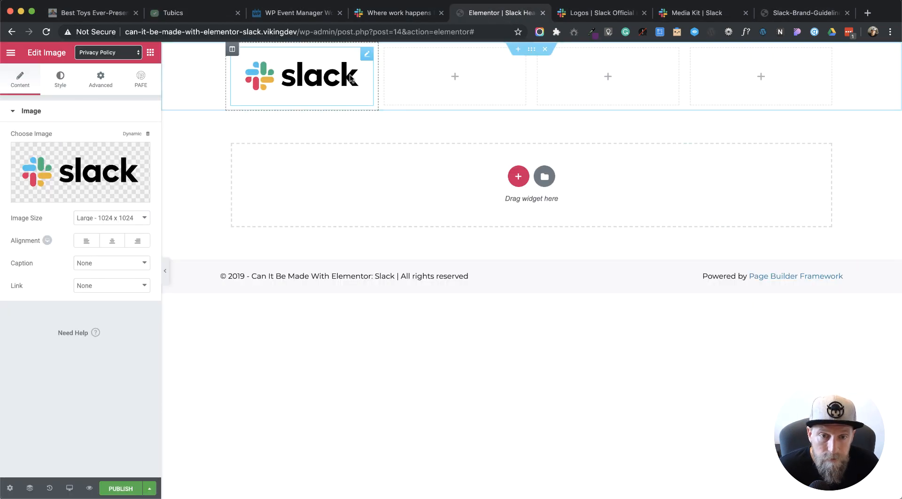
pyautogui.click(120, 218)
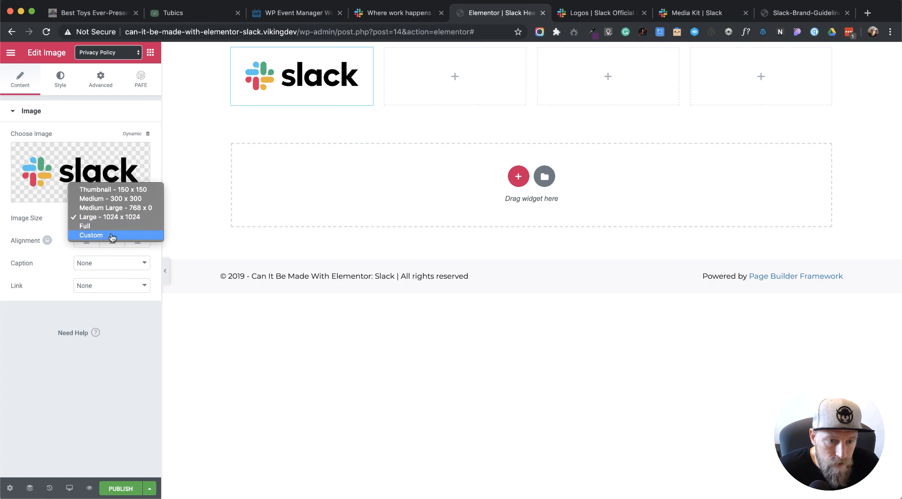
pyautogui.click(112, 242)
pyautogui.click(23, 274)
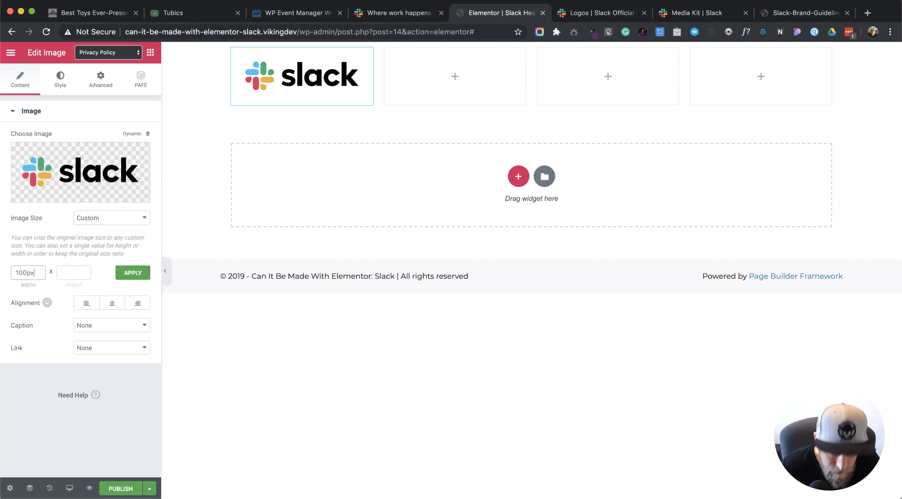
pyautogui.click(63, 272)
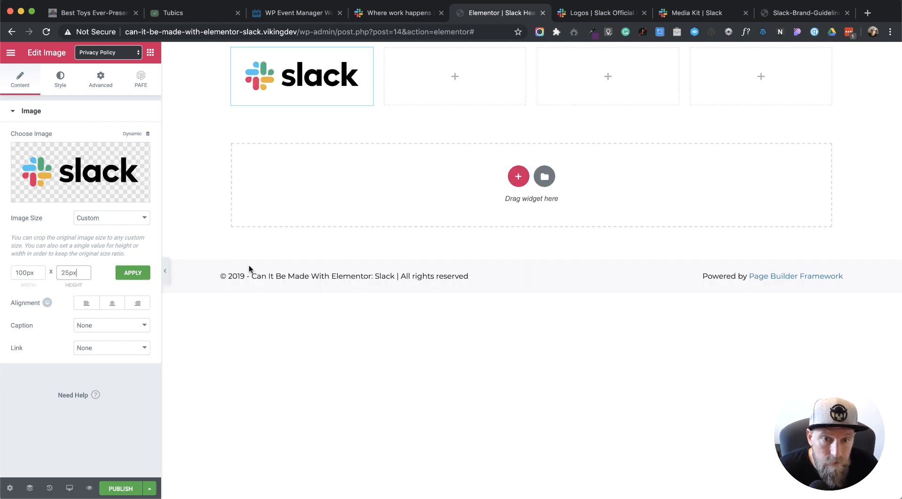
pyautogui.click(128, 273)
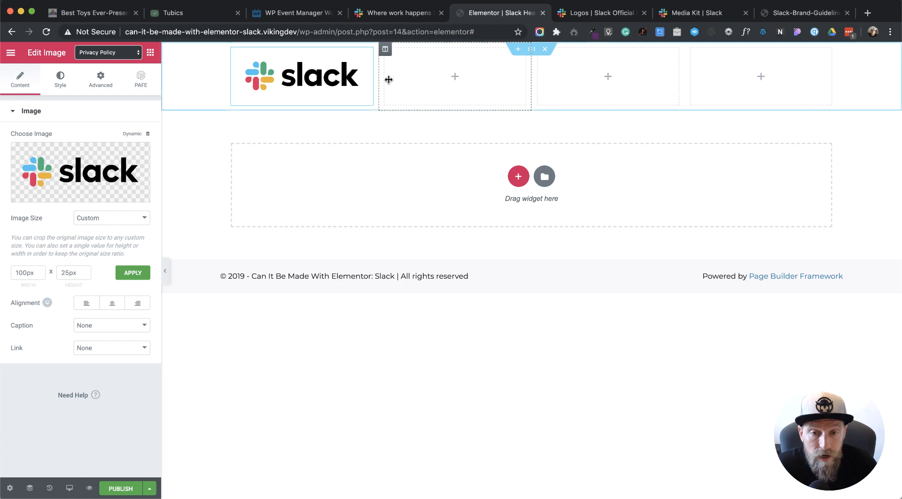
# Step: Narrow the logo column to 12% and measure the logo with the editing panel hidden
pyautogui.moveTo(378, 69); pyautogui.dragTo(299, 74)
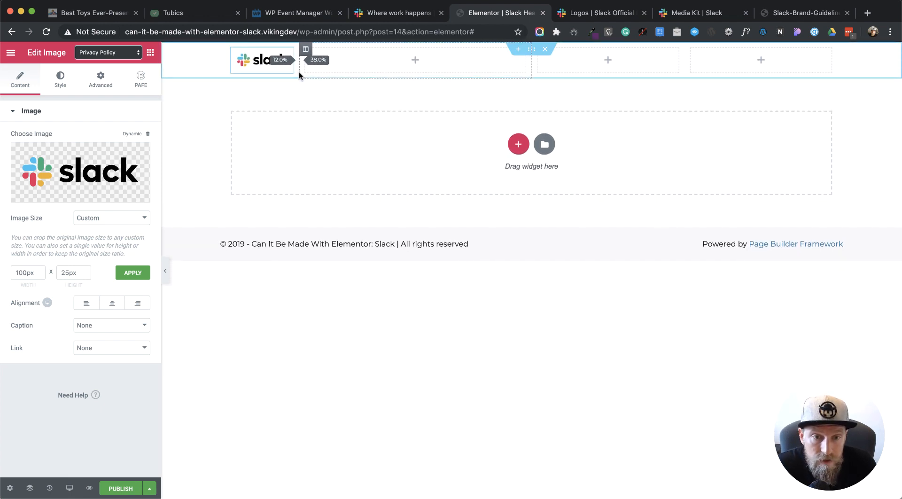
pyautogui.click(168, 270)
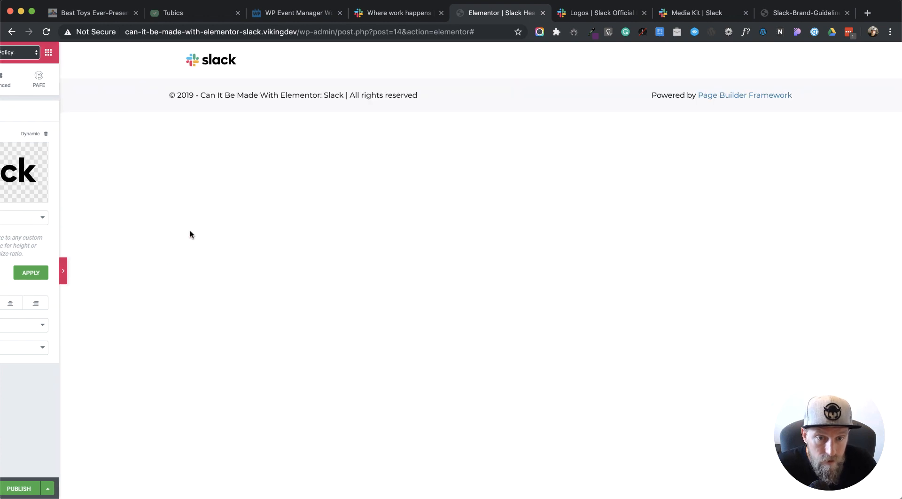
pyautogui.press('super+shift+4')
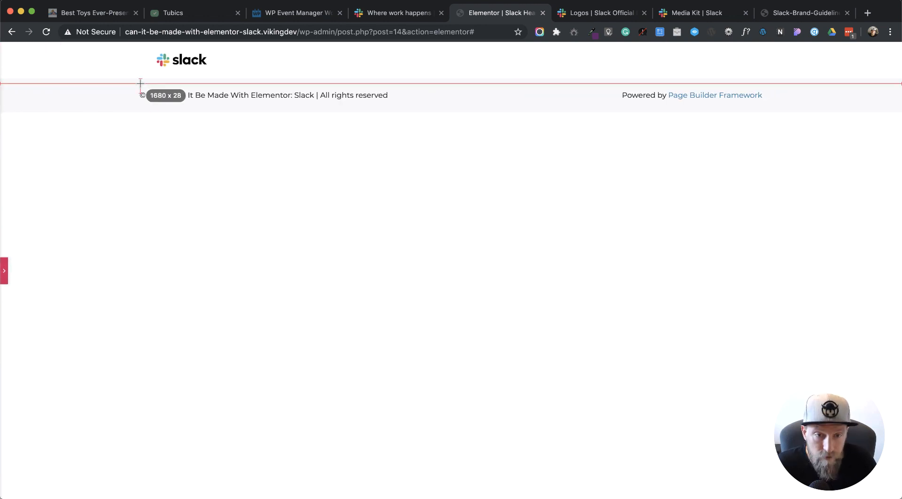
pyautogui.moveTo(142, 45); pyautogui.dragTo(218, 72)
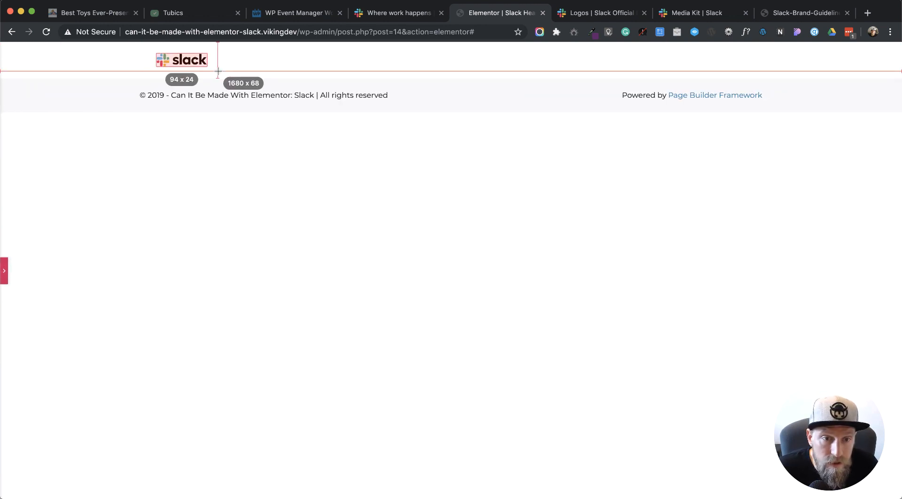
pyautogui.press('Escape')
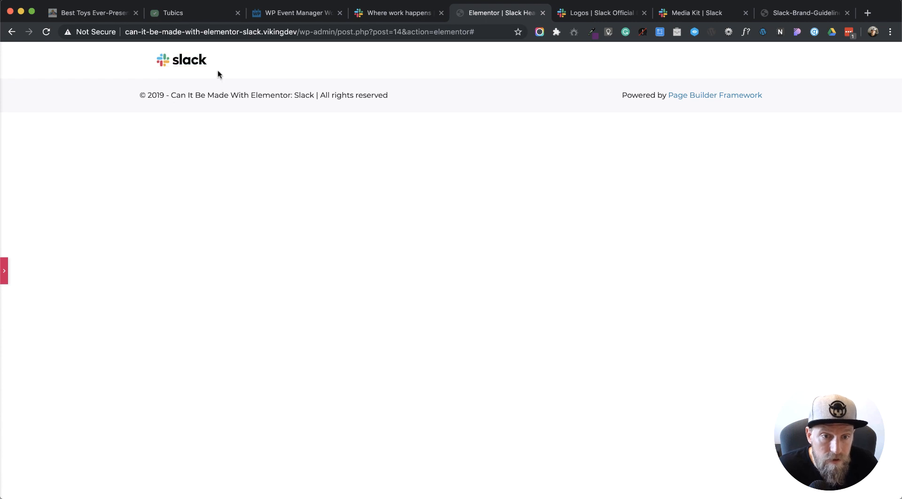
# Step: Show the editing panel again, widen the logo column slightly, and remeasure the logo
pyautogui.click(4, 276)
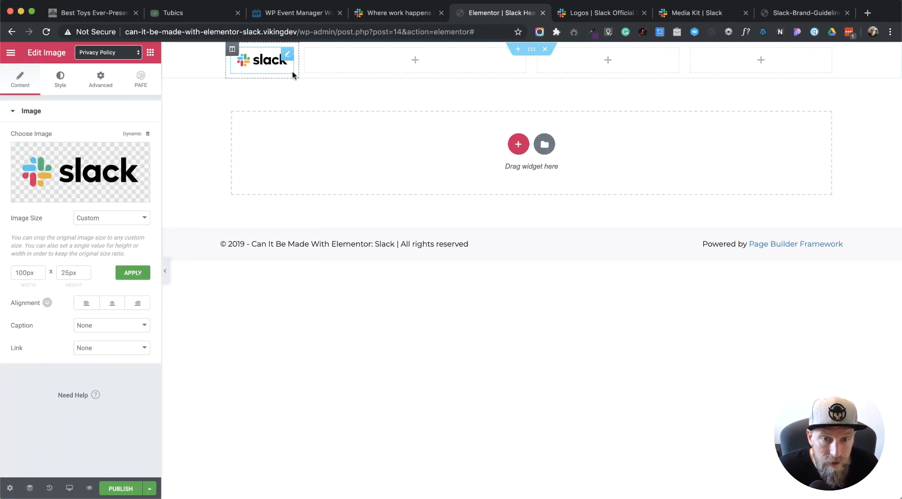
pyautogui.moveTo(297, 63); pyautogui.dragTo(300, 62)
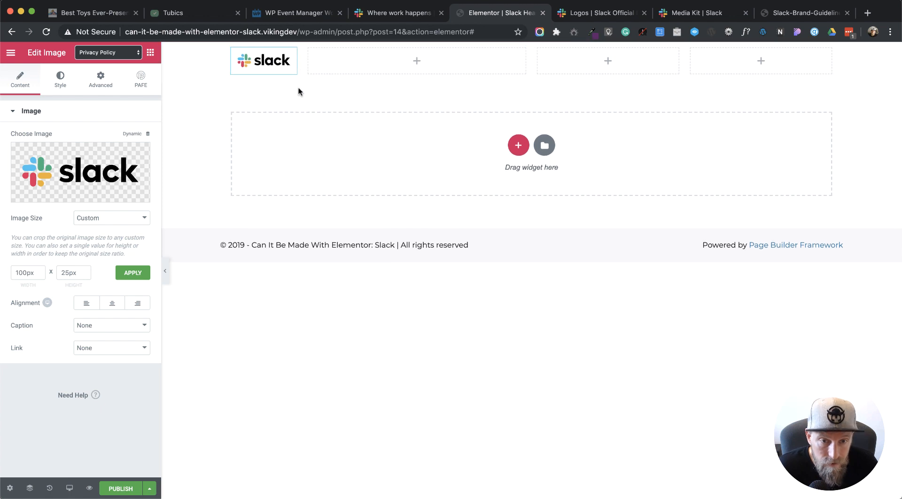
pyautogui.press('shift+super+p')
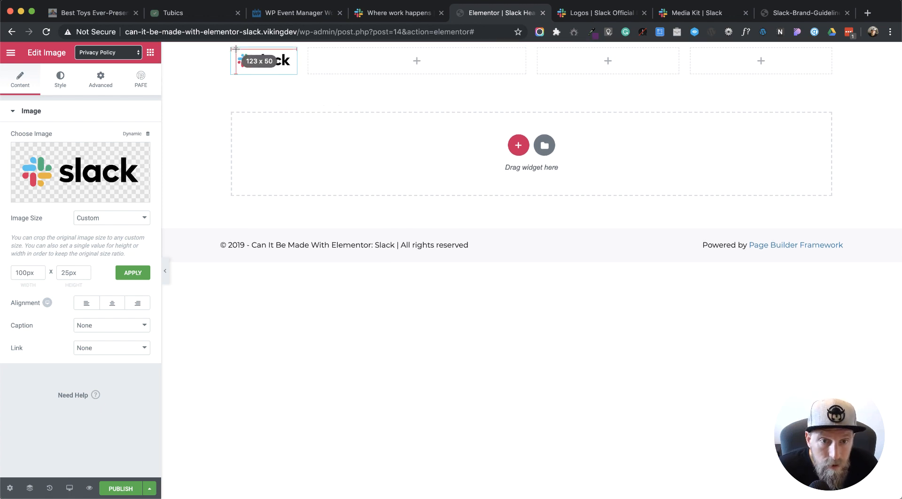
pyautogui.moveTo(235, 49); pyautogui.dragTo(295, 71)
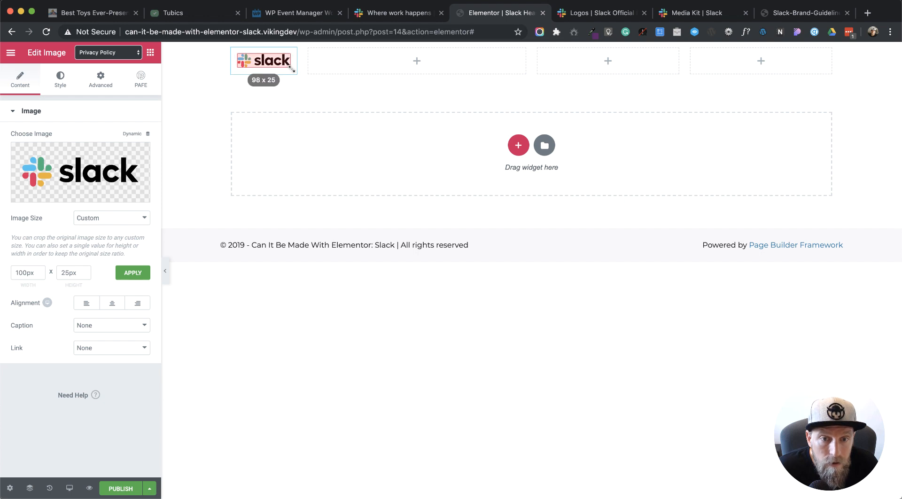
pyautogui.press('Escape')
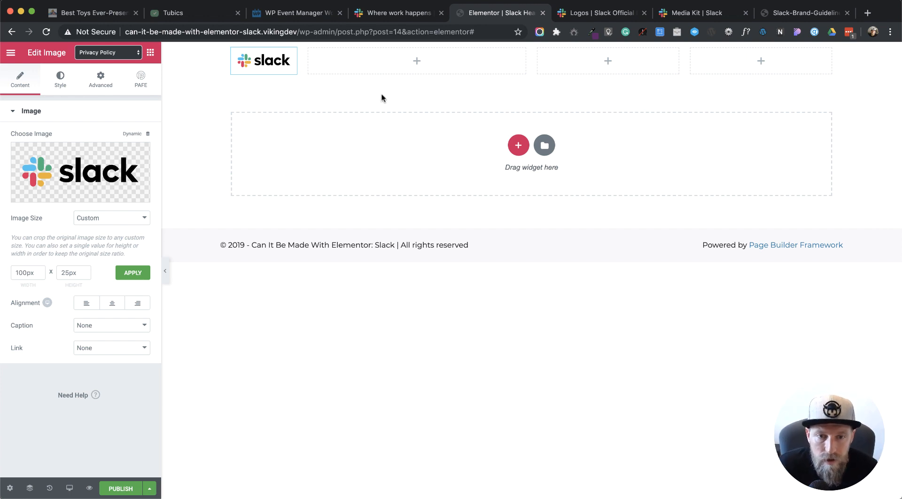
# Step: Look at Slack's header navigation, and open this site's wp-admin dashboard in a new browser tab placed beside the Slack homepage
pyautogui.click(407, 19)
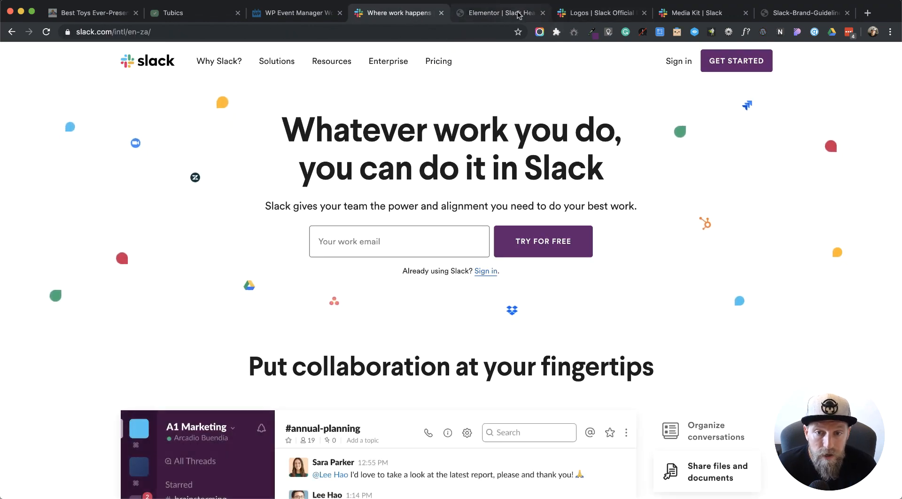
pyautogui.click(499, 15)
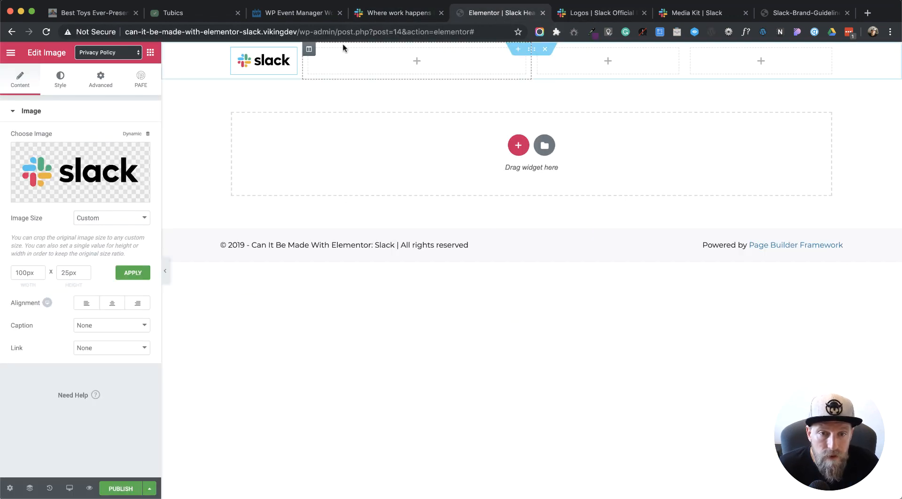
pyautogui.moveTo(338, 31); pyautogui.dragTo(125, 31)
pyautogui.press('super+c')
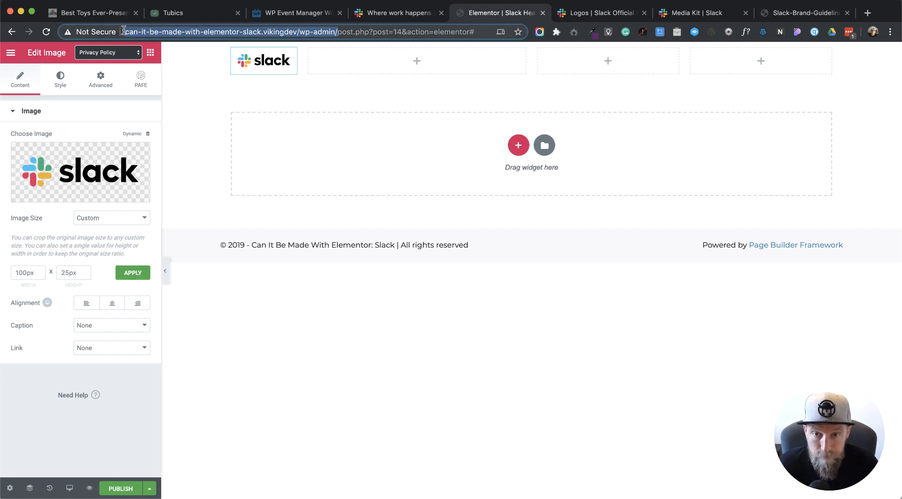
pyautogui.press('super+t')
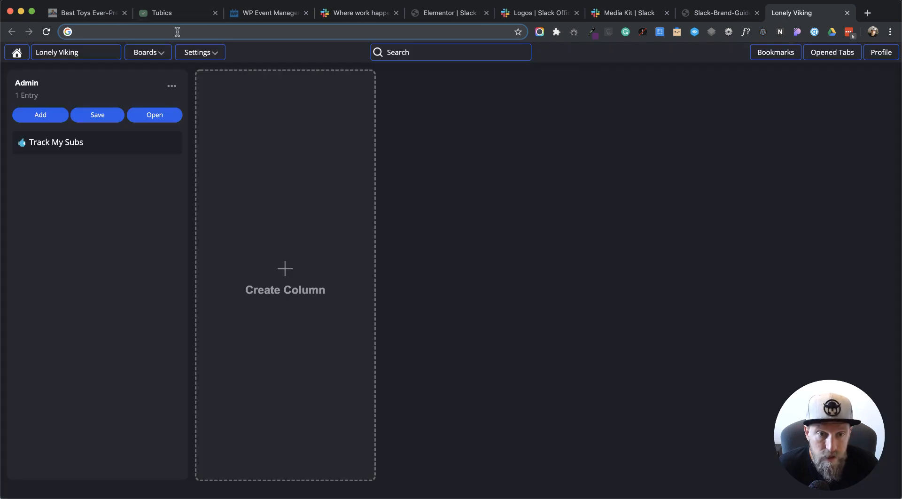
pyautogui.press('super+v')
pyautogui.press('Return')
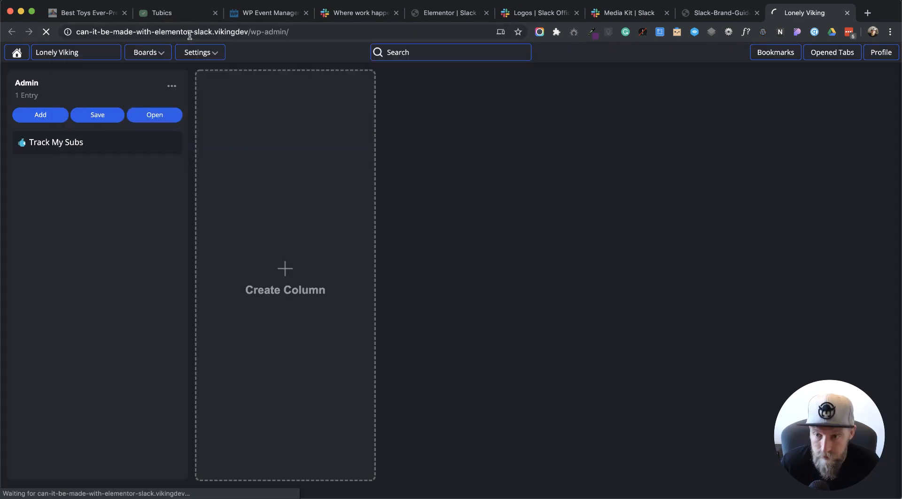
pyautogui.moveTo(802, 16); pyautogui.dragTo(446, 23)
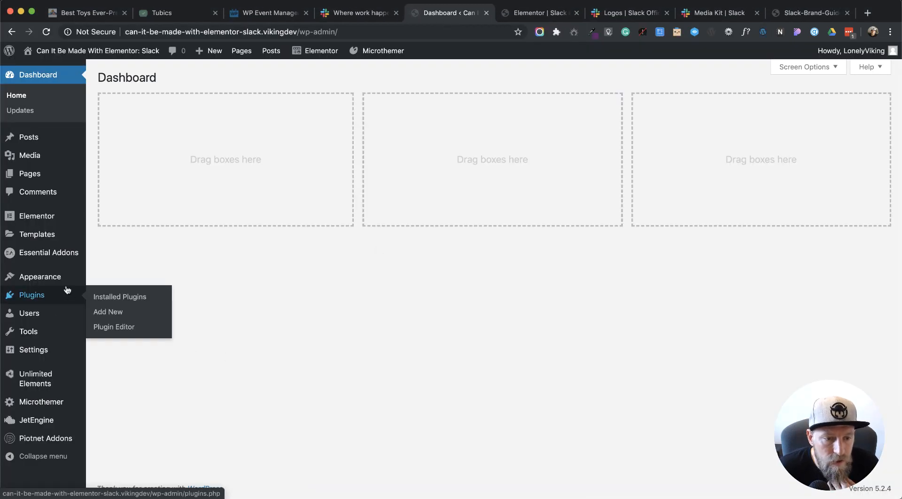
# Step: Open the site's menu management page and create a navigation menu named "Main Menu"
pyautogui.moveTo(62, 283)
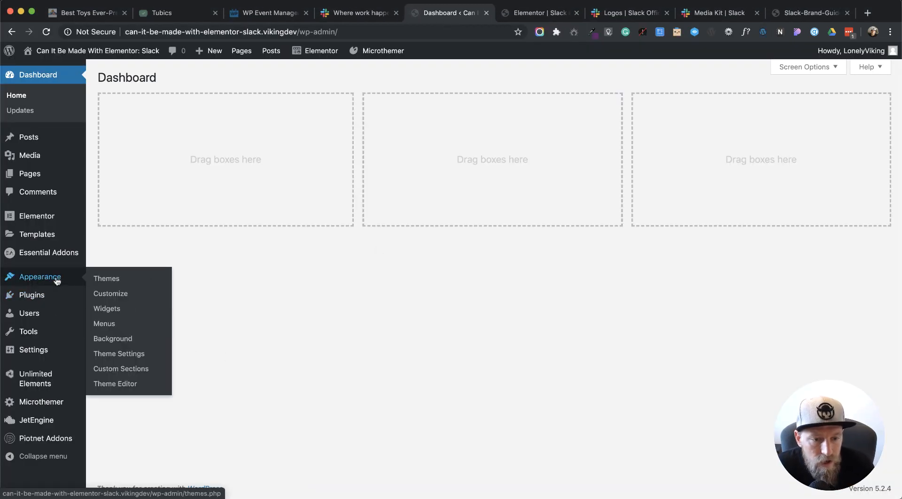
pyautogui.click(113, 326)
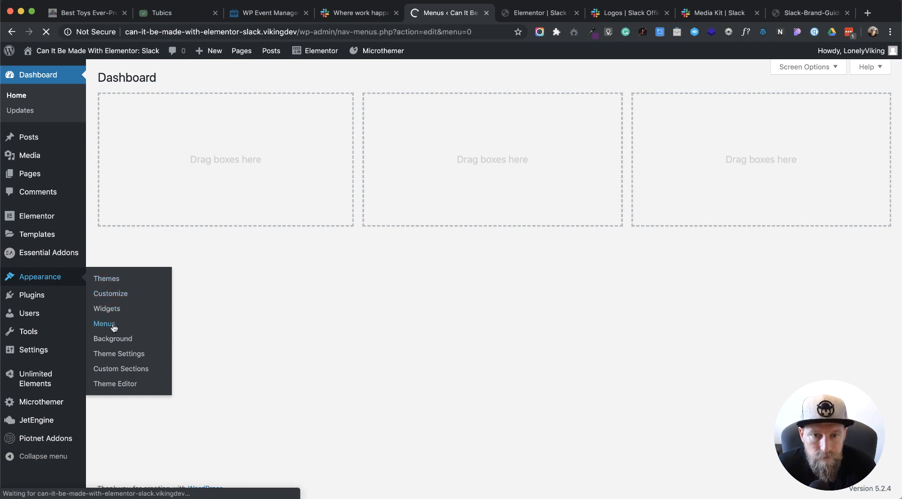
pyautogui.click(329, 201)
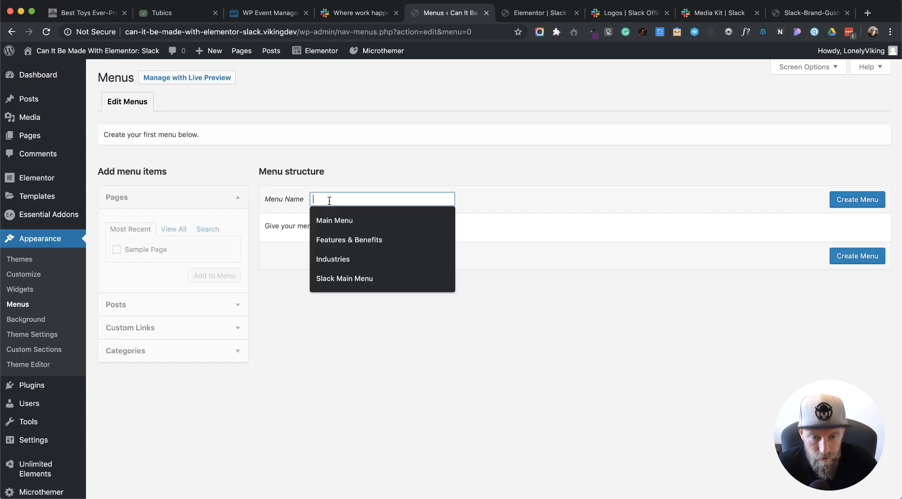
pyautogui.write('Mai')
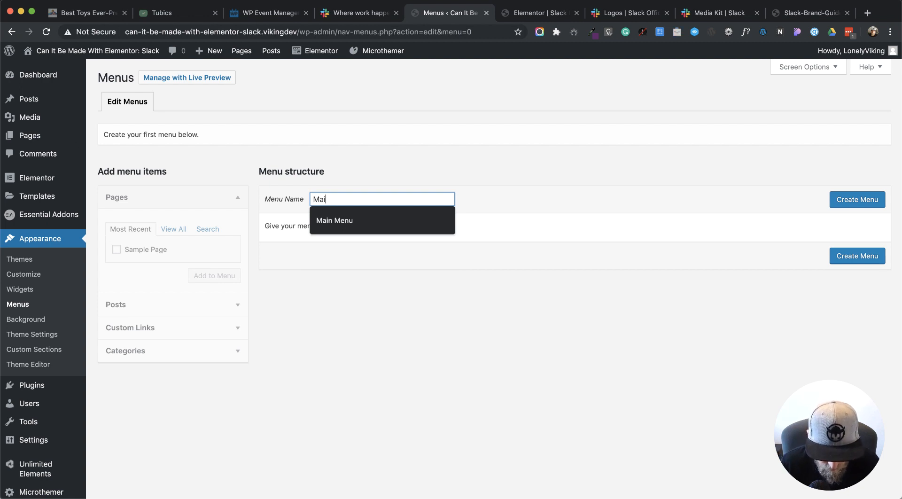
pyautogui.write('n Menu')
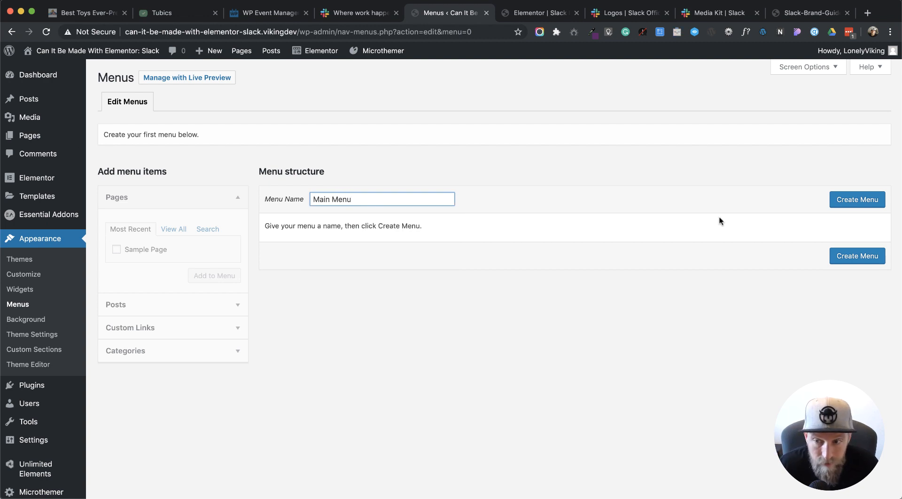
pyautogui.click(857, 199)
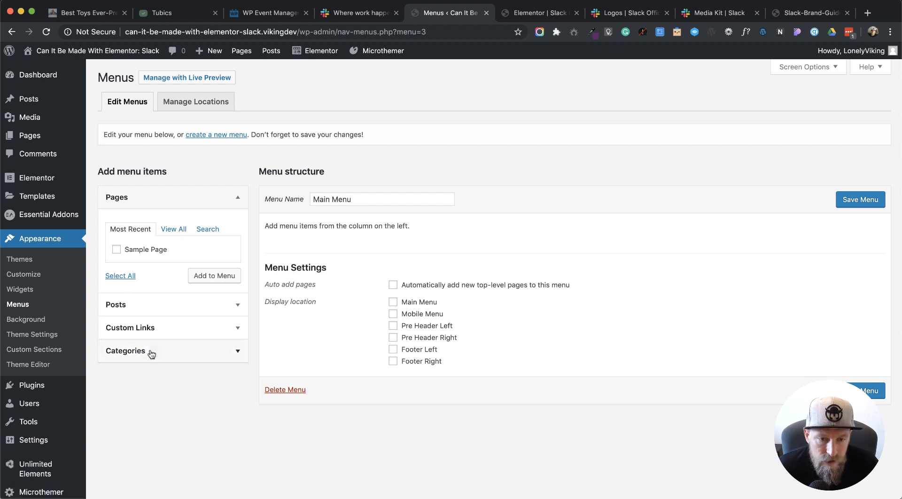
# Step: Start a custom link item for the Main Menu and set its URL to #
pyautogui.click(237, 308)
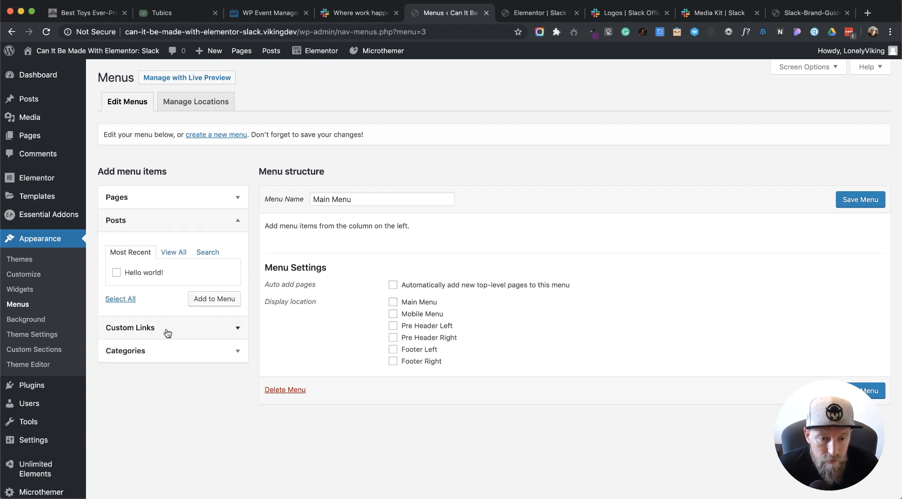
pyautogui.click(238, 222)
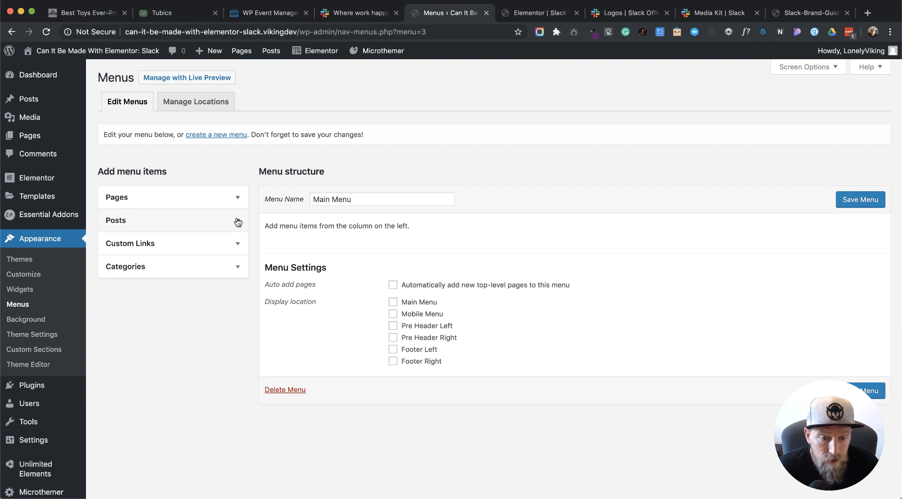
pyautogui.click(239, 246)
pyautogui.moveTo(178, 280); pyautogui.dragTo(141, 280)
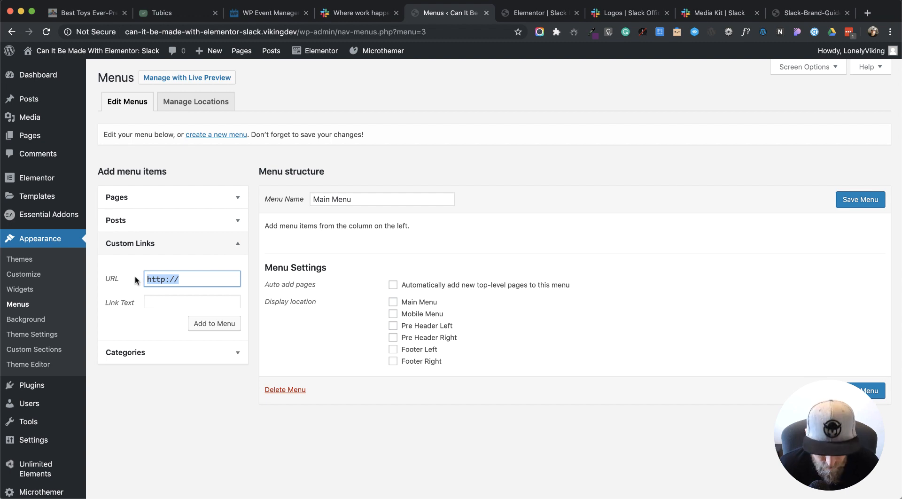
pyautogui.write('#')
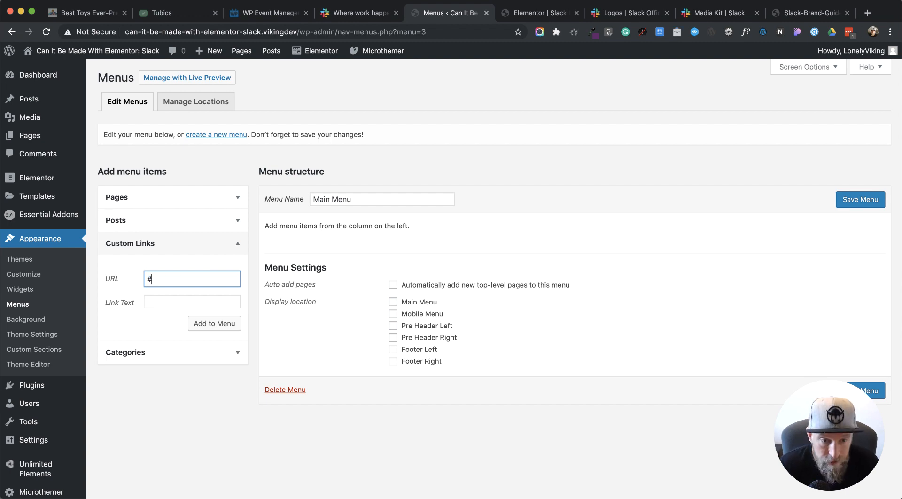
# Step: Check the first navigation label on the Slack homepage and add the custom link to the menu with the text "Why Slack?"
pyautogui.click(157, 302)
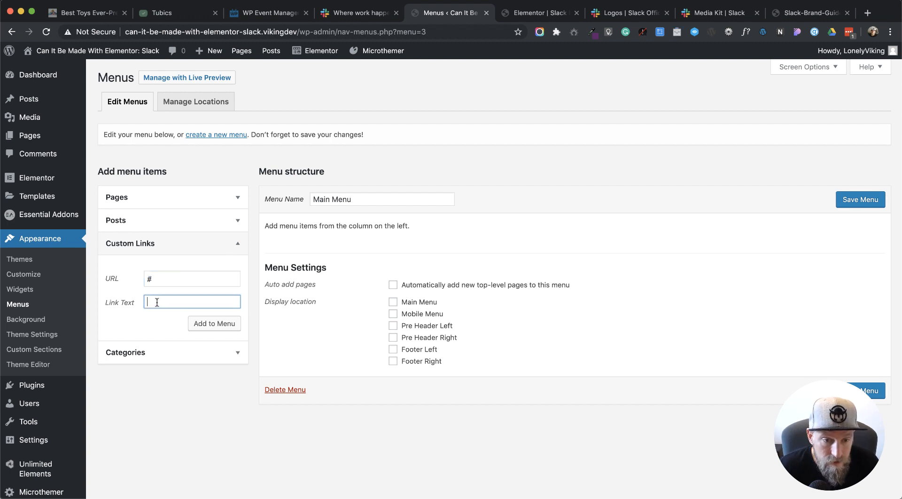
pyautogui.click(357, 17)
pyautogui.moveTo(226, 67)
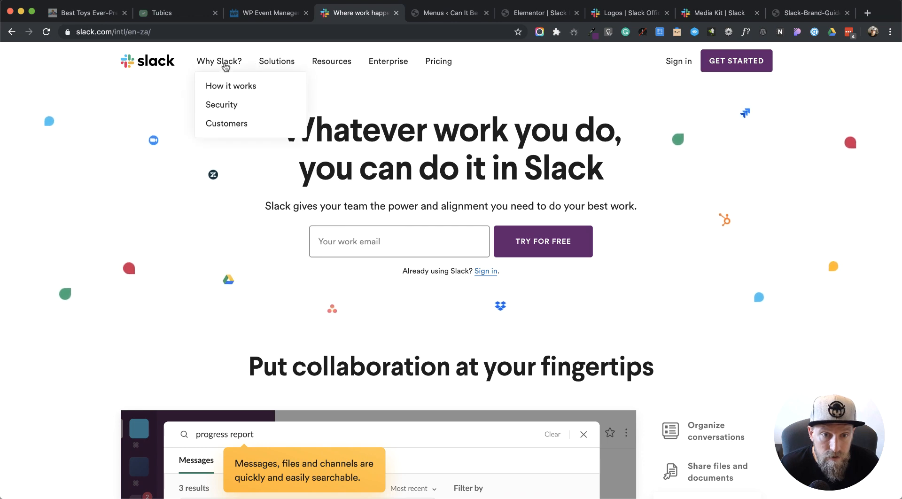
pyautogui.click(431, 15)
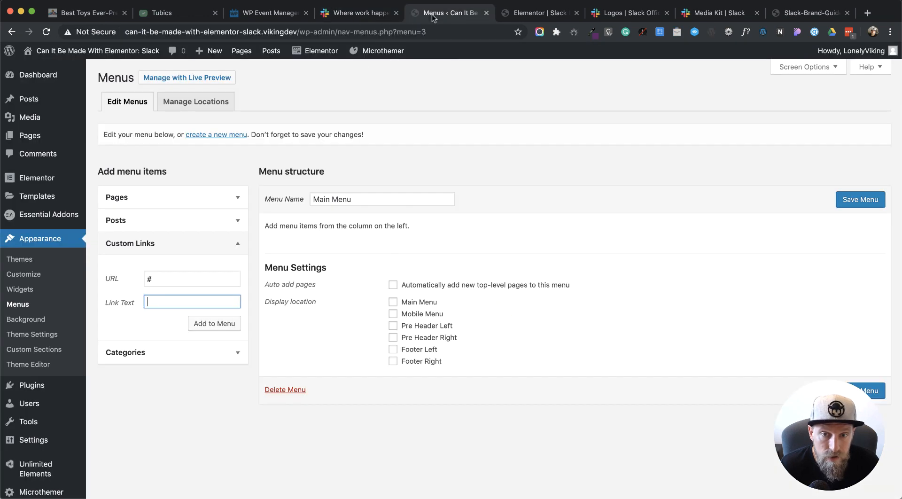
pyautogui.click(182, 305)
pyautogui.write('W')
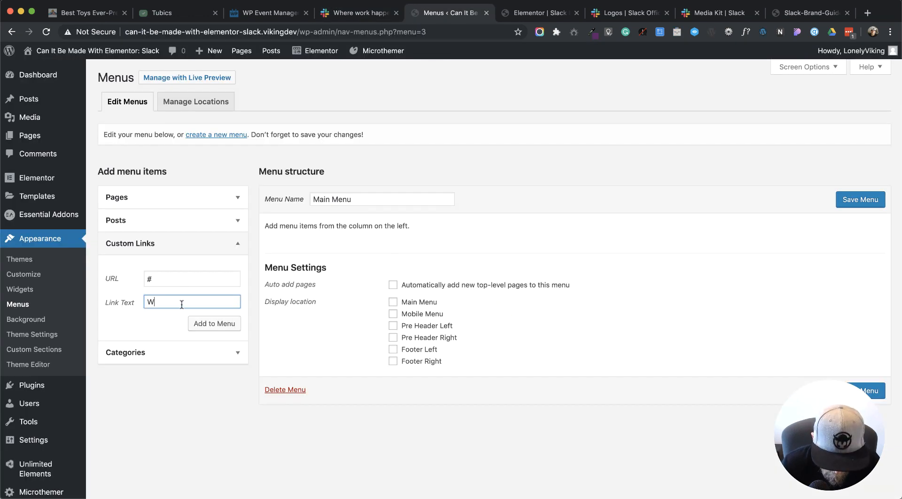
pyautogui.write('hy')
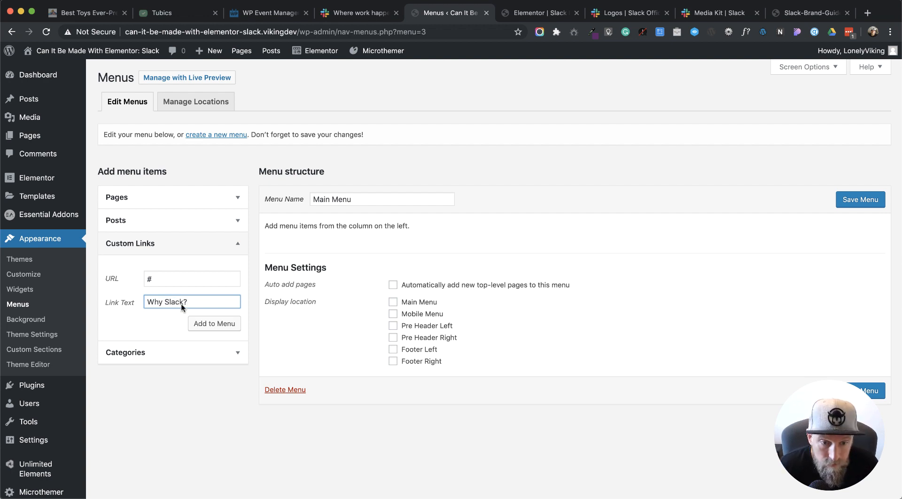
pyautogui.click(211, 323)
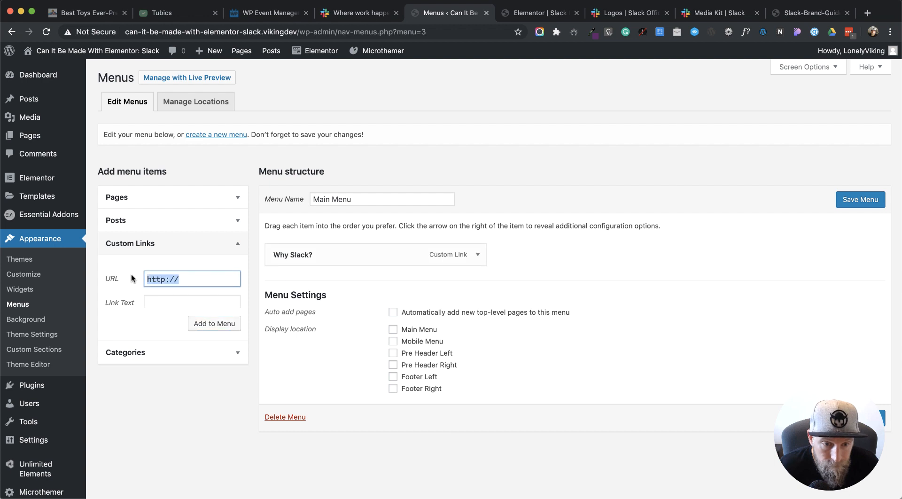
# Step: Add two more custom links with URL # to the Main Menu, labelled "Solutions" and "Resources"
pyautogui.write('#')
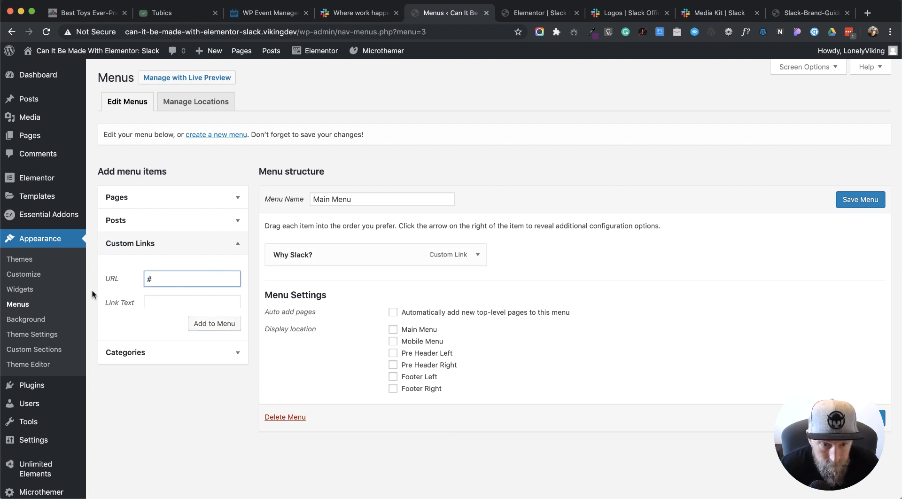
pyautogui.click(160, 301)
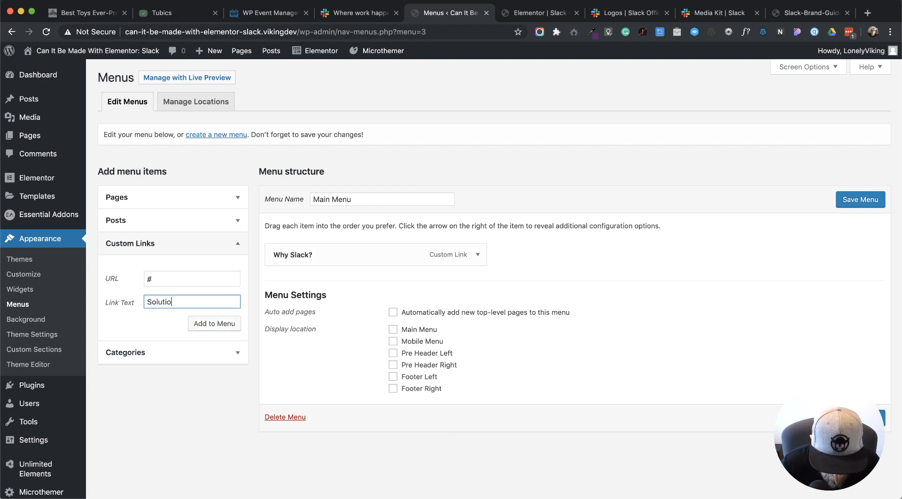
pyautogui.click(197, 324)
pyautogui.moveTo(189, 284); pyautogui.dragTo(125, 282)
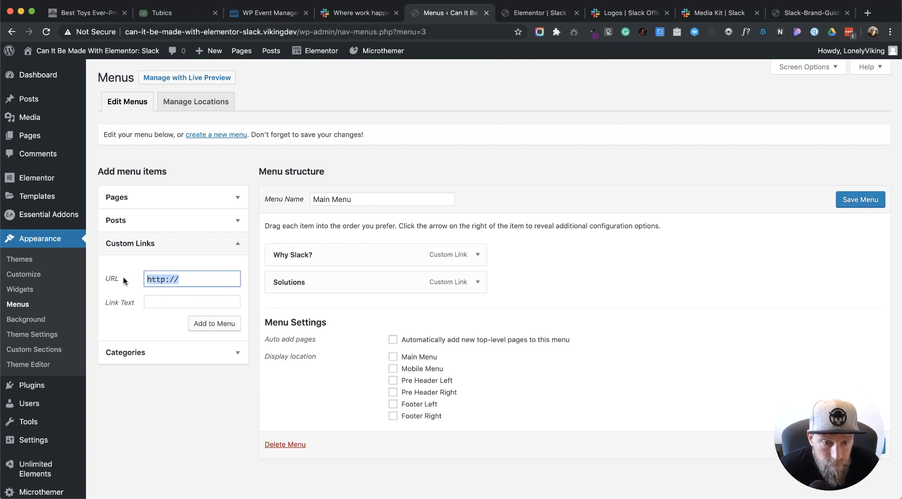
pyautogui.write('#')
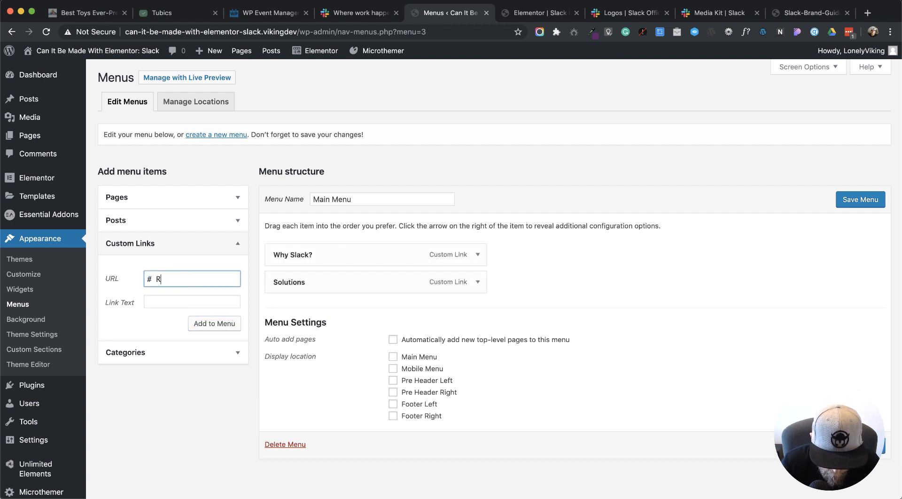
pyautogui.press('Tab')
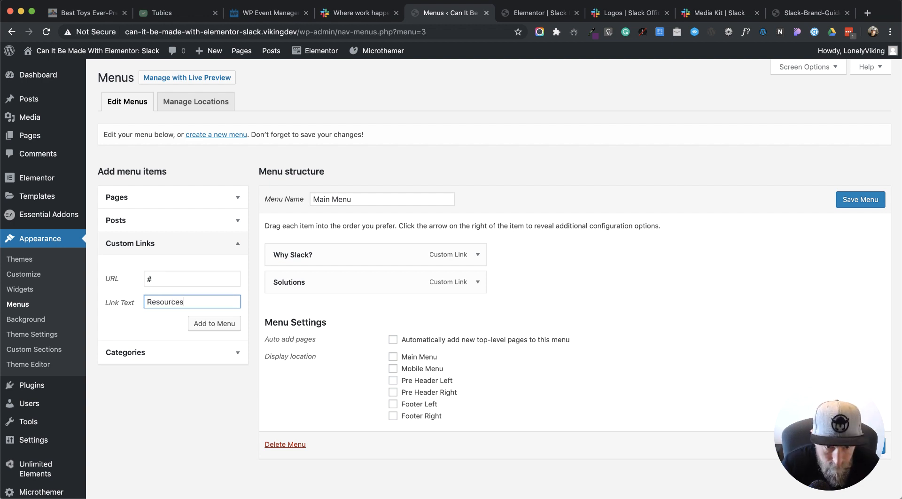
pyautogui.click(214, 323)
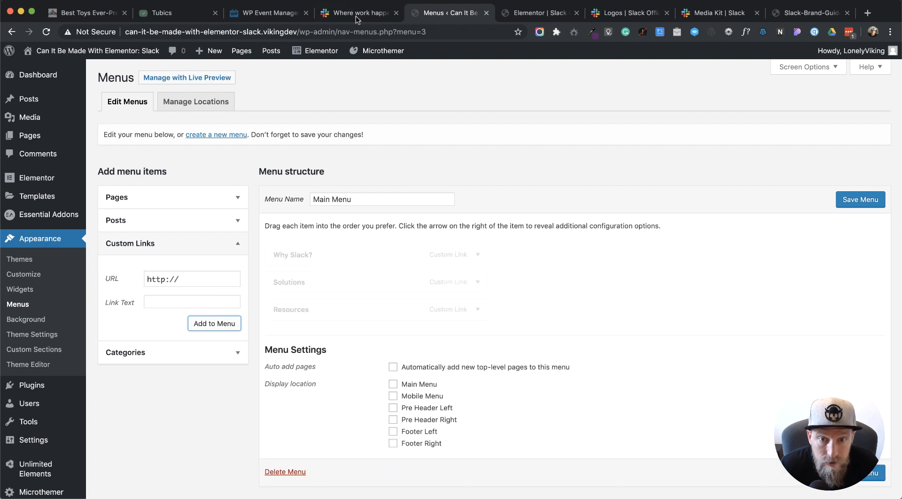
# Step: Check the Slack homepage for the following navigation item and add a custom link "Enterprise" with URL # to the menu
pyautogui.click(357, 13)
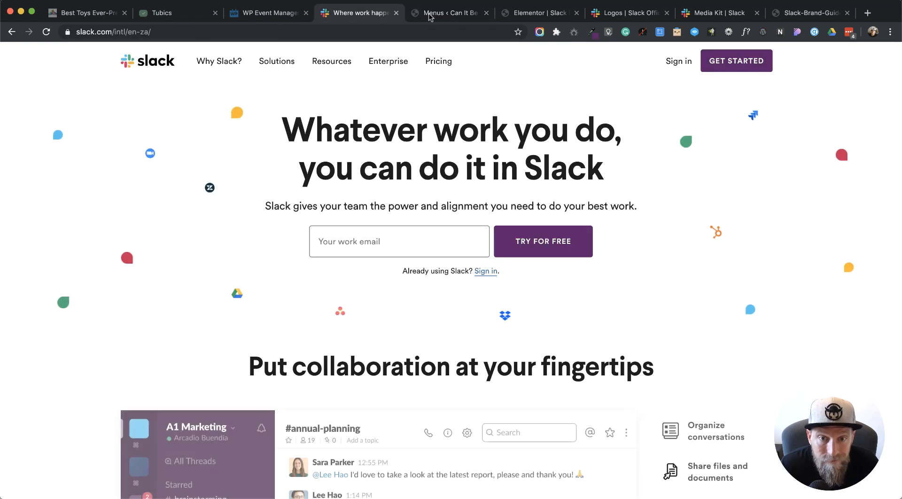
pyautogui.click(458, 18)
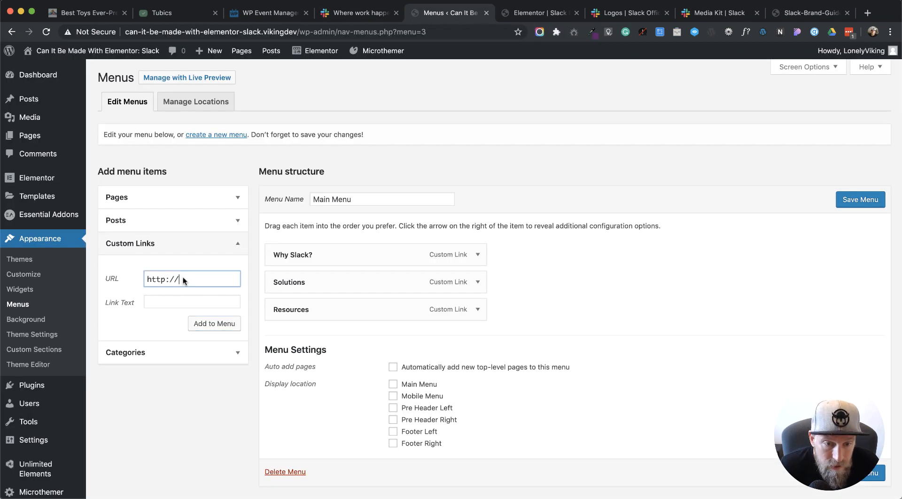
pyautogui.moveTo(182, 278); pyautogui.dragTo(102, 270)
pyautogui.write('#')
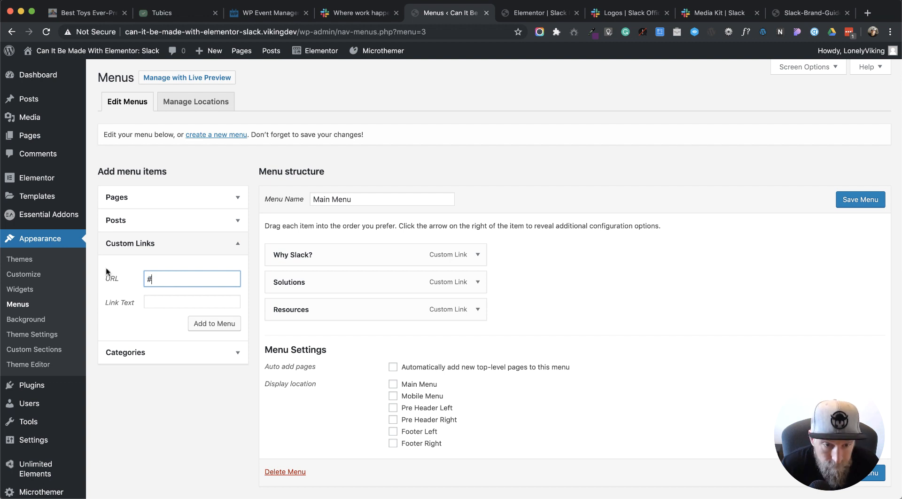
pyautogui.click(176, 301)
pyautogui.write('Enterprise')
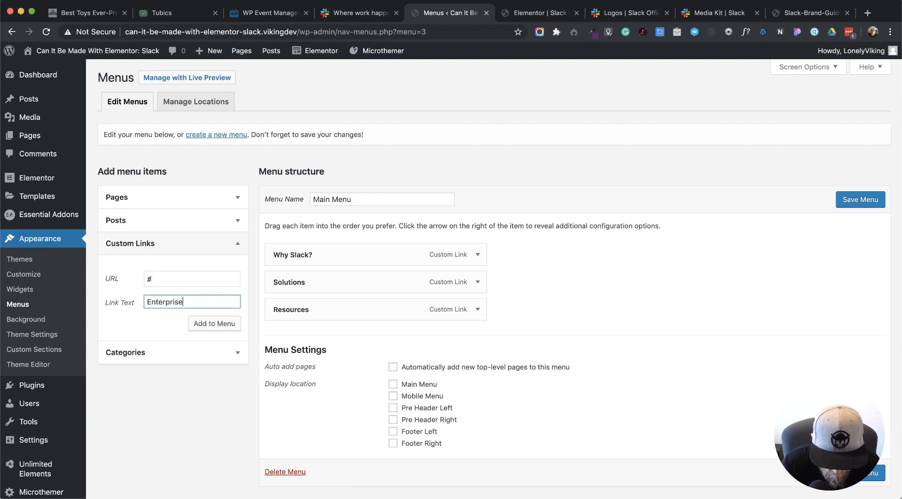
pyautogui.click(212, 323)
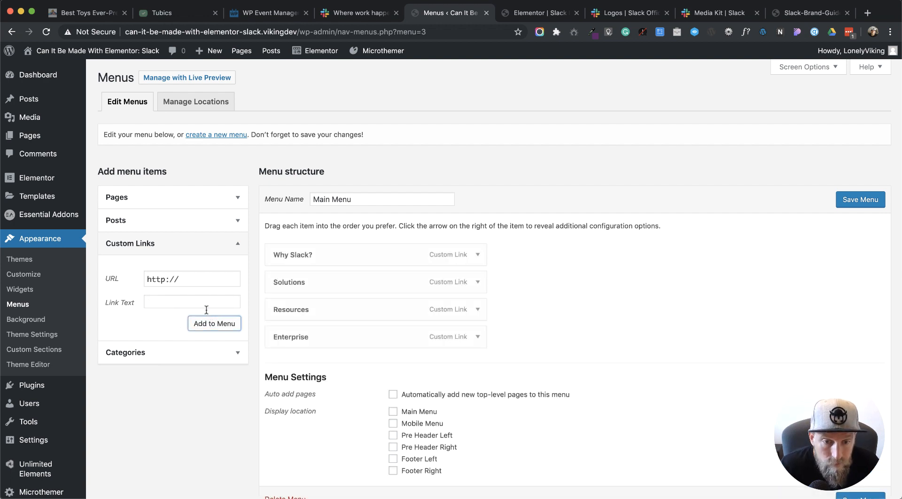
# Step: Add a custom link "Pricing" with URL # to the Main Menu and save the menu
pyautogui.moveTo(194, 278); pyautogui.dragTo(113, 281)
pyautogui.write('#')
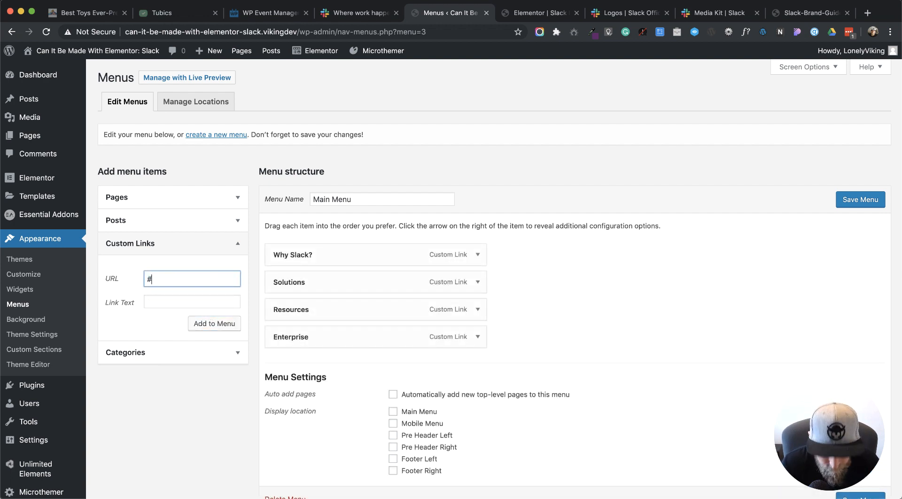
pyautogui.click(157, 303)
pyautogui.write('Pricing')
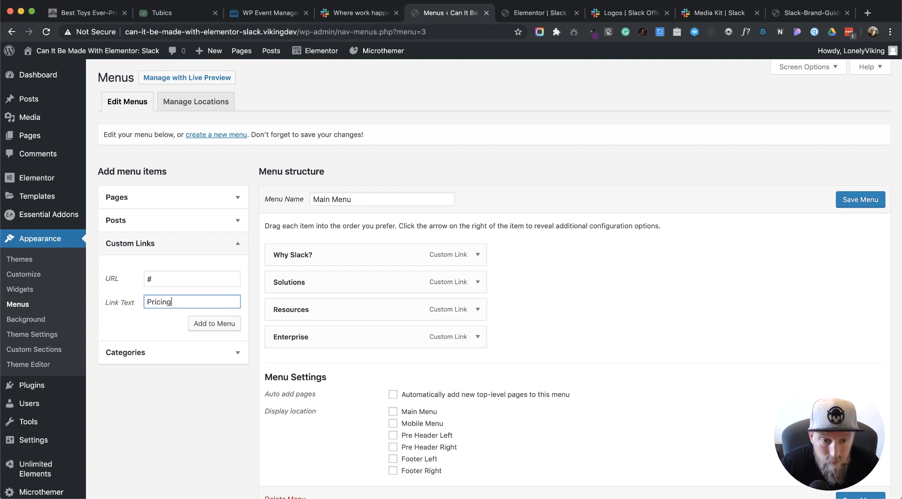
pyautogui.click(213, 323)
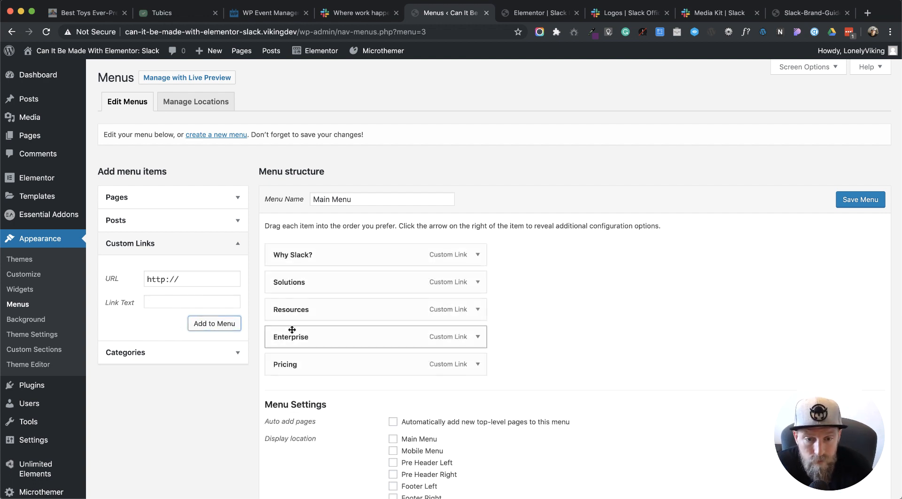
pyautogui.click(873, 203)
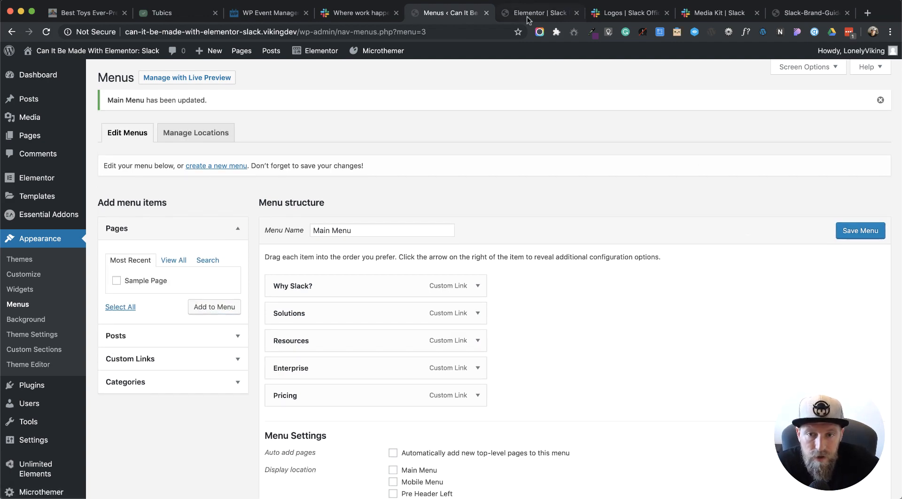
# Step: Return to the Elementor header template and place a Nav Menu widget in the empty column beside the Slack logo
pyautogui.click(528, 18)
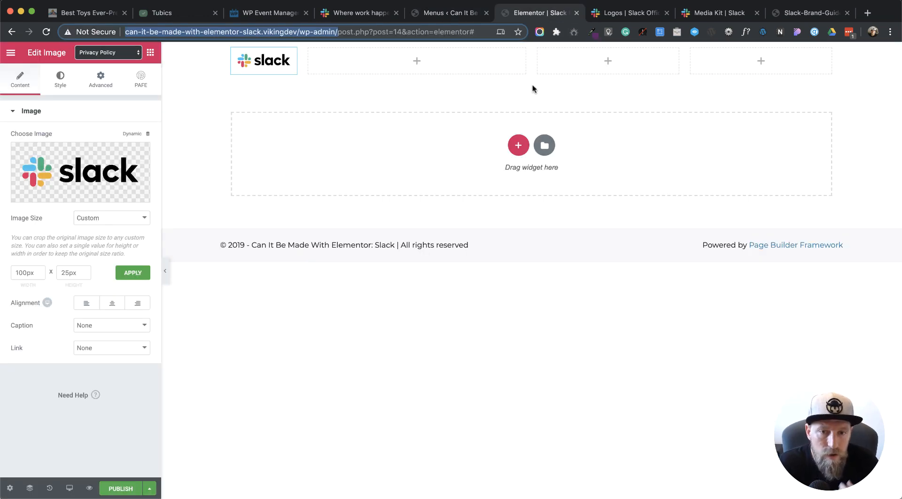
pyautogui.click(150, 53)
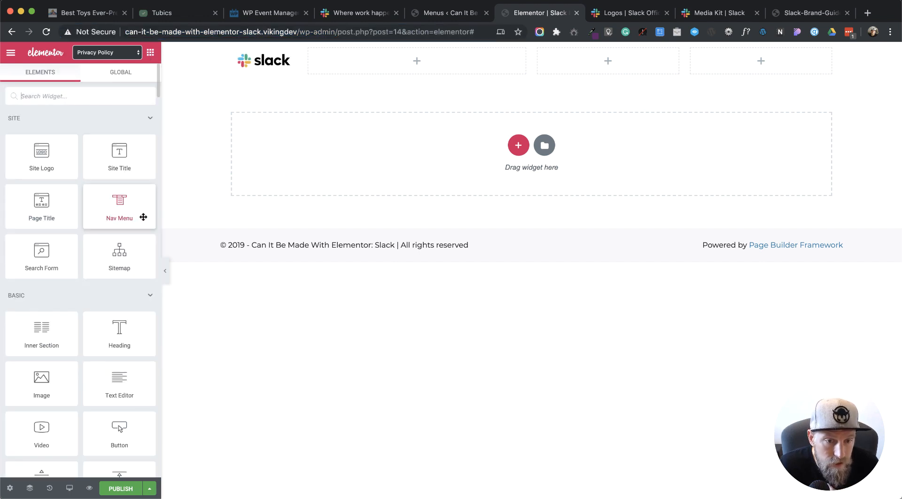
pyautogui.moveTo(125, 206); pyautogui.dragTo(423, 63)
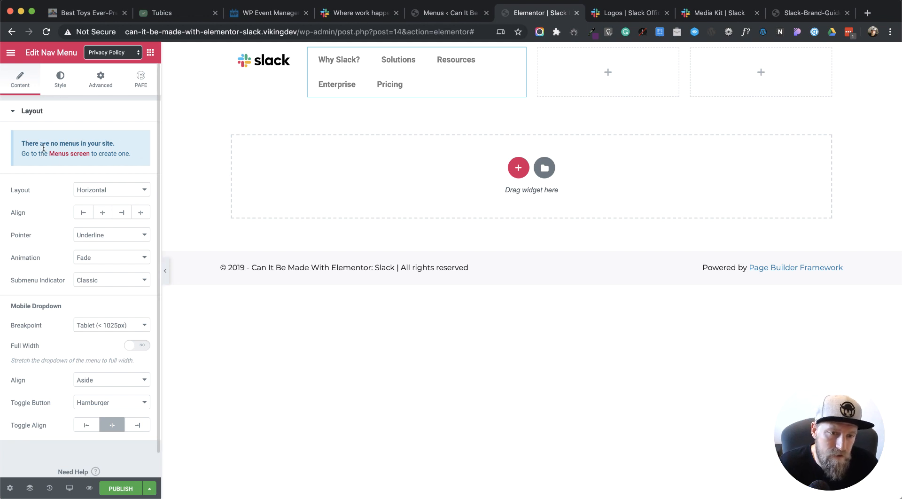
pyautogui.moveTo(21, 144); pyautogui.dragTo(123, 147)
pyautogui.click(126, 118)
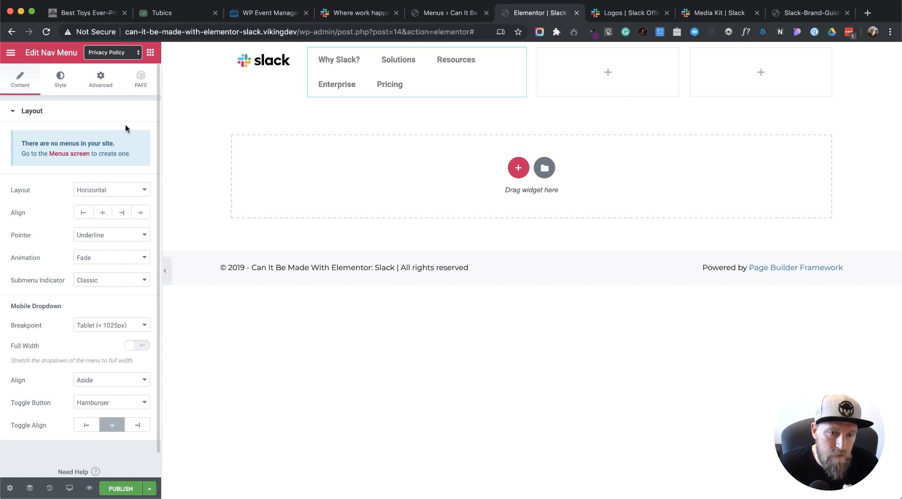
# Step: Publish the header without display conditions and reload the editor so Main Menu can be selected in the Nav Menu widget
pyautogui.click(121, 489)
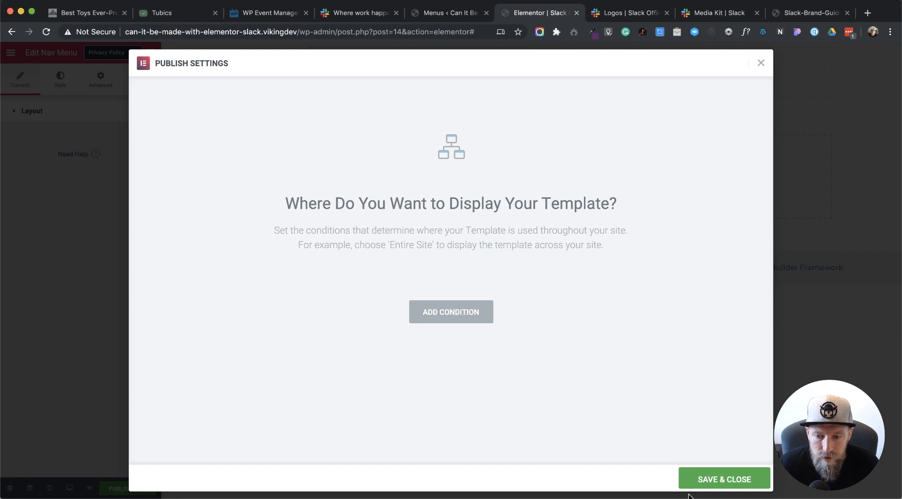
pyautogui.click(723, 479)
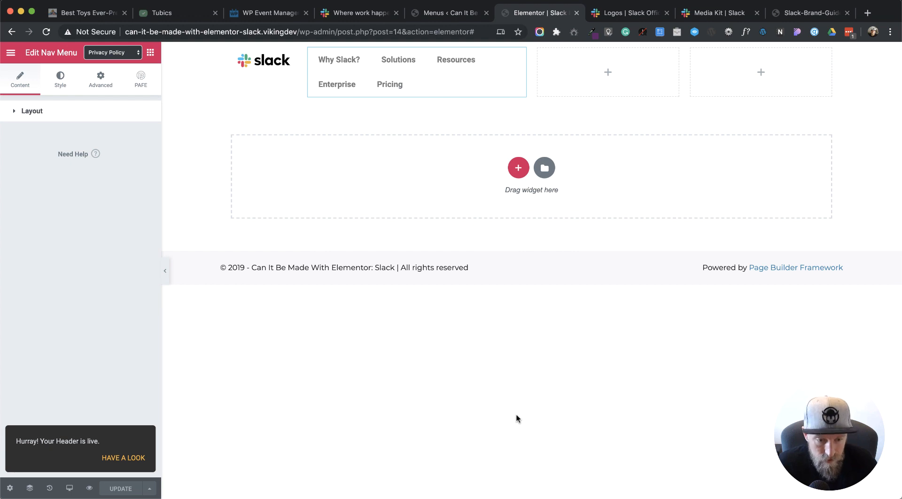
pyautogui.press('super+r')
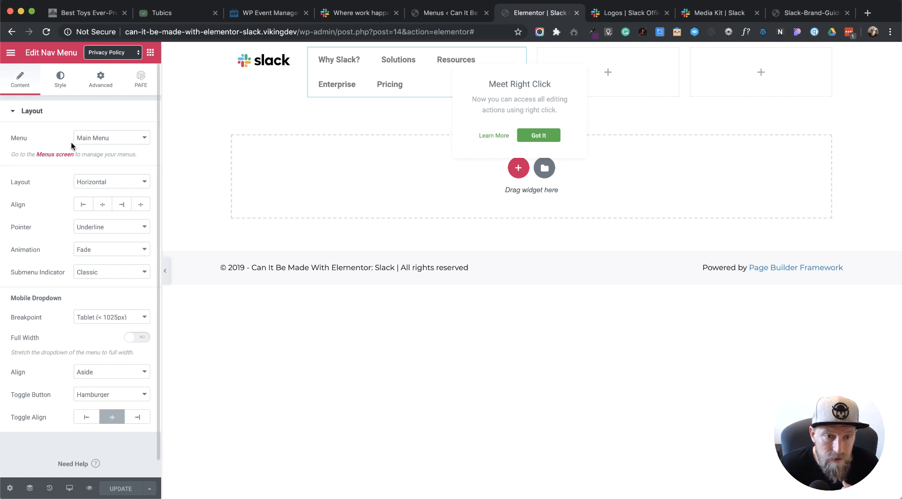
pyautogui.click(142, 141)
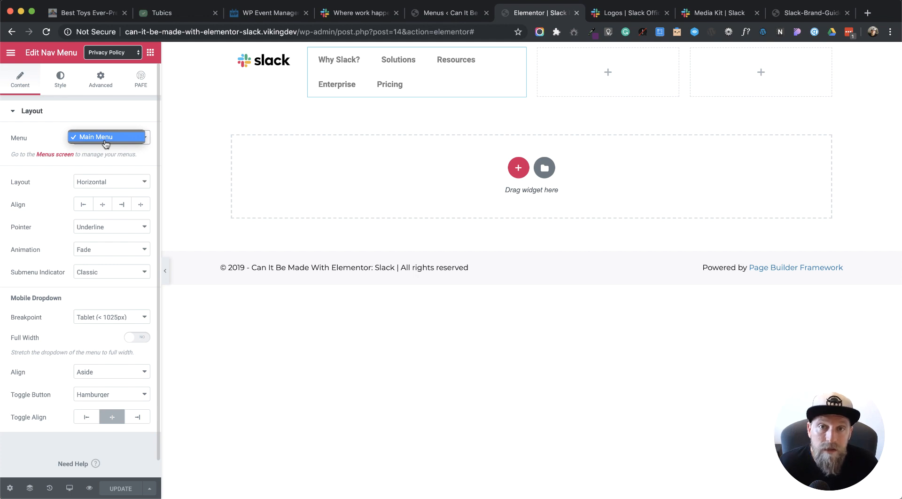
pyautogui.click(58, 140)
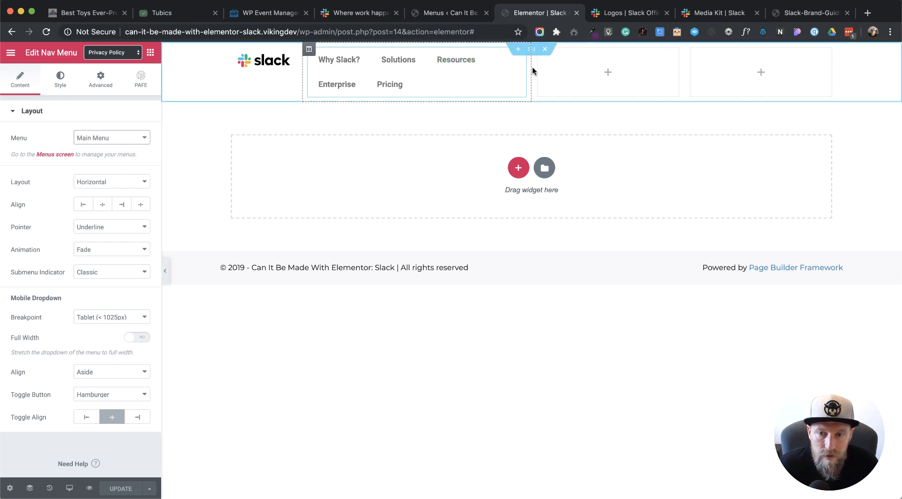
# Step: Widen the Nav Menu column to fit all items on one line and narrow the two empty columns beside it
pyautogui.moveTo(533, 71); pyautogui.dragTo(623, 70)
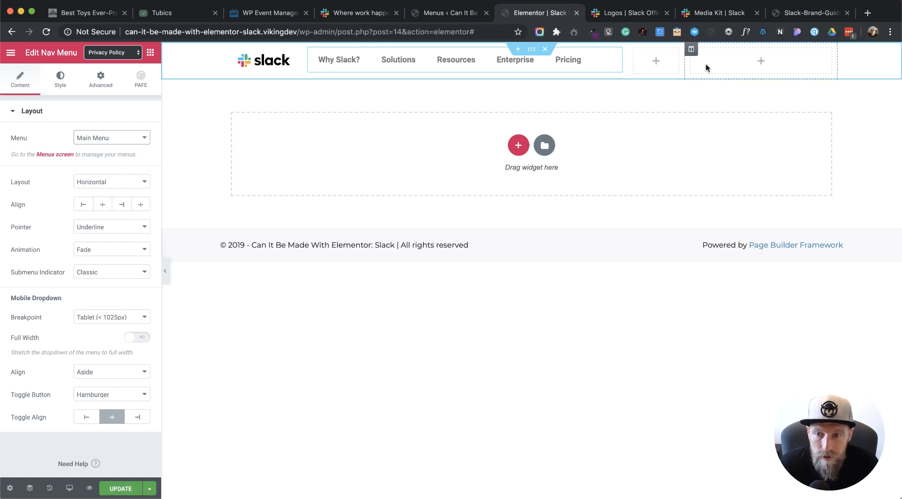
pyautogui.moveTo(683, 65); pyautogui.dragTo(777, 65)
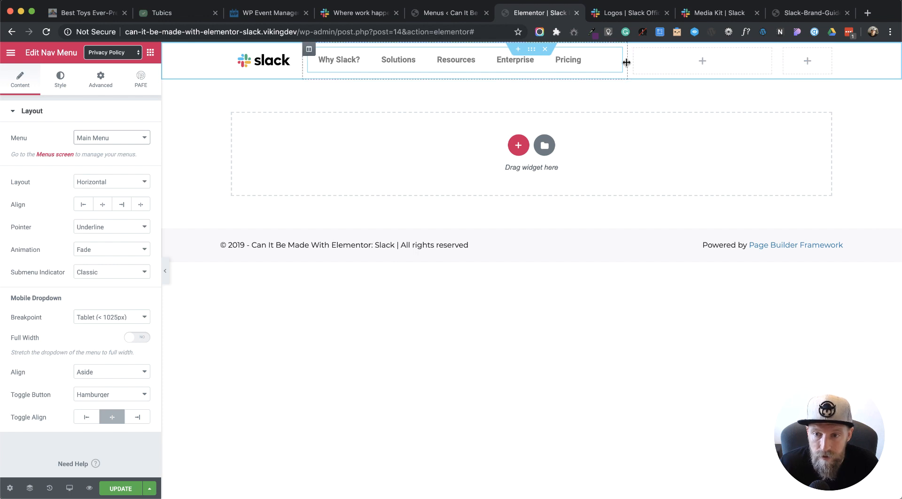
pyautogui.moveTo(627, 63); pyautogui.dragTo(713, 64)
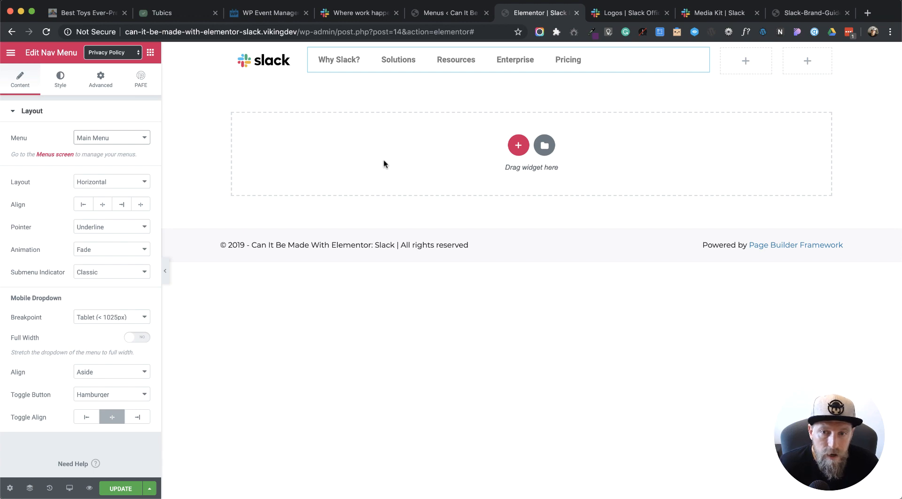
pyautogui.click(465, 13)
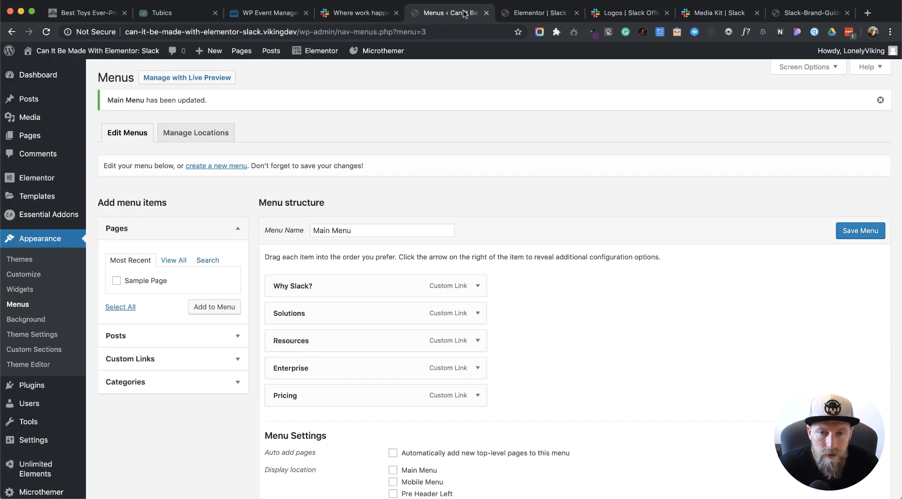
pyautogui.click(535, 14)
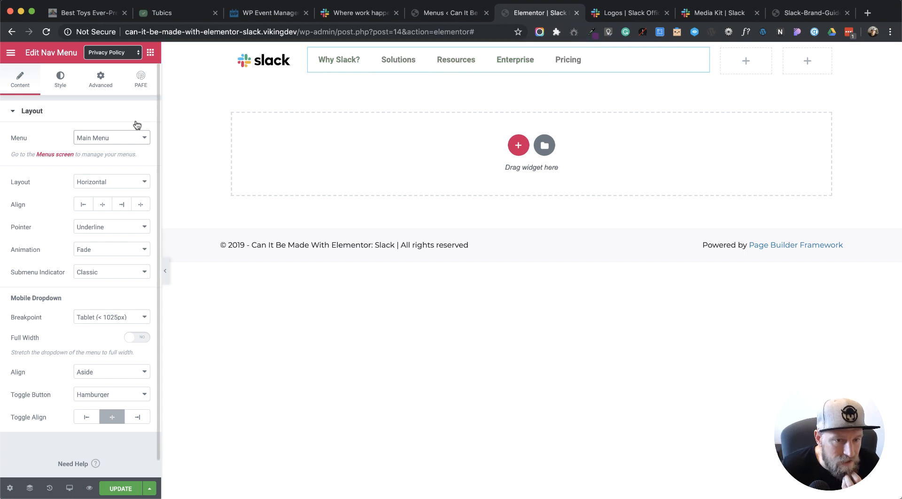
# Step: Set the normal text color of the header's navigation menu to #1d1d1d
pyautogui.click(60, 87)
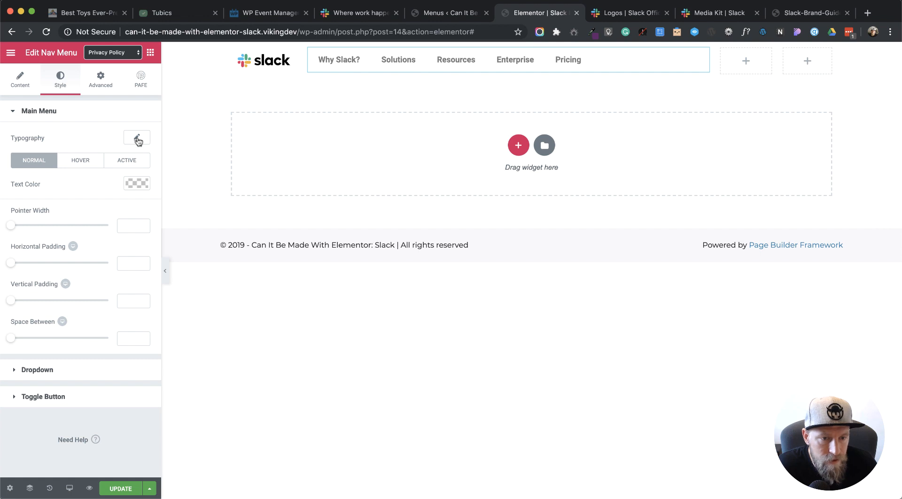
pyautogui.click(136, 183)
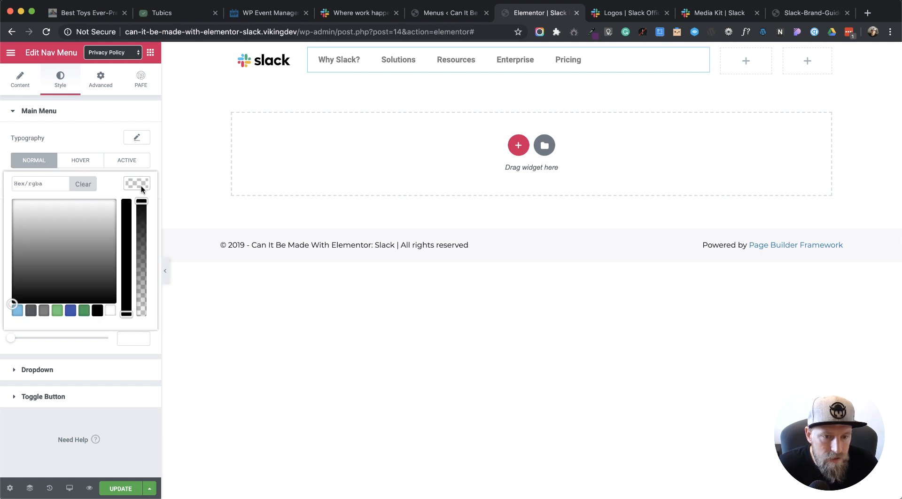
pyautogui.click(31, 185)
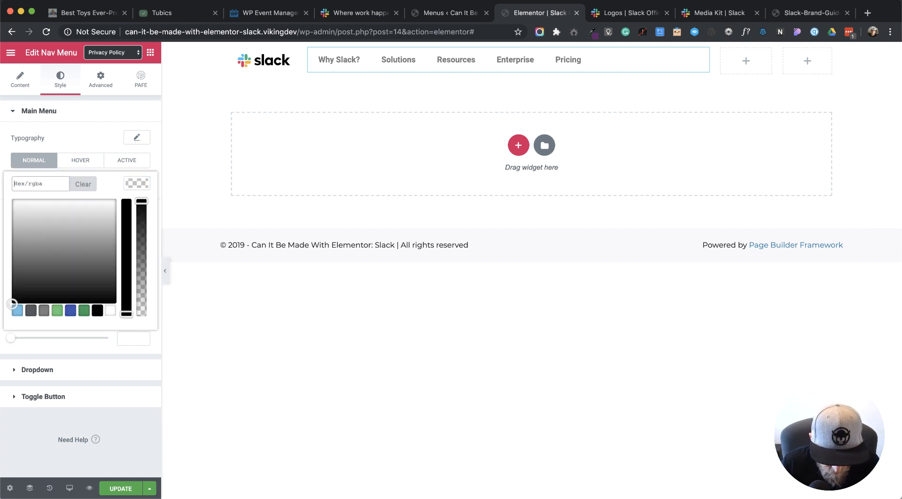
pyautogui.write('1d1d1d')
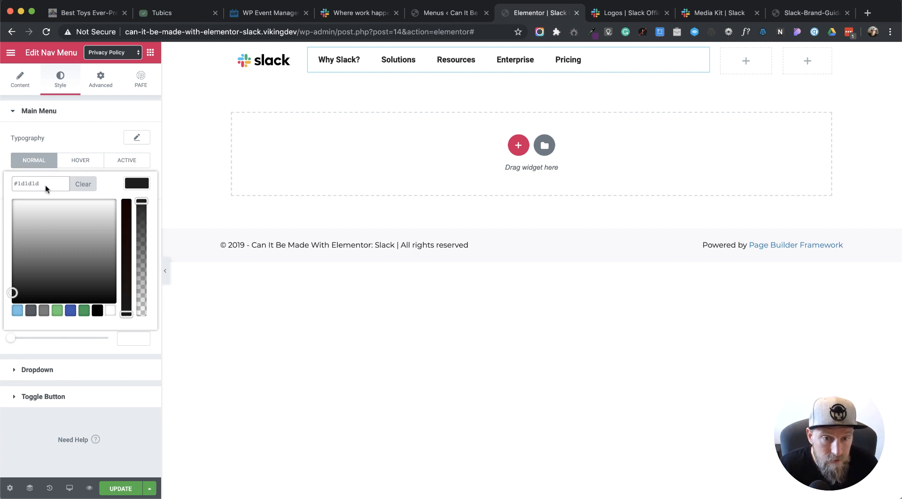
pyautogui.click(151, 187)
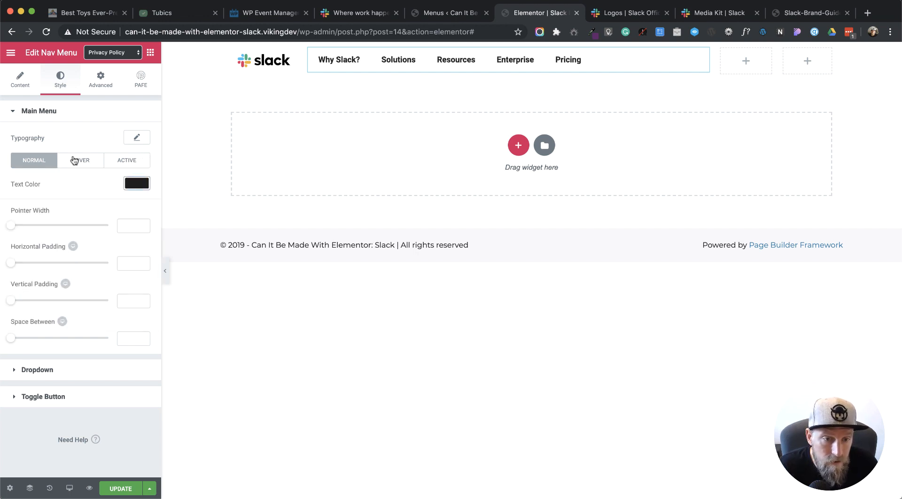
# Step: Try font weight 500 on the navigation menu, compare it with the Slack homepage, and set the weight to 400
pyautogui.click(137, 137)
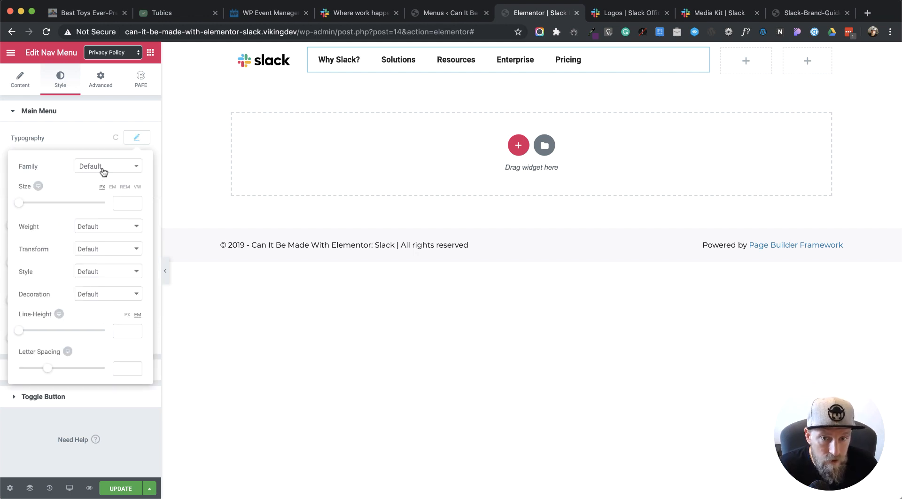
pyautogui.click(117, 226)
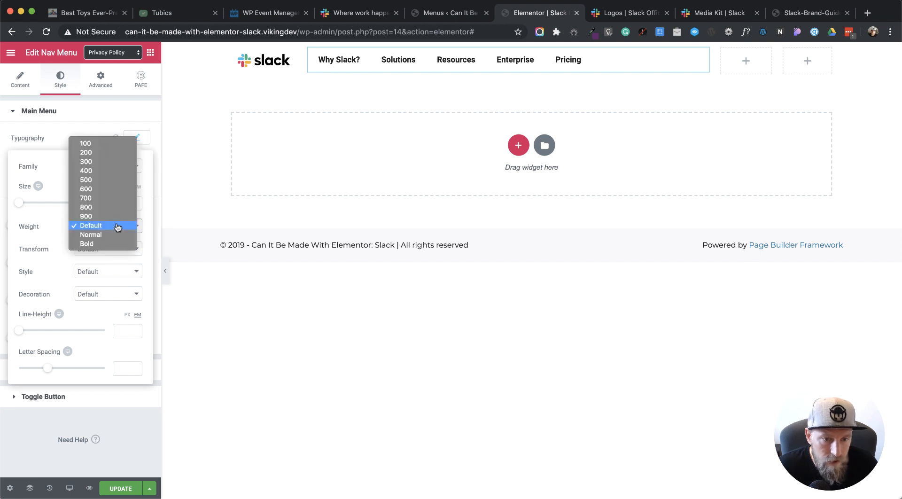
pyautogui.click(97, 183)
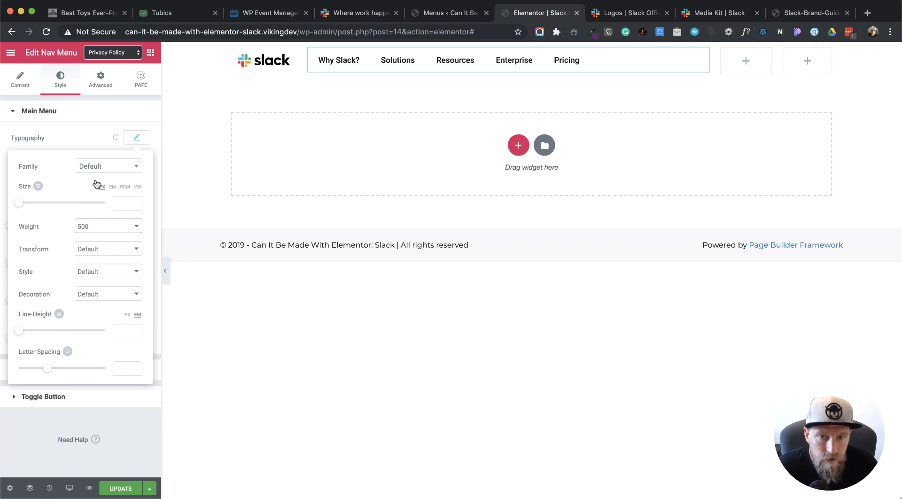
pyautogui.click(350, 14)
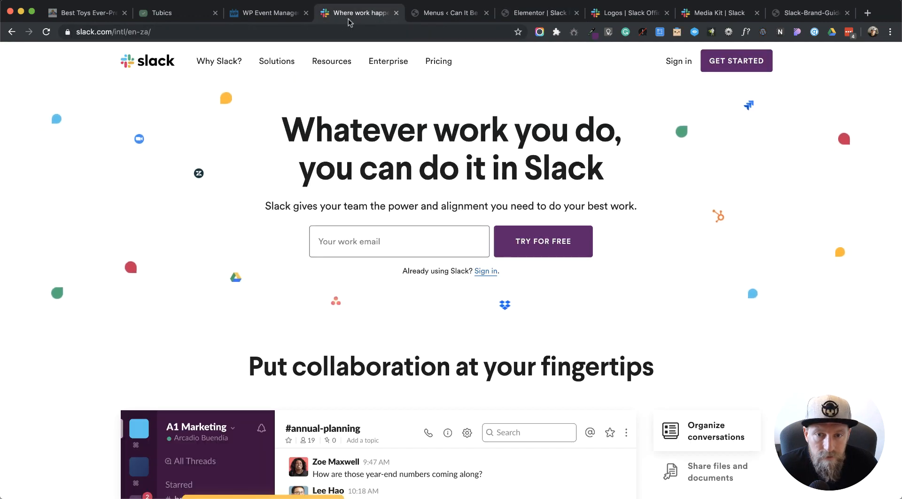
pyautogui.click(529, 18)
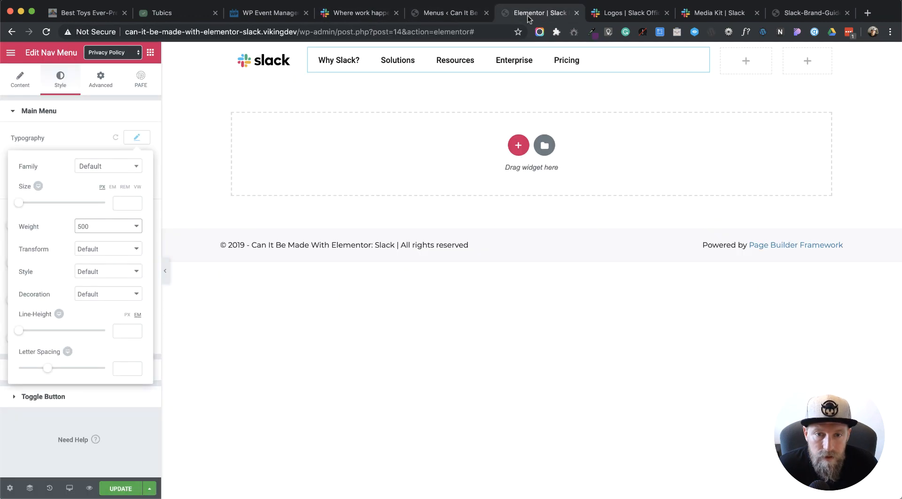
pyautogui.click(127, 231)
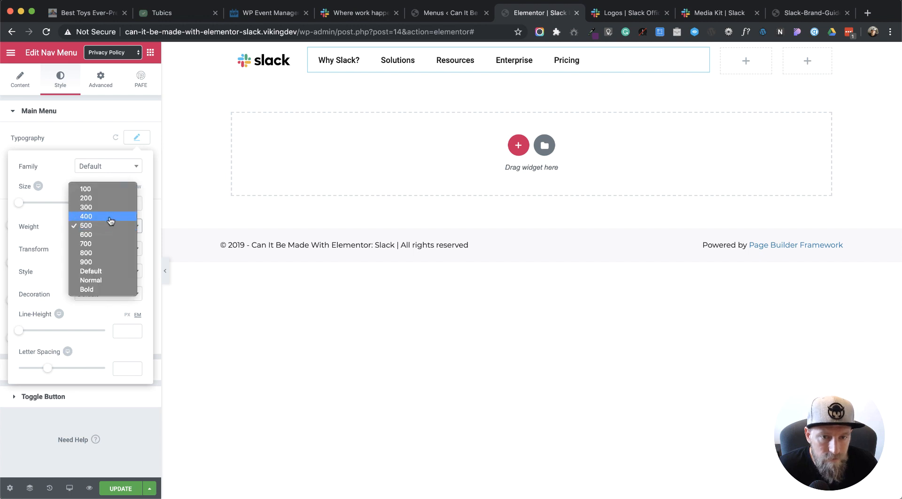
pyautogui.click(109, 217)
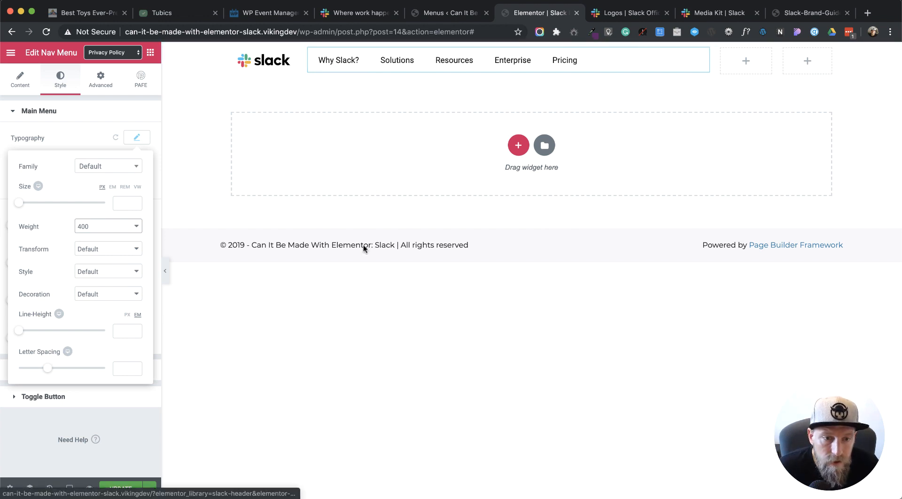
pyautogui.click(135, 140)
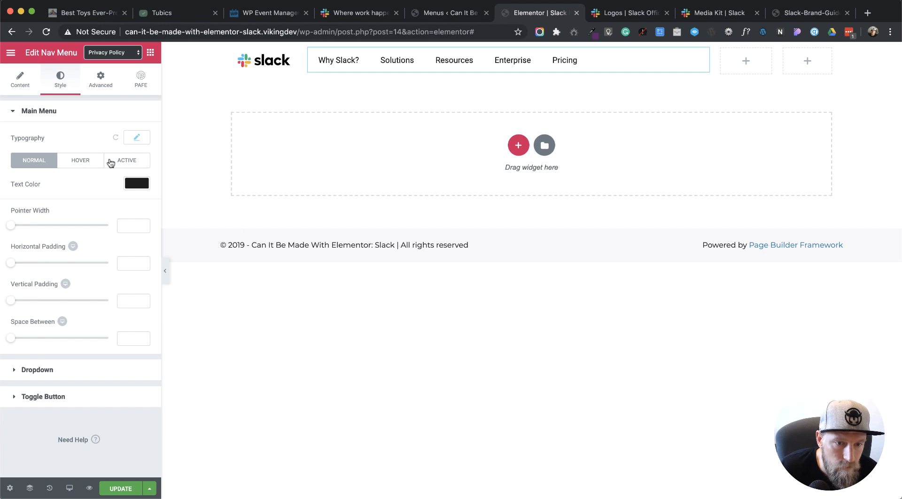
# Step: Check how Slack's homepage menu behaves on hover, and set the Nav Menu widget's pointer to None
pyautogui.click(85, 160)
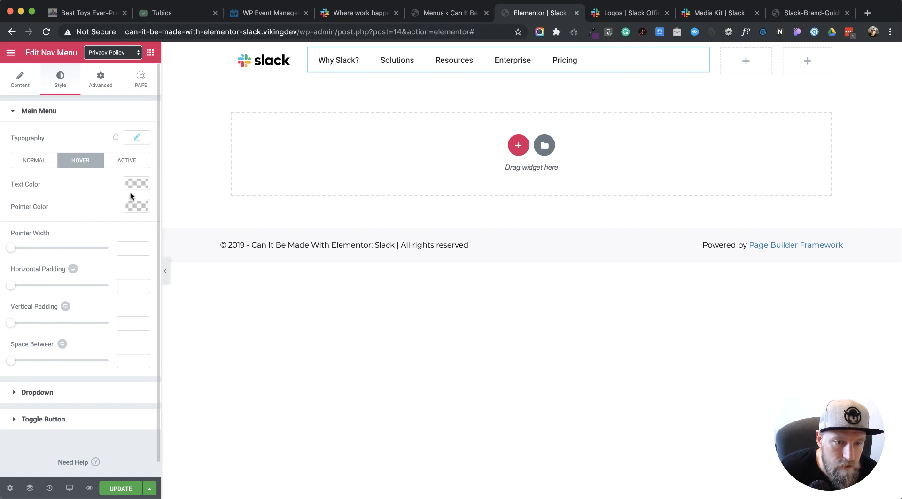
pyautogui.click(359, 13)
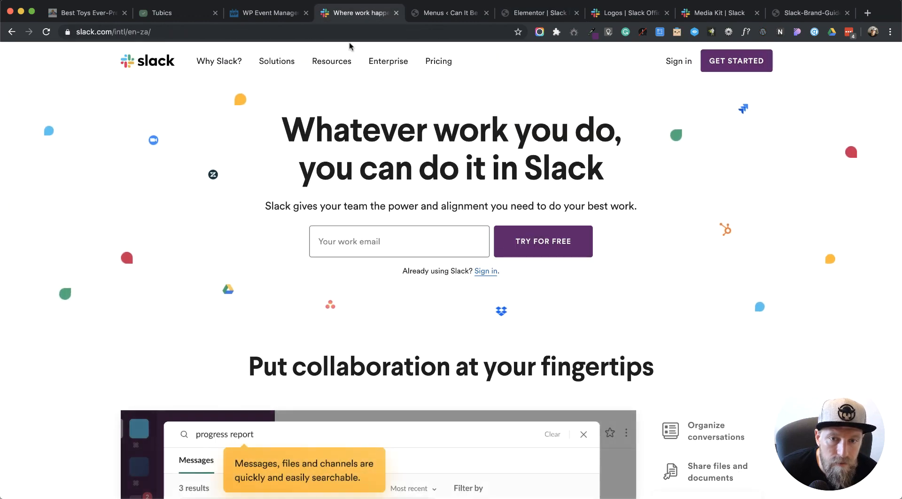
pyautogui.moveTo(215, 64)
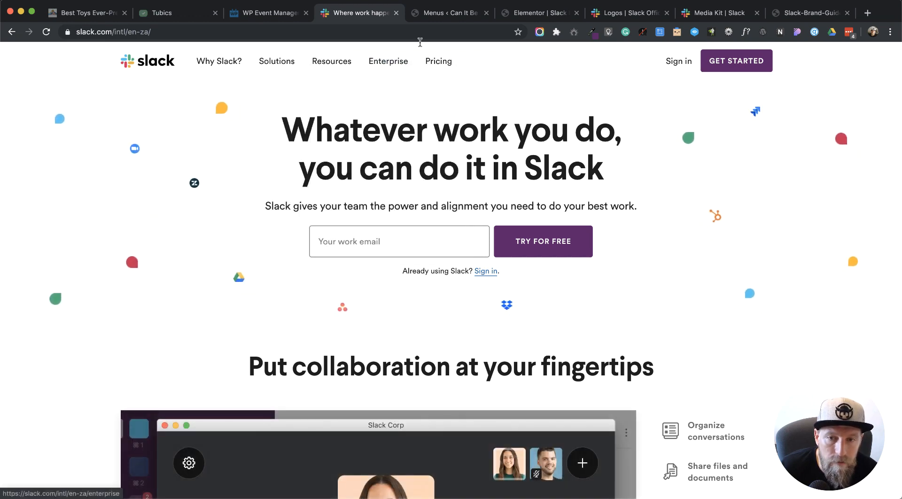
pyautogui.click(455, 17)
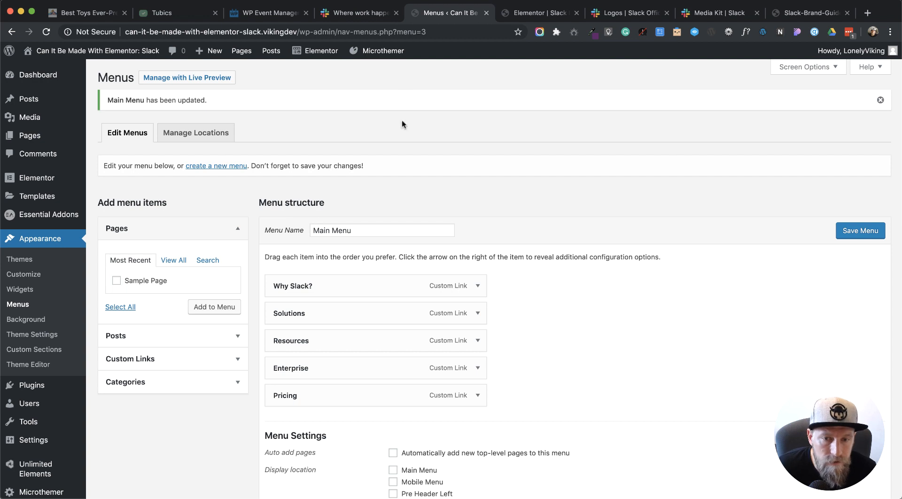
pyautogui.click(527, 18)
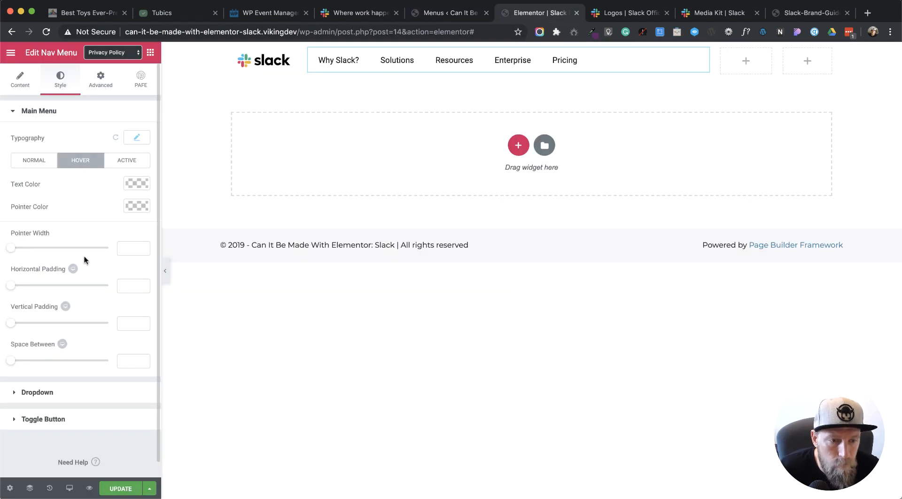
pyautogui.click(29, 90)
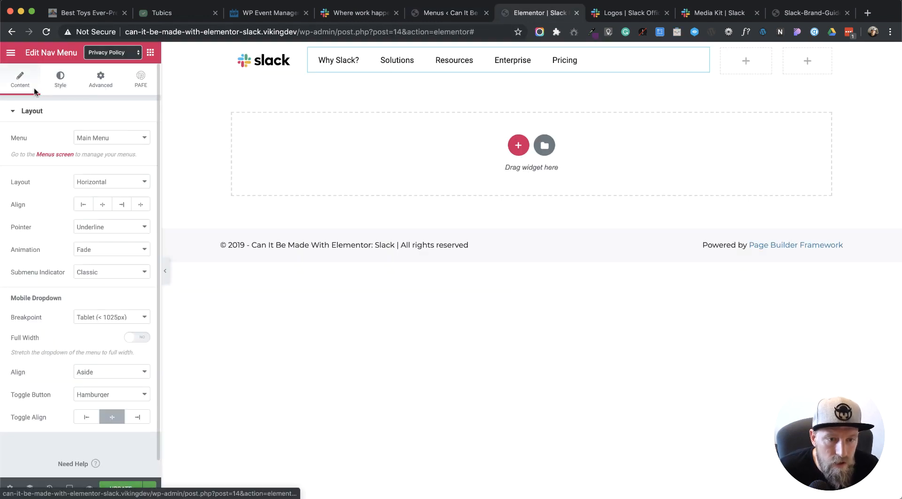
pyautogui.click(108, 230)
pyautogui.click(103, 218)
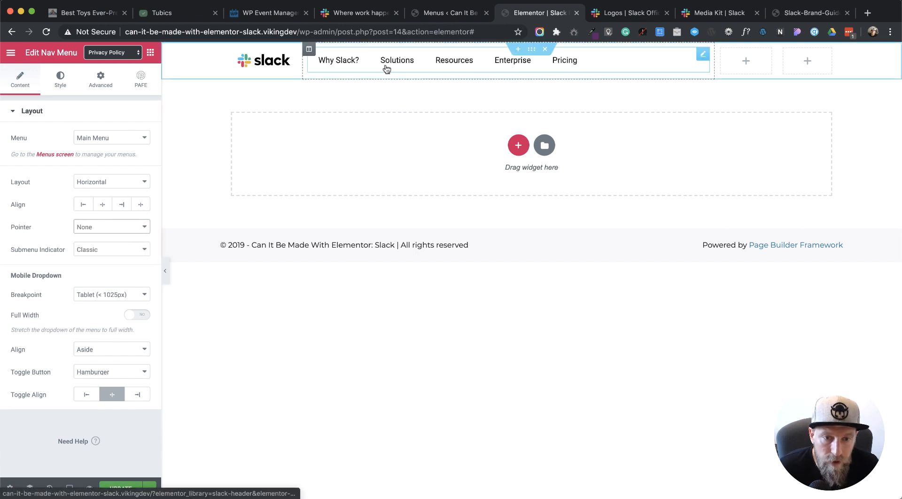
# Step: Try the Underline decoration in the navigation menu's typography, and return the decoration to Default
pyautogui.click(60, 81)
pyautogui.click(82, 161)
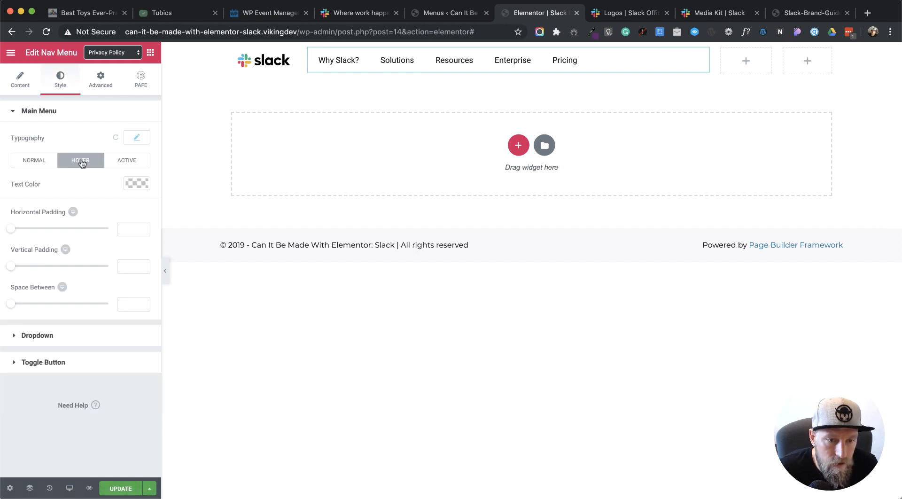
pyautogui.click(137, 138)
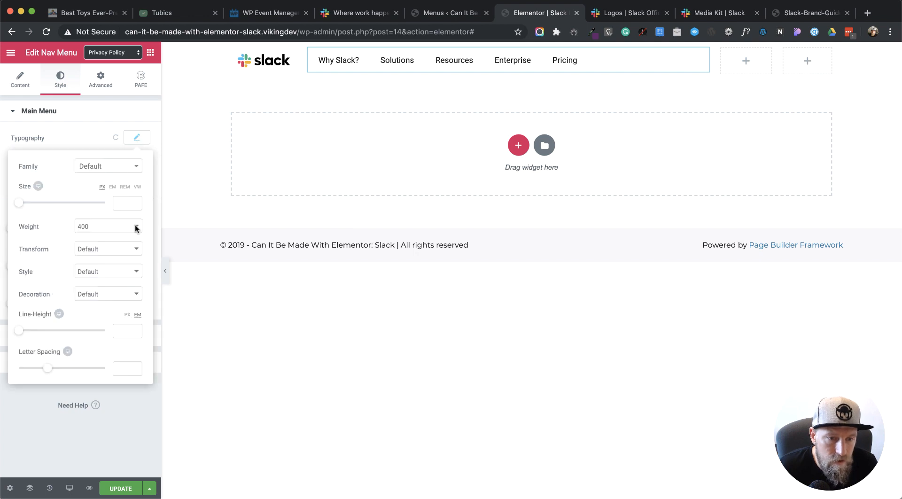
pyautogui.click(113, 277)
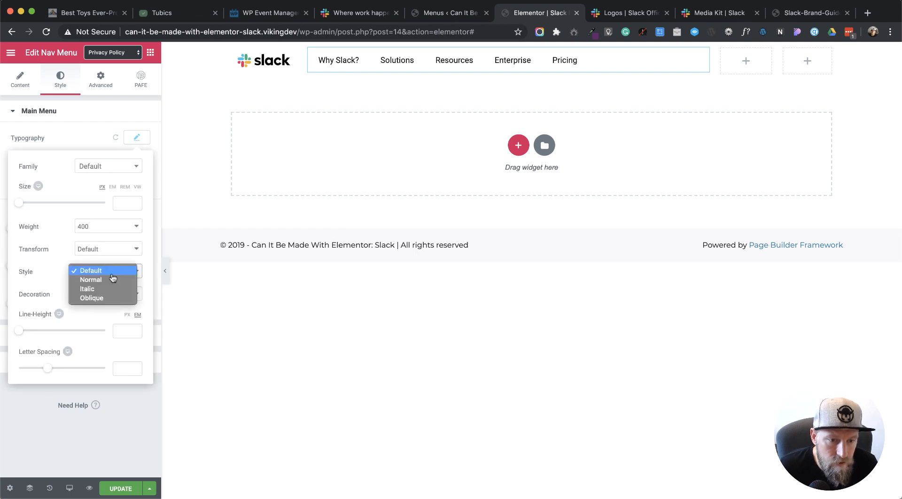
pyautogui.click(113, 272)
pyautogui.click(109, 294)
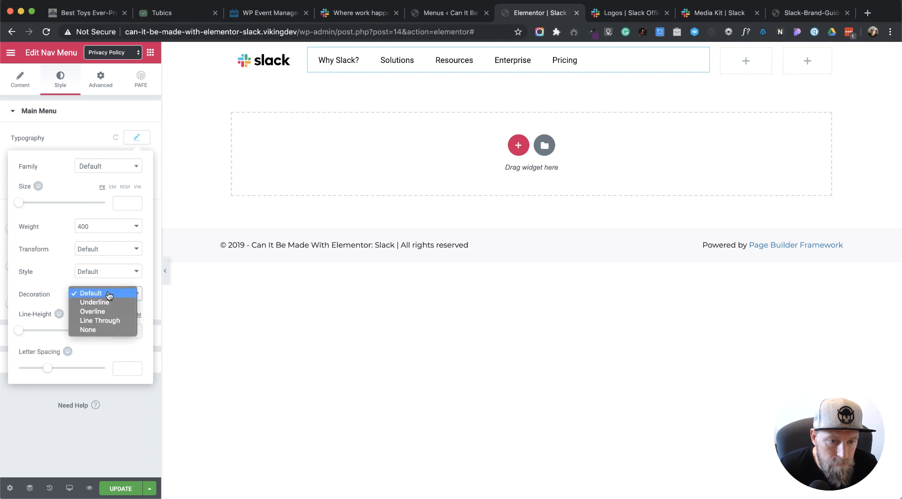
pyautogui.click(108, 303)
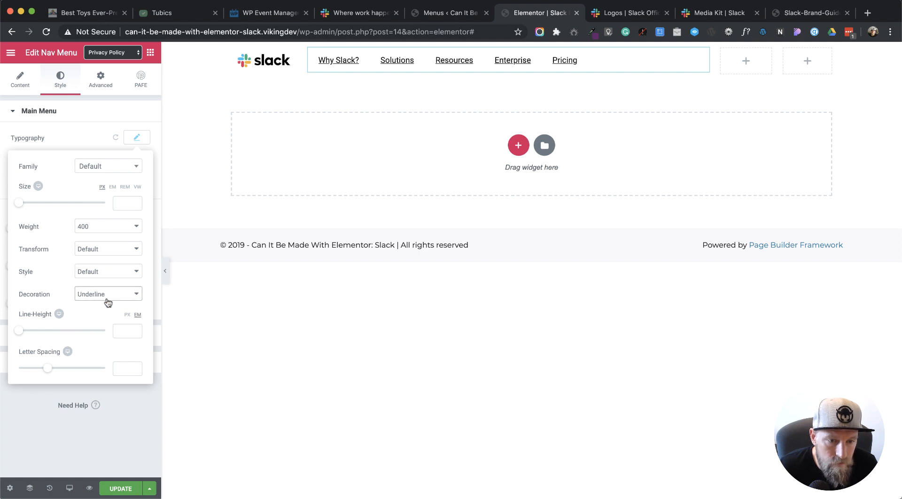
pyautogui.click(109, 298)
pyautogui.click(101, 284)
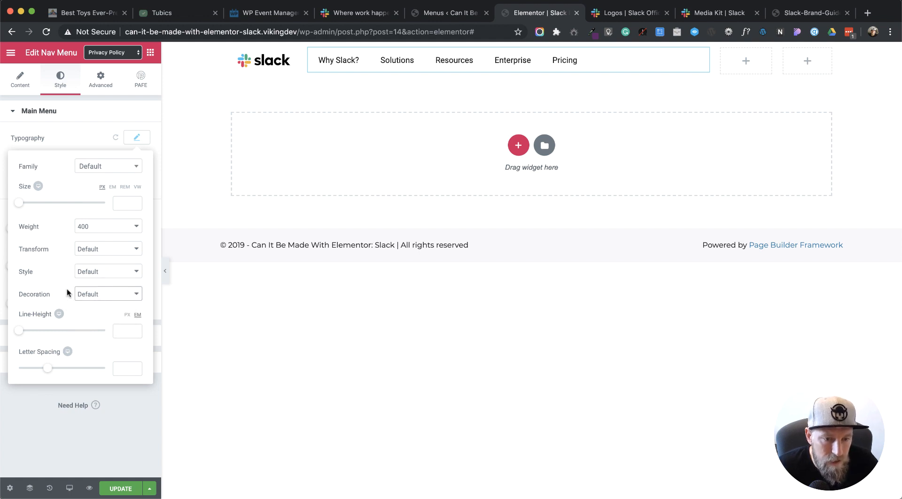
pyautogui.click(137, 139)
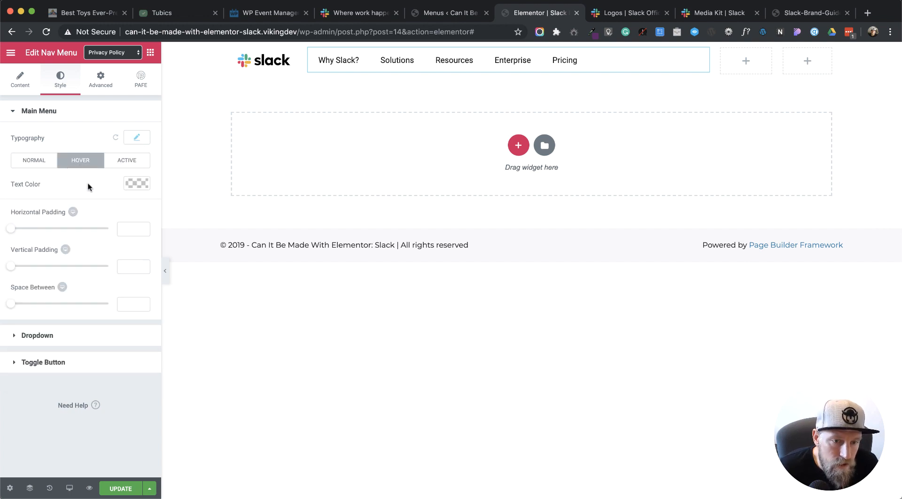
# Step: Compare with Slack's menu hover color, and set the navigation menu's hover text color to the blue #397cad
pyautogui.click(31, 164)
pyautogui.click(78, 162)
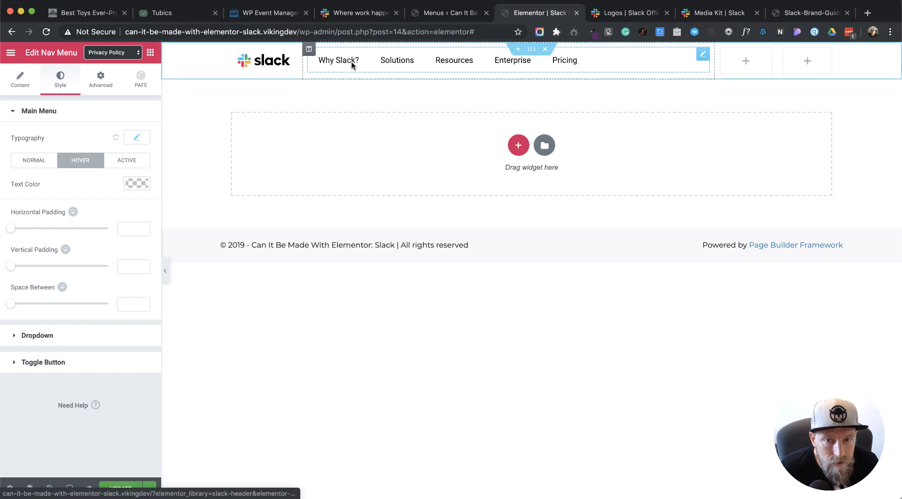
pyautogui.click(136, 184)
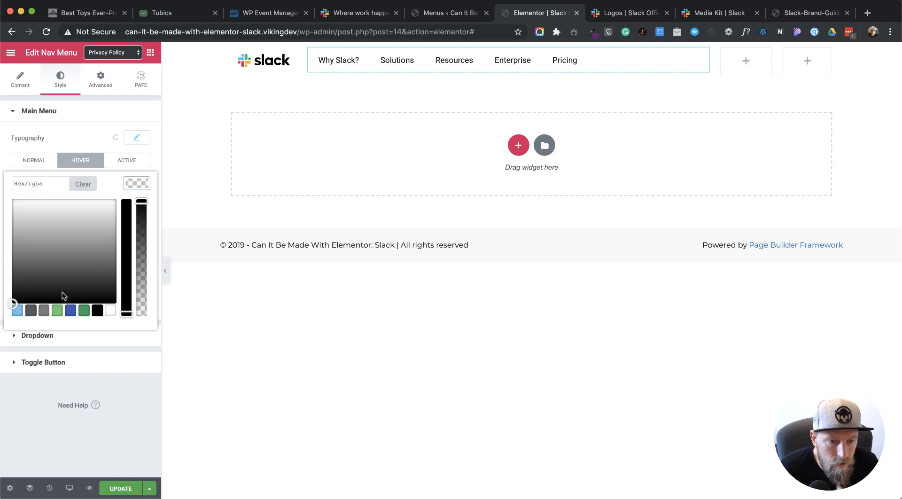
pyautogui.click(356, 13)
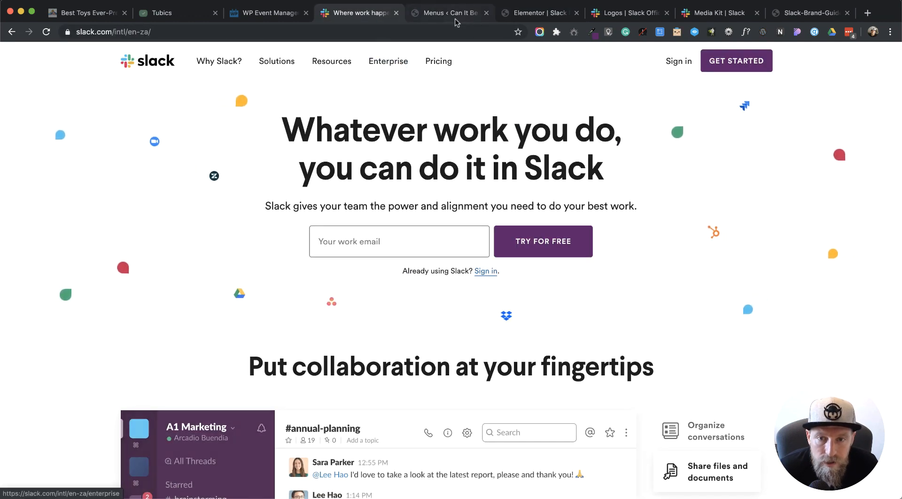
pyautogui.click(535, 14)
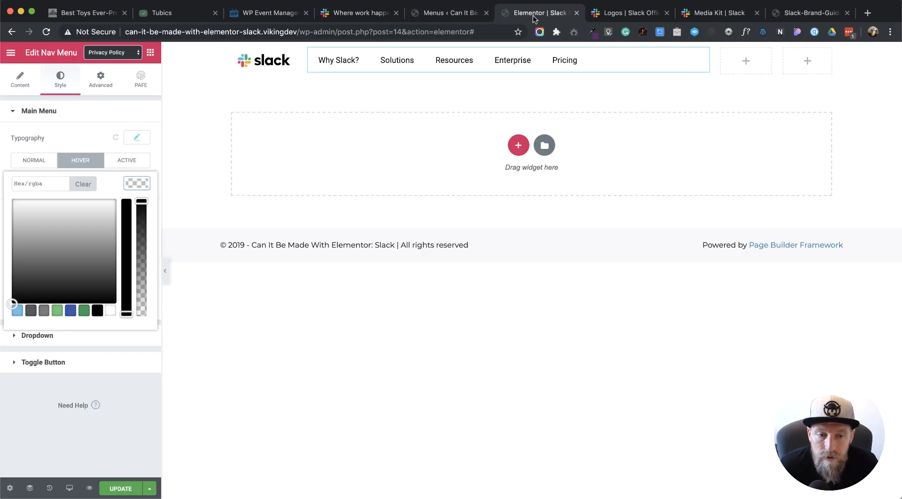
pyautogui.click(16, 312)
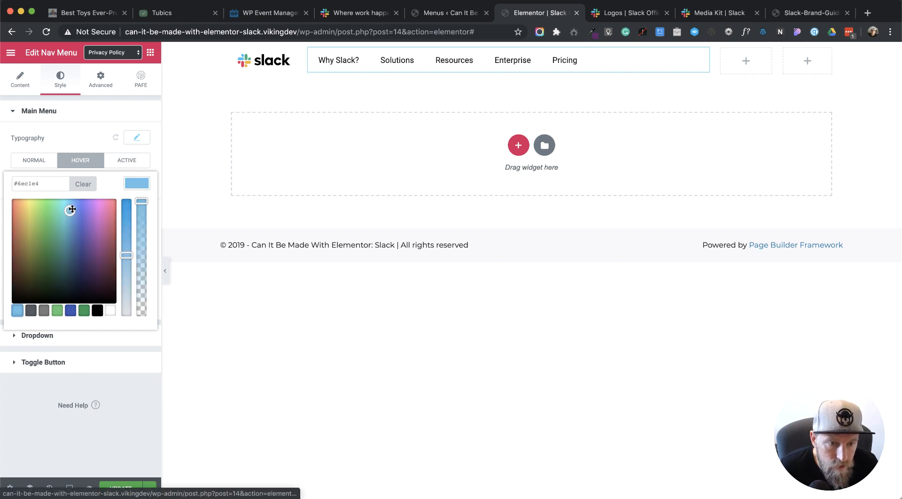
pyautogui.moveTo(71, 210); pyautogui.dragTo(73, 232)
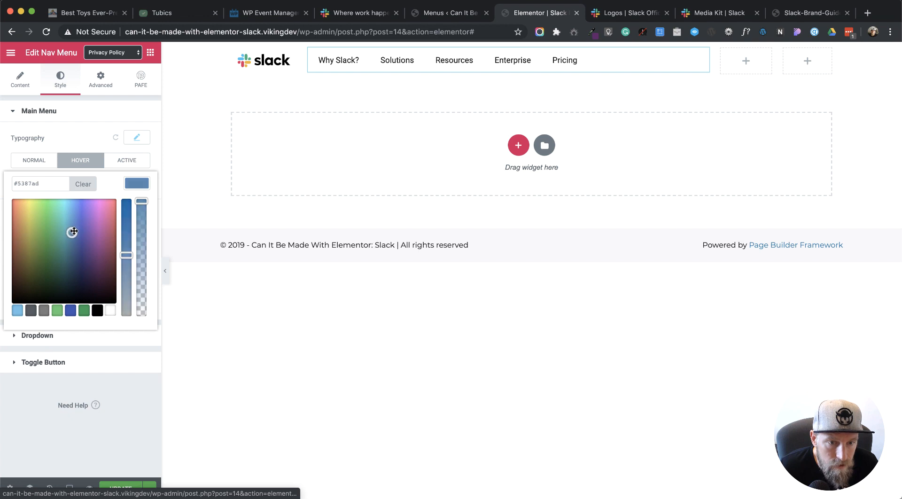
pyautogui.click(139, 187)
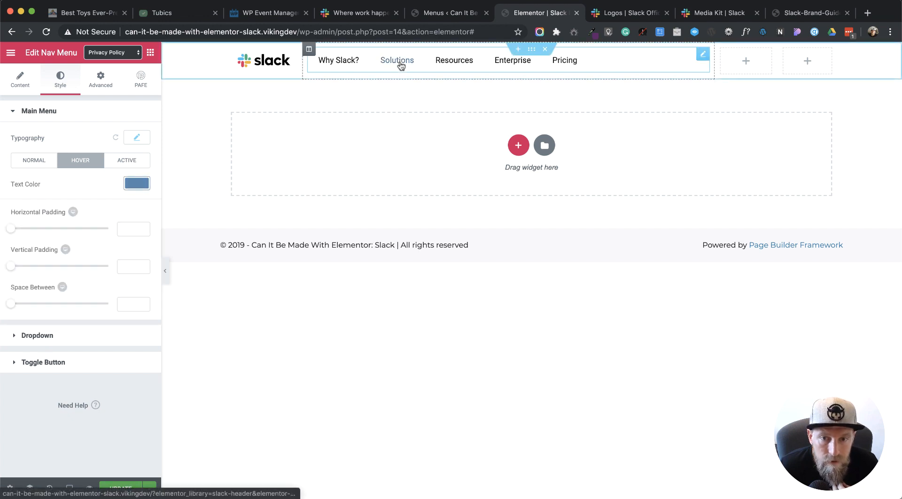
pyautogui.click(136, 185)
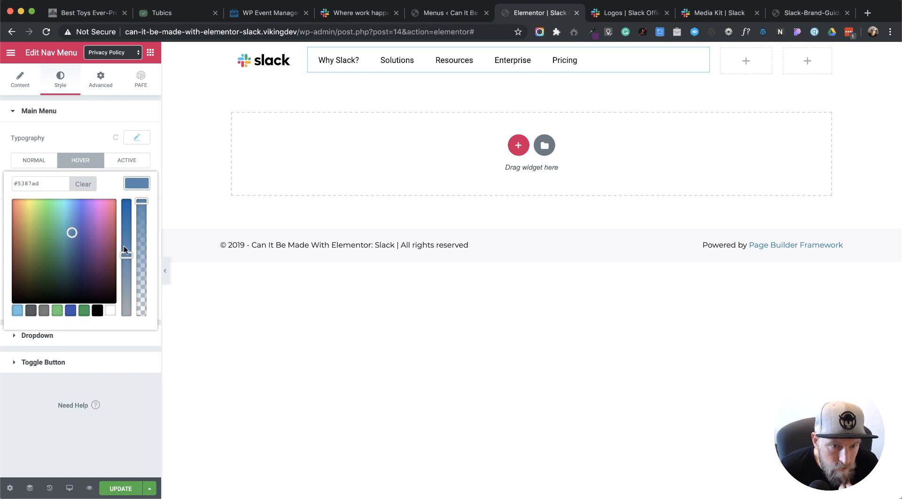
pyautogui.moveTo(125, 253); pyautogui.dragTo(126, 237)
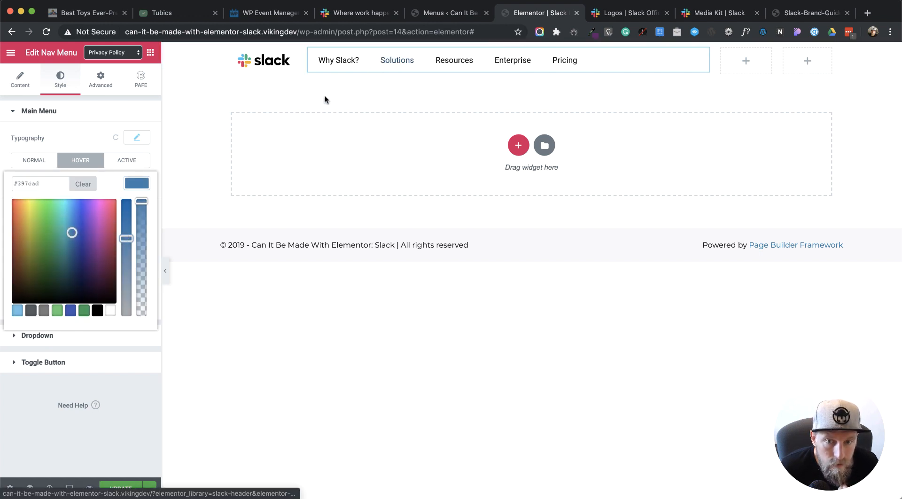
pyautogui.click(142, 183)
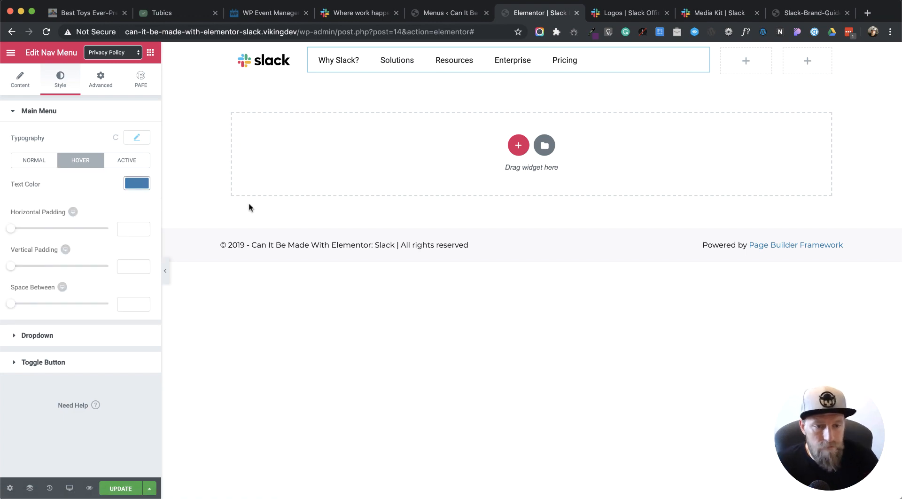
# Step: Update the header template with a display condition that includes the Entire Site
pyautogui.click(134, 489)
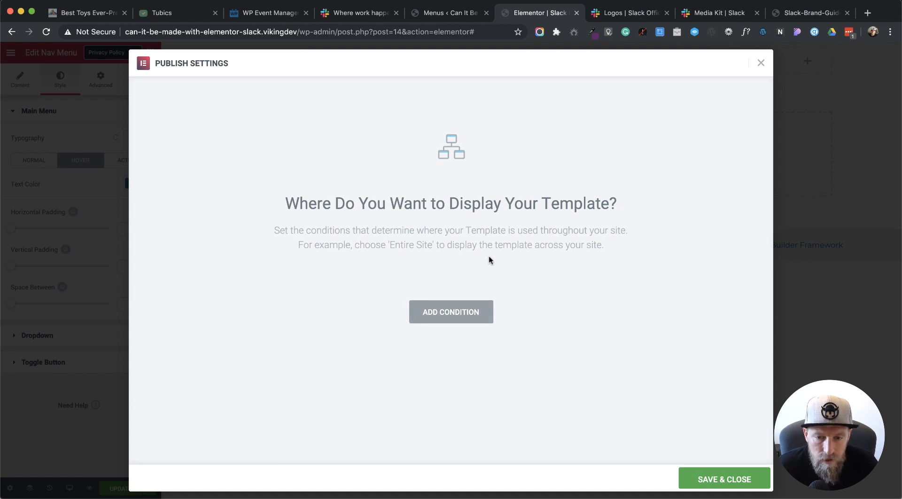
pyautogui.click(466, 312)
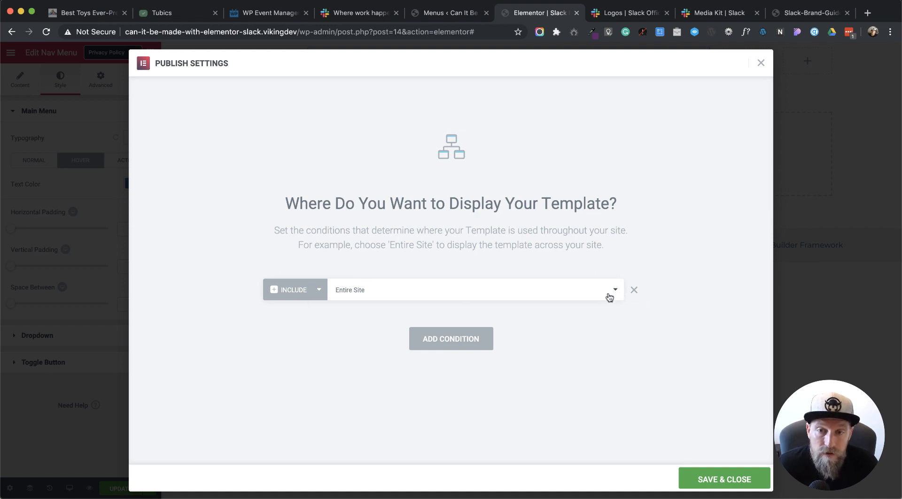
pyautogui.press('Escape')
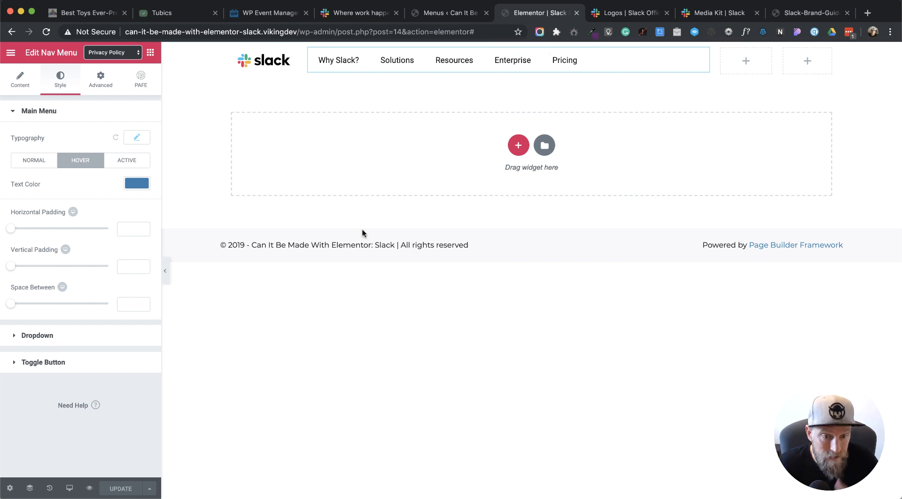
# Step: Check the Slack homepage header, and add a Text Editor widget to the empty column directly beside the navigation menu
pyautogui.click(356, 14)
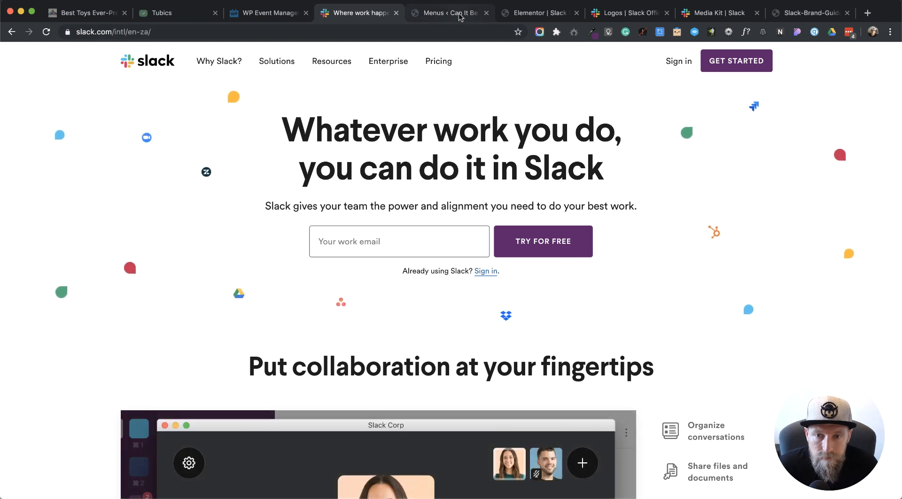
pyautogui.click(458, 14)
pyautogui.click(534, 15)
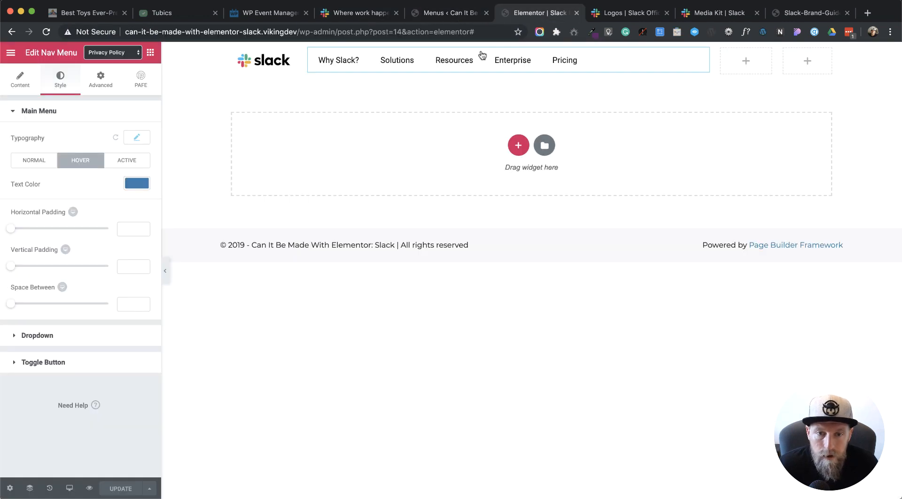
pyautogui.click(151, 52)
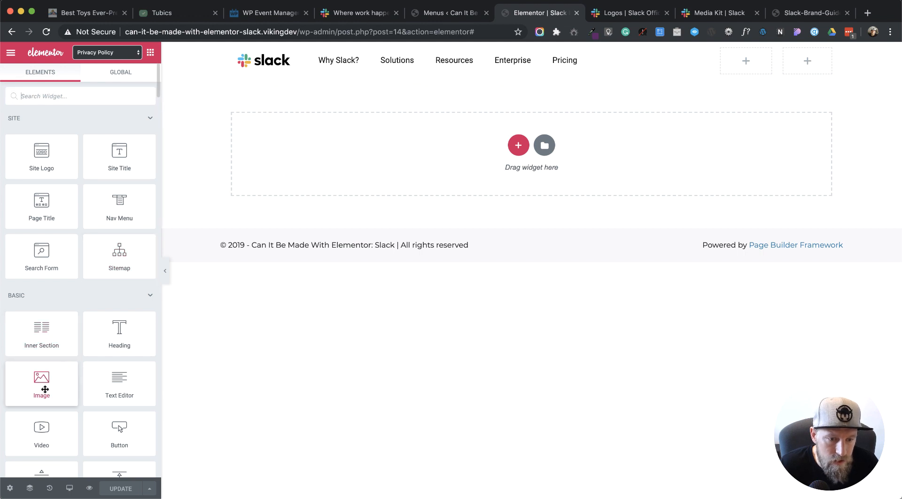
pyautogui.moveTo(121, 389); pyautogui.dragTo(745, 66)
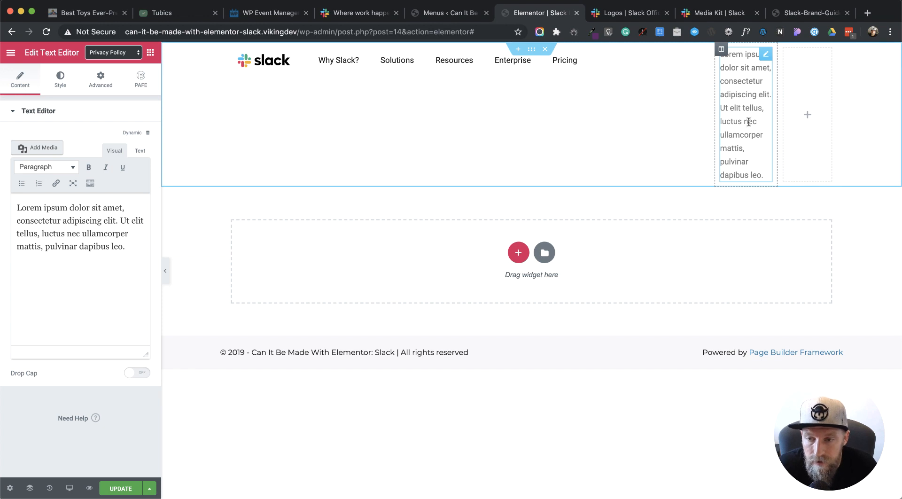
# Step: Replace the new text widget's placeholder content with "Sign In" and update the header template
pyautogui.doubleClick(737, 160)
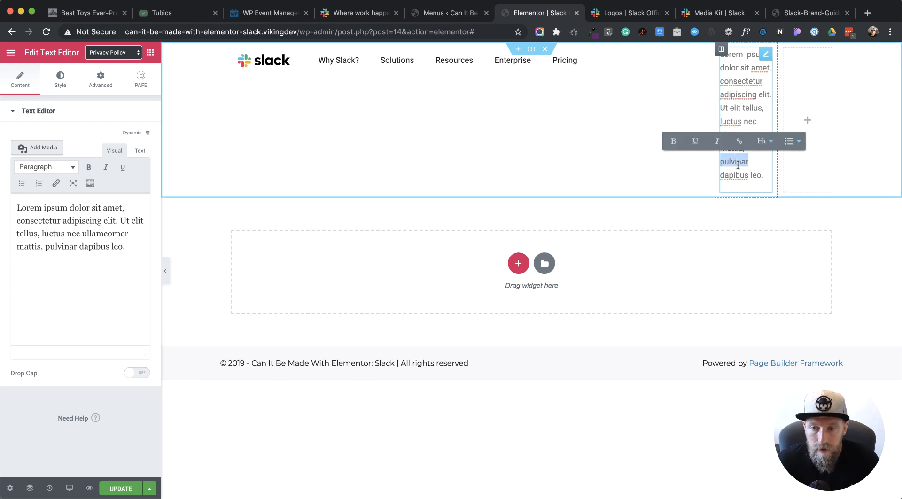
pyautogui.click(48, 248)
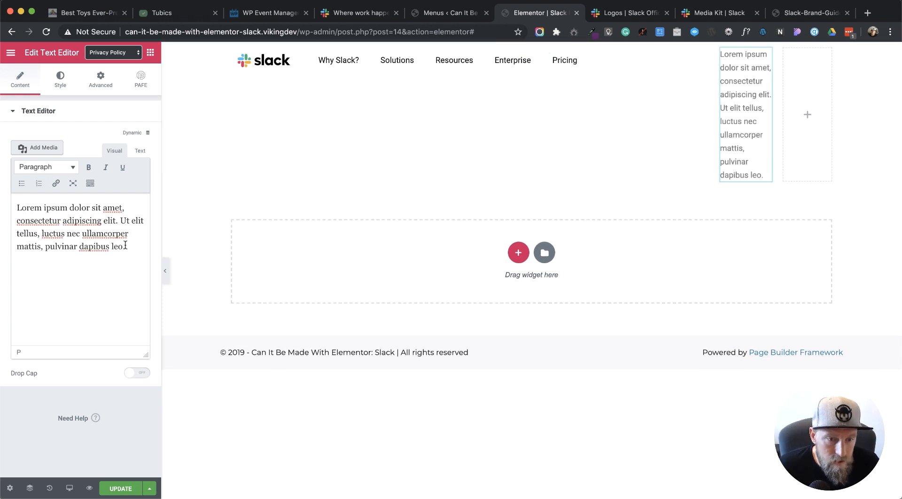
pyautogui.moveTo(125, 246); pyautogui.dragTo(2, 196)
pyautogui.write('Sign In')
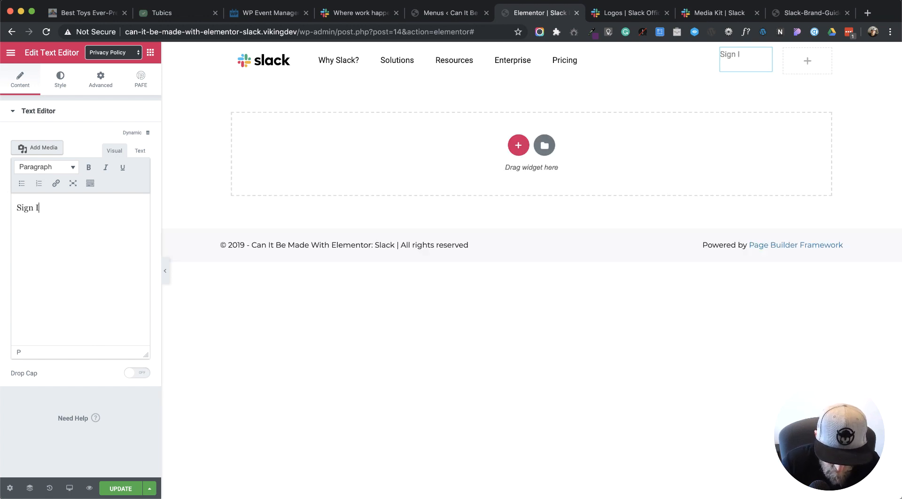
pyautogui.click(121, 489)
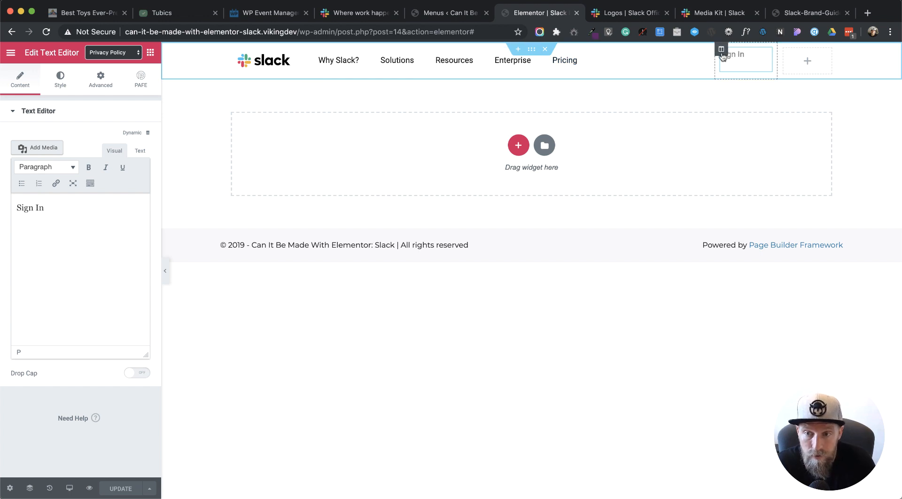
# Step: Dismiss the right-click tip and set the header section's vertical alignment to Middle
pyautogui.click(532, 50)
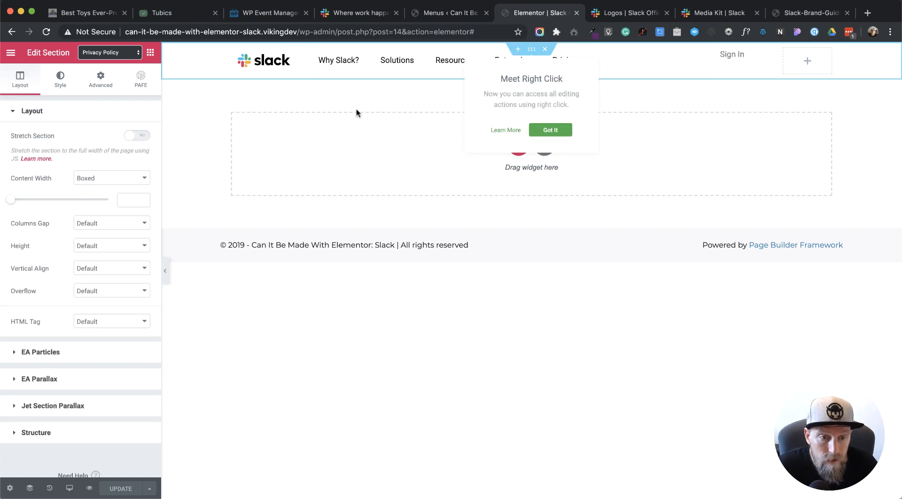
pyautogui.click(557, 133)
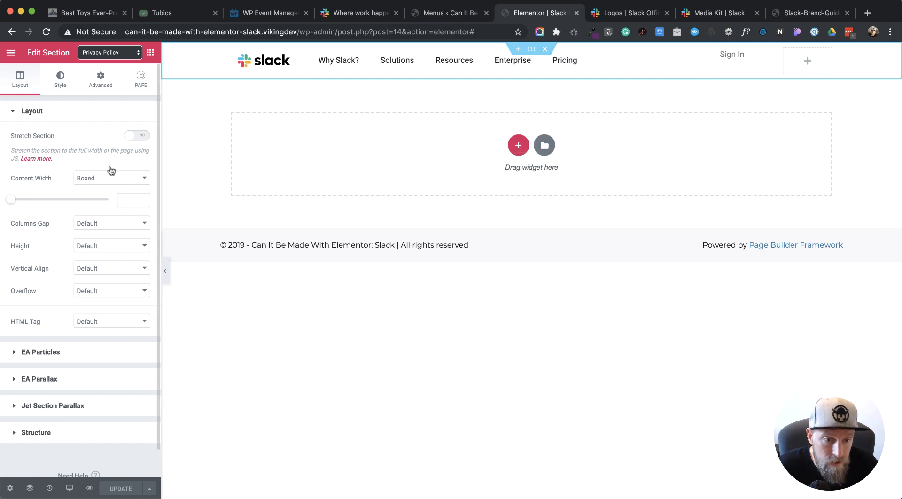
pyautogui.click(110, 268)
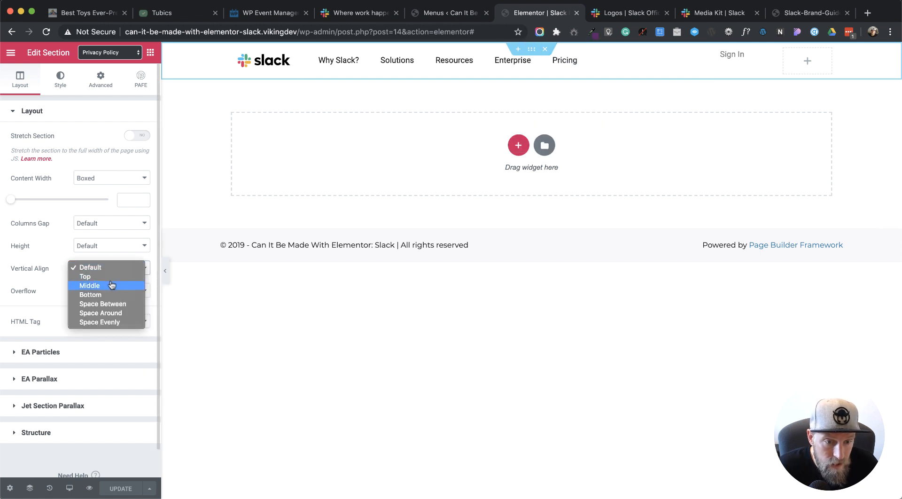
pyautogui.click(112, 286)
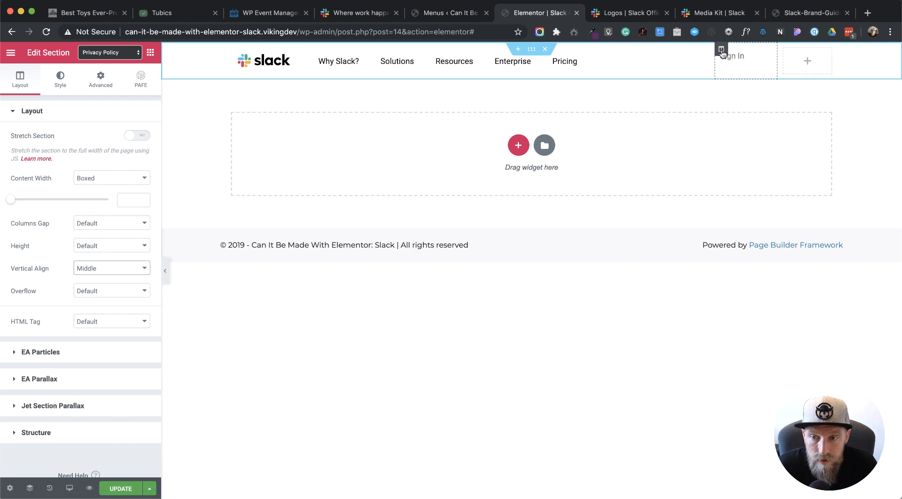
# Step: Set the vertical alignment of the column holding the Sign In text to Middle
pyautogui.click(722, 50)
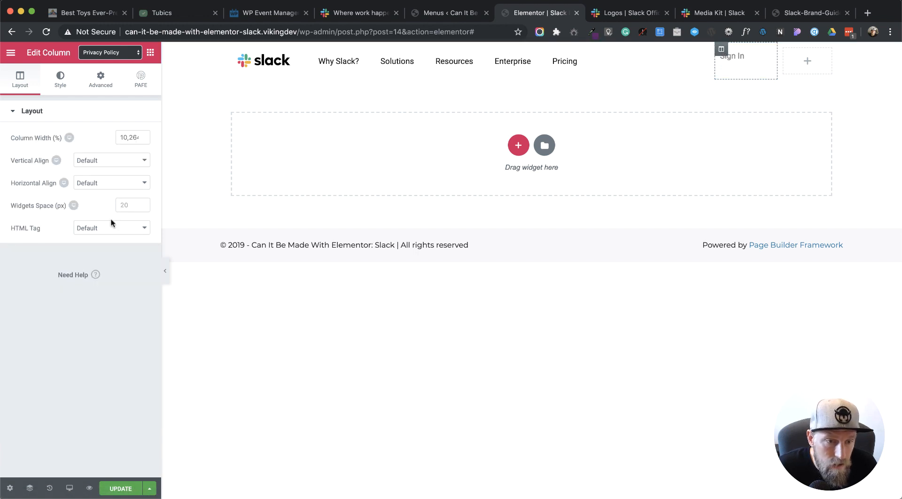
pyautogui.click(113, 161)
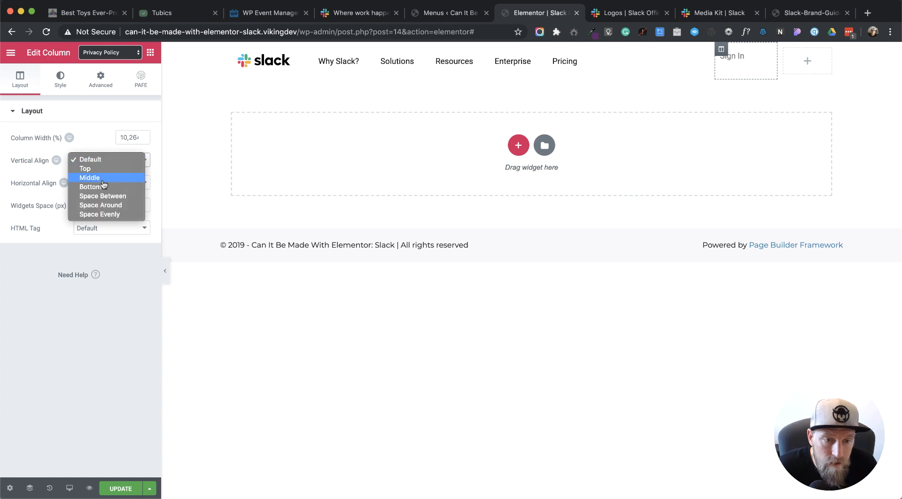
pyautogui.click(103, 180)
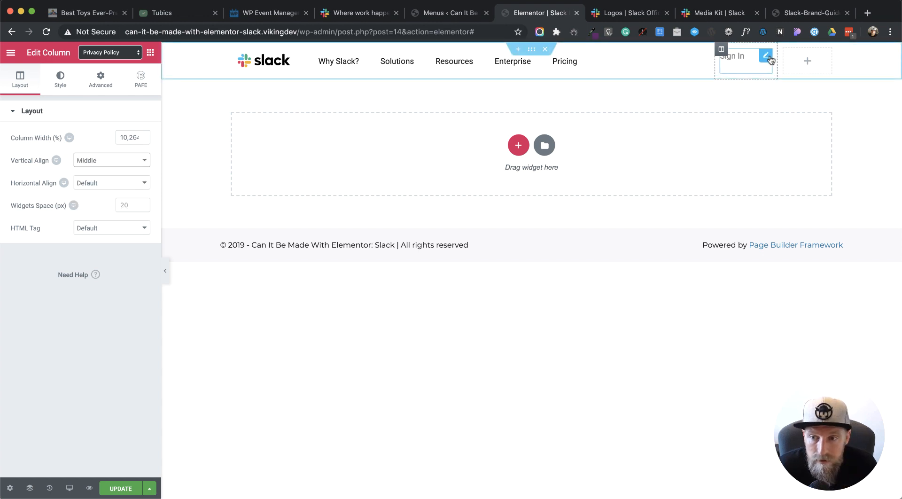
# Step: Try showing the Sign In widget's content in plain text mode, update the template, and return to the visual editor
pyautogui.click(766, 56)
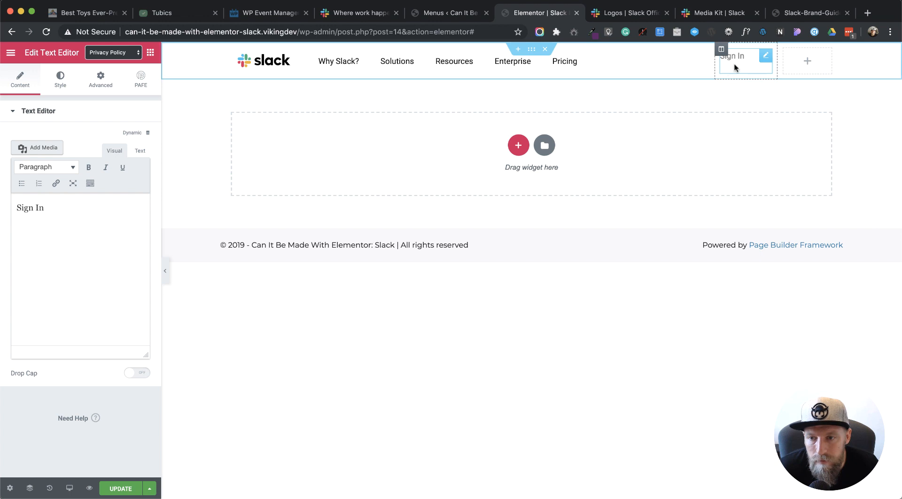
pyautogui.click(139, 153)
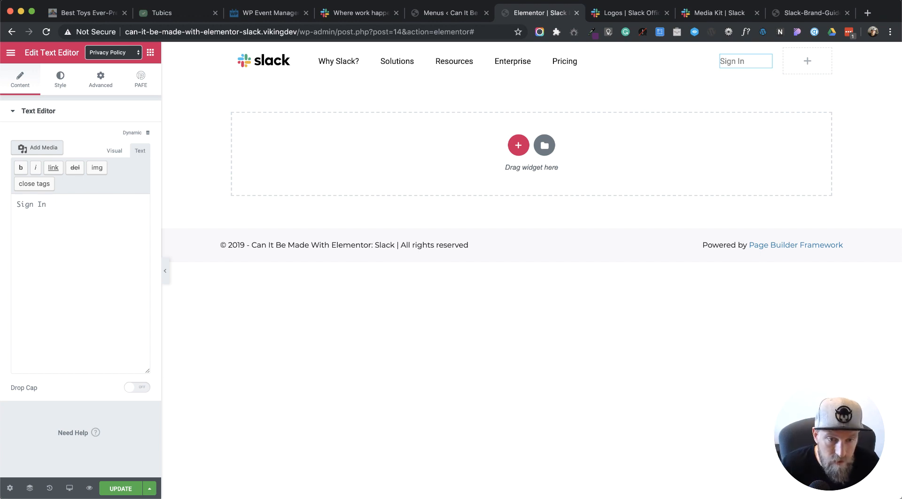
pyautogui.click(121, 488)
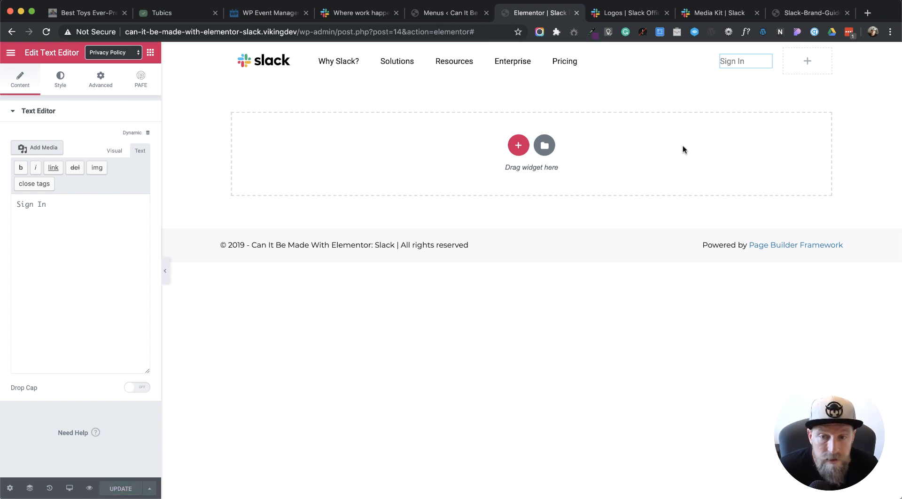
pyautogui.click(116, 151)
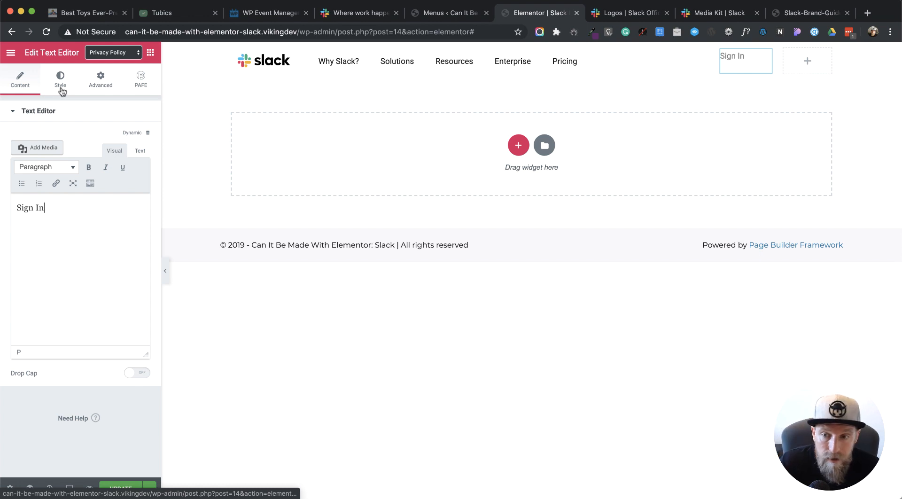
# Step: Delete the Sign In text widget and add a Heading widget in its column
pyautogui.rightClick(765, 62)
pyautogui.click(800, 213)
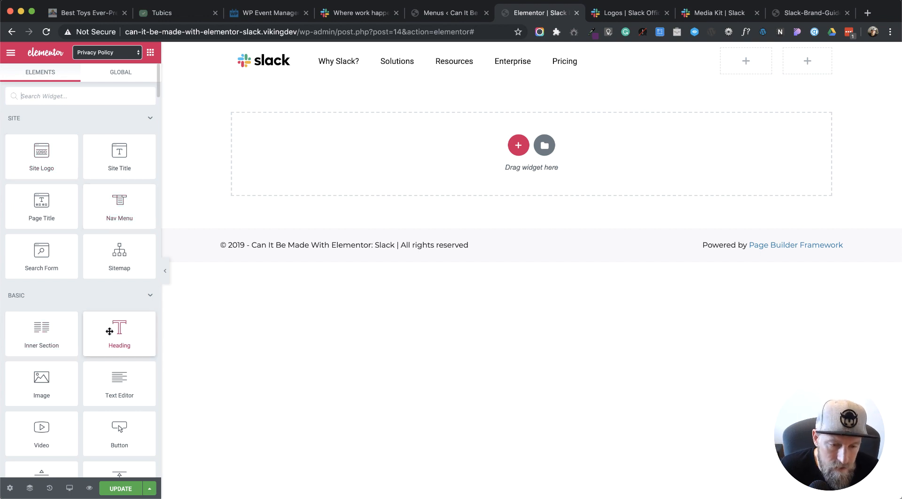
pyautogui.moveTo(118, 344); pyautogui.dragTo(749, 63)
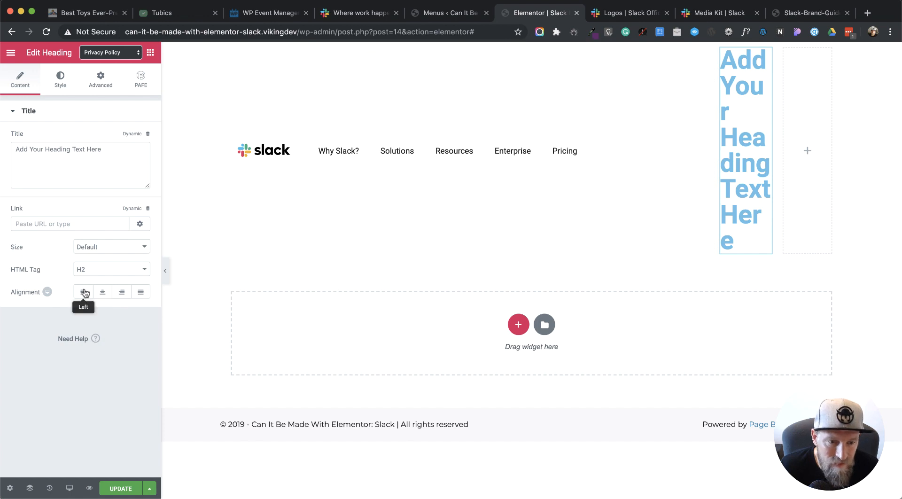
# Step: Set the new heading's HTML tag to p and its title to "Sign In", and update the template
pyautogui.click(89, 274)
pyautogui.click(84, 333)
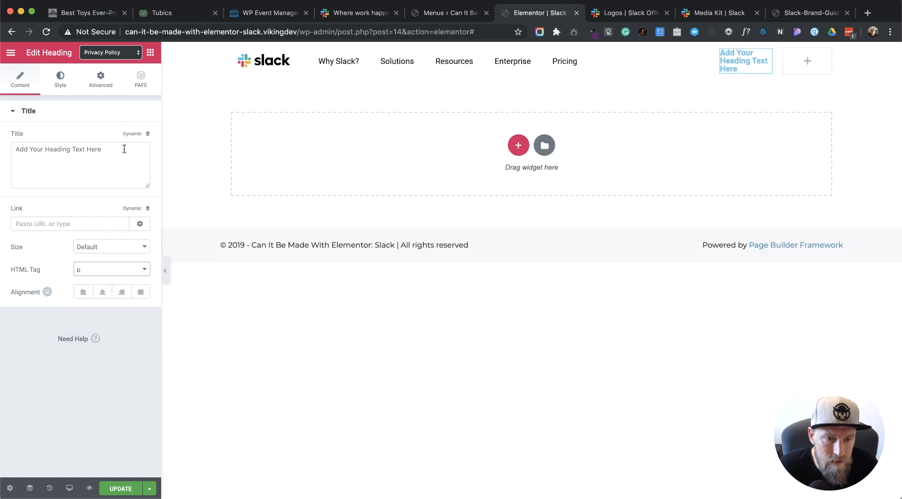
pyautogui.moveTo(124, 149); pyautogui.dragTo(3, 145)
pyautogui.write('Sign In')
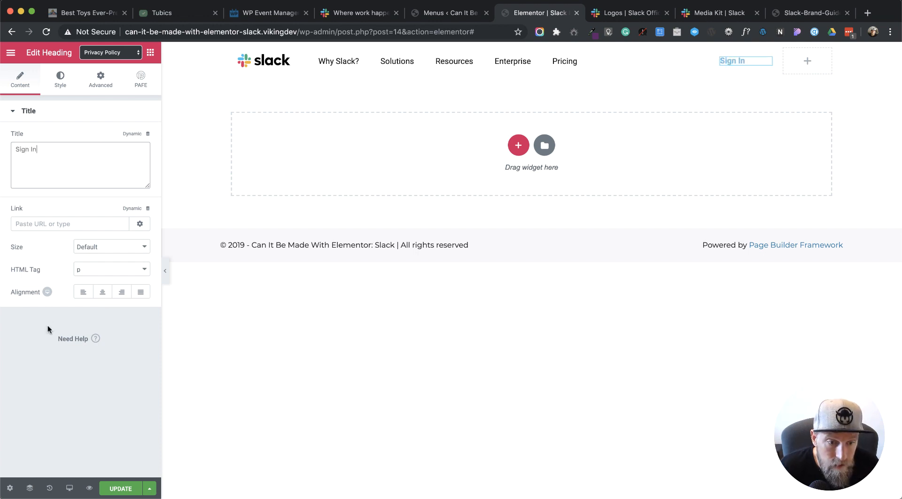
pyautogui.click(125, 489)
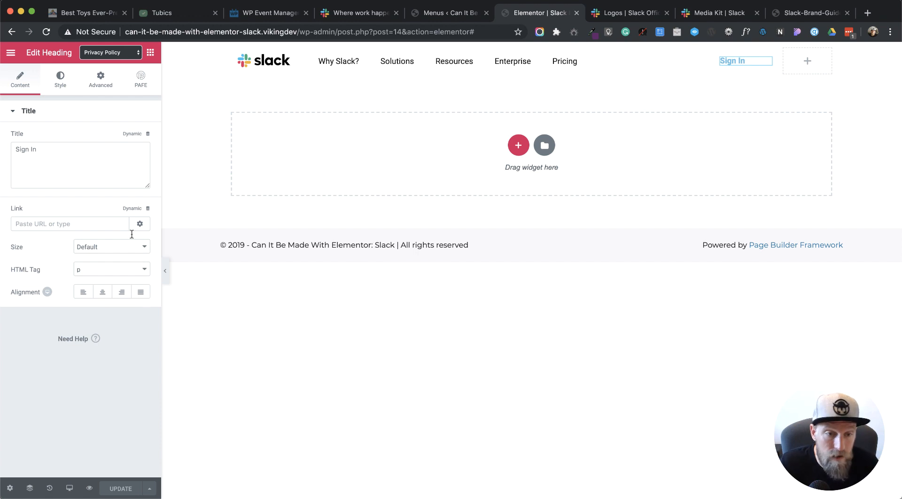
# Step: Set the Sign In heading's text color to the dark shade 1d1d1d
pyautogui.click(61, 88)
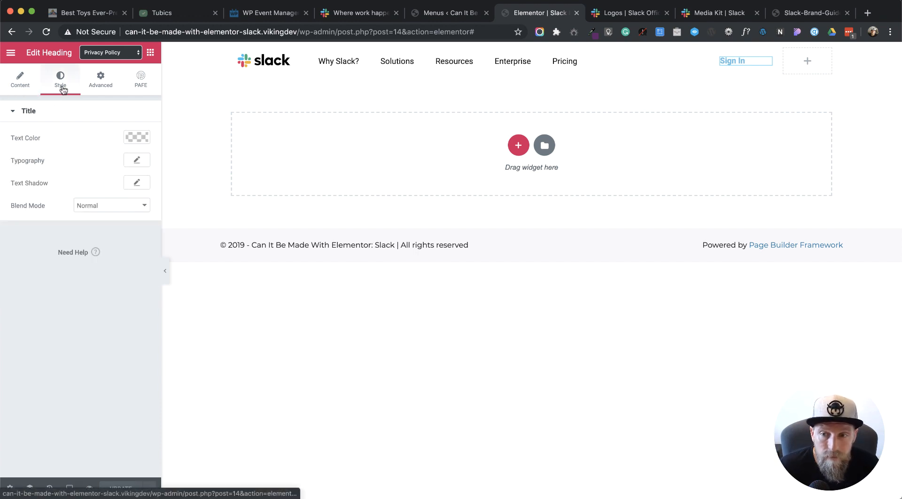
pyautogui.click(141, 138)
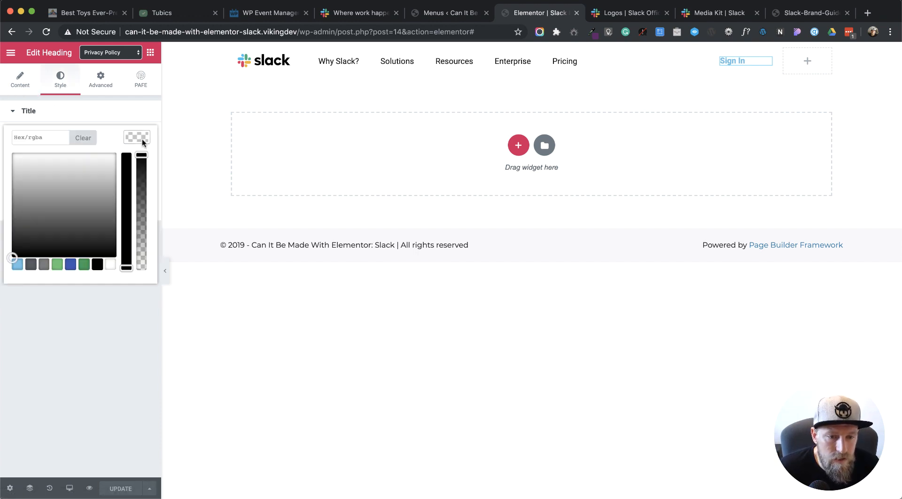
pyautogui.click(49, 137)
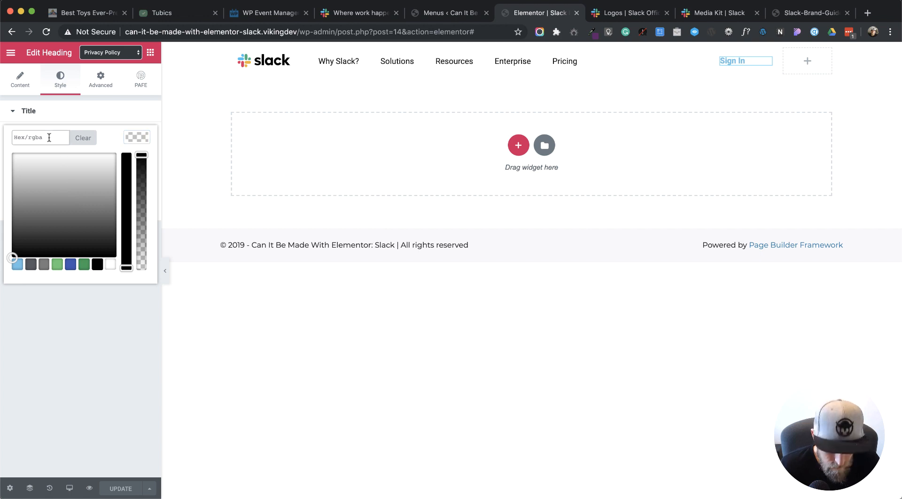
pyautogui.write('1d1d1d')
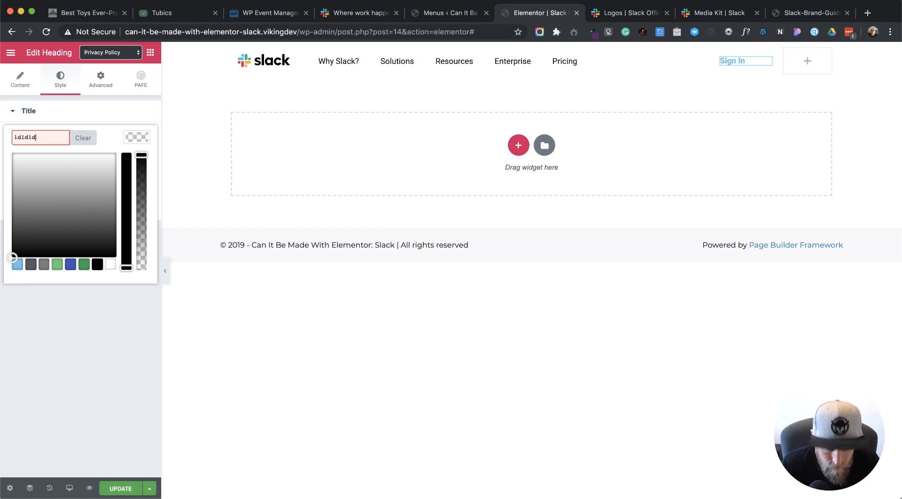
pyautogui.click(111, 332)
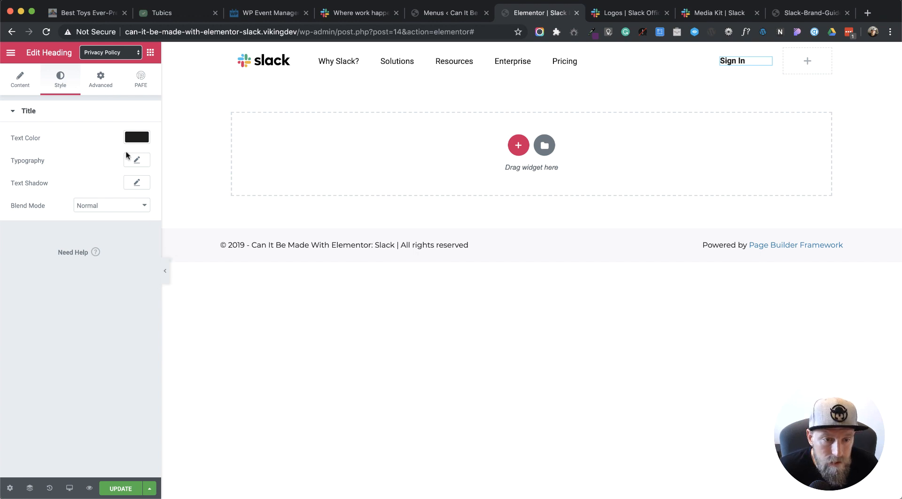
# Step: Set the Sign In heading's font weight to 400 in its typography settings
pyautogui.click(138, 160)
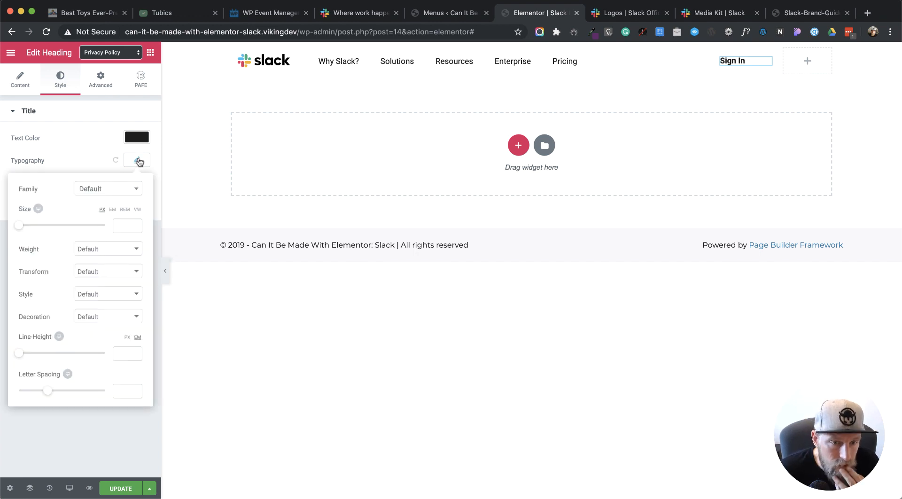
pyautogui.click(113, 252)
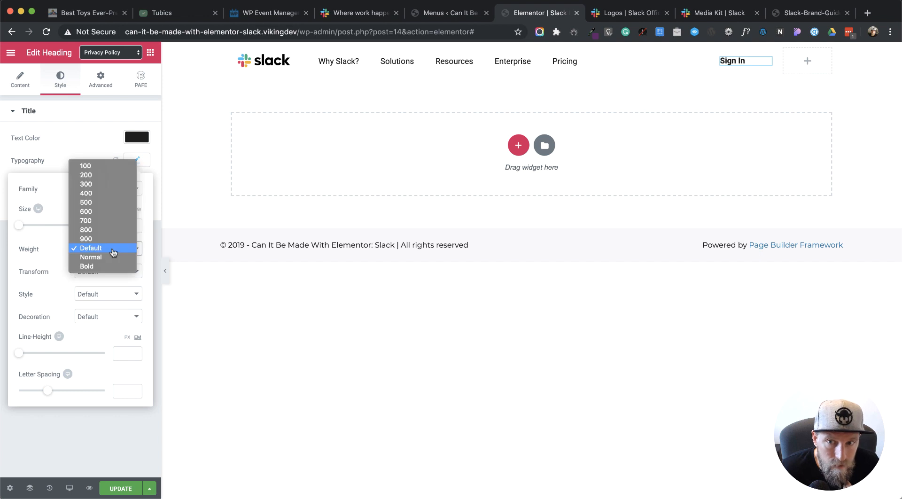
pyautogui.click(94, 193)
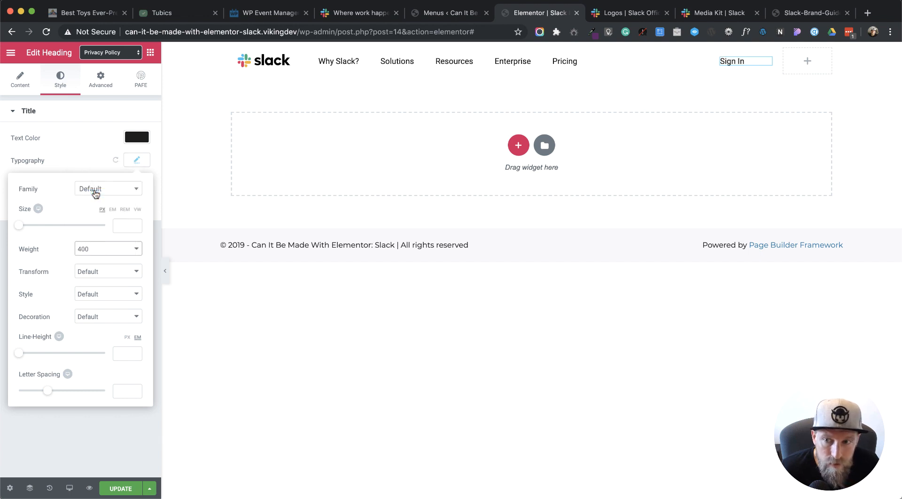
# Step: Try a font size of 15 px on the Sign In heading, clear it again, and close the typography settings
pyautogui.click(119, 226)
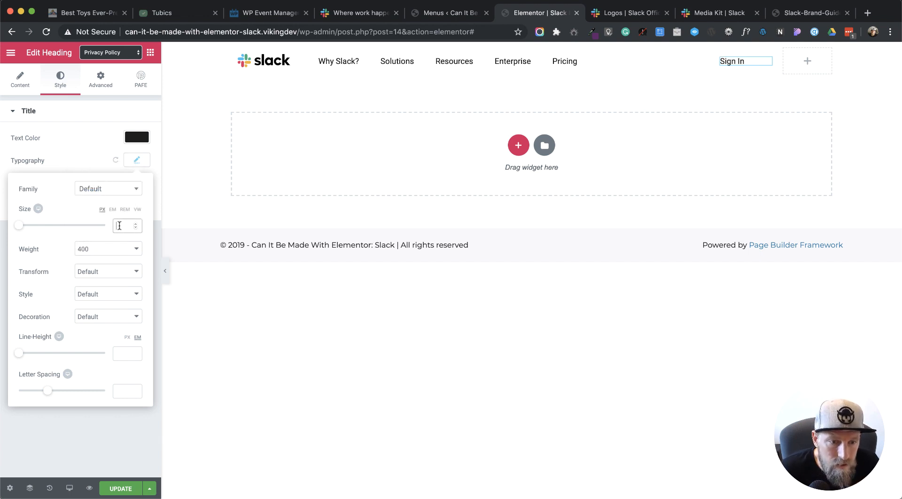
pyautogui.write('15')
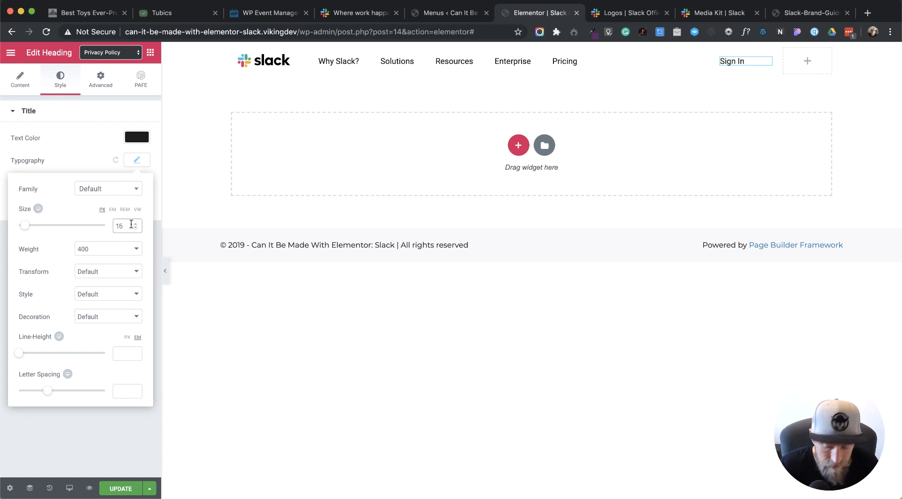
pyautogui.press('BackSpace')
pyautogui.press('BackSpace')
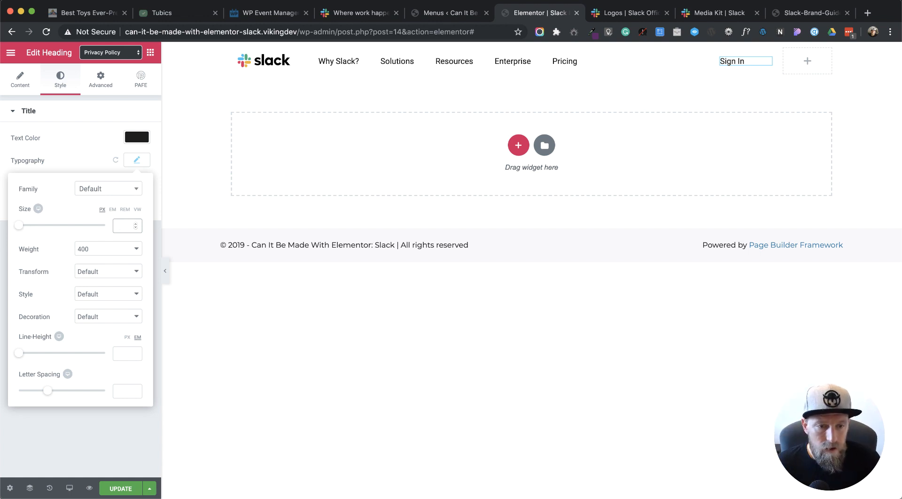
pyautogui.click(144, 162)
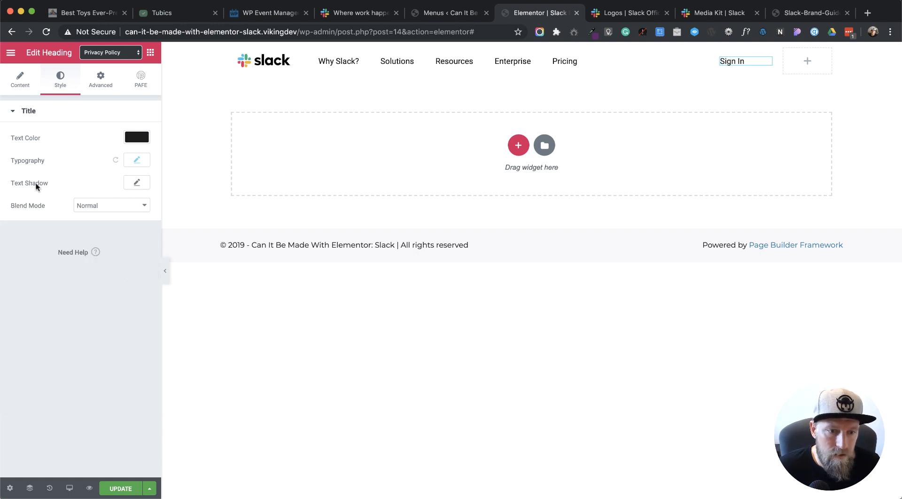
# Step: Give the Sign In heading the placeholder link # and update the header template
pyautogui.click(30, 93)
pyautogui.click(47, 227)
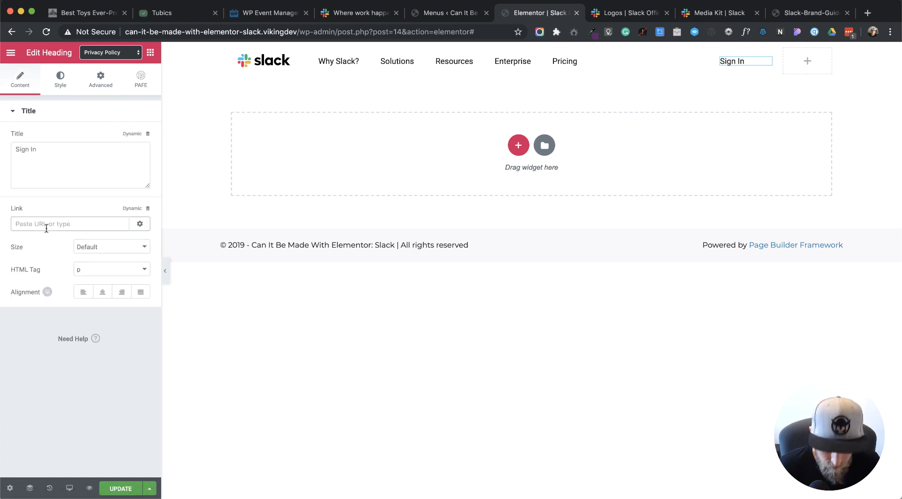
pyautogui.write('#')
pyautogui.click(109, 391)
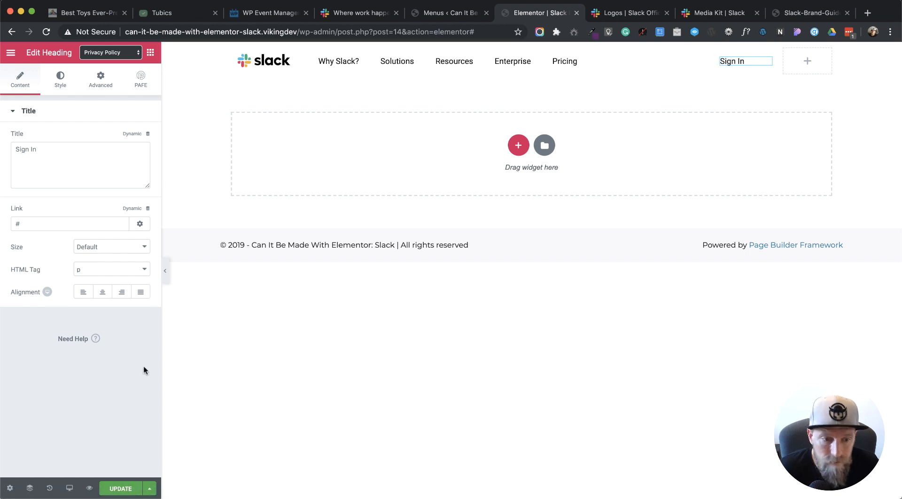
pyautogui.click(117, 492)
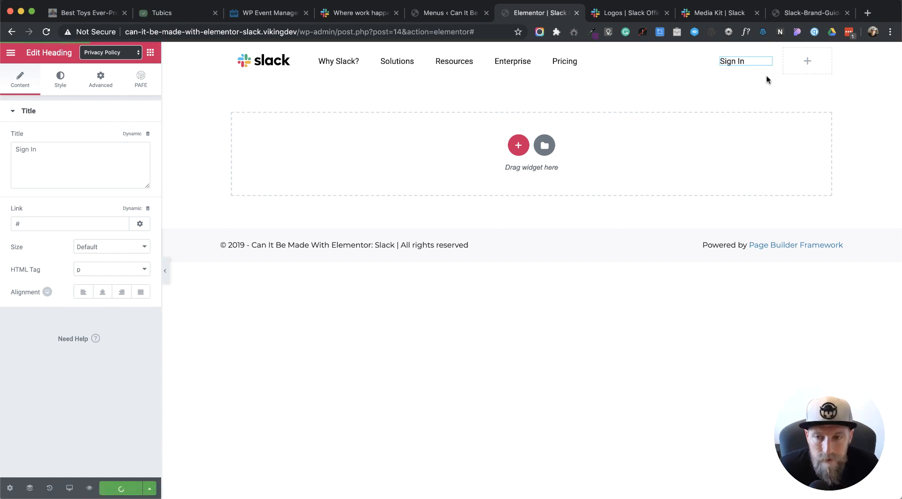
# Step: Compare the Sign In heading with the one in Slack's homepage header, and open the heading's style settings
pyautogui.click(371, 15)
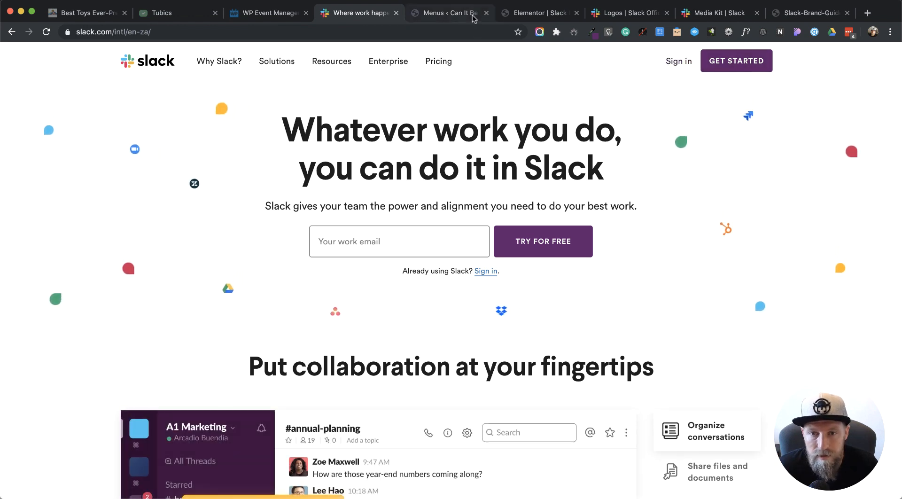
pyautogui.click(535, 12)
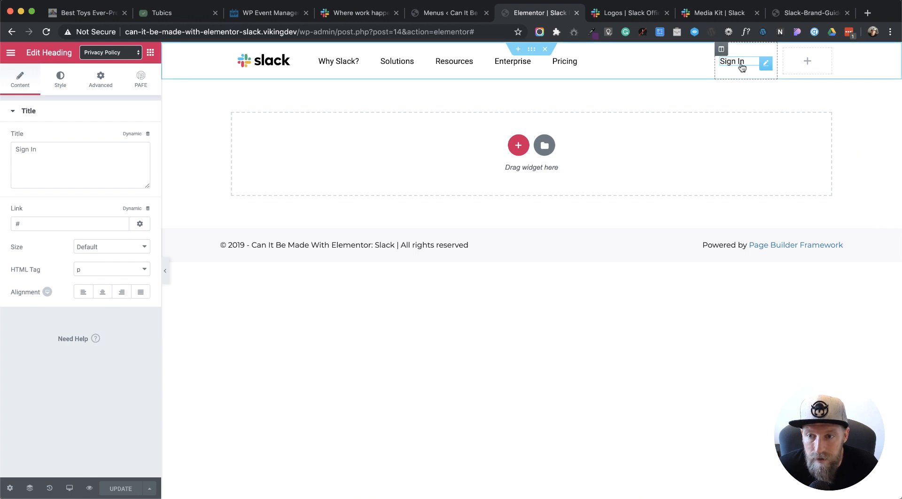
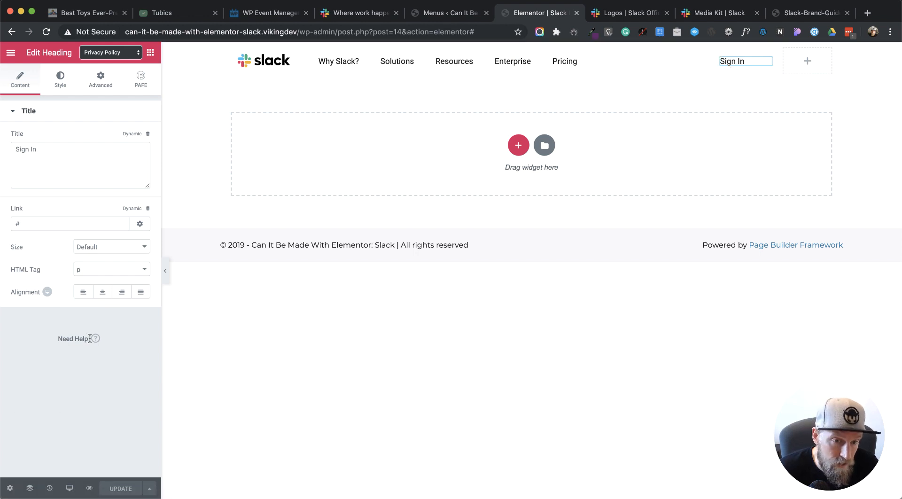
pyautogui.click(60, 79)
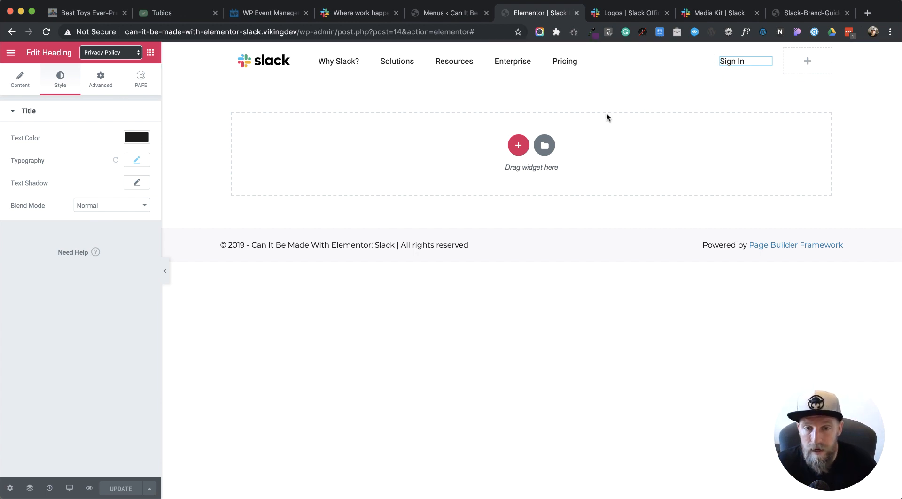
# Step: Add a Button widget to the empty last column of the header, beside the Sign In heading
pyautogui.click(150, 52)
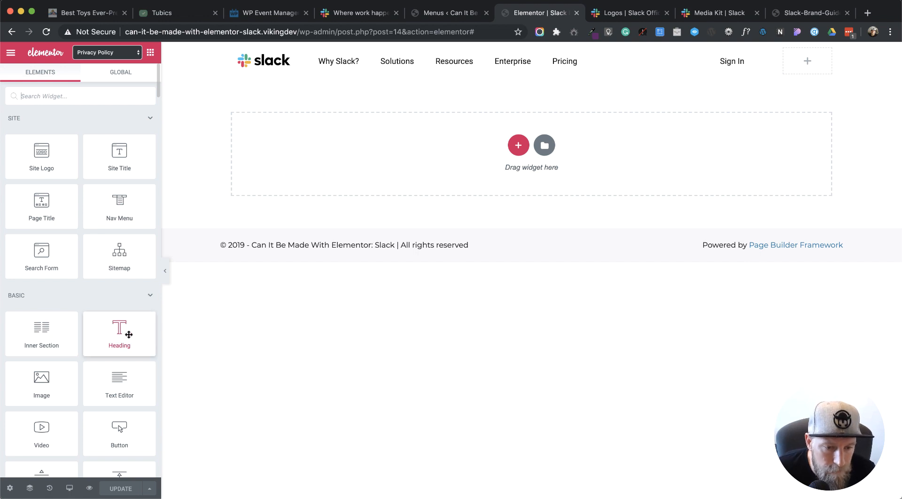
pyautogui.scroll(-2, 74, 392)
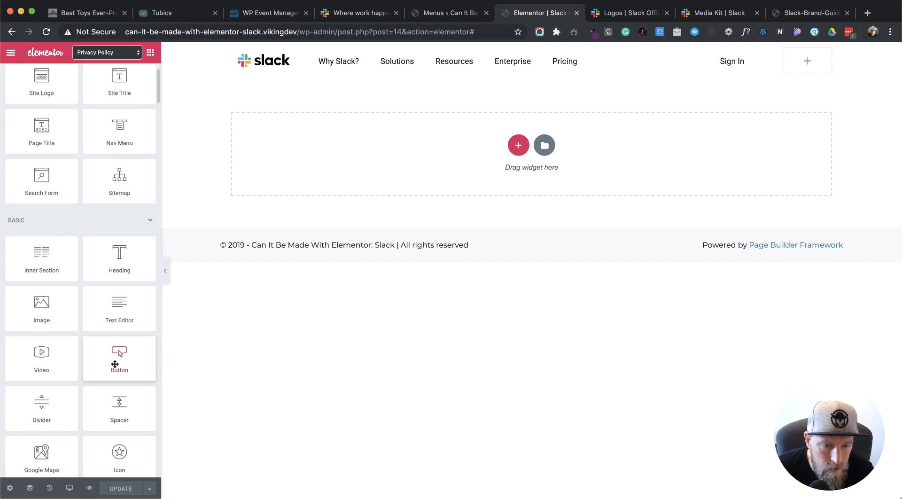
pyautogui.moveTo(119, 366); pyautogui.dragTo(809, 70)
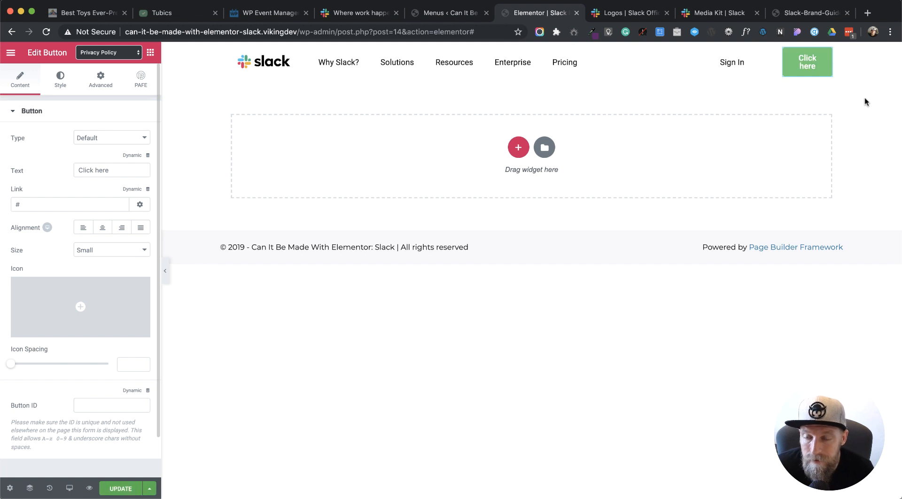
pyautogui.click(116, 141)
pyautogui.click(117, 141)
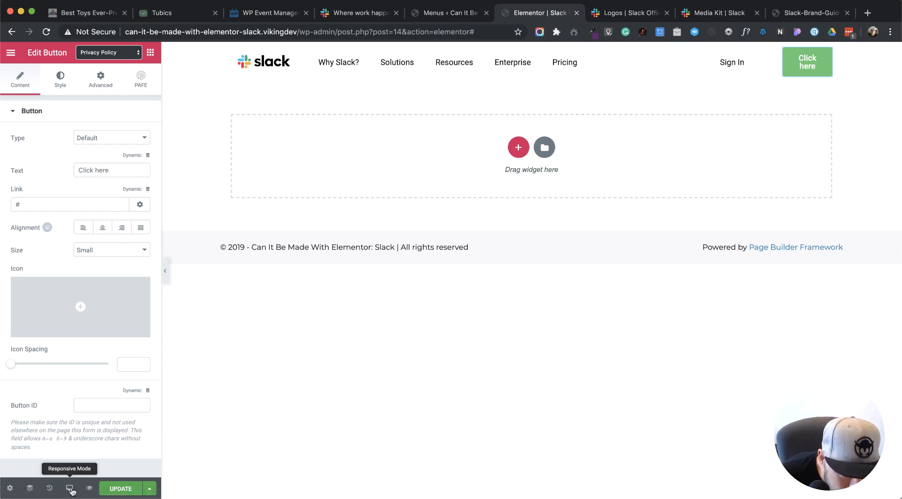
# Step: Examine the header settings, the default color palette and the global style settings for options that control the button's default styling
pyautogui.click(10, 488)
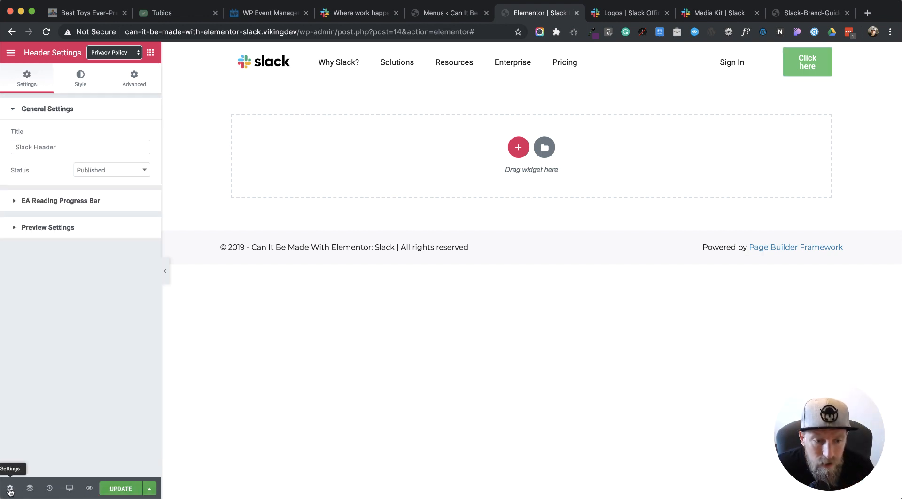
pyautogui.click(15, 55)
pyautogui.click(75, 104)
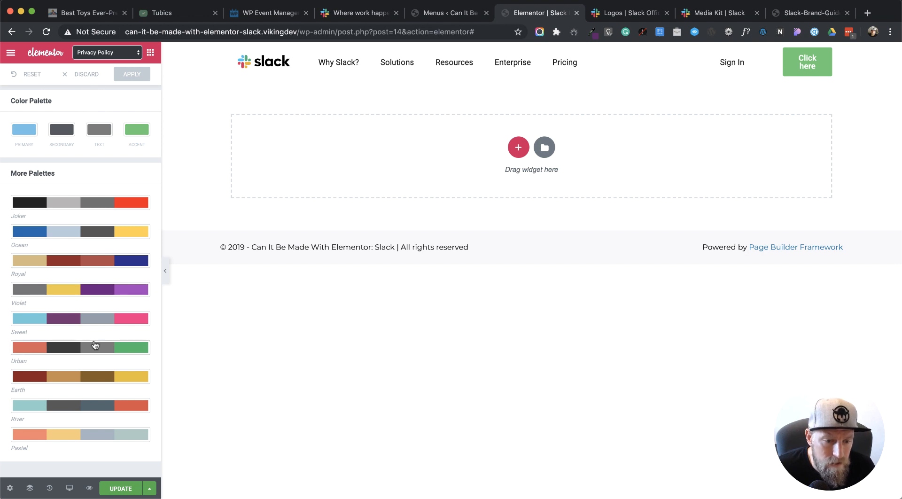
pyautogui.click(12, 53)
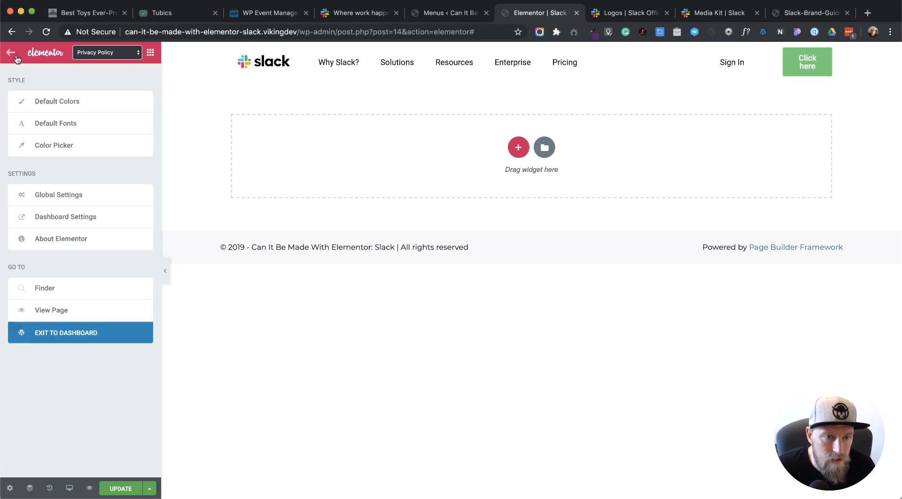
pyautogui.rightClick(65, 194)
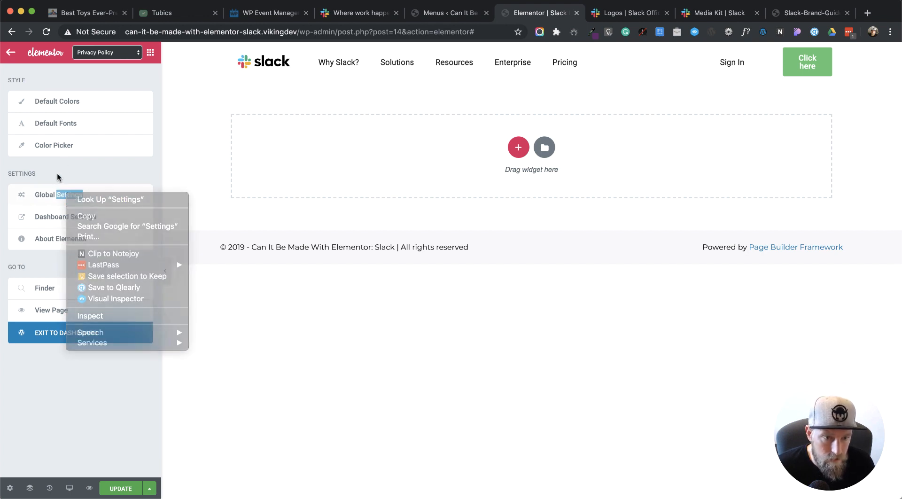
pyautogui.click(49, 192)
pyautogui.click(48, 191)
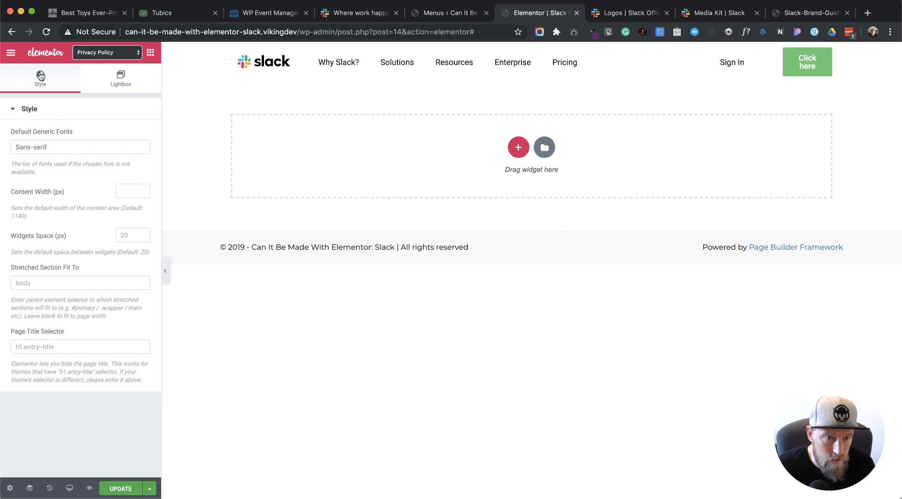
pyautogui.click(15, 55)
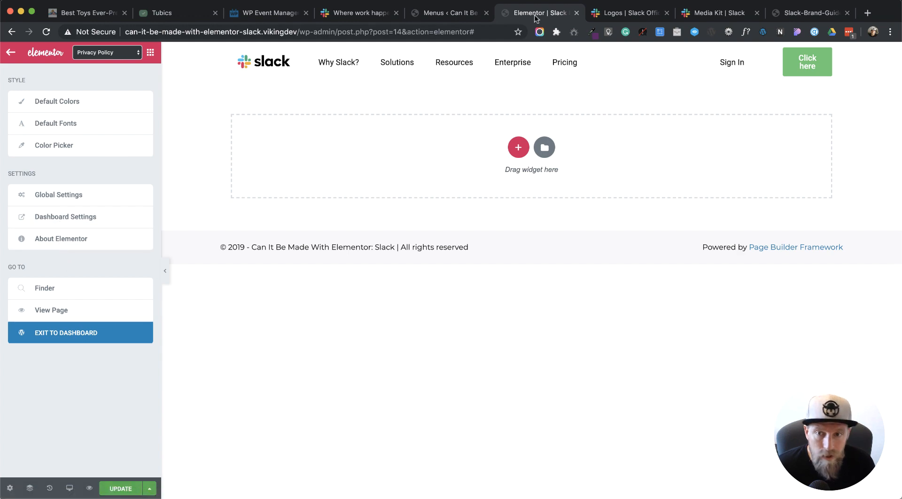
# Step: In Elementor's settings in the WordPress dashboard, disable the default colors and default fonts, and save the changes
pyautogui.click(430, 13)
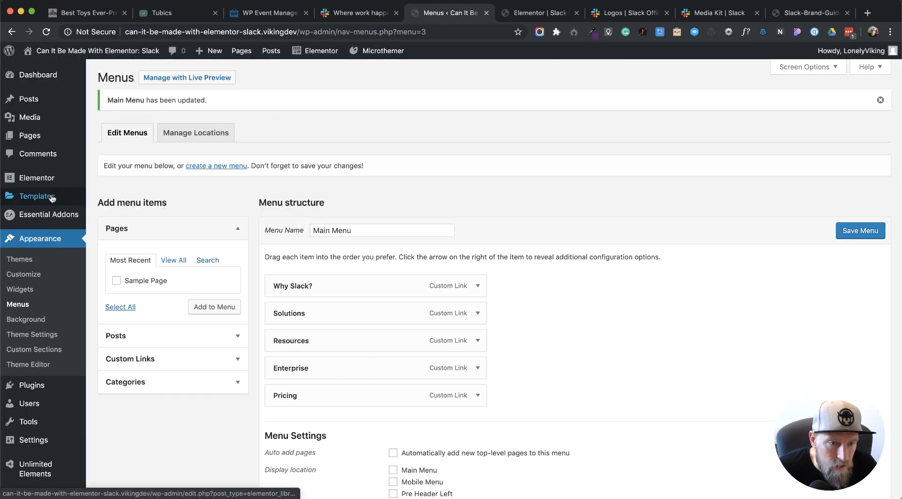
pyautogui.moveTo(56, 178)
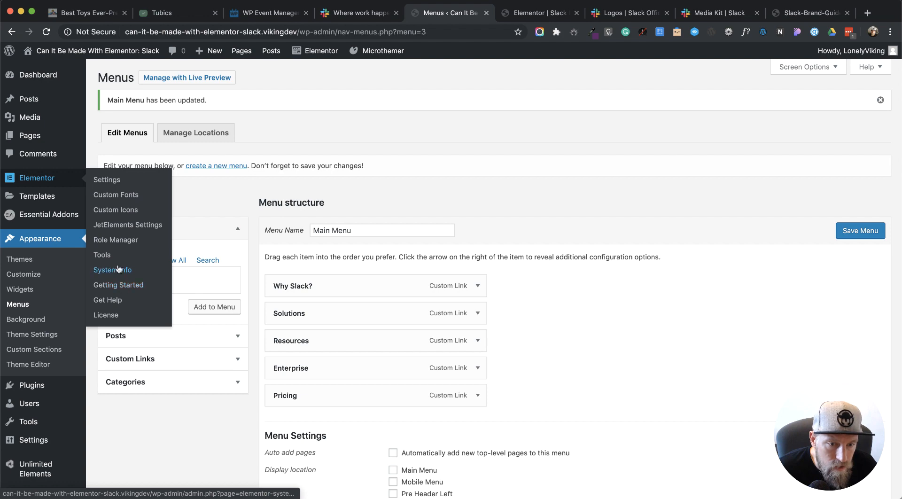
pyautogui.click(119, 184)
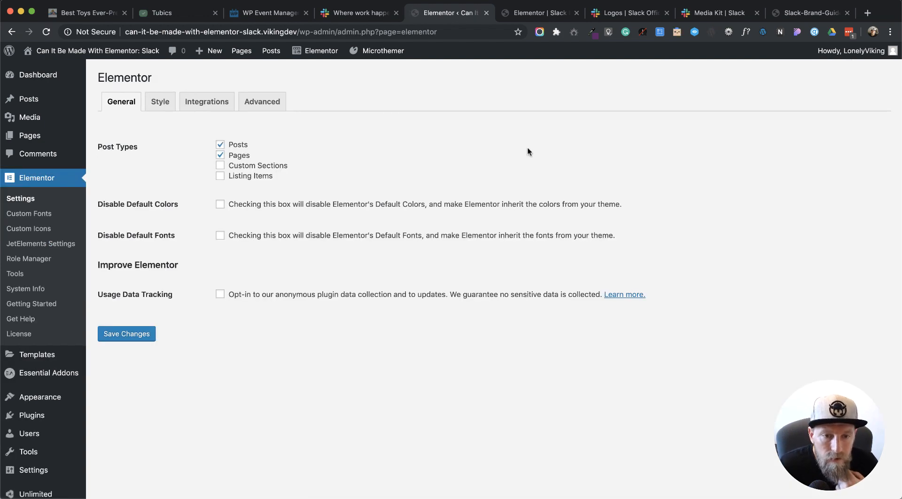
pyautogui.click(160, 103)
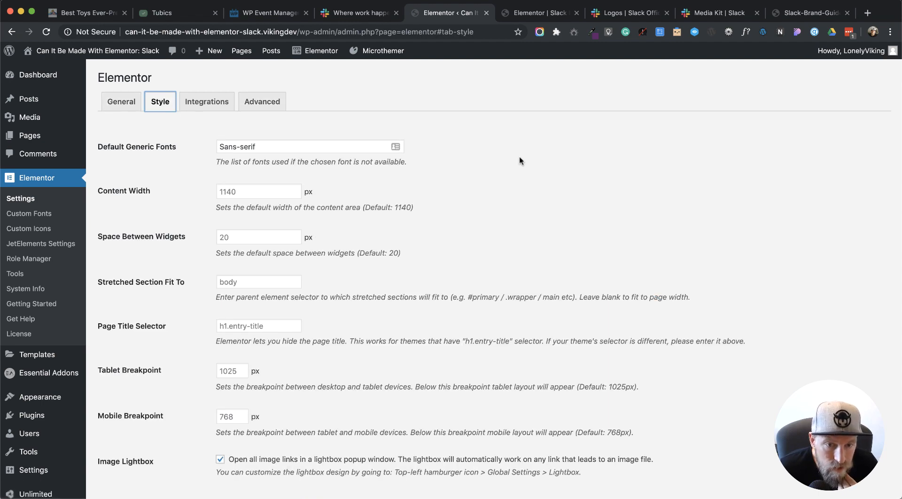
pyautogui.scroll(-5, 382, 284)
pyautogui.scroll(5, 383, 283)
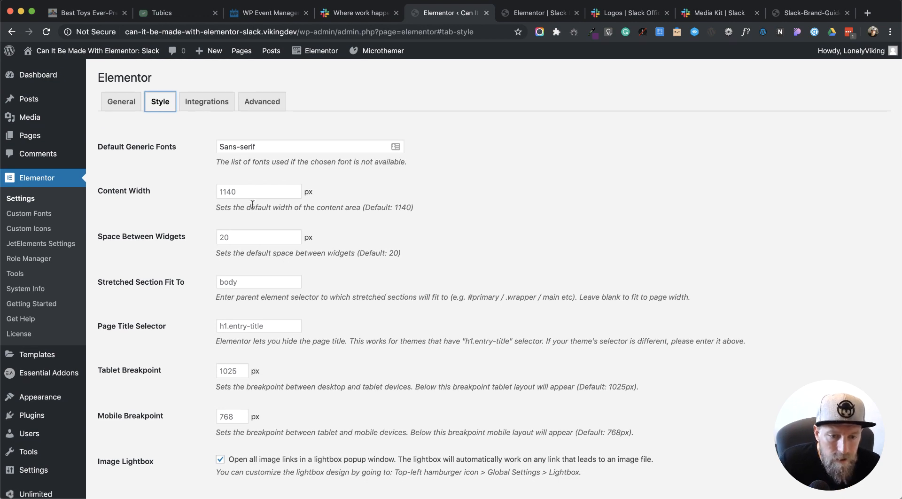
pyautogui.click(120, 105)
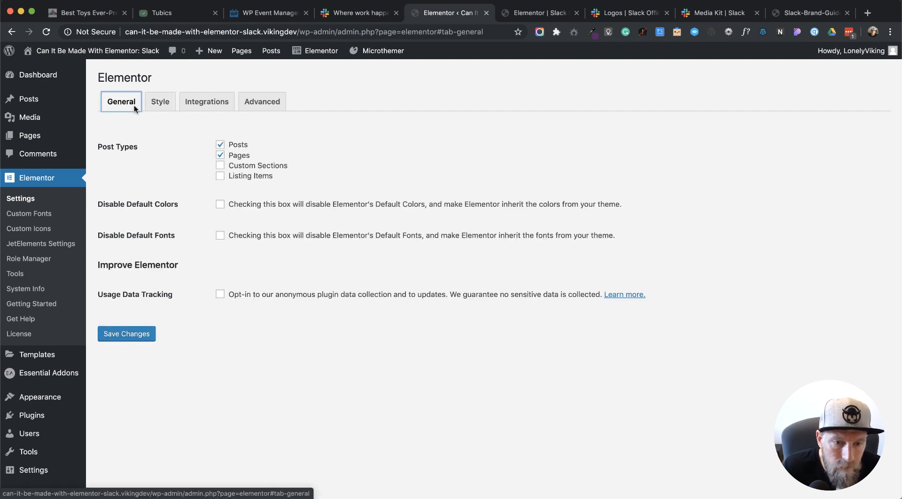
pyautogui.click(220, 203)
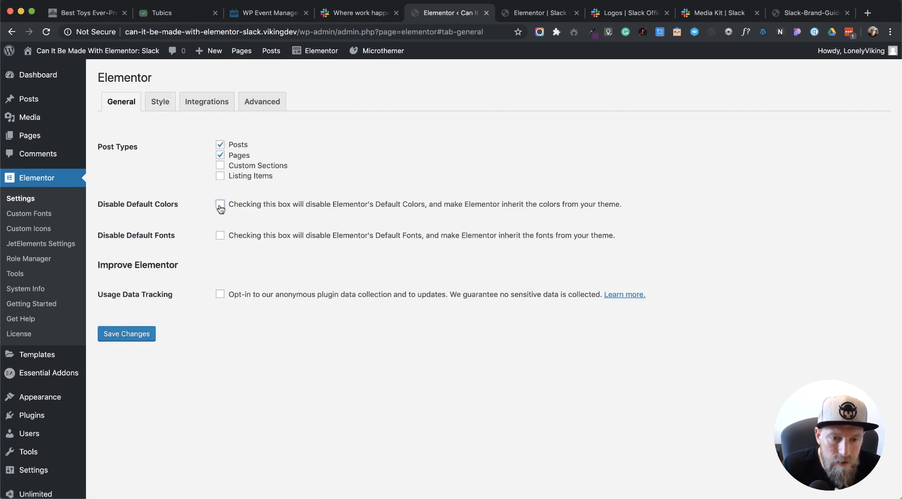
pyautogui.click(221, 237)
pyautogui.click(133, 335)
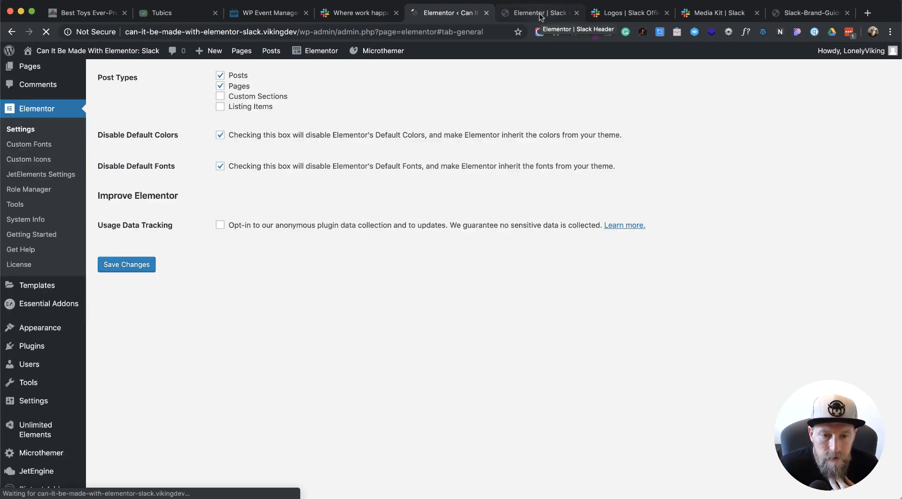
# Step: Recheck the two options that disable default colors and fonts, and update the header template and reload its editor
pyautogui.click(540, 18)
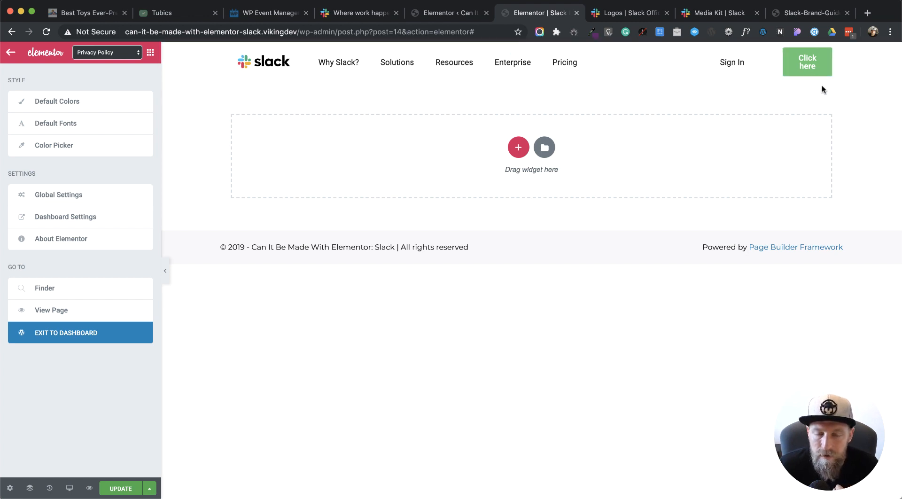
pyautogui.click(461, 16)
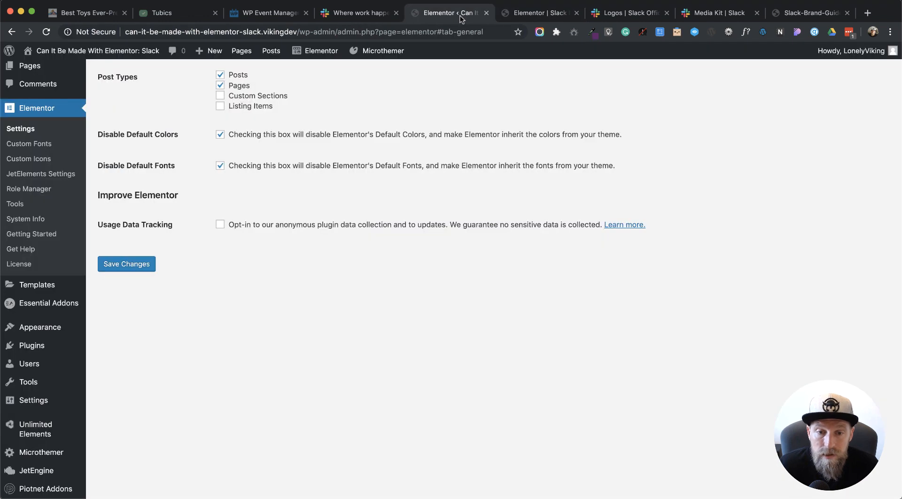
pyautogui.moveTo(208, 125); pyautogui.dragTo(385, 194)
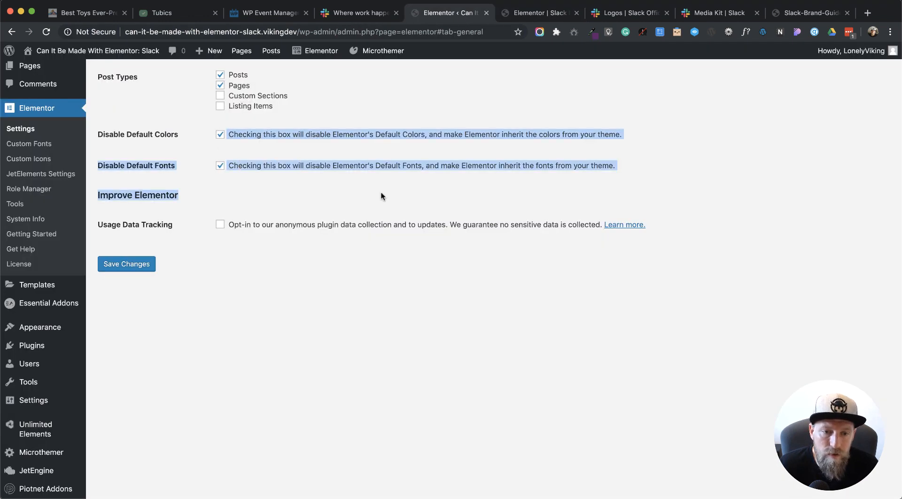
pyautogui.moveTo(641, 164); pyautogui.dragTo(221, 137)
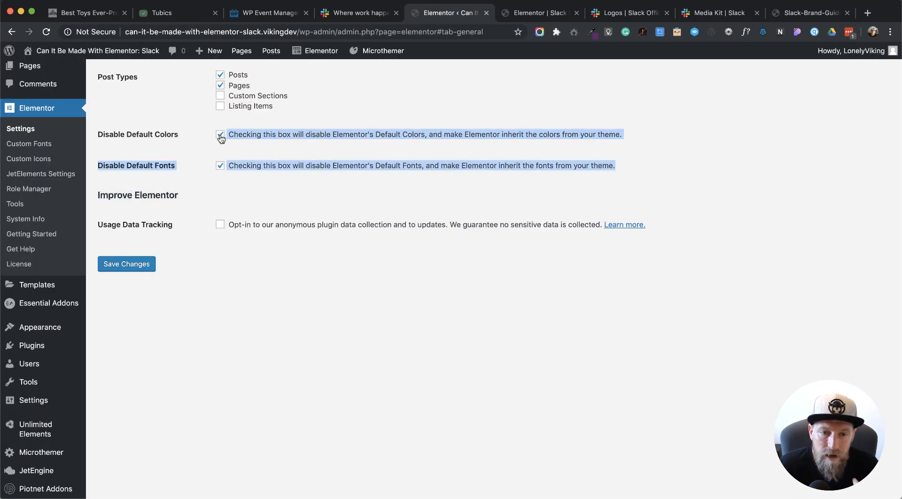
pyautogui.click(448, 89)
pyautogui.click(545, 15)
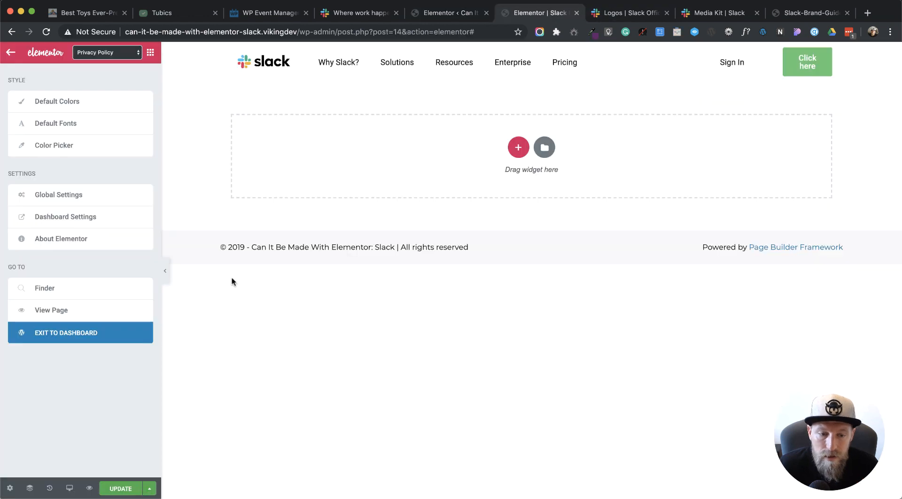
pyautogui.click(123, 488)
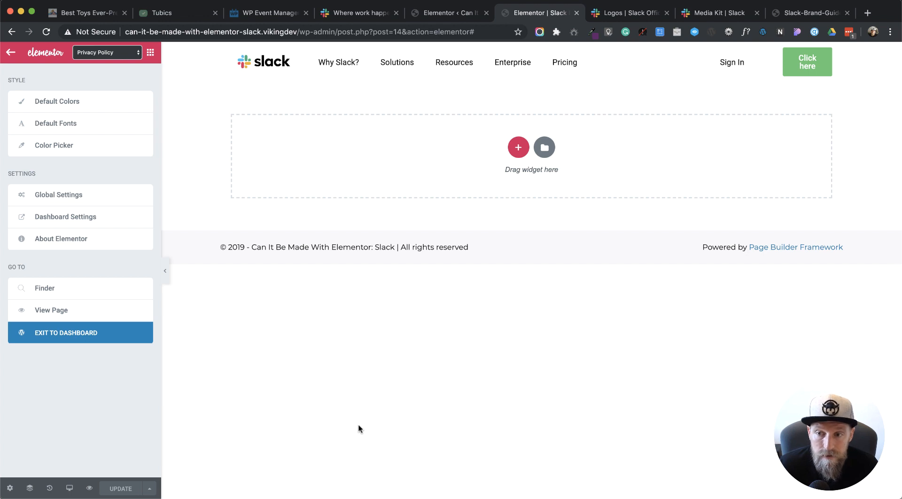
pyautogui.press('super+r')
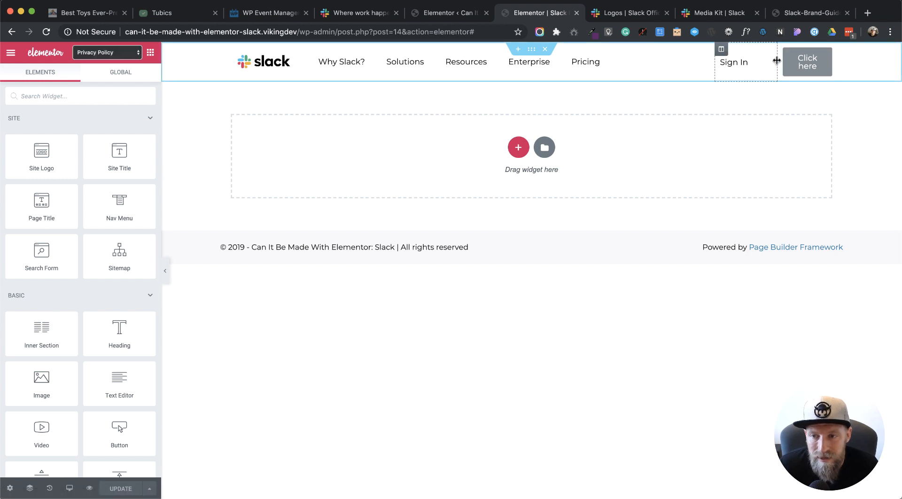
# Step: Widen the button's column so its label fits on one line, and copy the purple #611f69 from the Eye Dropper extension
pyautogui.moveTo(777, 61); pyautogui.dragTo(756, 63)
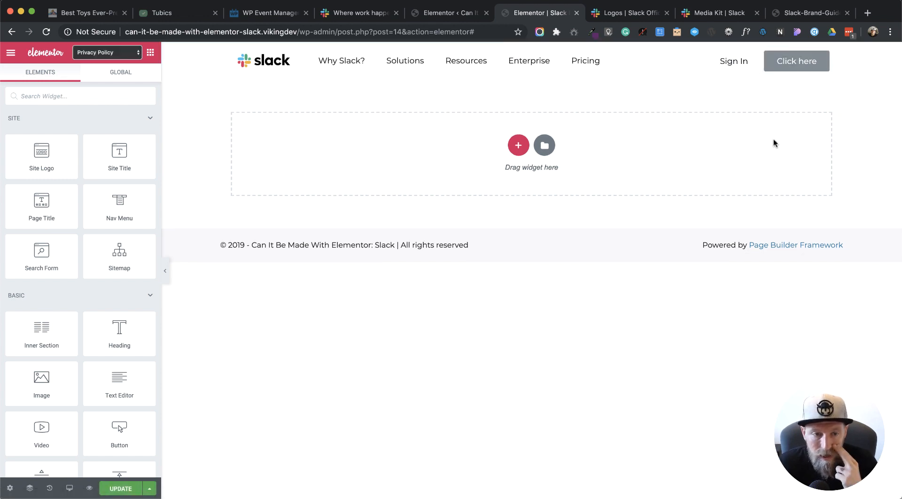
pyautogui.click(591, 35)
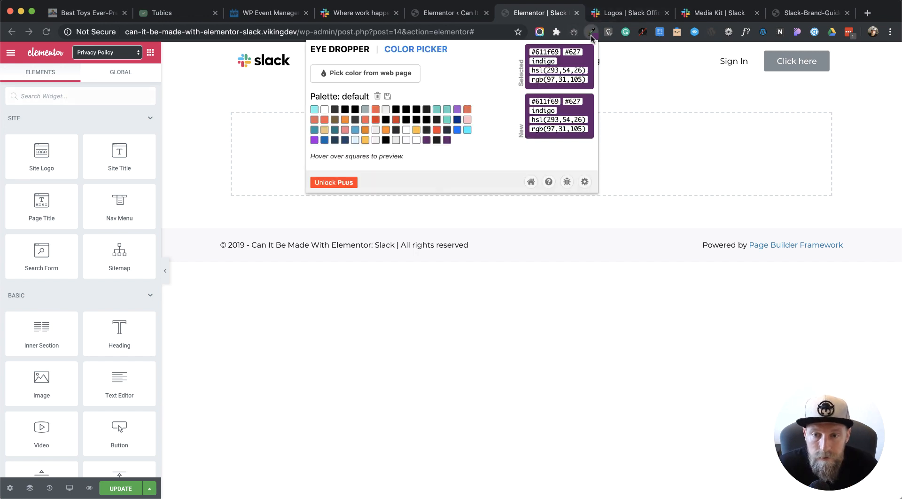
pyautogui.click(541, 52)
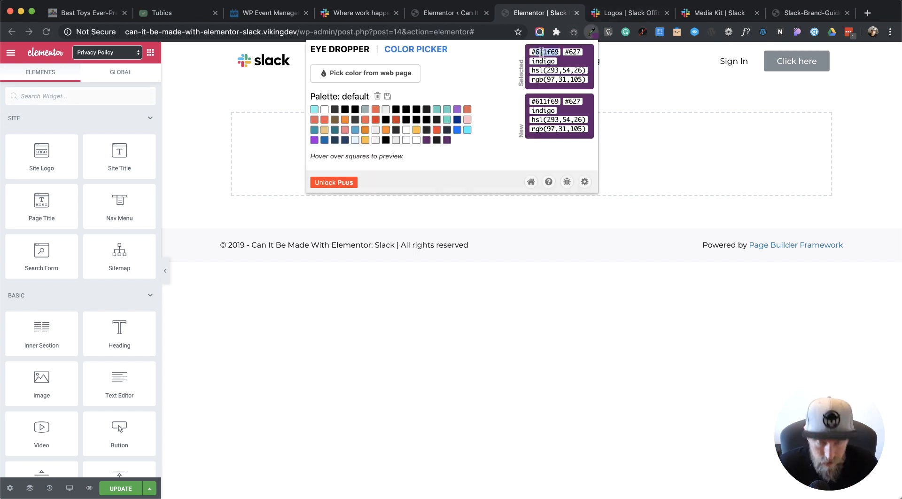
pyautogui.click(651, 335)
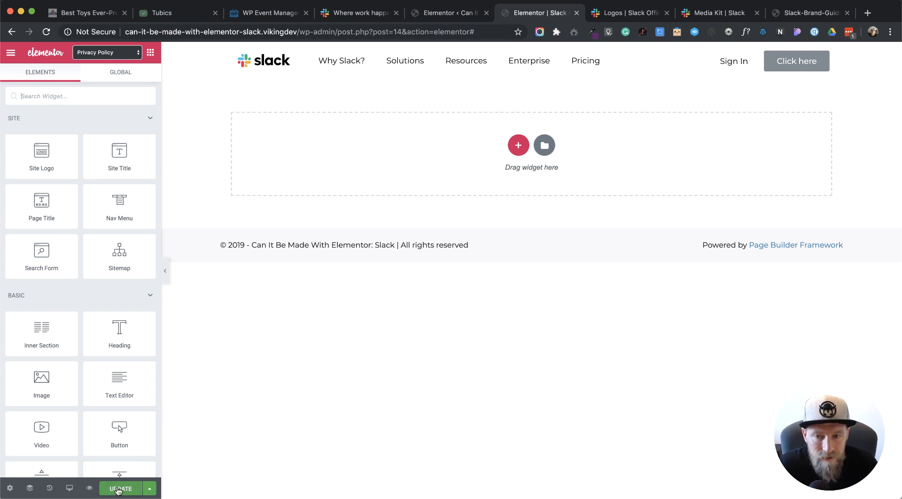
# Step: Change the header button's text to "Get Started", checking the label against the original Slack homepage
pyautogui.click(827, 60)
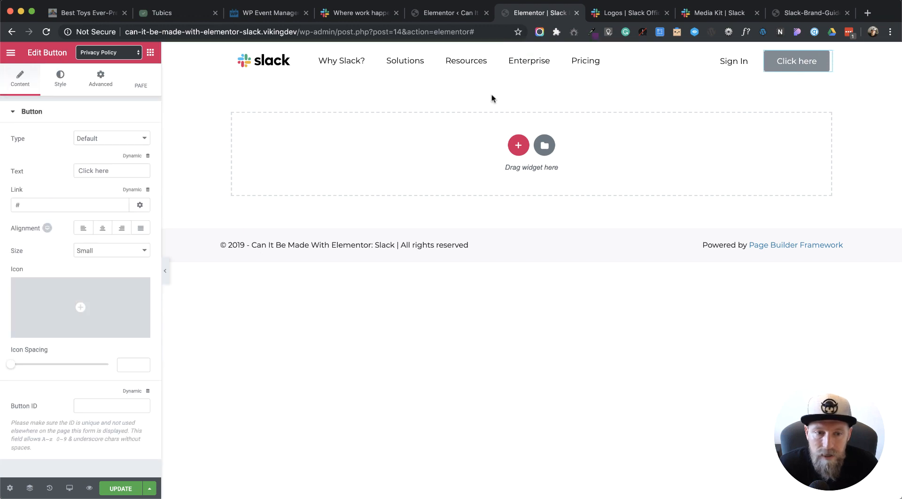
pyautogui.click(466, 14)
pyautogui.click(348, 14)
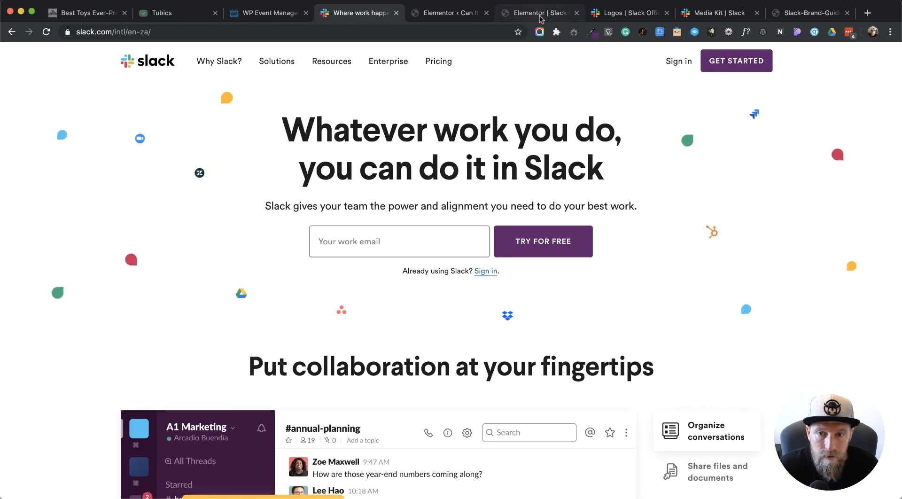
pyautogui.click(542, 17)
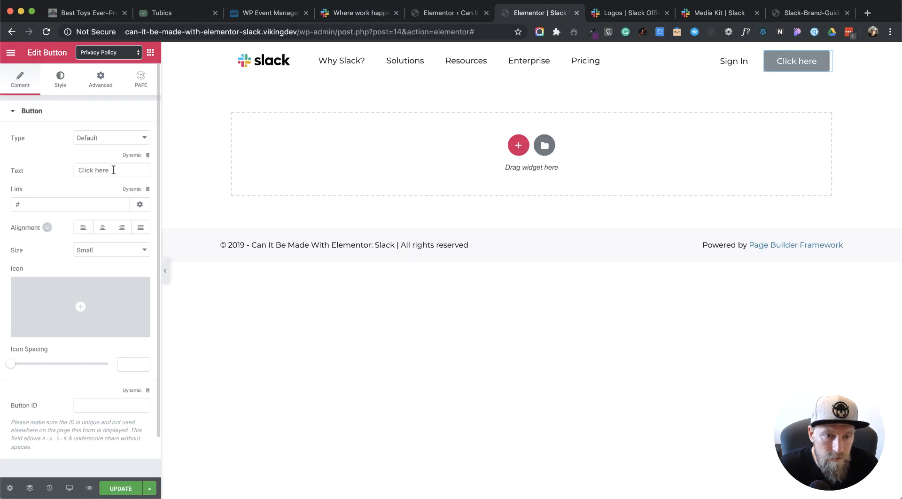
pyautogui.moveTo(113, 170); pyautogui.dragTo(62, 172)
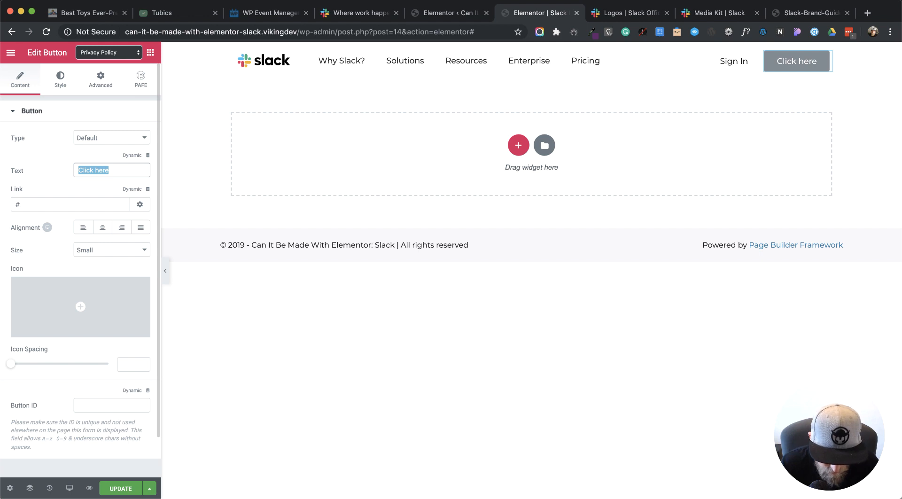
pyautogui.write('GET S')
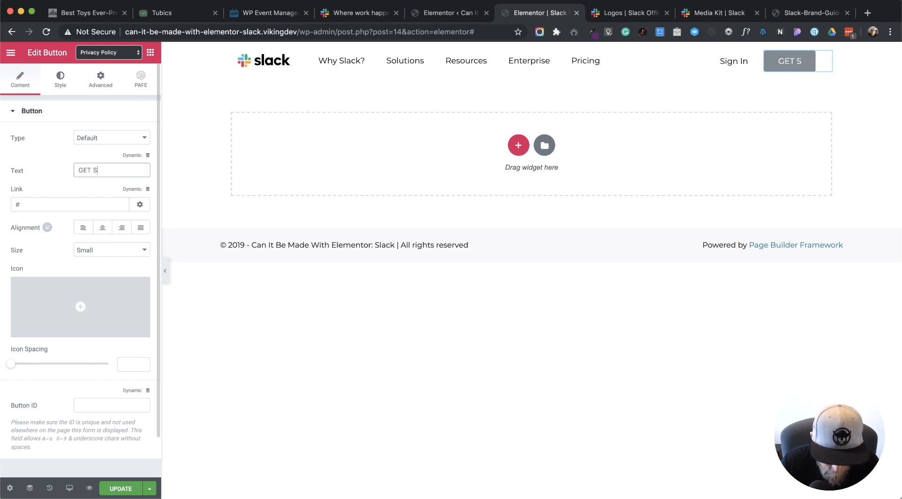
pyautogui.write('et')
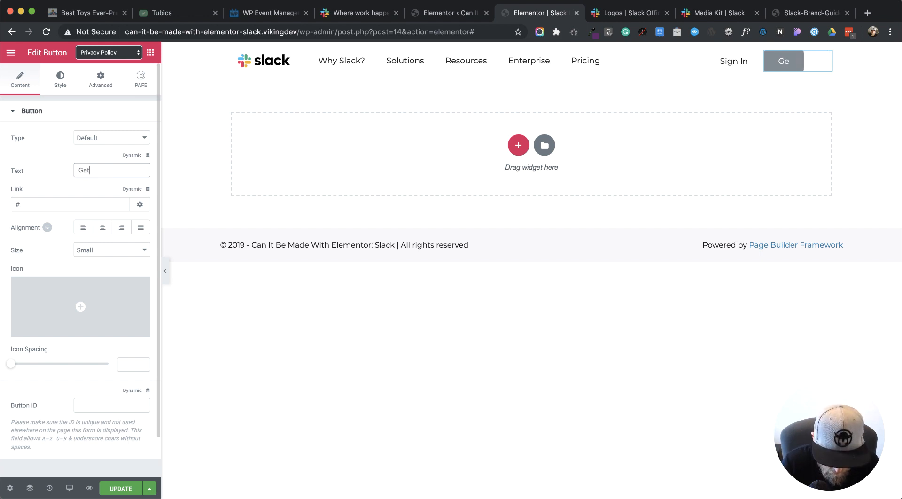
pyautogui.write(' Started')
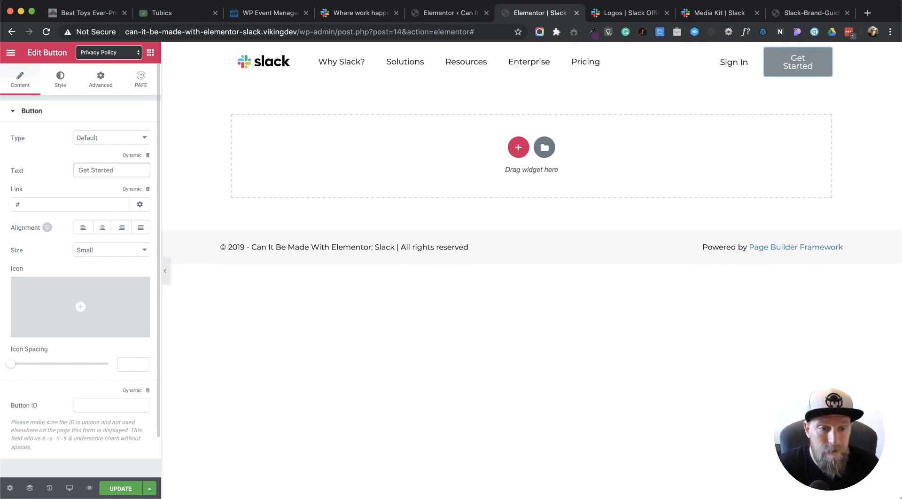
pyautogui.click(43, 188)
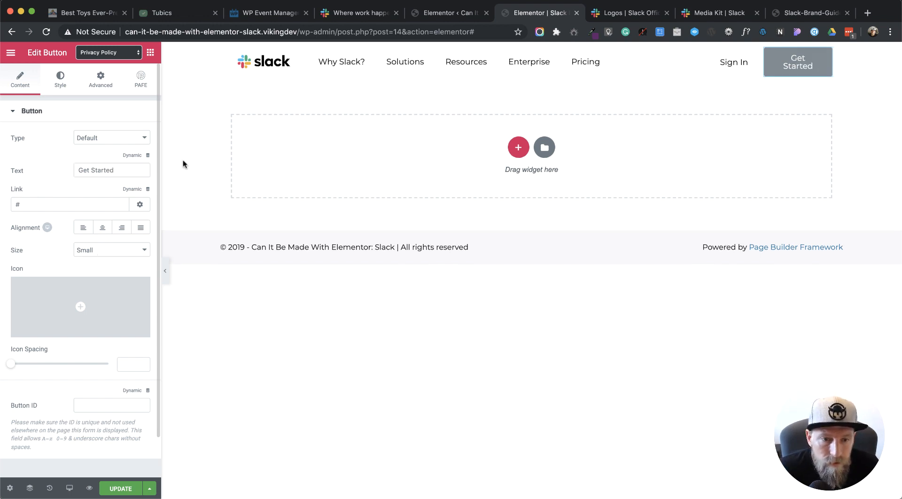
# Step: Widen the button's column so the Get Started label fits on one line, and compare the header with the original Slack site
pyautogui.moveTo(757, 56); pyautogui.dragTo(751, 57)
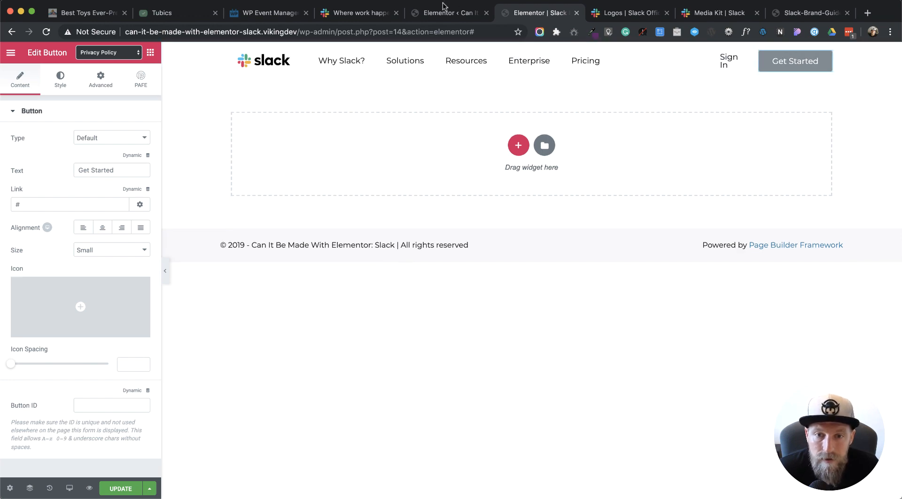
pyautogui.click(356, 13)
pyautogui.click(444, 14)
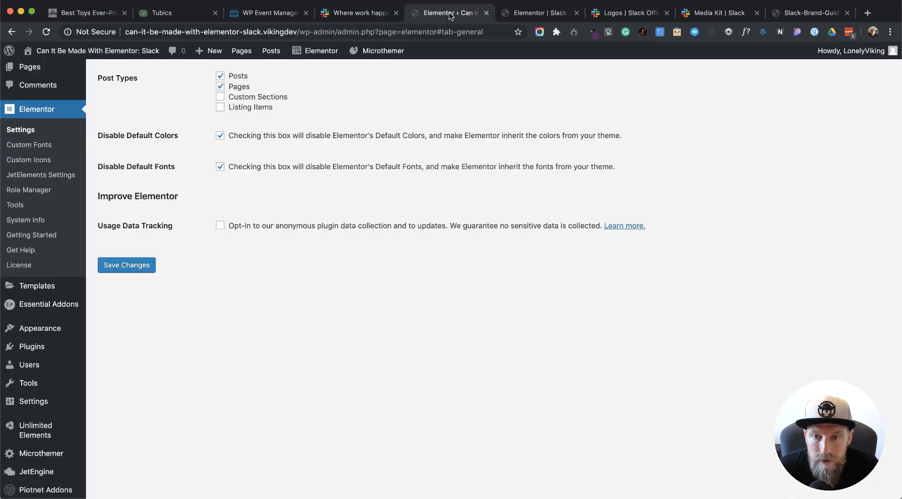
pyautogui.click(525, 15)
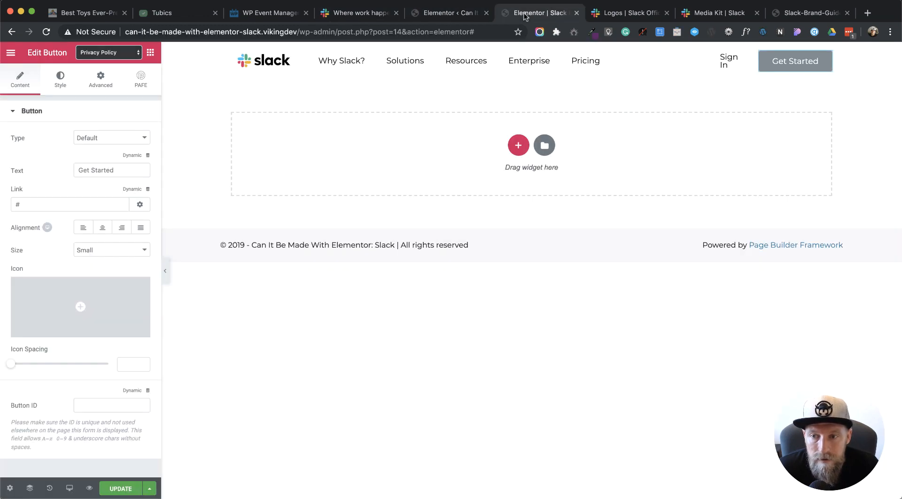
pyautogui.click(376, 19)
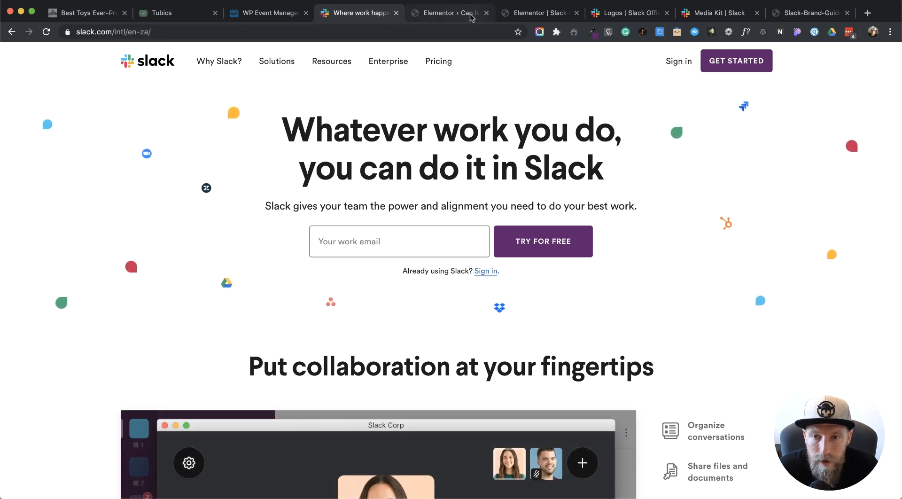
pyautogui.click(537, 16)
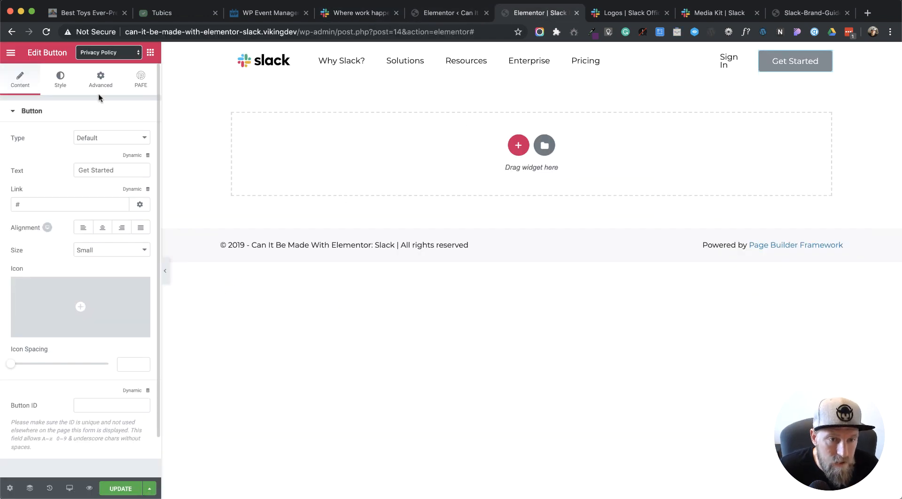
# Step: Set the Get Started button's background color to #611f69
pyautogui.click(65, 83)
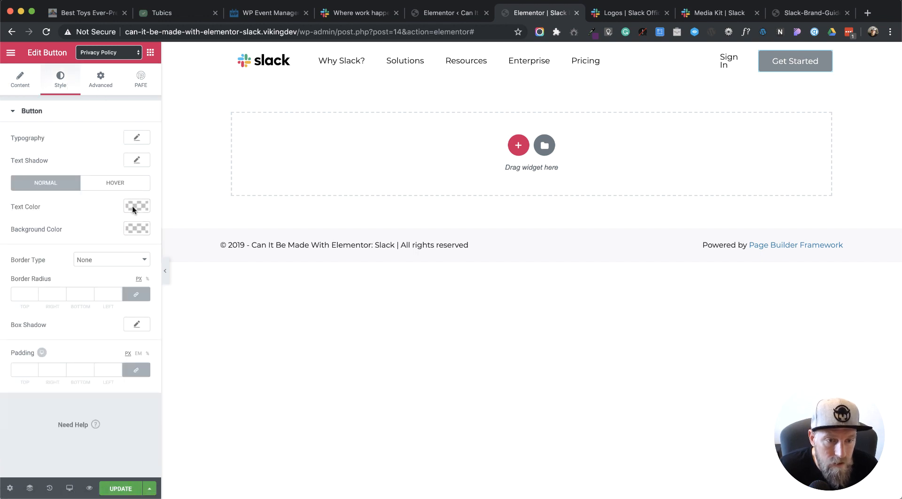
pyautogui.click(133, 205)
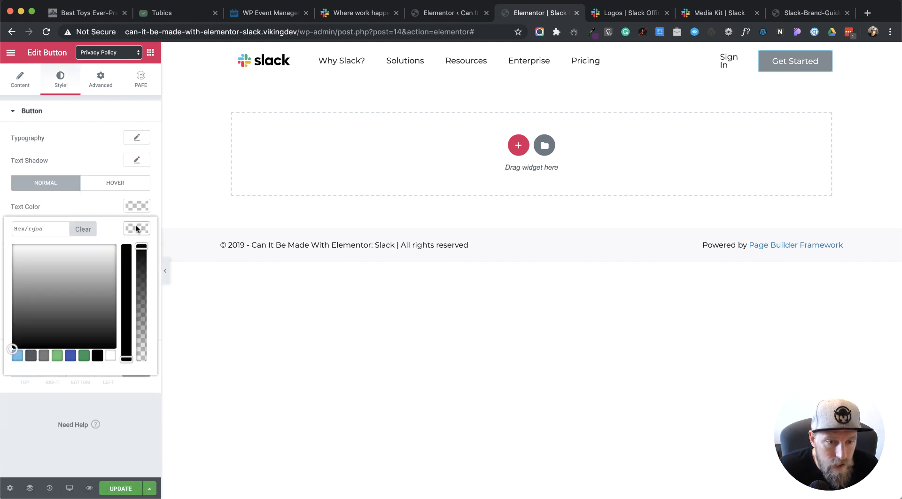
pyautogui.click(31, 226)
pyautogui.write('#4A154B')
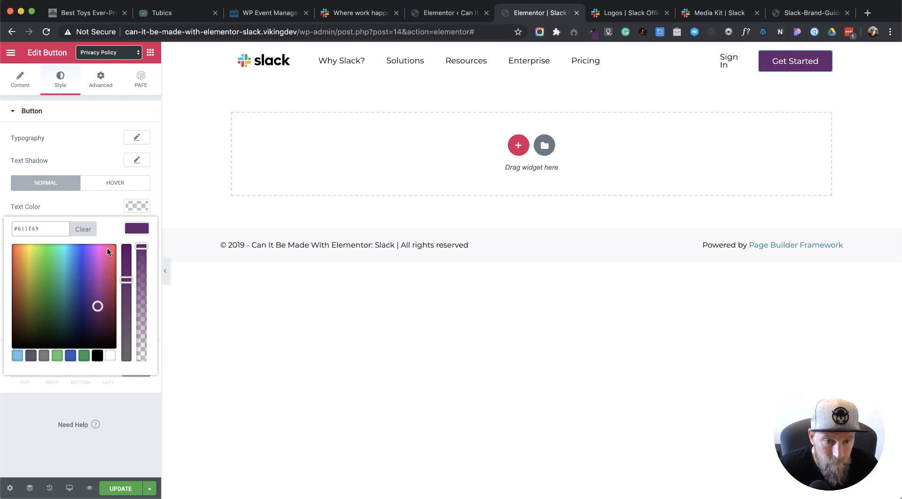
pyautogui.click(147, 229)
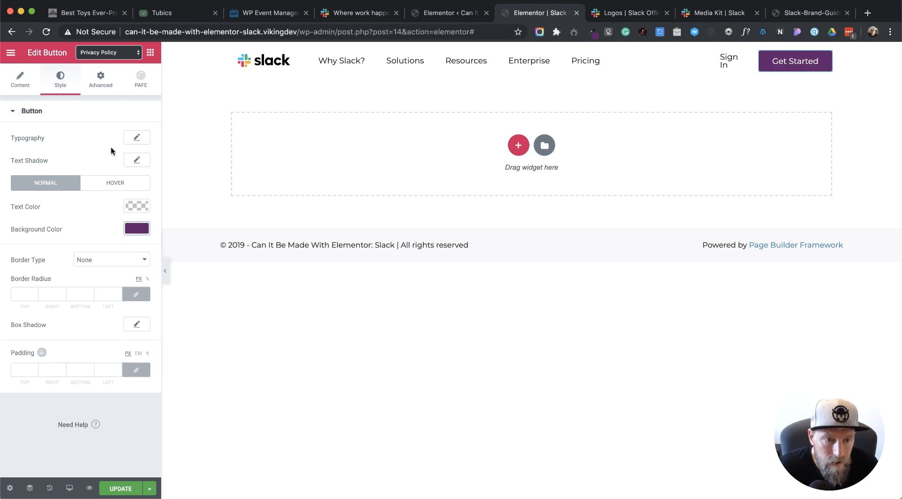
# Step: Set the button's typography to weight 500 with the Uppercase transform, trying weight 600 first against the Slack original
pyautogui.click(137, 137)
pyautogui.click(118, 223)
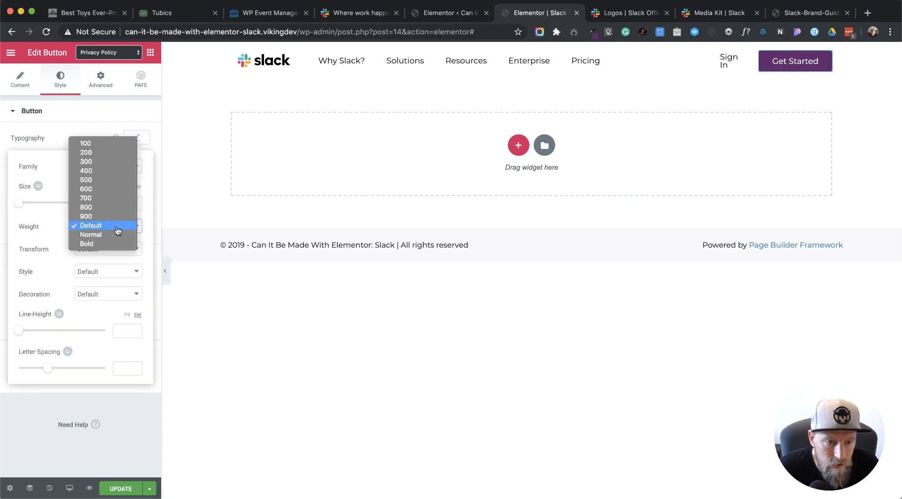
pyautogui.click(101, 190)
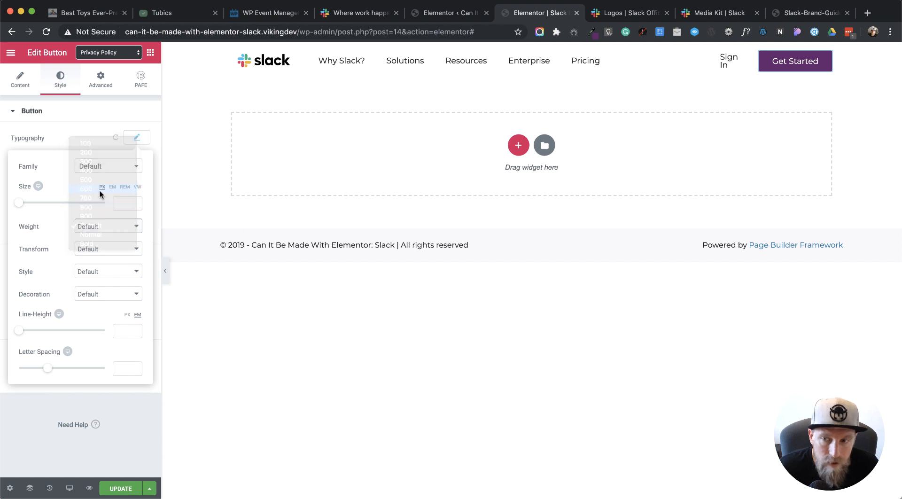
pyautogui.click(369, 14)
pyautogui.click(539, 13)
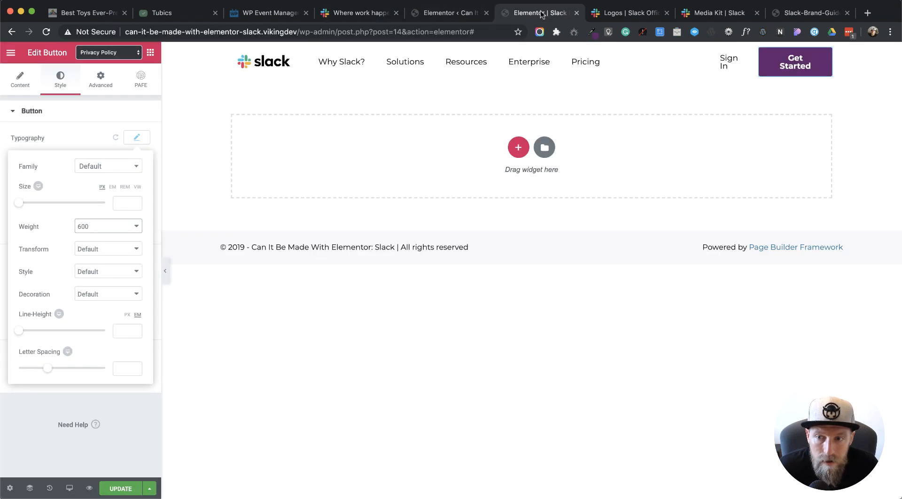
pyautogui.click(112, 225)
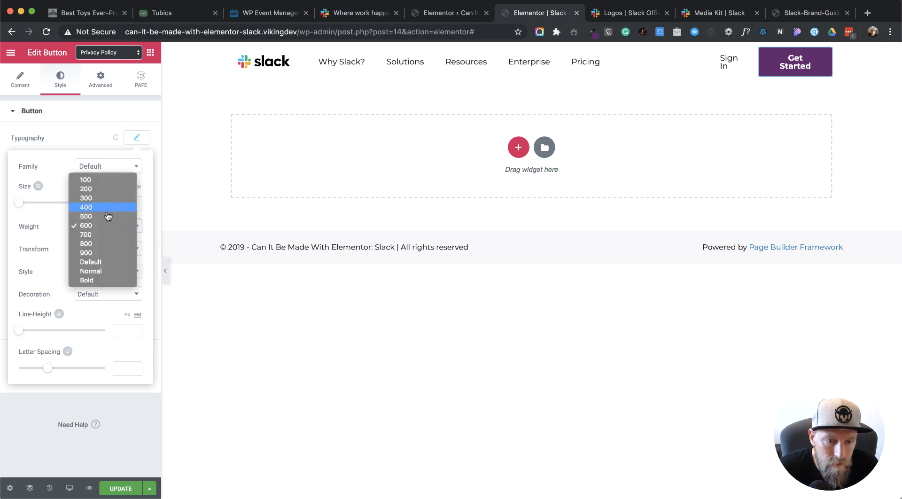
pyautogui.click(108, 216)
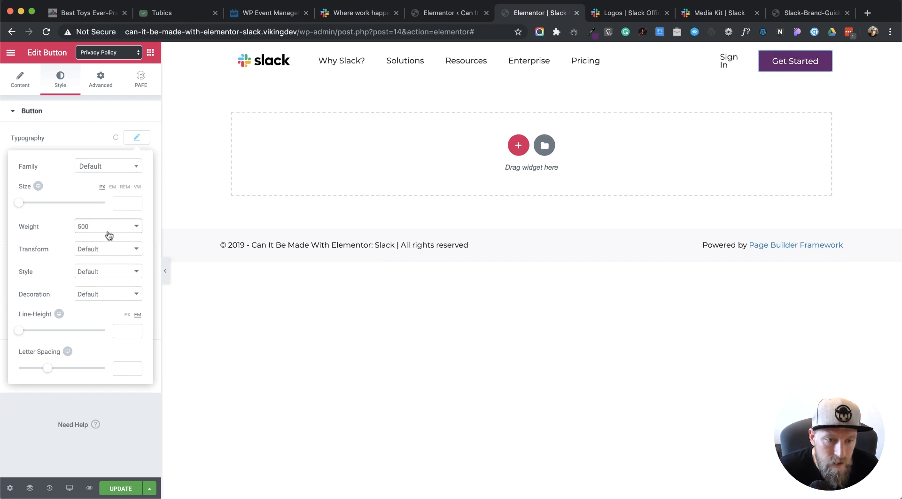
pyautogui.click(107, 249)
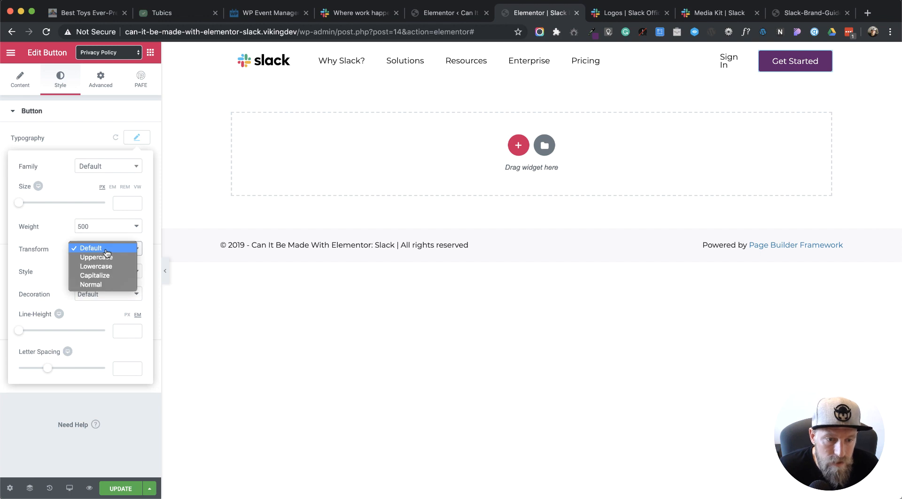
pyautogui.click(108, 256)
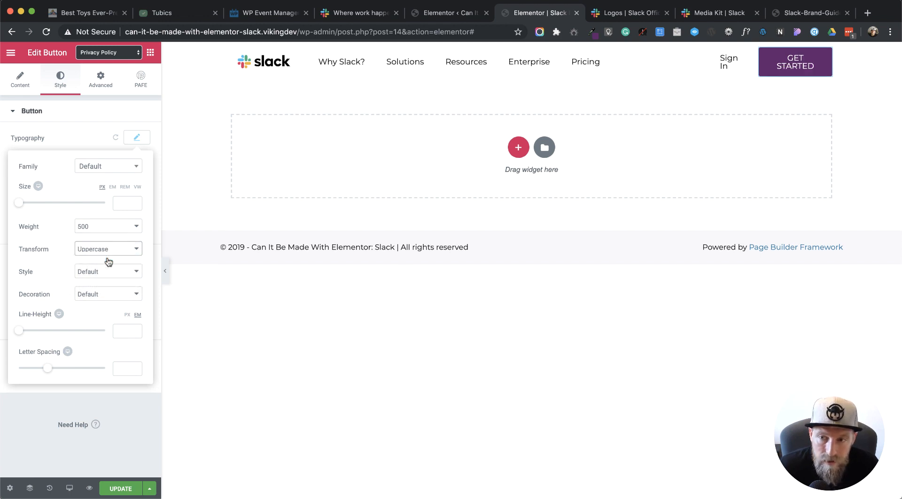
pyautogui.click(135, 138)
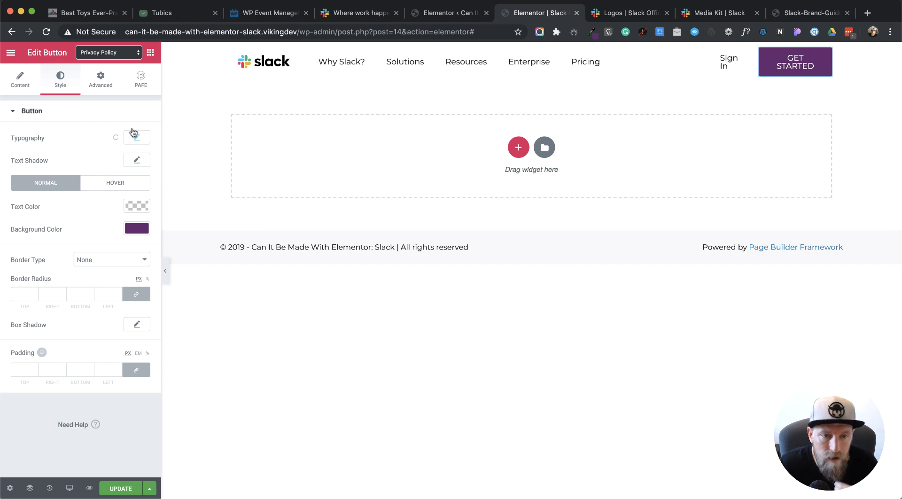
# Step: Widen the Sign In and button columns in the header so each label fits on one line
pyautogui.click(21, 82)
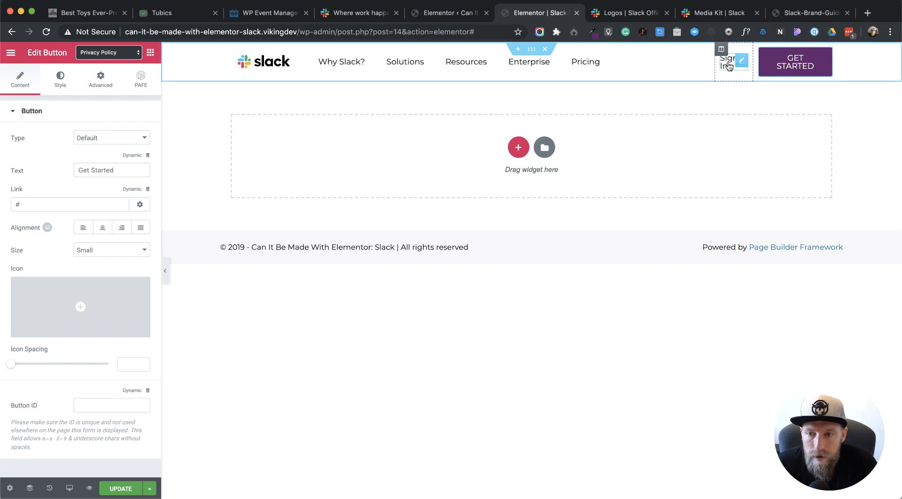
pyautogui.moveTo(715, 63); pyautogui.dragTo(699, 66)
pyautogui.moveTo(751, 57); pyautogui.dragTo(746, 59)
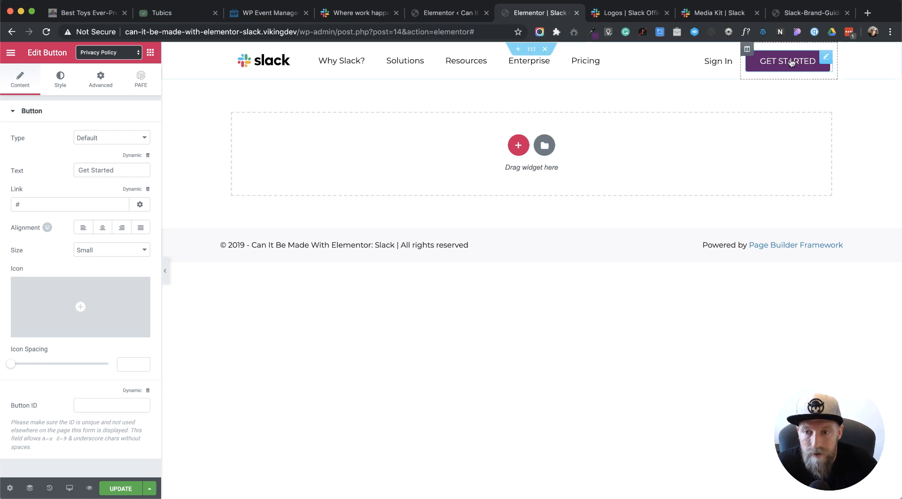
# Step: Set the button's font weight to 600 to match the original Slack button, and update the header template
pyautogui.click(346, 14)
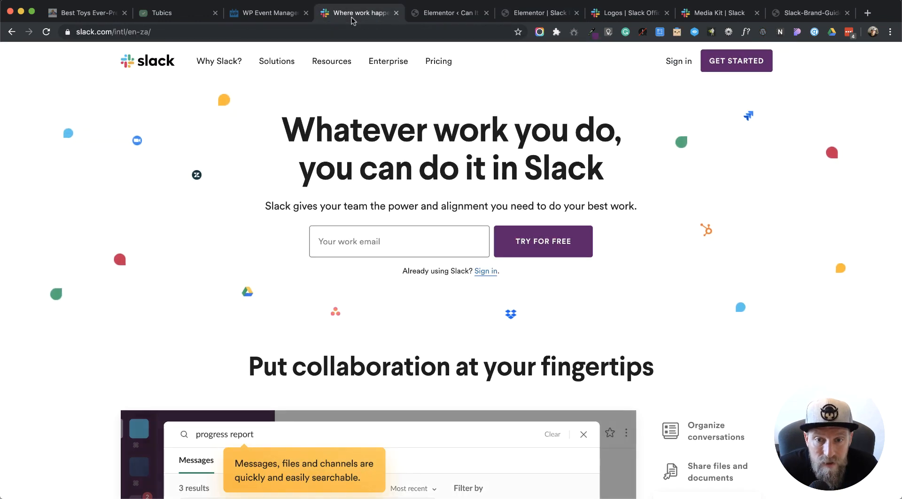
pyautogui.click(526, 14)
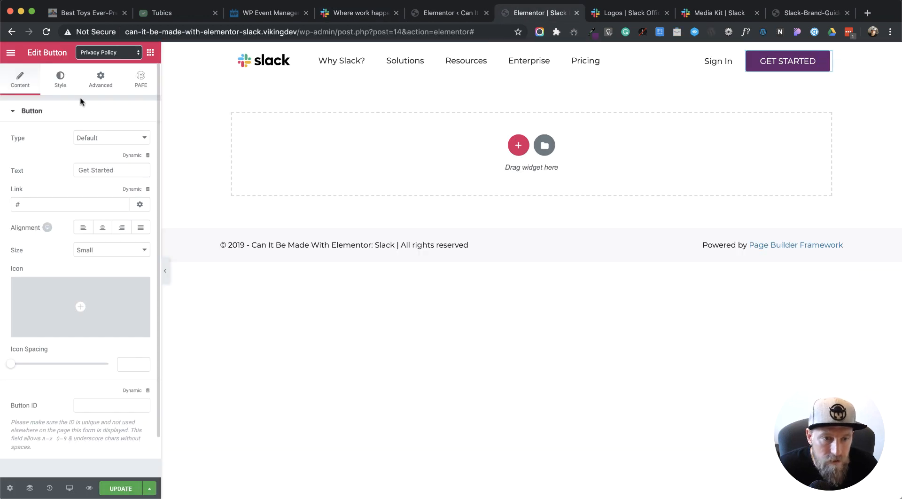
pyautogui.click(59, 88)
pyautogui.click(137, 138)
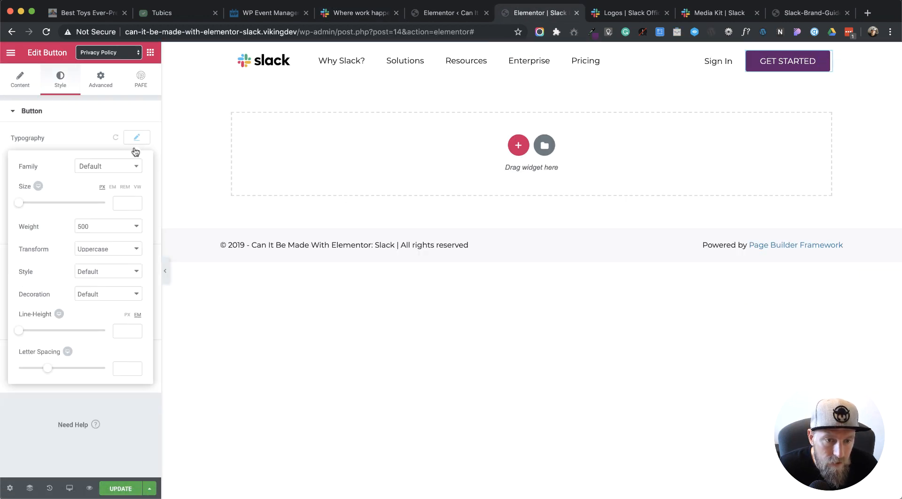
pyautogui.click(116, 230)
pyautogui.click(116, 234)
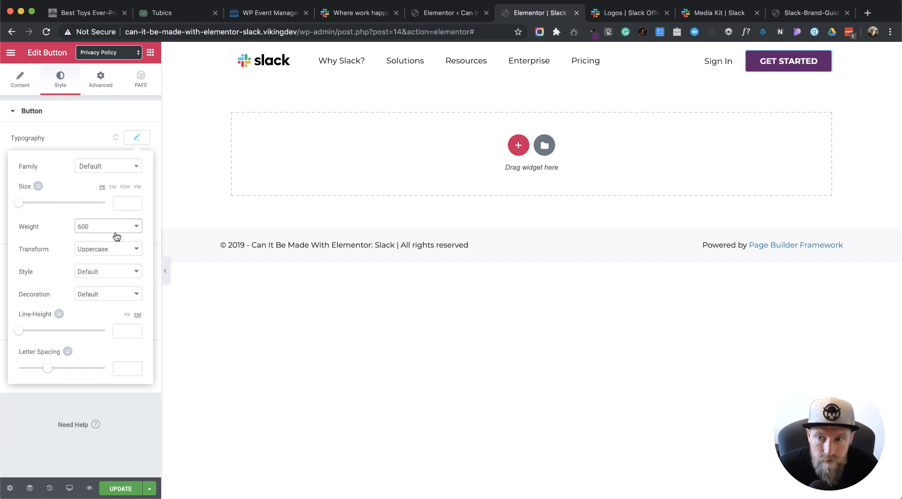
pyautogui.click(141, 435)
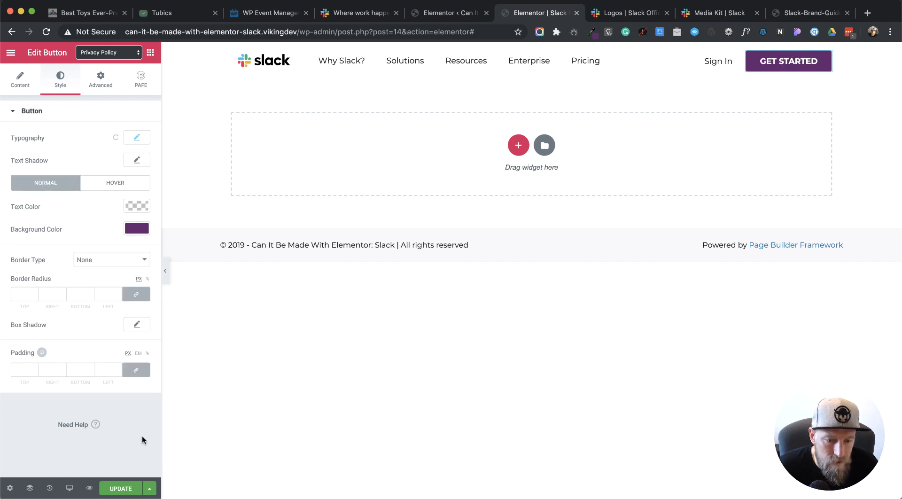
pyautogui.click(128, 488)
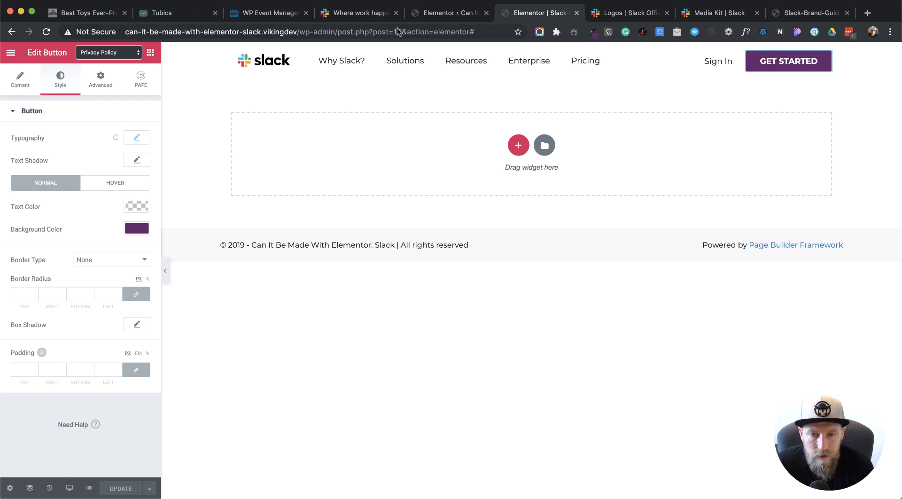
pyautogui.click(368, 13)
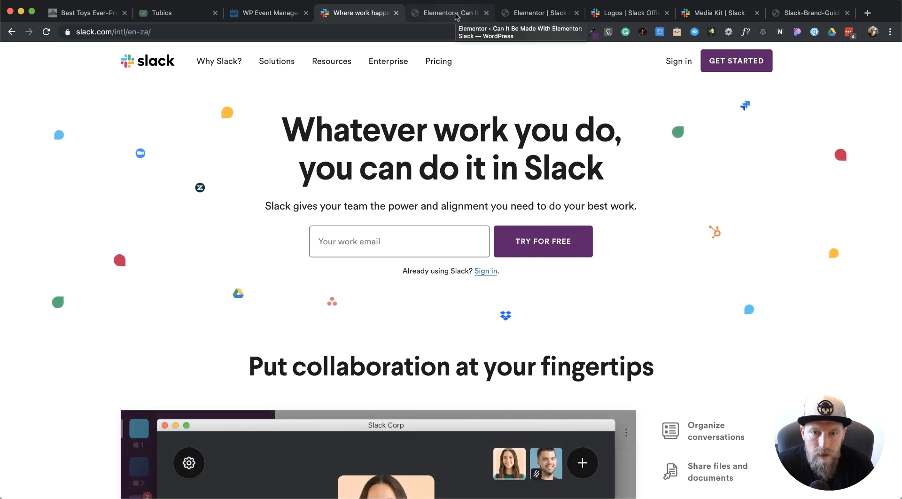
pyautogui.click(541, 13)
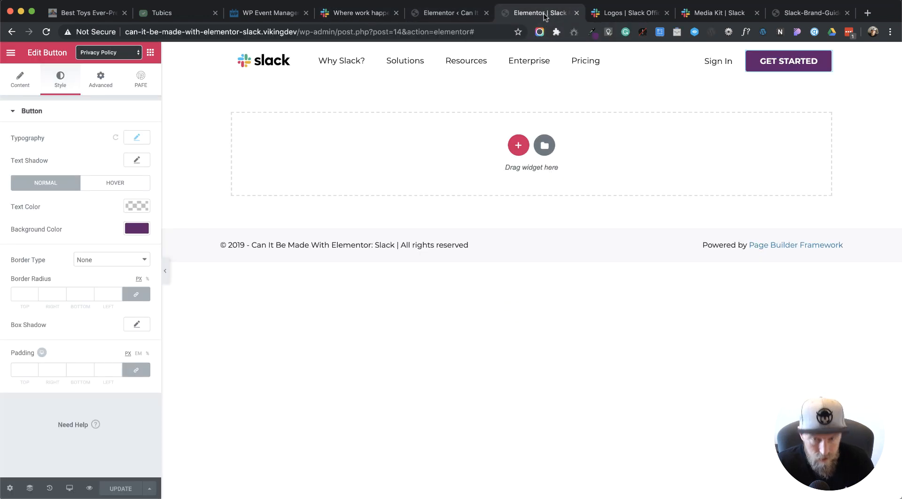
# Step: Measure the Enterprise menu label on the original Slack homepage and in the recreated header to compare their text sizes
pyautogui.click(359, 12)
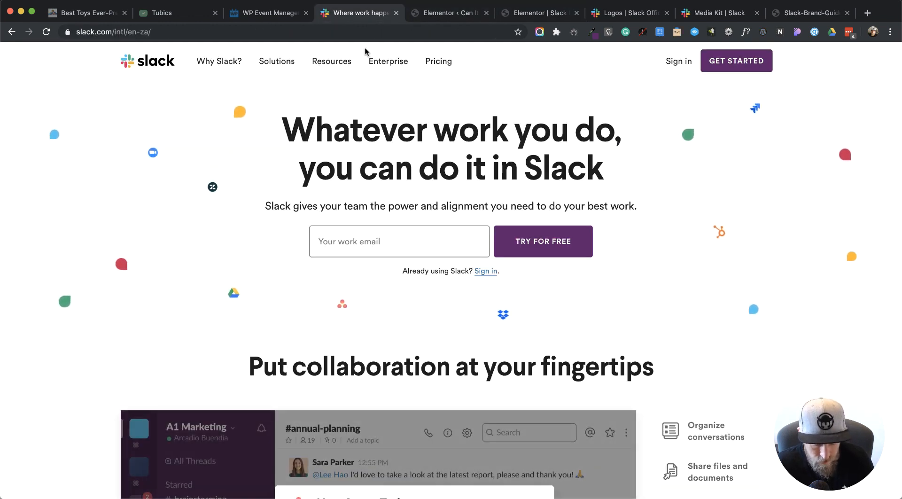
pyautogui.press('super+shift+4')
pyautogui.moveTo(364, 49); pyautogui.dragTo(412, 69)
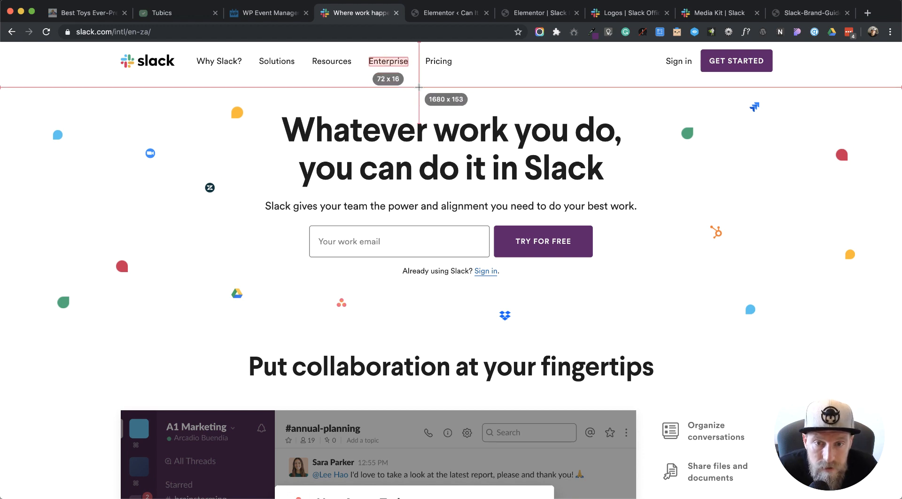
pyautogui.press('Escape')
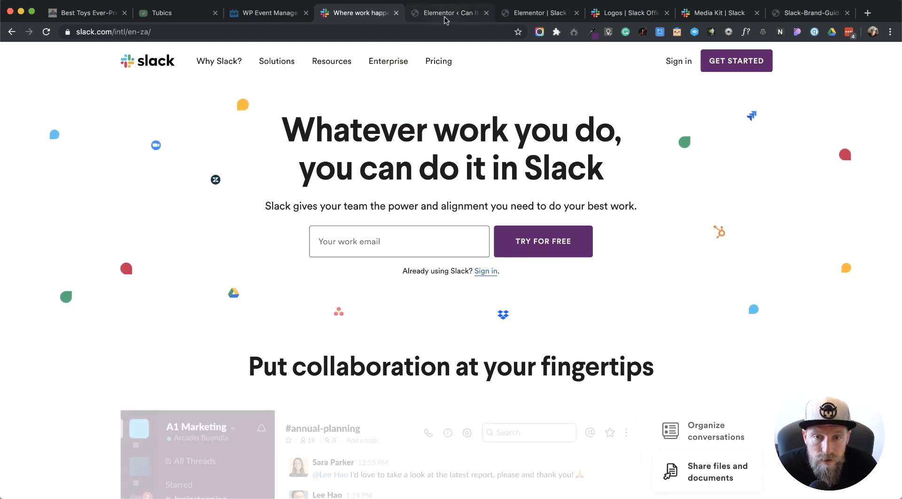
pyautogui.click(538, 12)
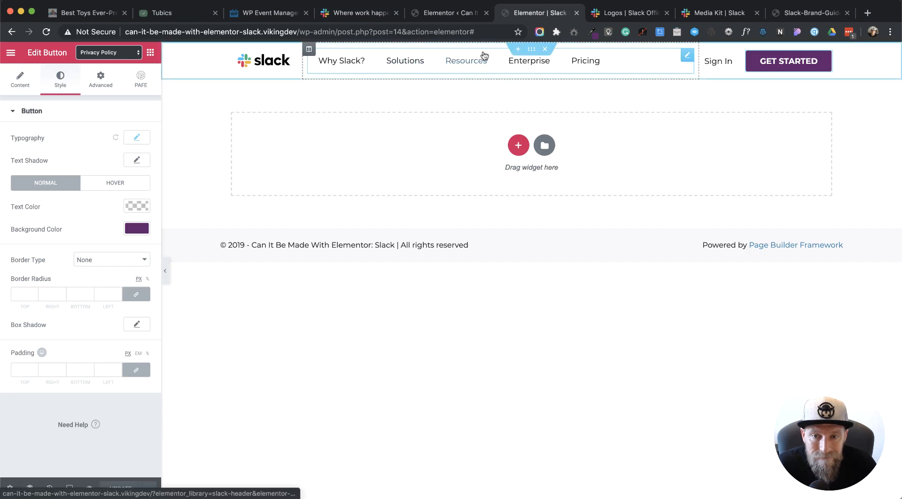
pyautogui.press('super+shift+p')
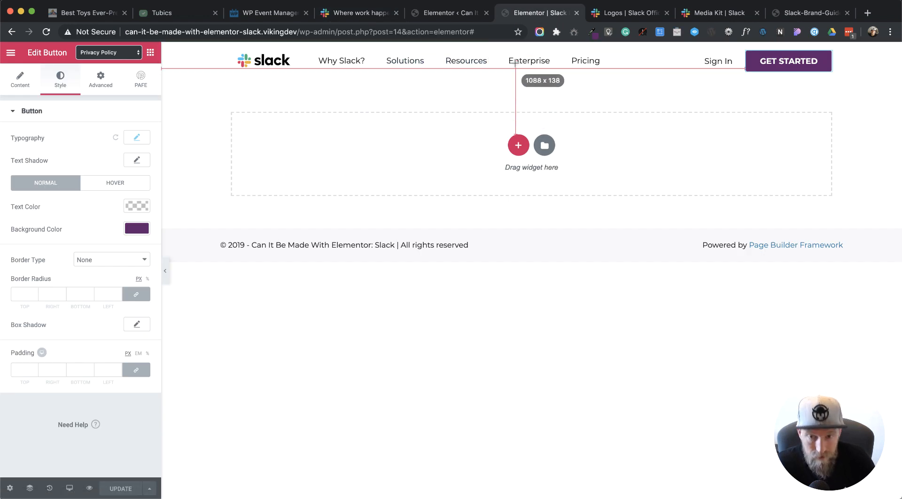
pyautogui.moveTo(498, 51); pyautogui.dragTo(556, 65)
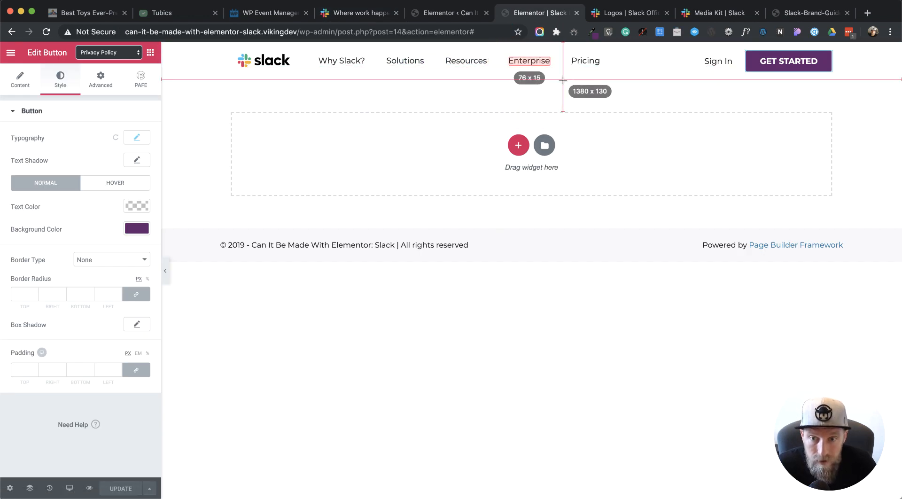
pyautogui.press('Escape')
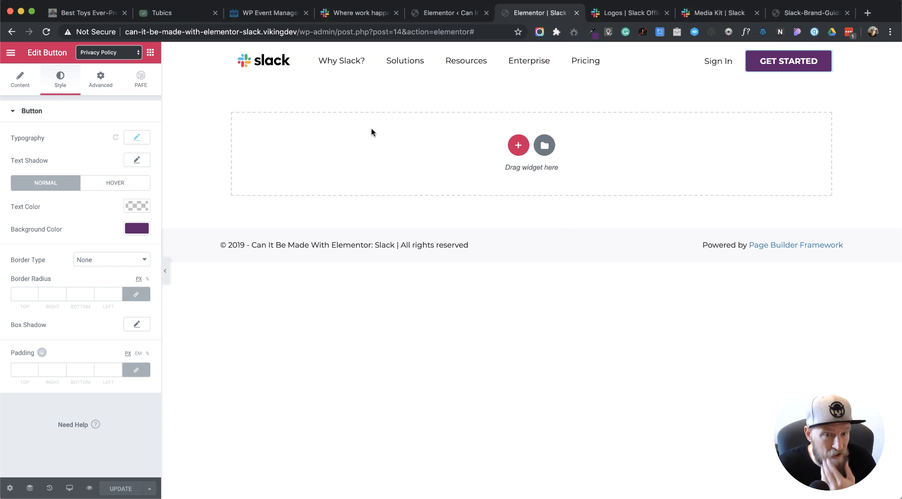
# Step: Set the header nav menu's typography size to 14 px, trying 15 px first
pyautogui.click(687, 56)
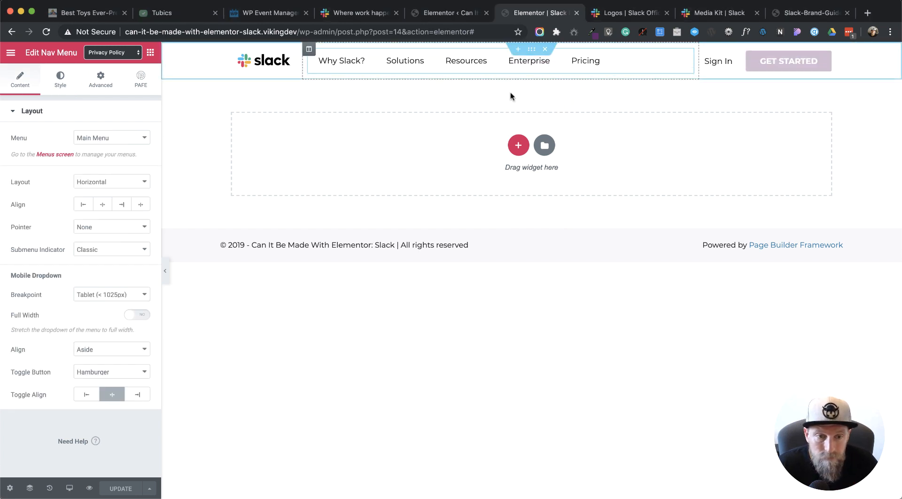
pyautogui.click(60, 80)
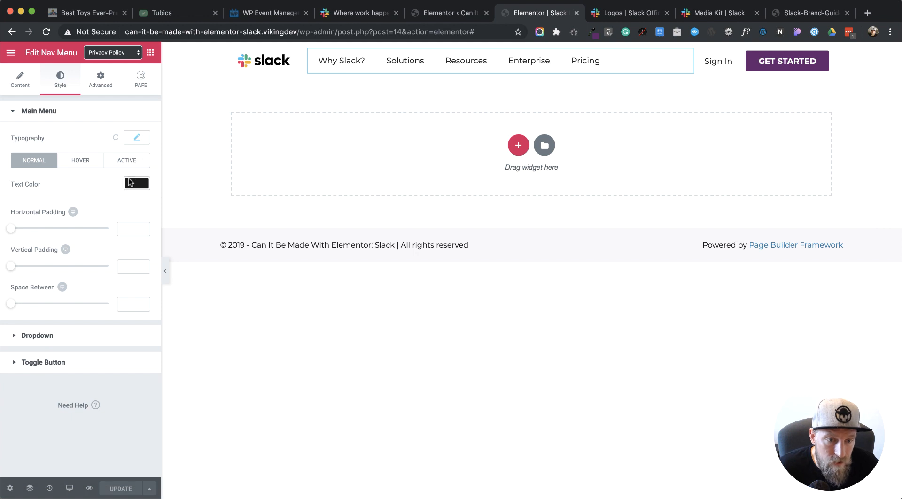
pyautogui.click(137, 138)
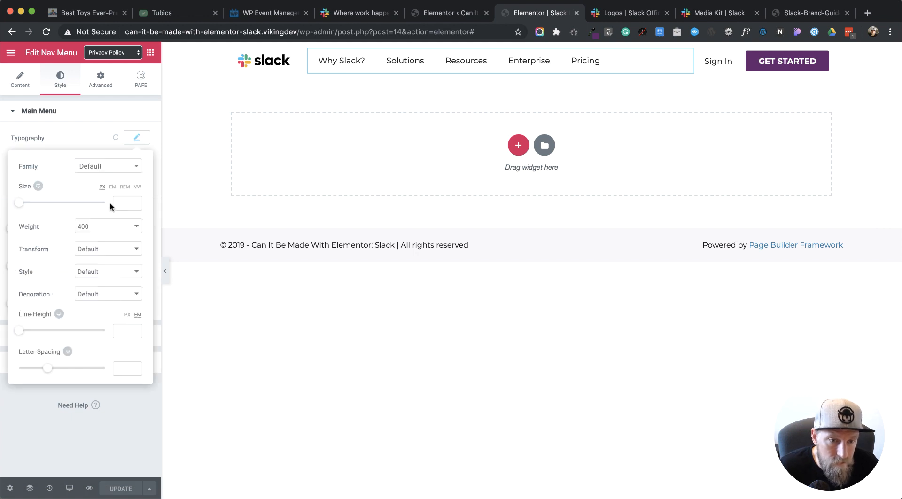
pyautogui.click(123, 203)
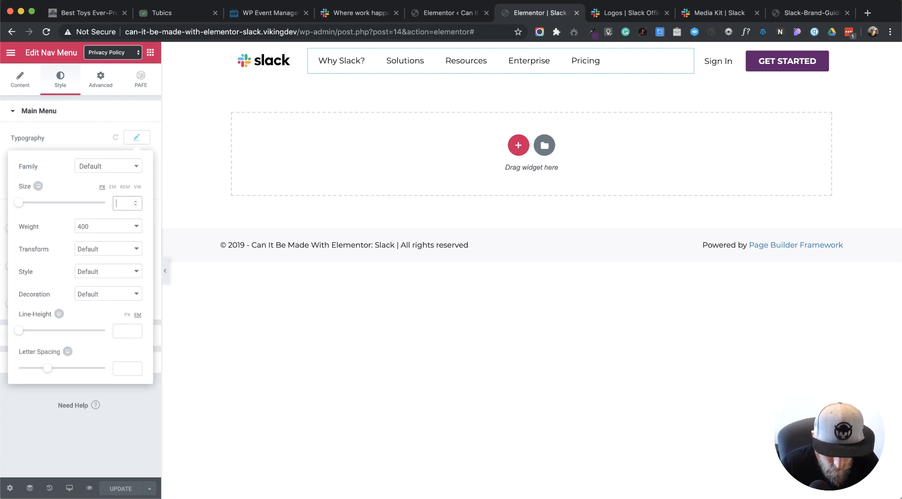
pyautogui.write('15')
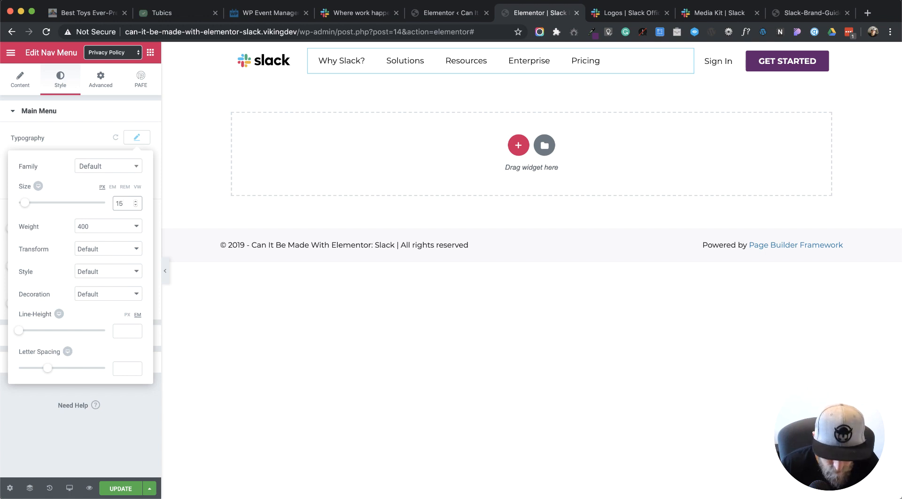
pyautogui.press('Down')
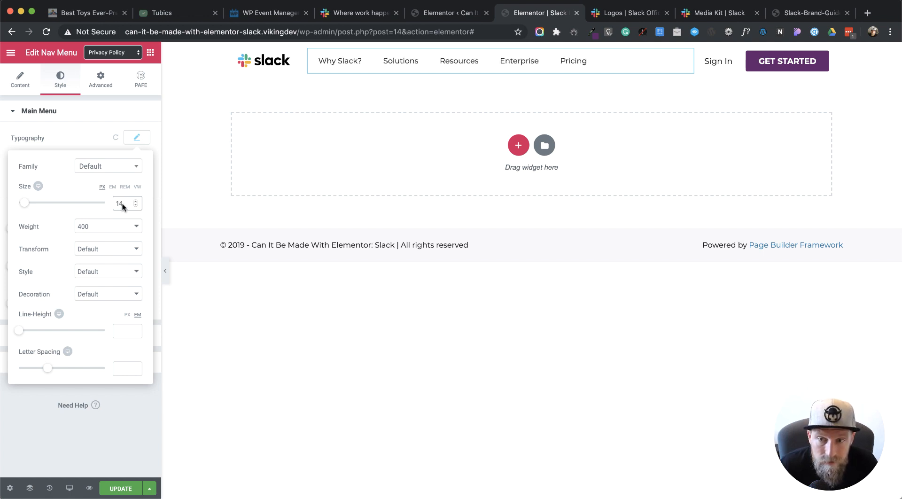
# Step: Set the Sign In heading's typography size to 14 px and update the header template
pyautogui.click(723, 62)
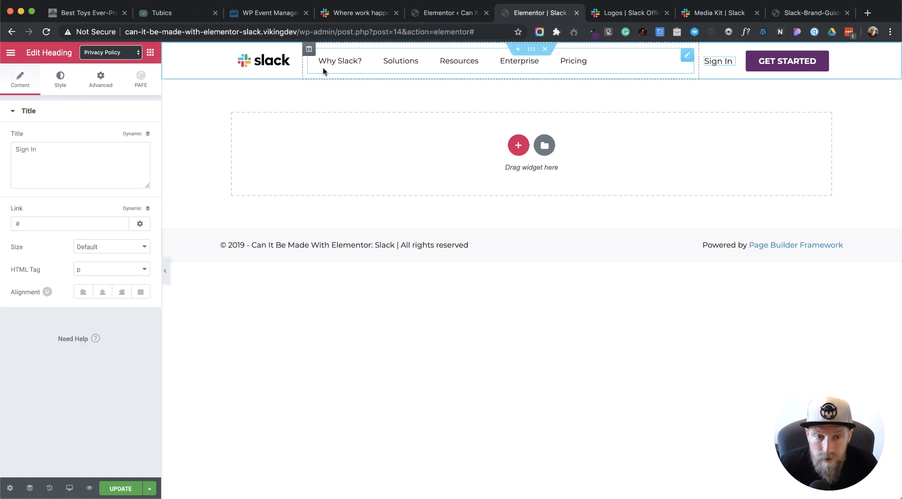
pyautogui.click(60, 80)
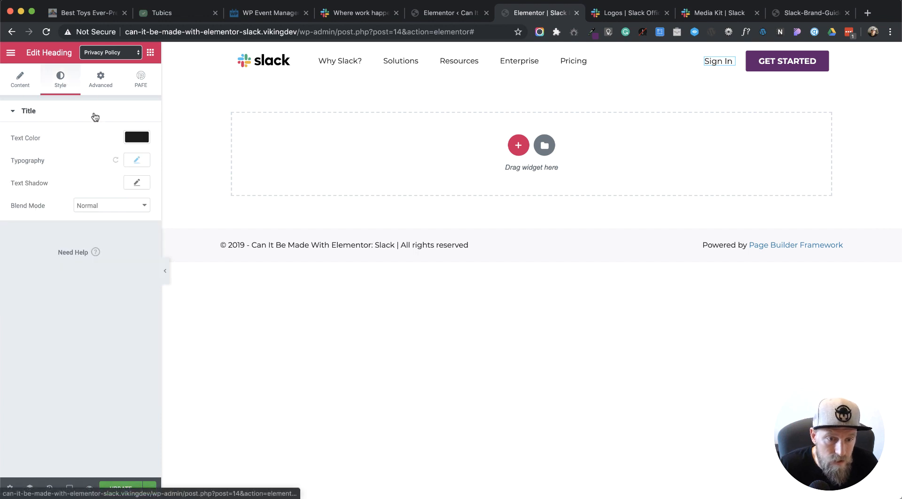
pyautogui.click(136, 160)
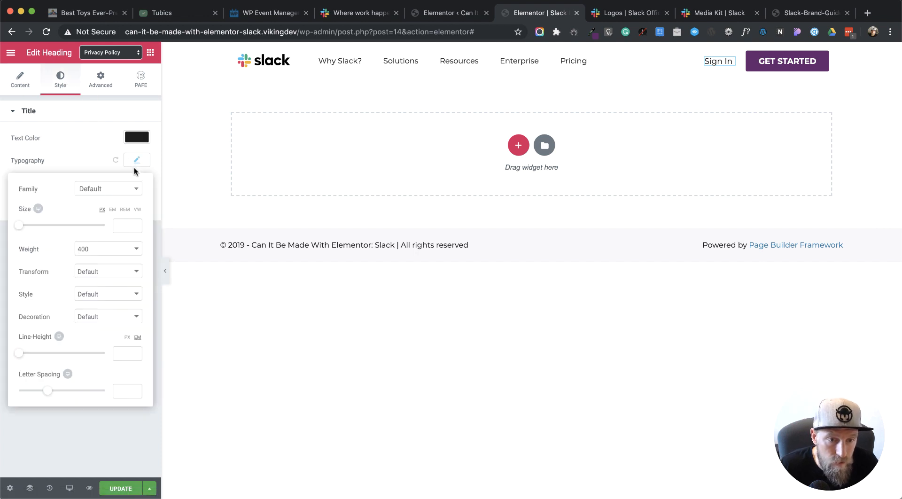
pyautogui.click(126, 227)
pyautogui.write('14')
pyautogui.click(121, 411)
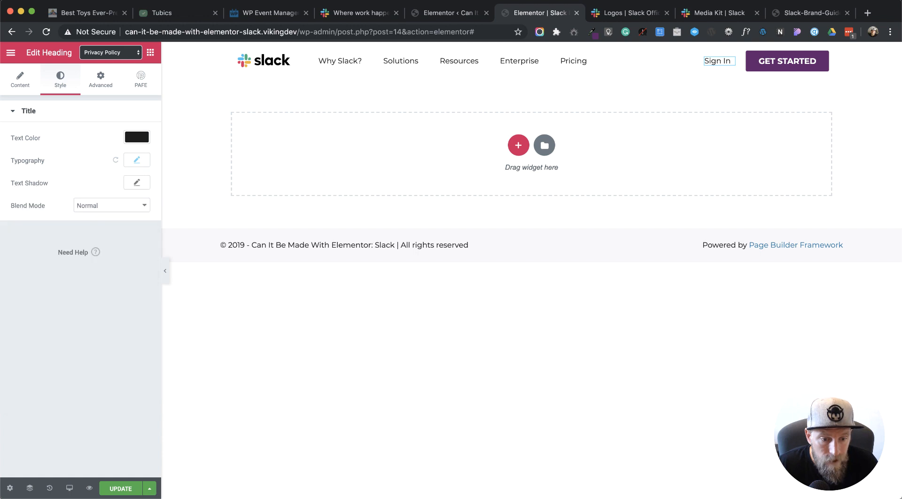
pyautogui.click(120, 488)
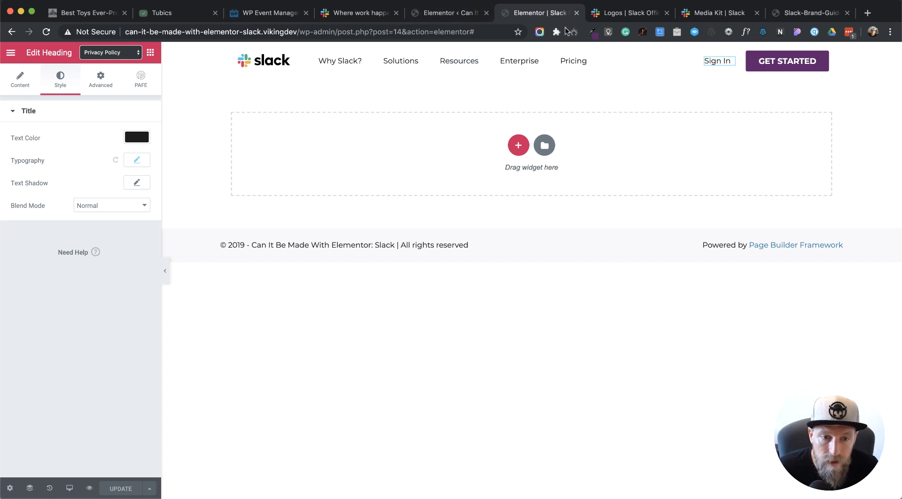
# Step: Close the header template editor and start a new page in the WordPress admin
pyautogui.click(576, 13)
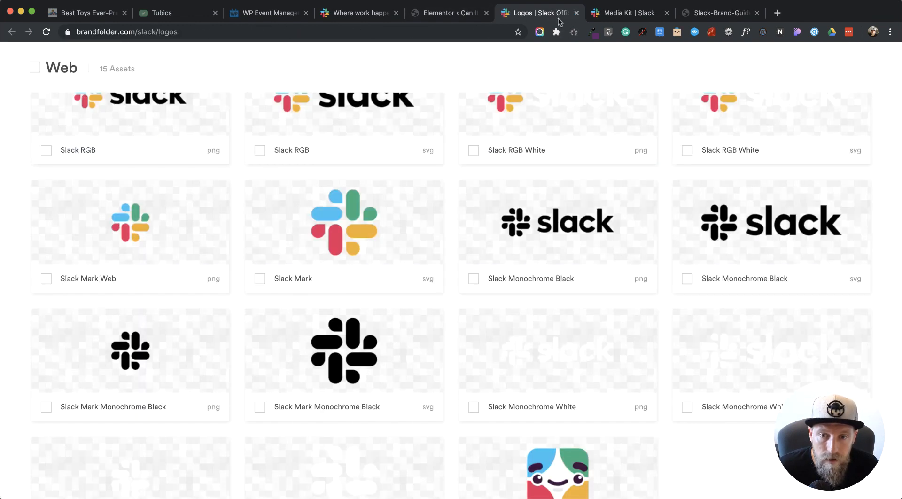
pyautogui.click(454, 14)
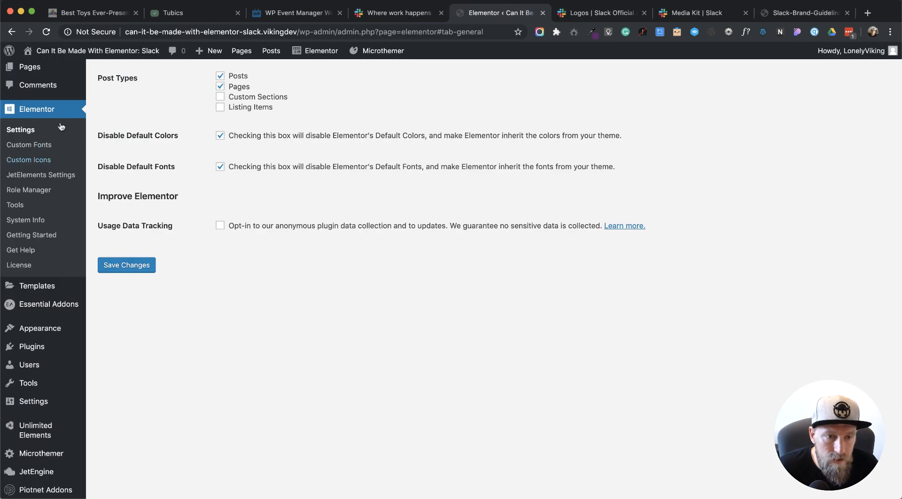
pyautogui.click(29, 69)
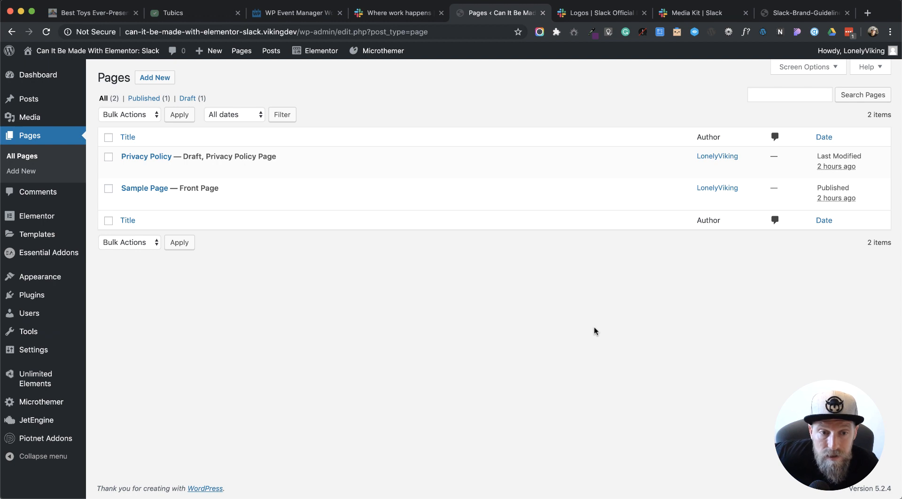
pyautogui.moveTo(596, 210)
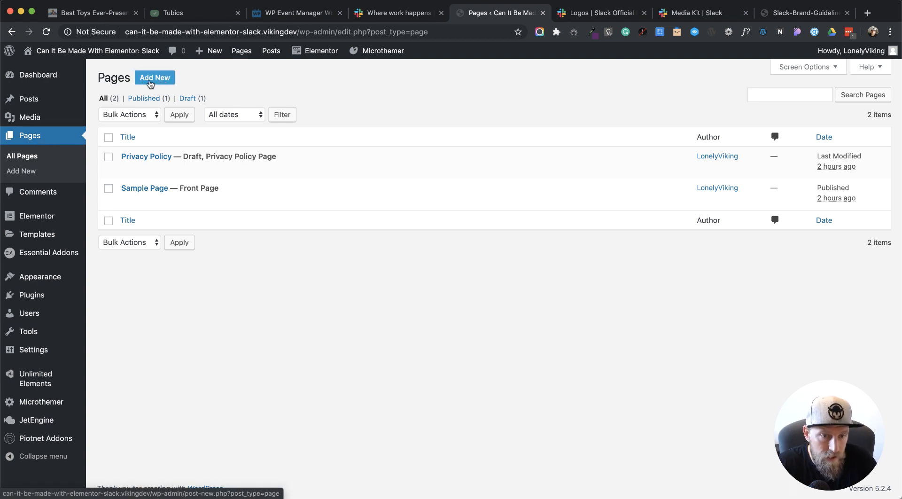
pyautogui.click(153, 83)
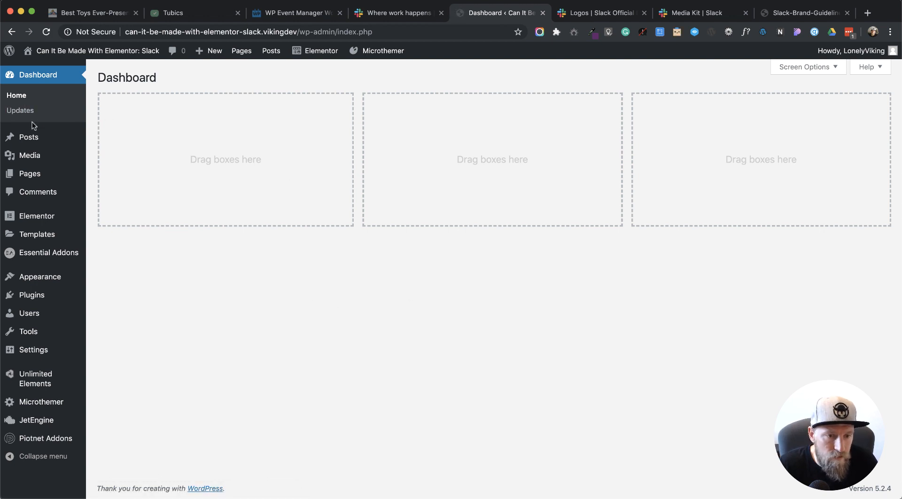
pyautogui.moveTo(28, 176)
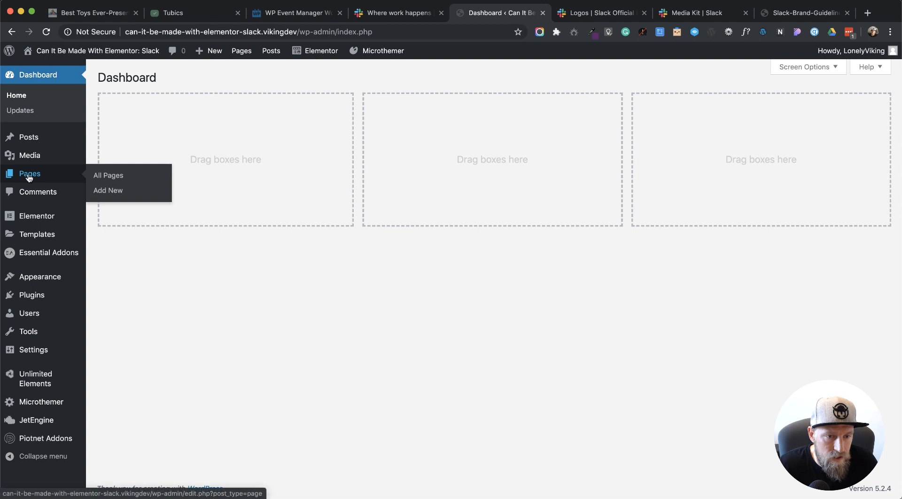
pyautogui.click(108, 192)
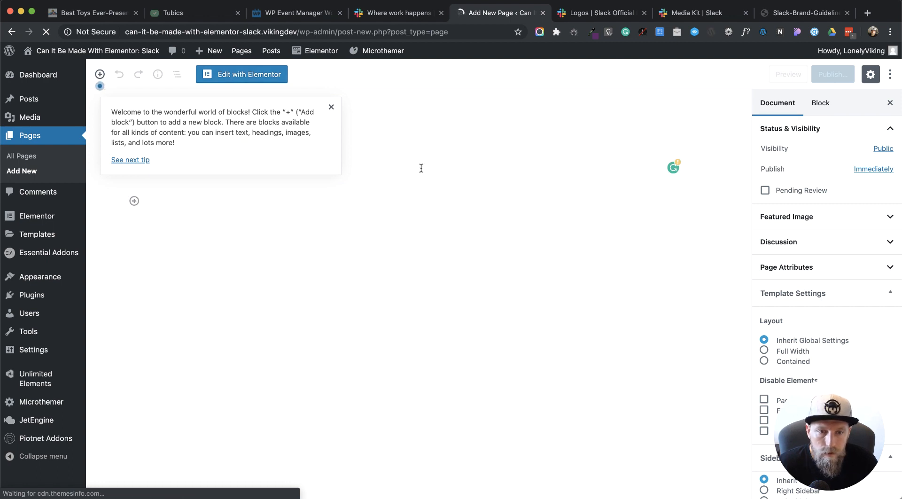
# Step: Dismiss the block editor's welcome tip, title the page "Slack Homepage" and publish it
pyautogui.click(331, 107)
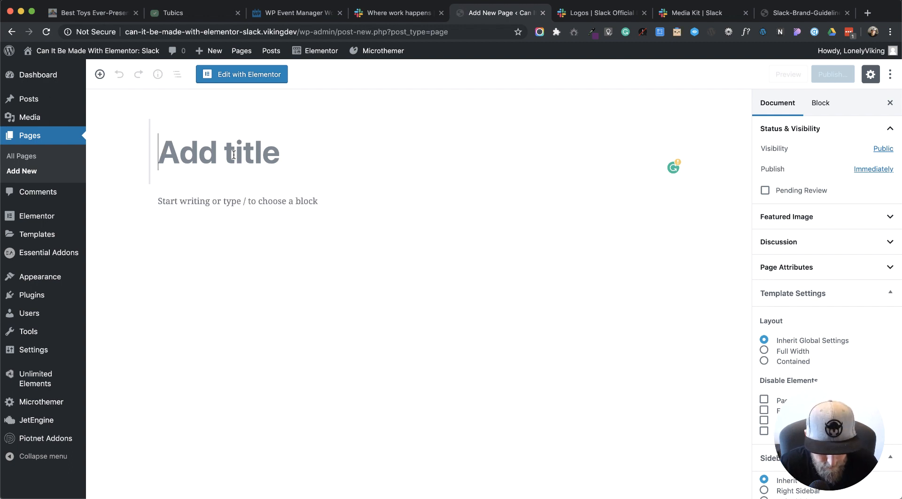
pyautogui.write('Slack Ho')
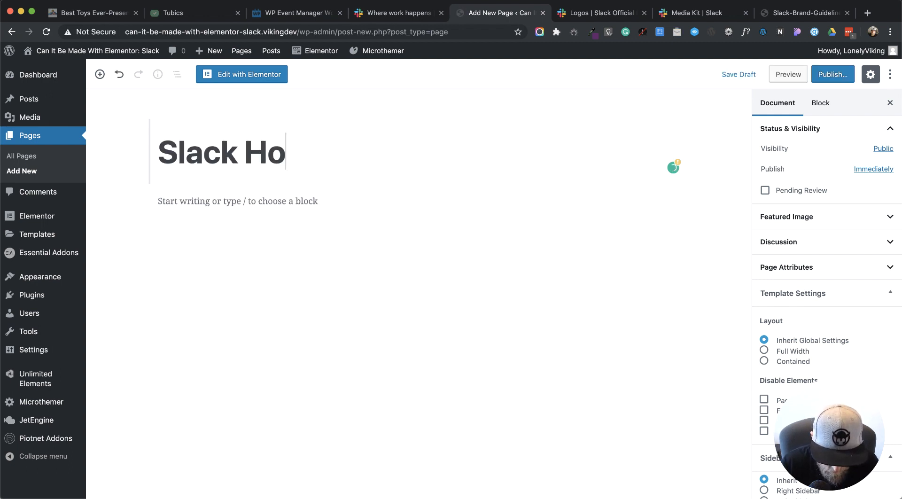
pyautogui.write('mepage')
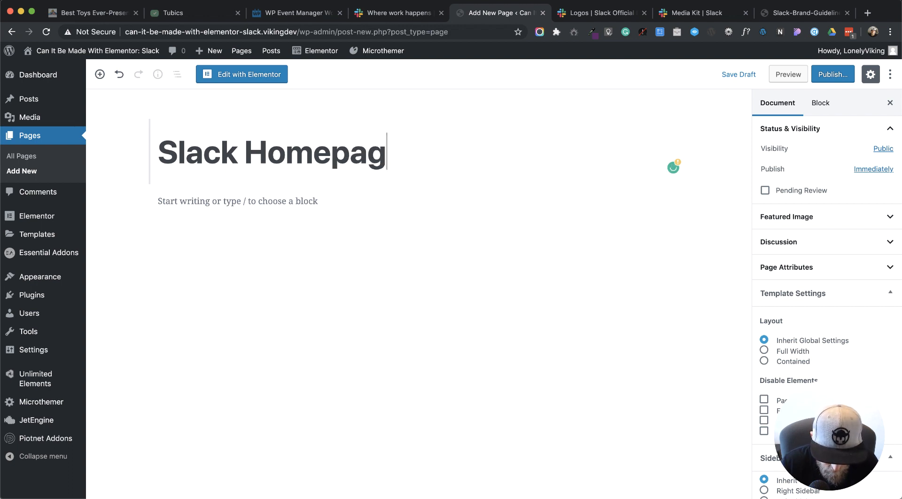
pyautogui.click(827, 79)
pyautogui.click(840, 77)
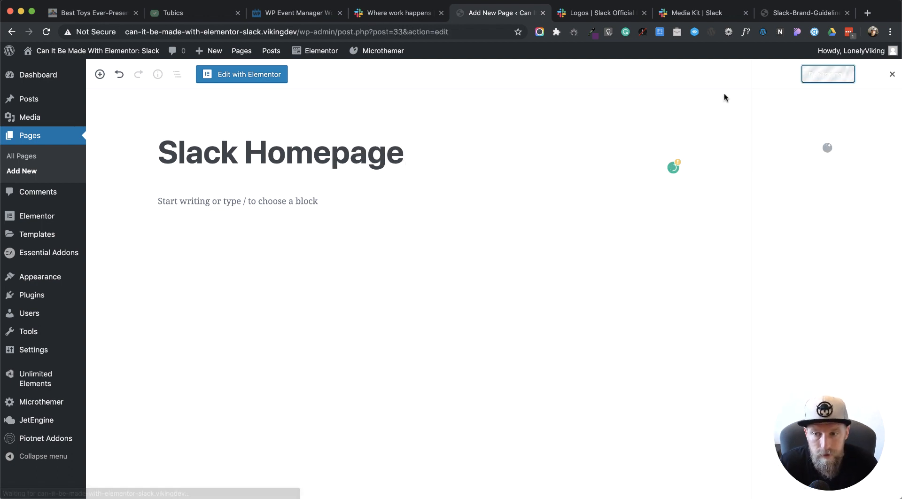
# Step: Open the new page for editing with Elementor and set its page layout to Elementor Full Width
pyautogui.click(269, 77)
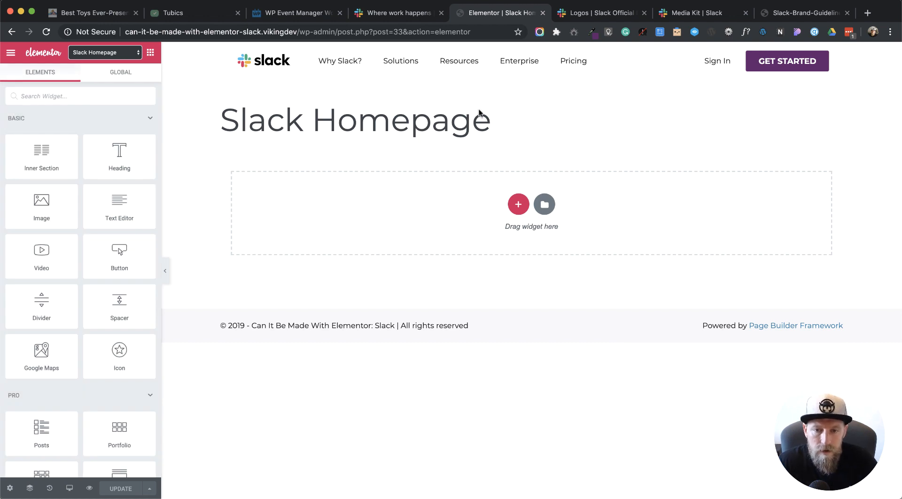
pyautogui.moveTo(495, 126); pyautogui.dragTo(203, 129)
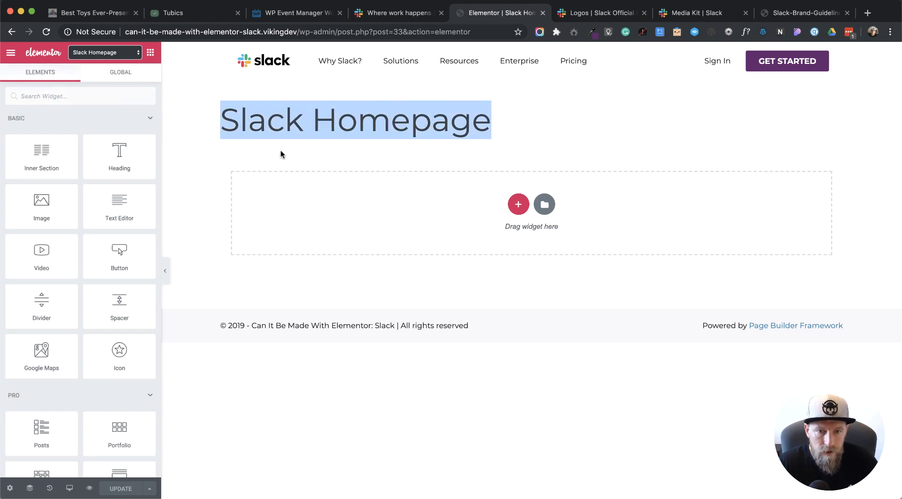
pyautogui.click(289, 161)
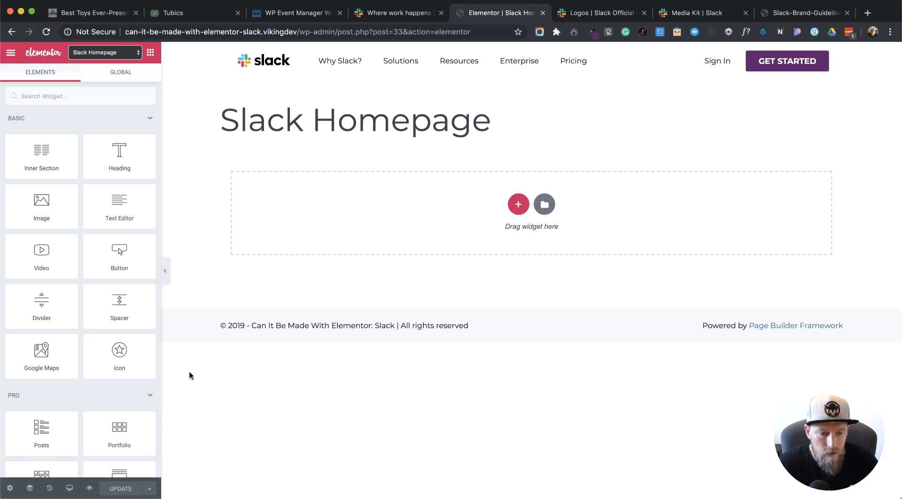
pyautogui.click(10, 490)
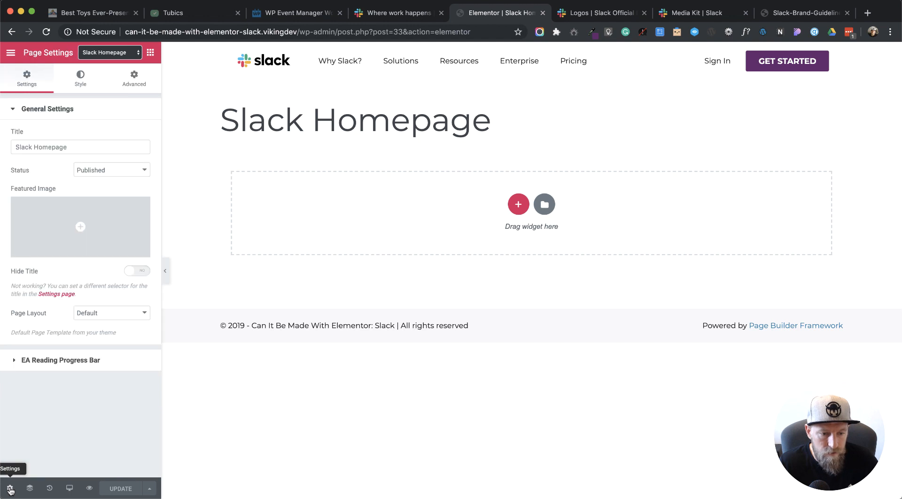
pyautogui.click(120, 313)
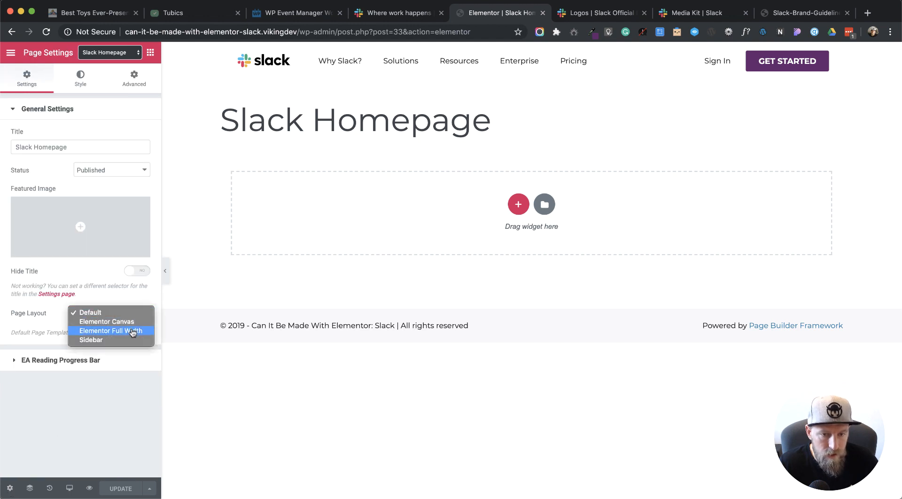
pyautogui.click(133, 331)
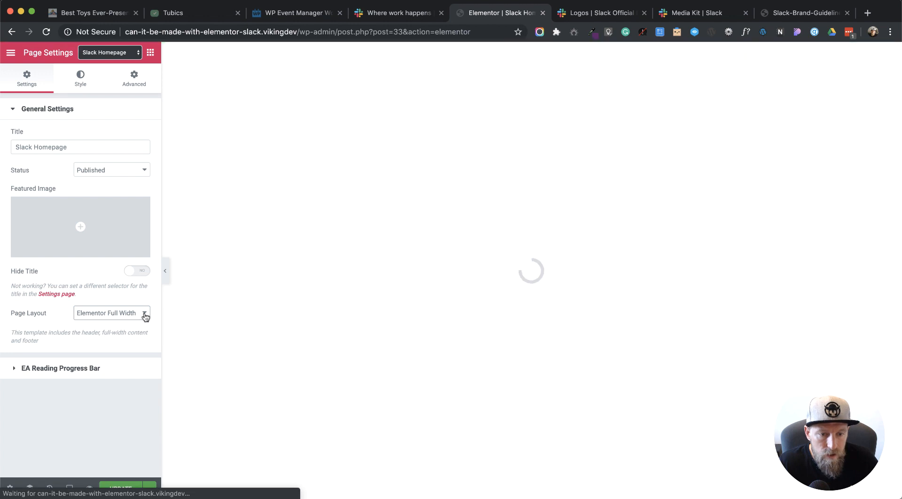
# Step: Confirm Elementor Full Width as the page layout and update the page
pyautogui.click(146, 317)
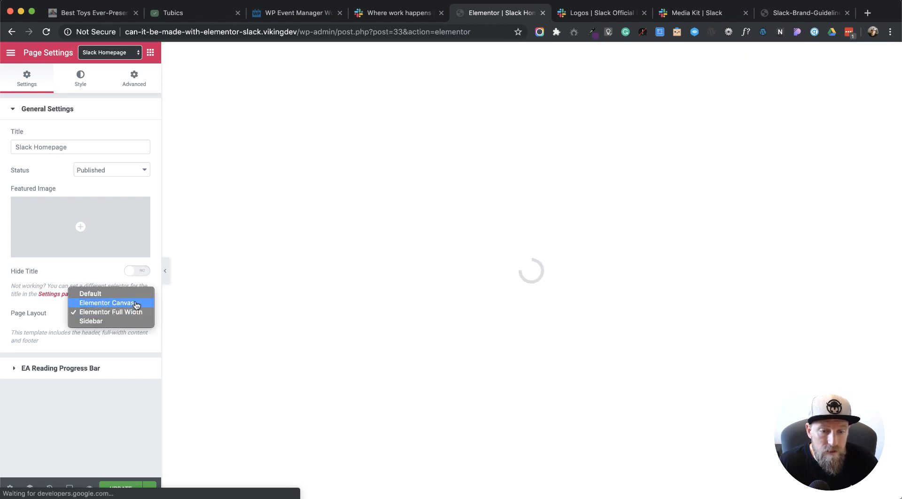
pyautogui.click(136, 313)
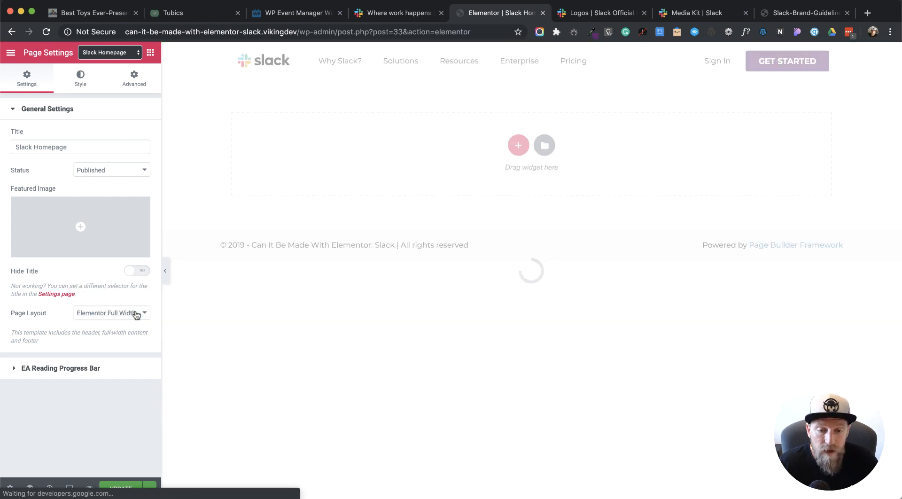
pyautogui.click(142, 319)
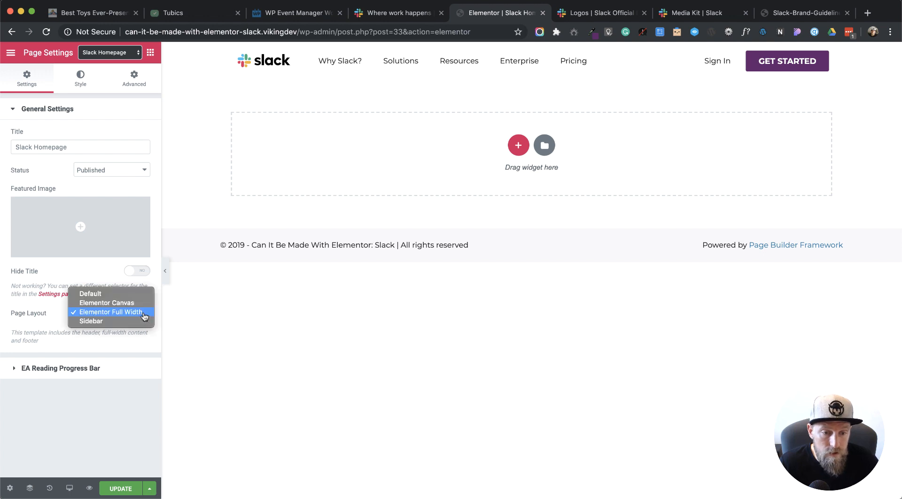
pyautogui.click(141, 394)
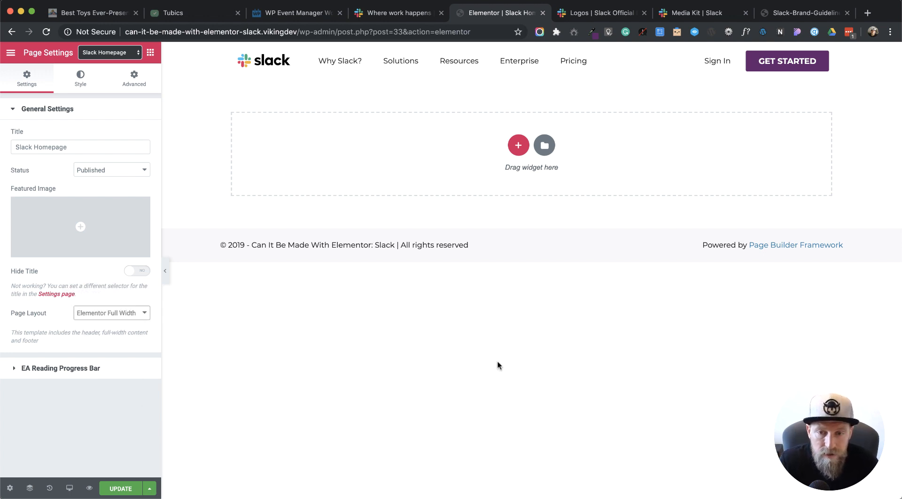
pyautogui.click(140, 489)
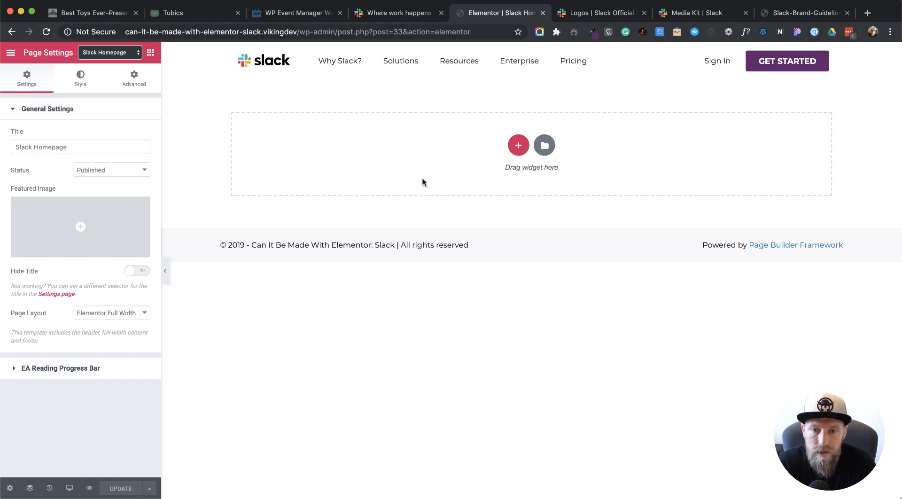
# Step: Check the original Slack homepage for reference and add a section with three equal columns to the new page
pyautogui.click(395, 13)
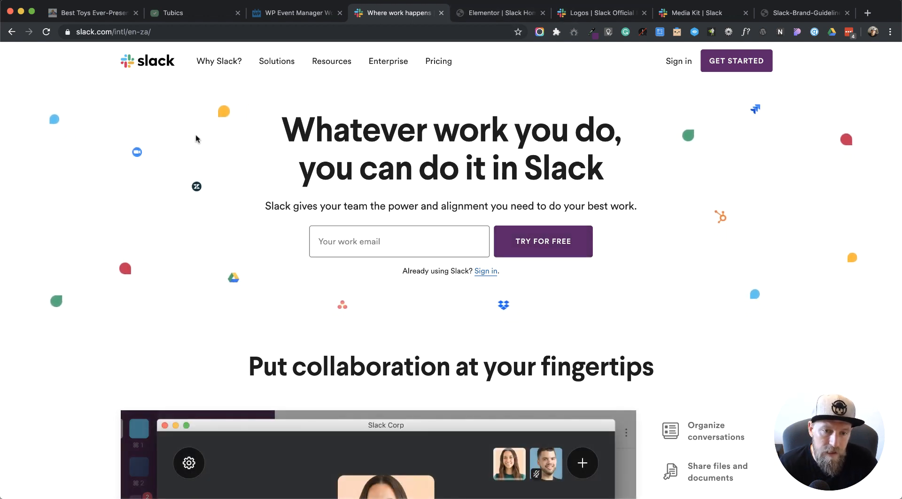
pyautogui.click(595, 14)
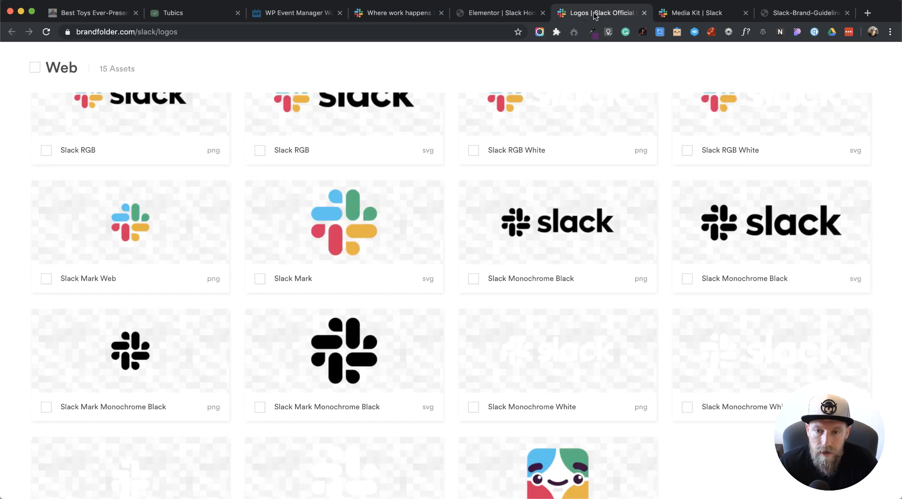
pyautogui.click(493, 16)
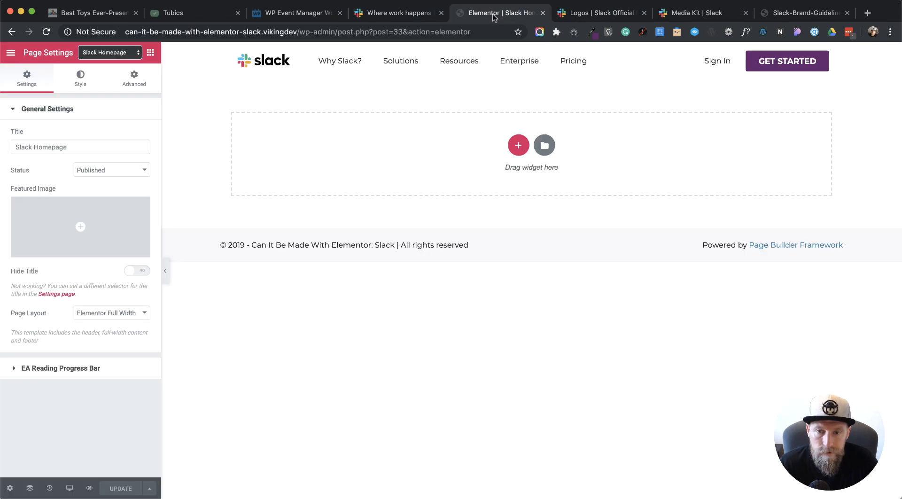
pyautogui.click(518, 145)
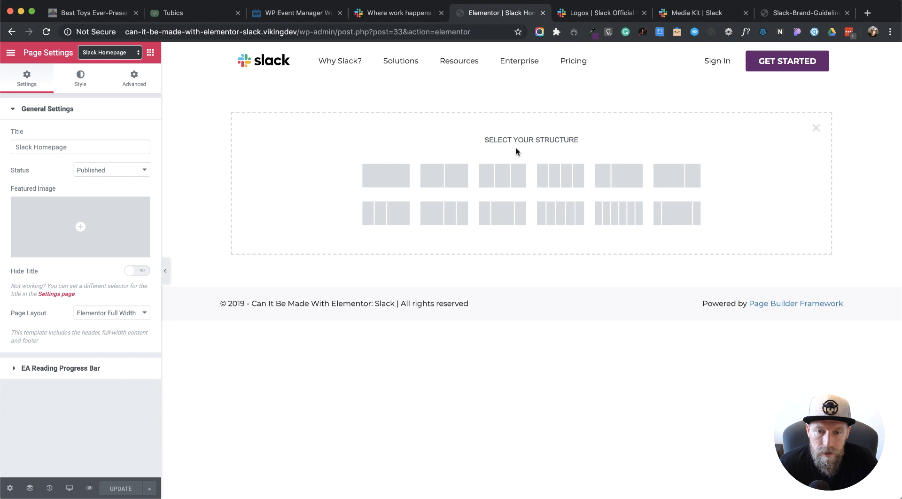
pyautogui.click(501, 177)
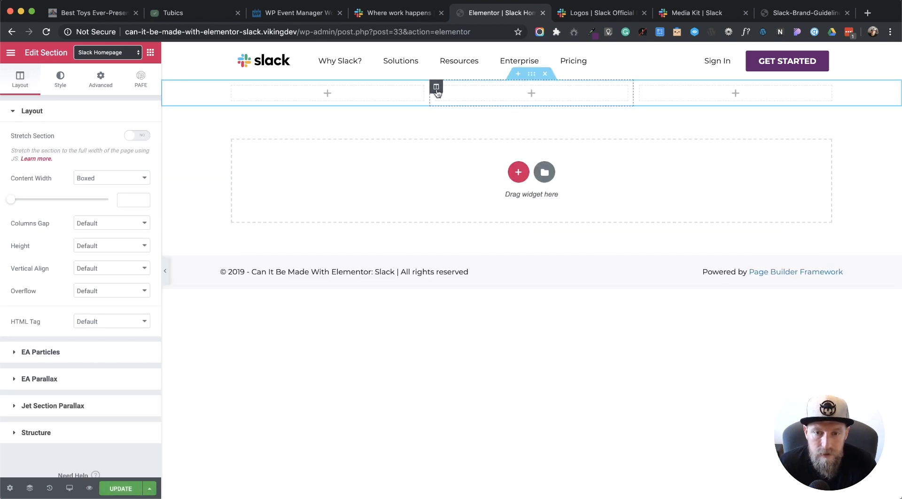
# Step: Set the middle column's width to 50% and both outer columns' widths to 25%, and update the page
pyautogui.click(436, 87)
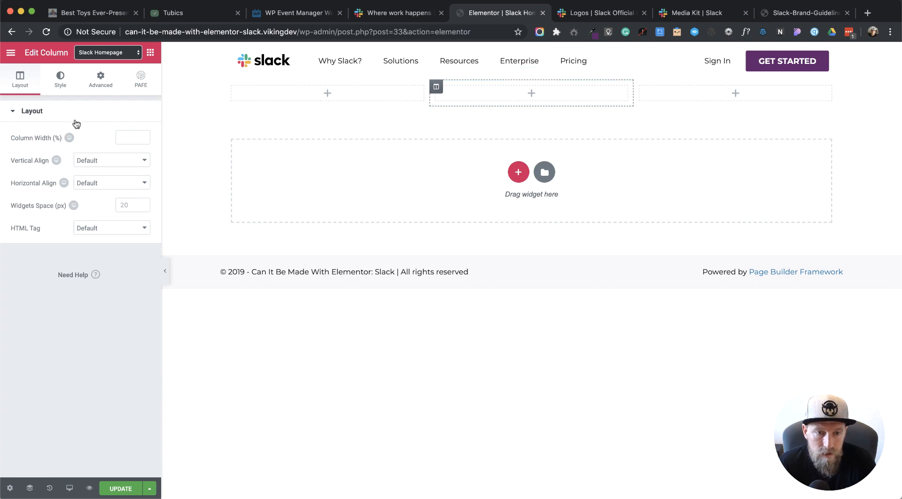
pyautogui.click(124, 137)
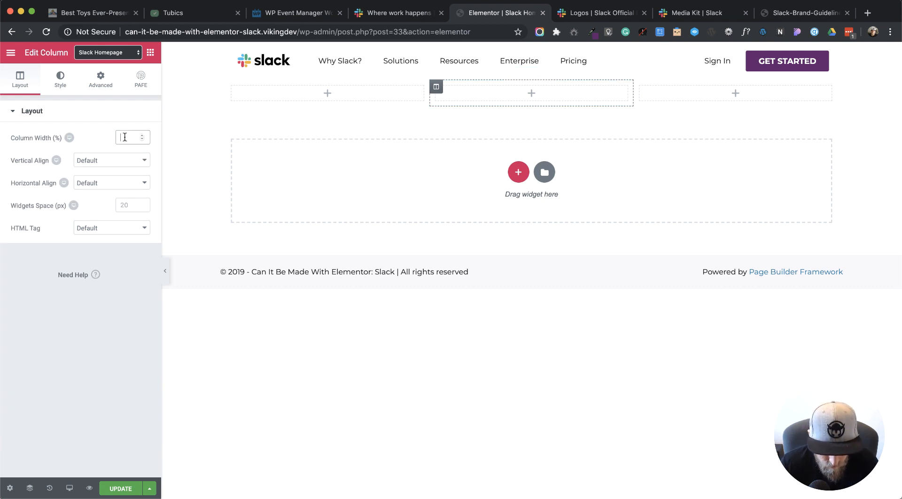
pyautogui.write('50')
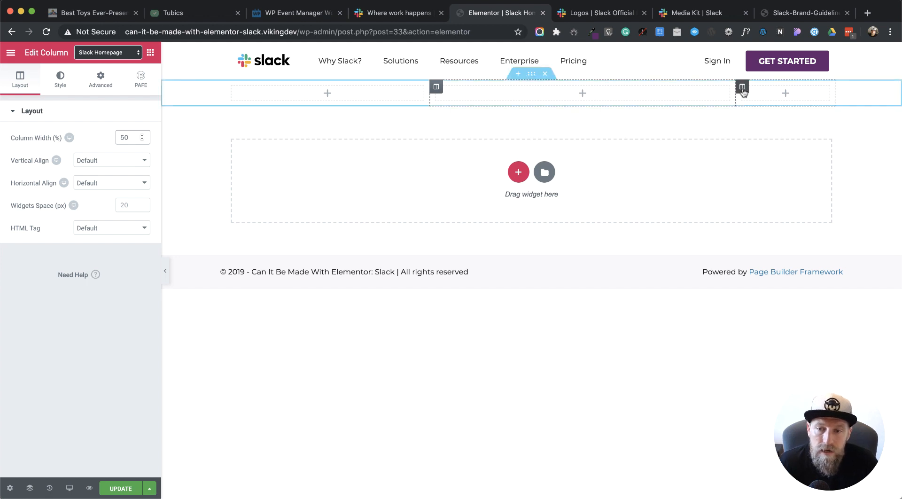
pyautogui.click(743, 90)
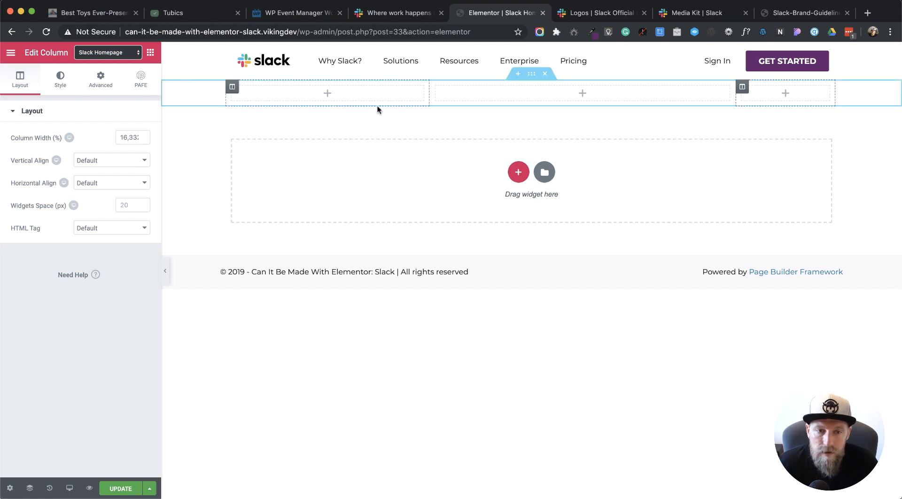
pyautogui.doubleClick(123, 137)
pyautogui.write('25')
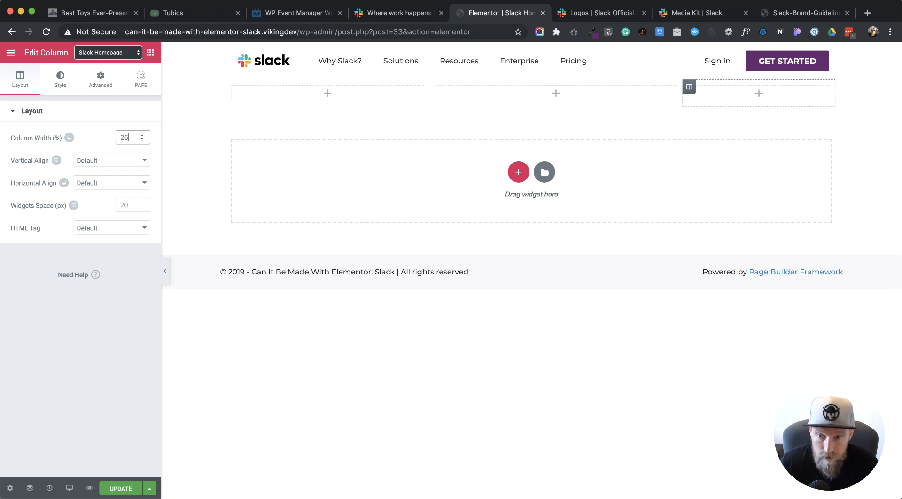
pyautogui.click(232, 87)
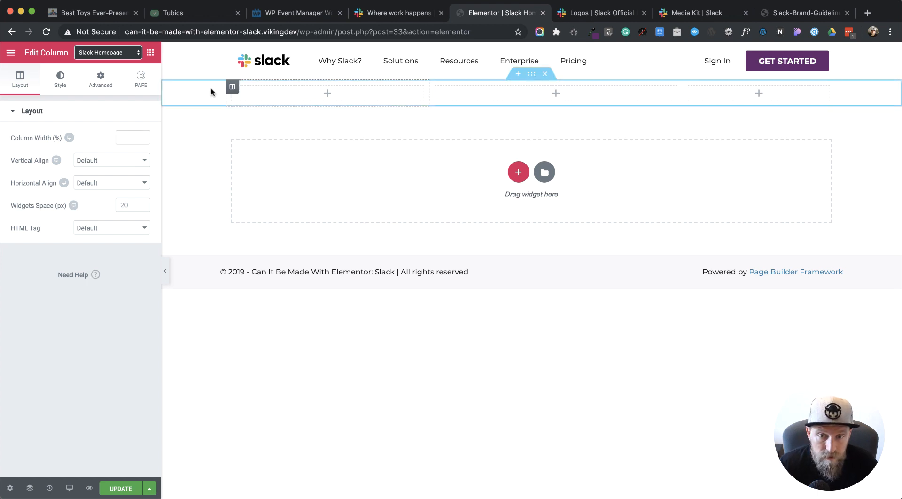
pyautogui.click(130, 133)
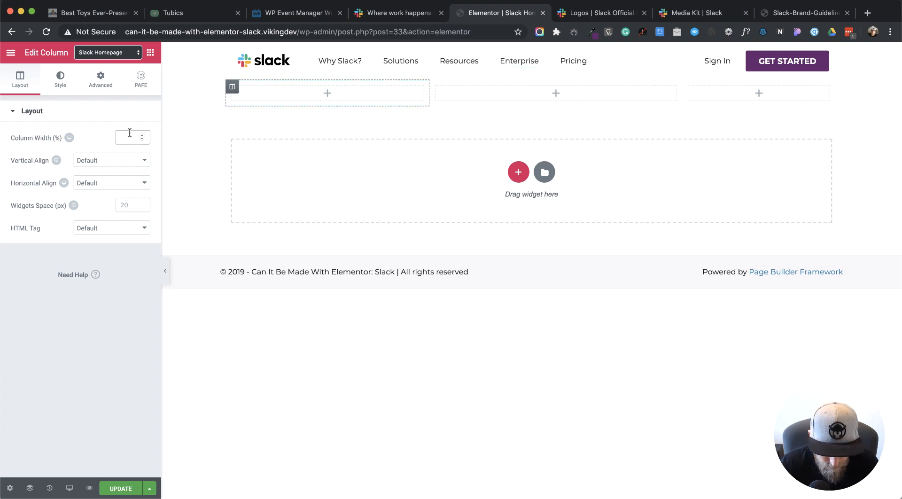
pyautogui.write('25')
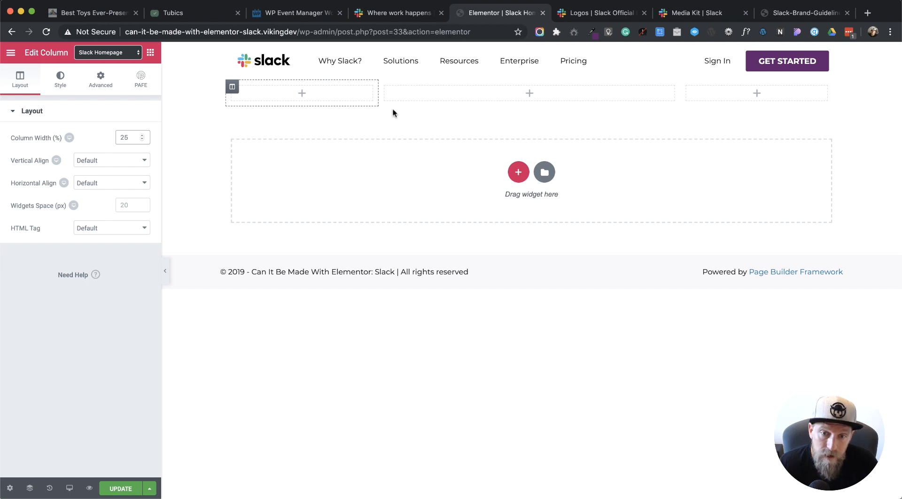
pyautogui.click(386, 88)
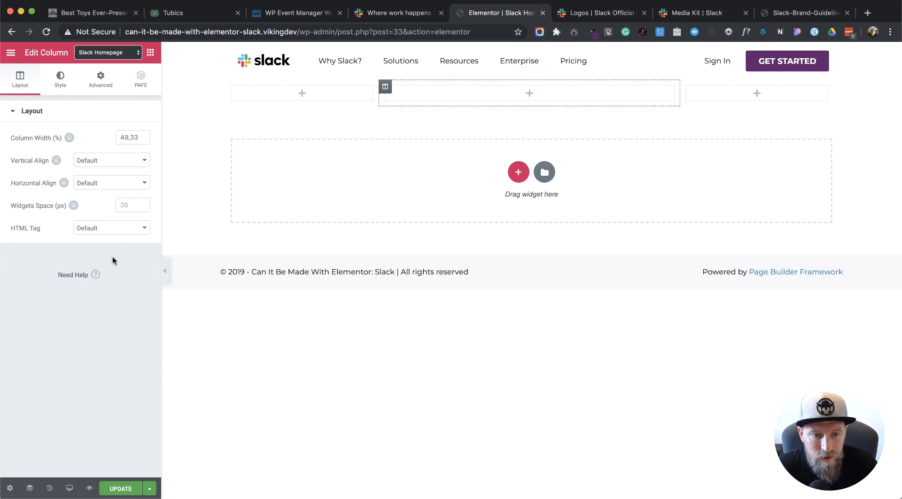
pyautogui.click(121, 488)
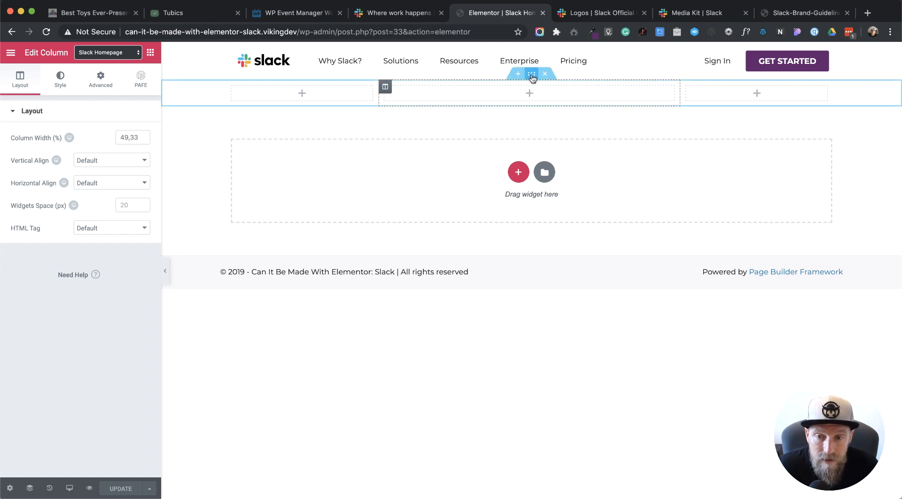
# Step: Set the three-column section's content width to Full Width, preview the layout and update the page
pyautogui.click(532, 75)
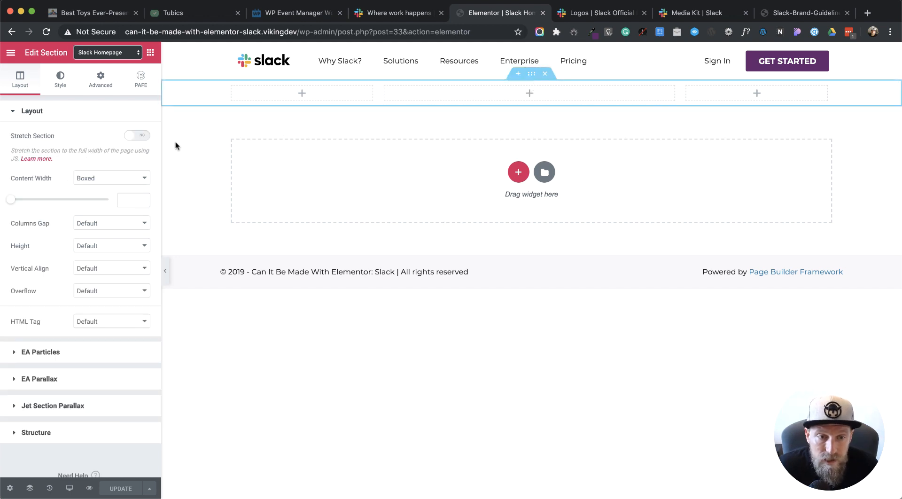
pyautogui.click(111, 179)
pyautogui.click(111, 185)
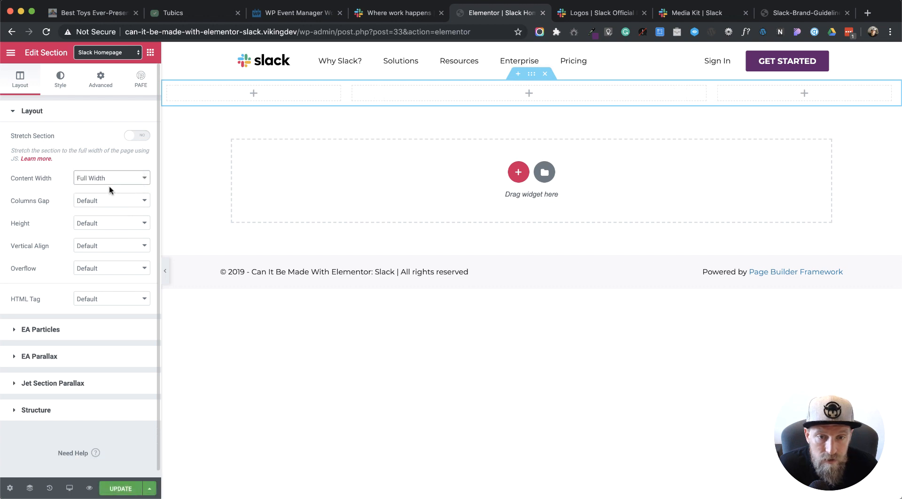
pyautogui.click(167, 281)
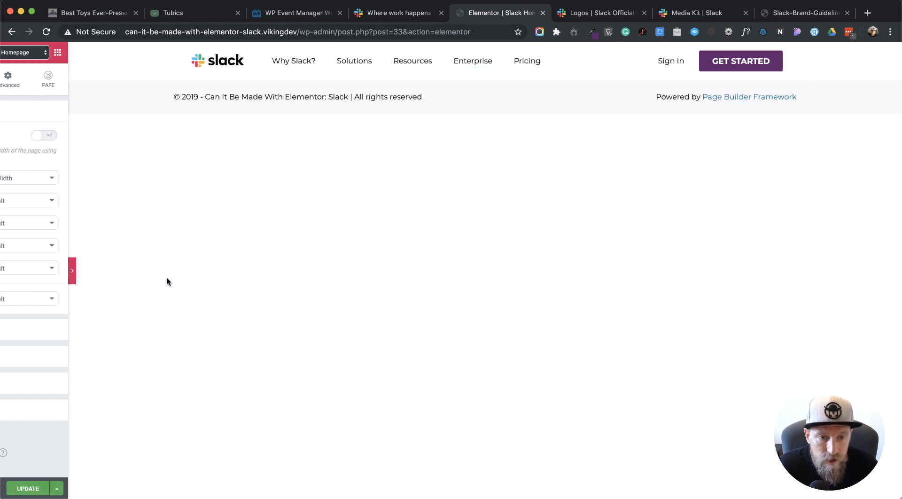
pyautogui.click(4, 271)
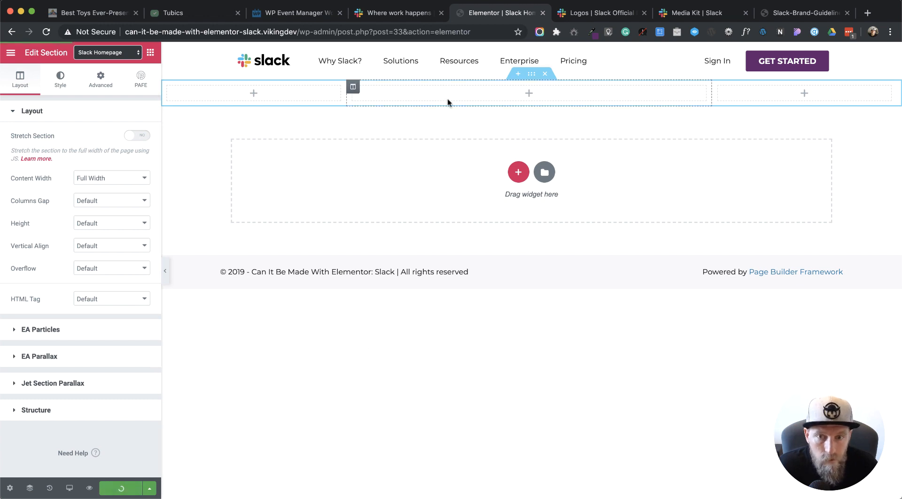
# Step: Add a Heading widget to the middle column, using the headline "Whatever work you do, you can do it in Slack" copied from the original site
pyautogui.click(428, 17)
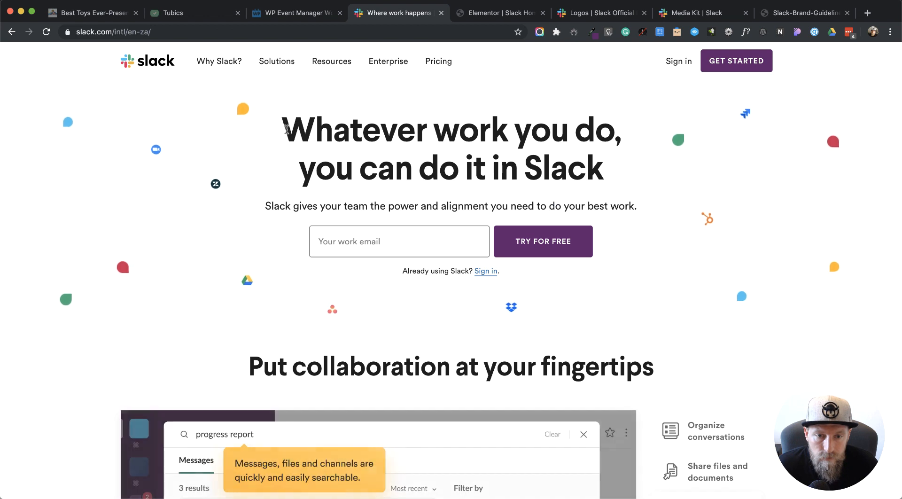
pyautogui.moveTo(282, 126); pyautogui.dragTo(605, 177)
pyautogui.press('super+c')
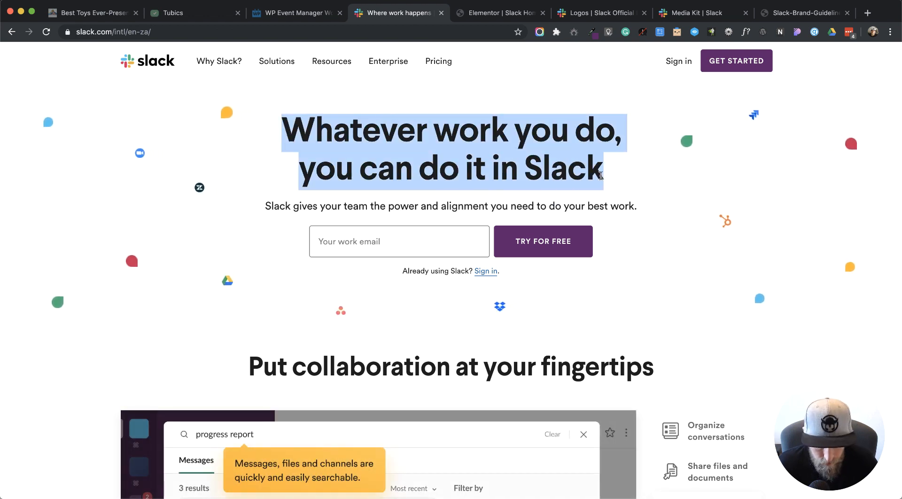
pyautogui.click(496, 19)
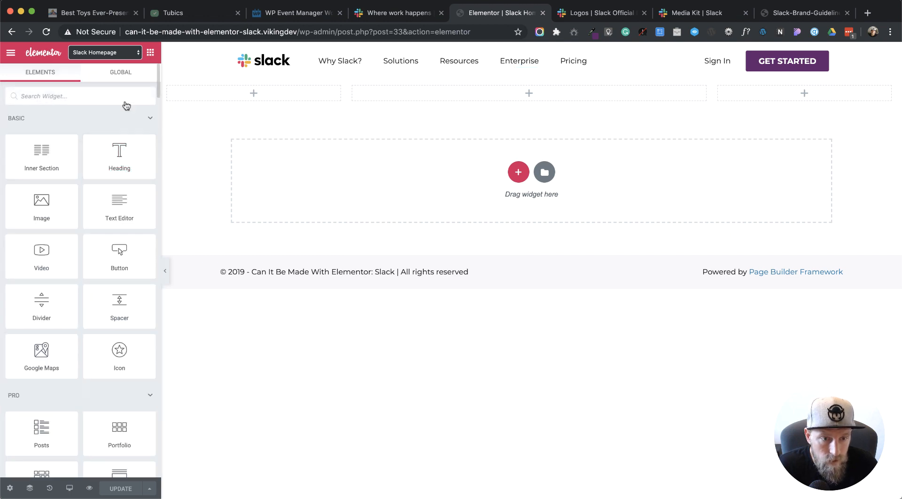
pyautogui.moveTo(118, 161); pyautogui.dragTo(507, 97)
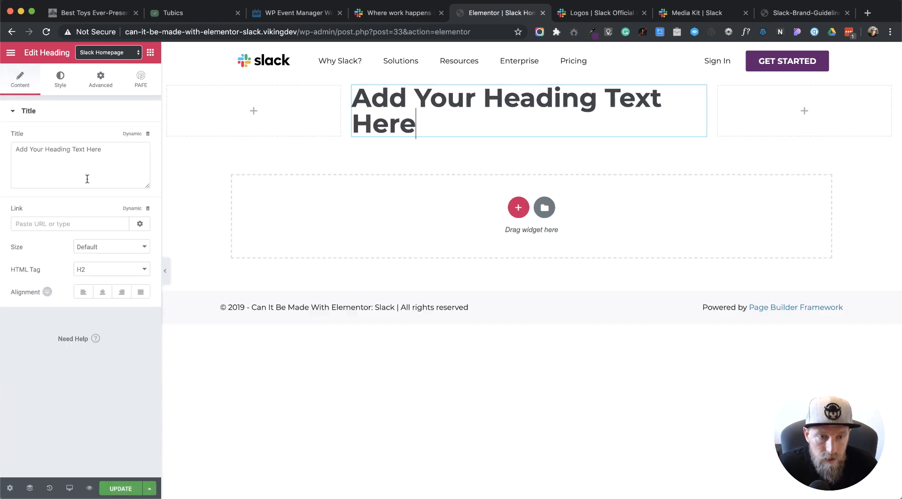
pyautogui.moveTo(106, 152); pyautogui.dragTo(18, 149)
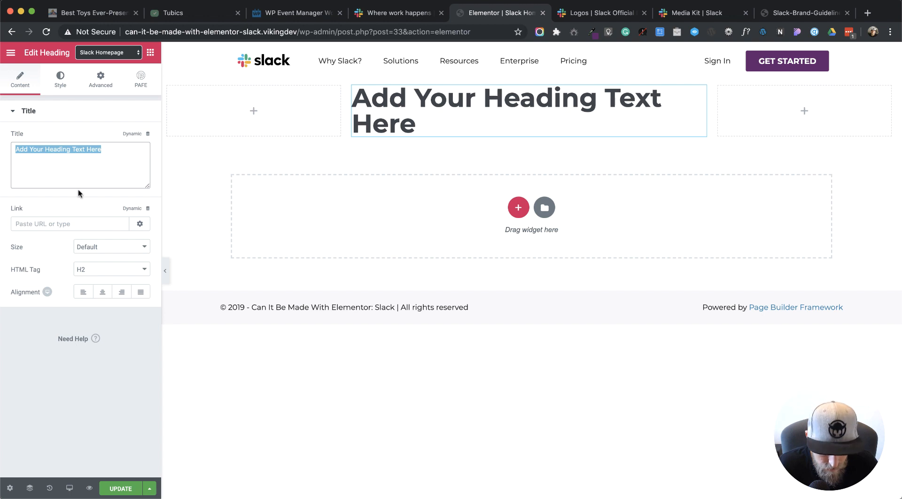
pyautogui.press('super+v')
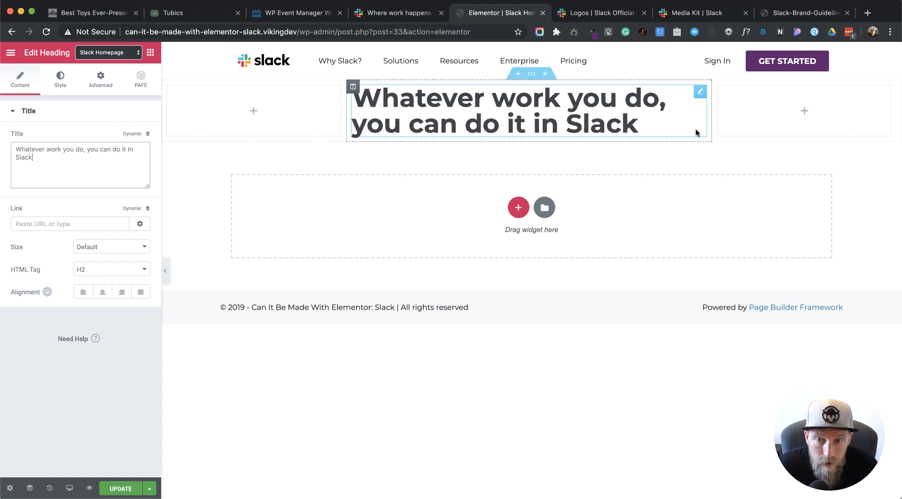
# Step: Open the typography settings of the new heading in the middle column
pyautogui.click(57, 90)
pyautogui.click(138, 161)
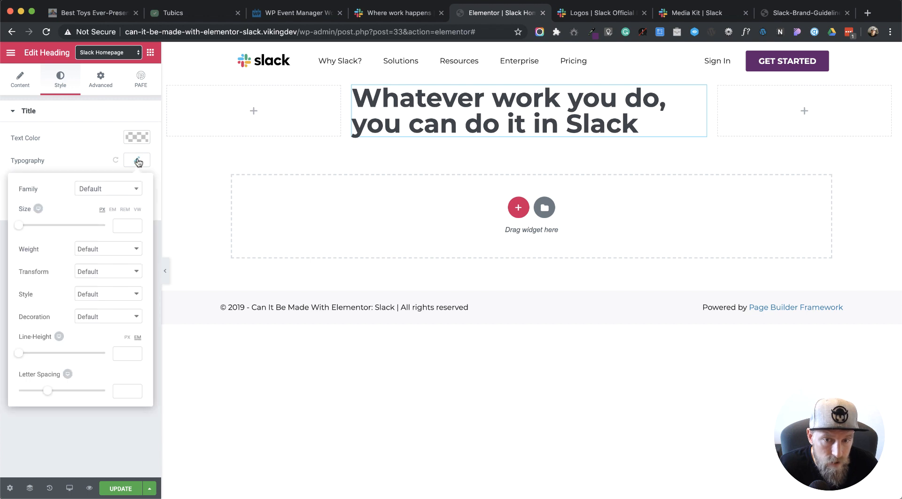
# Step: Change the HTML tag of the heading "Whatever work you do, you can do it in Slack" to H1
pyautogui.click(68, 94)
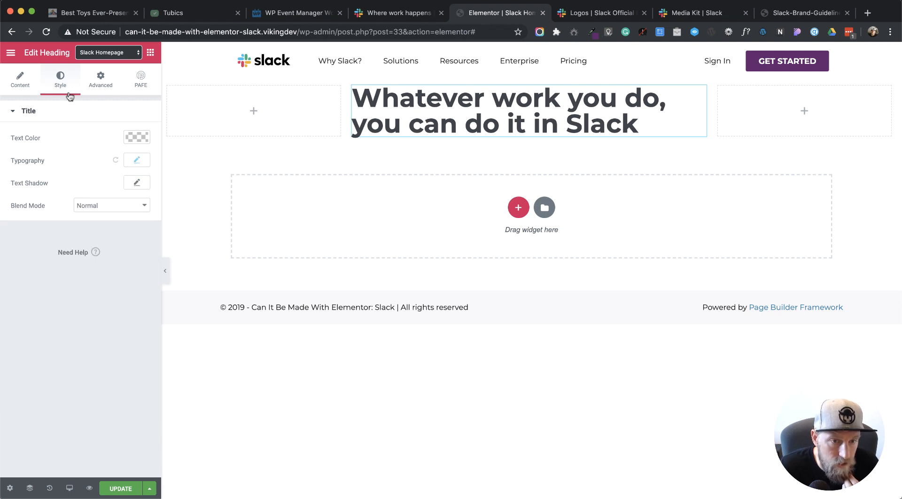
pyautogui.click(20, 83)
pyautogui.click(119, 271)
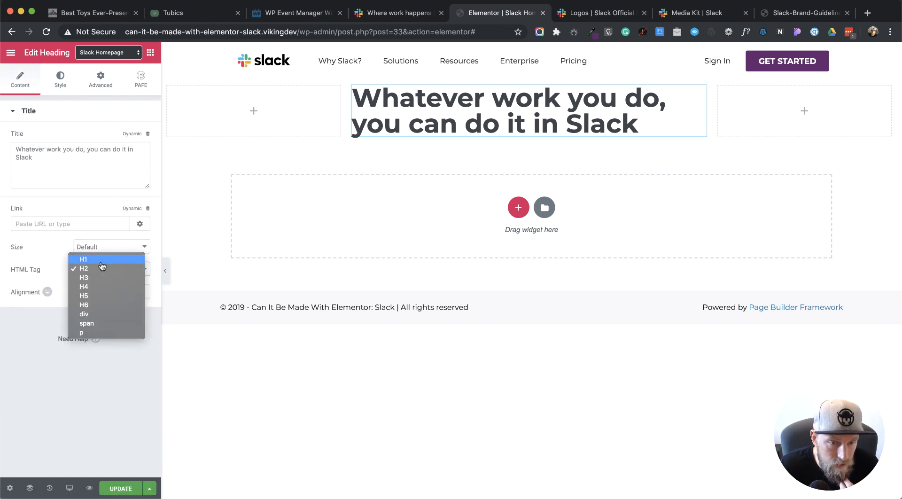
pyautogui.click(101, 260)
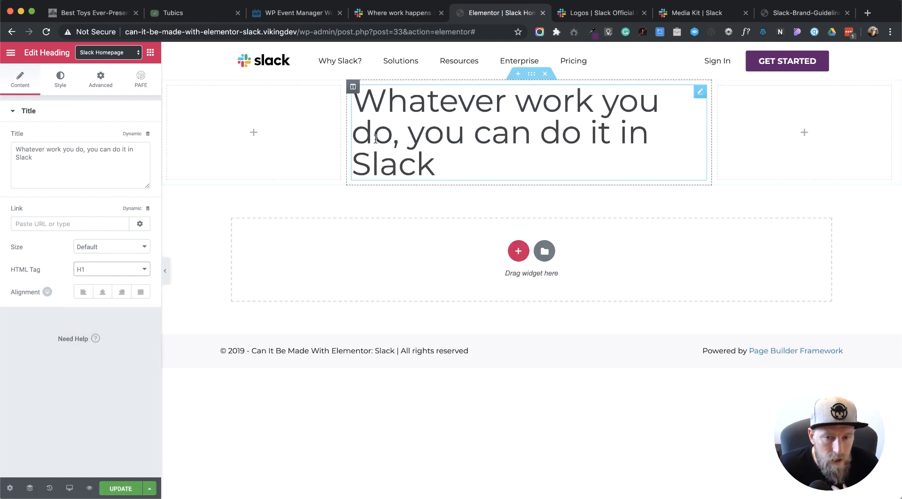
# Step: Replace the heading's text directly on the canvas with the copied "Whatever work you do, you can do it in Slack"
pyautogui.moveTo(356, 121); pyautogui.dragTo(352, 94)
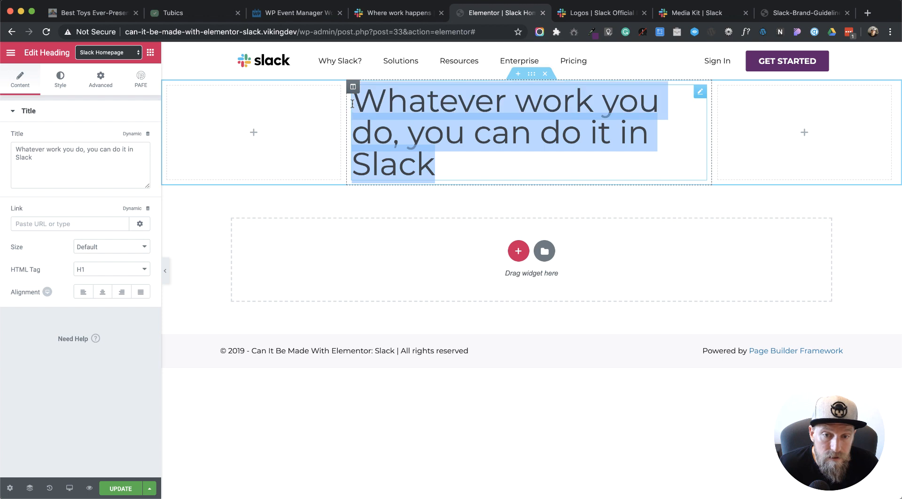
pyautogui.press('super+v')
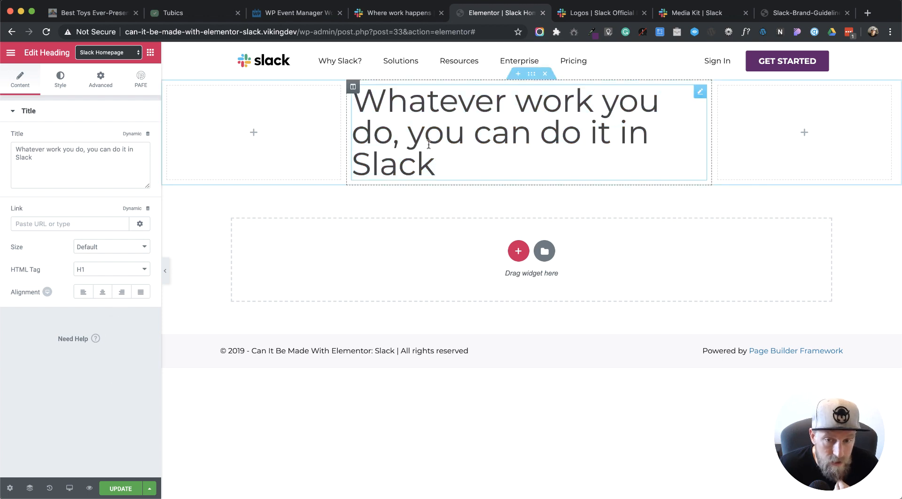
pyautogui.moveTo(436, 171); pyautogui.dragTo(353, 97)
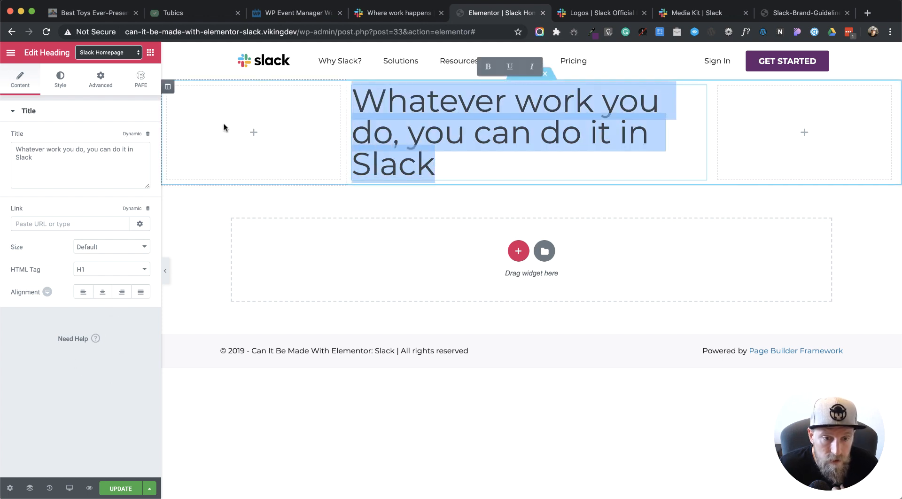
# Step: Reset the heading's typography, set its font weight to 700 and preview the page at full width
pyautogui.click(62, 82)
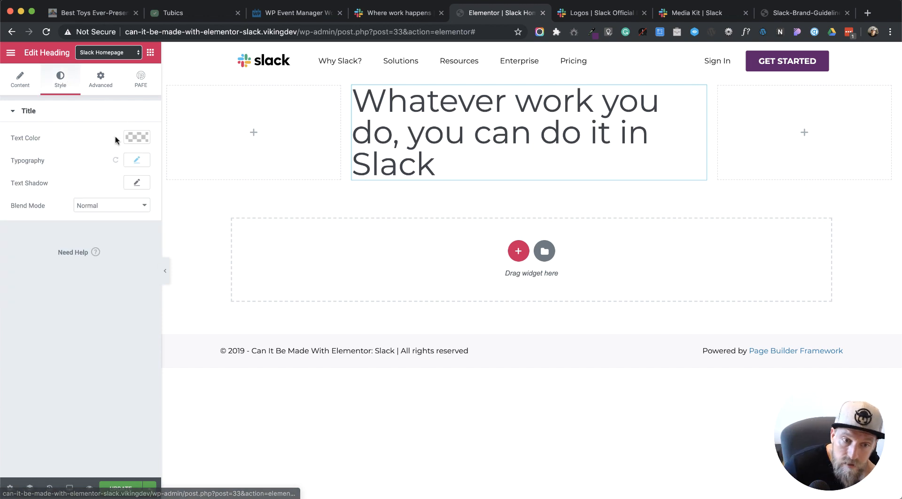
pyautogui.click(137, 161)
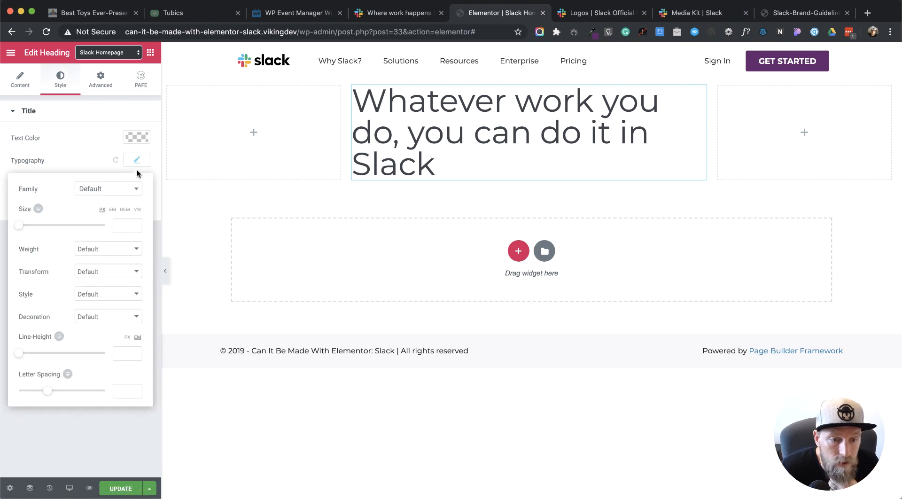
pyautogui.click(84, 147)
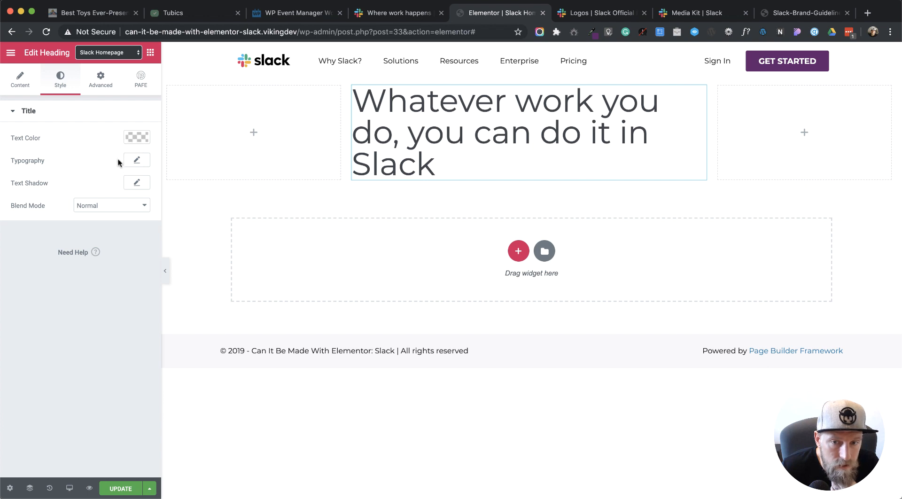
pyautogui.click(136, 161)
pyautogui.click(107, 249)
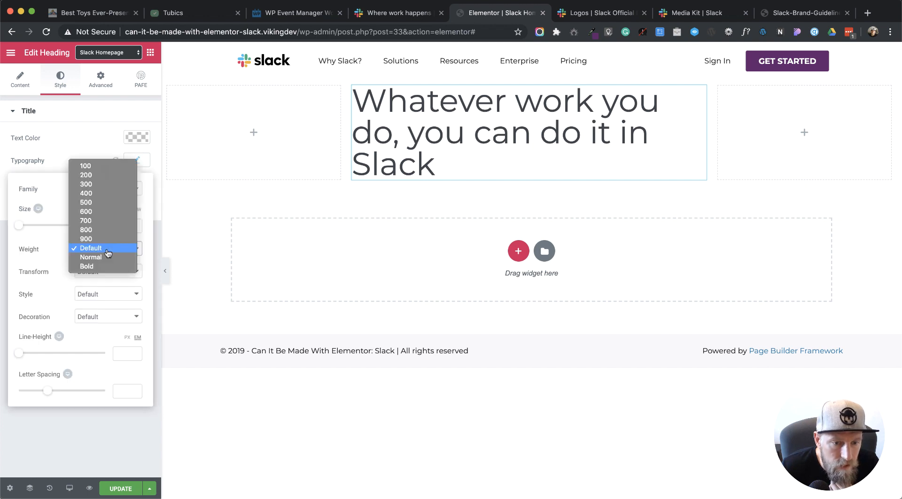
pyautogui.click(96, 221)
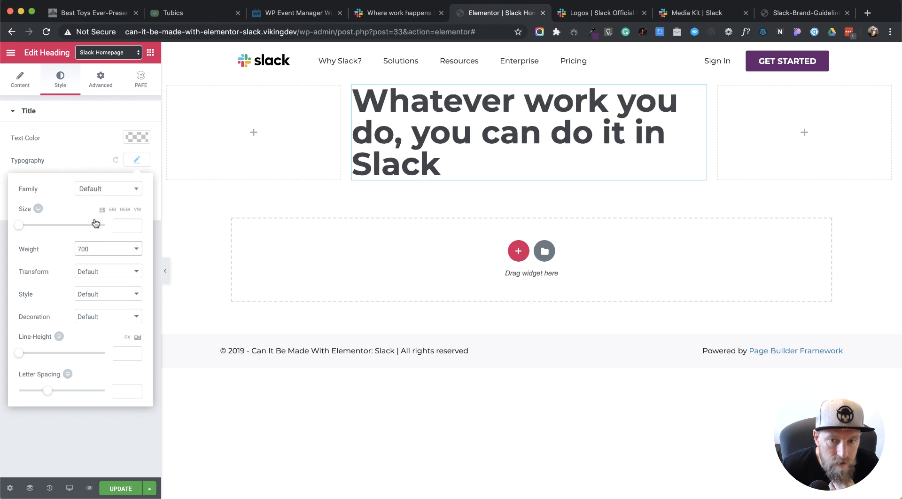
pyautogui.click(168, 271)
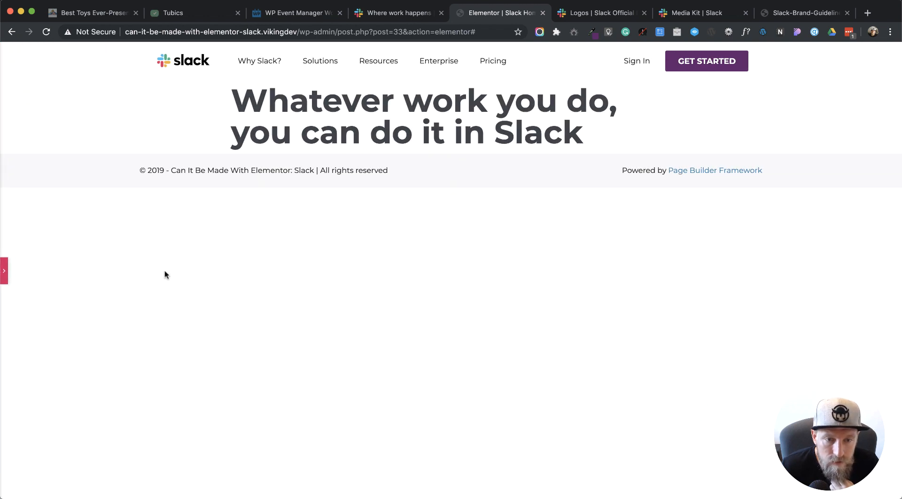
pyautogui.click(5, 272)
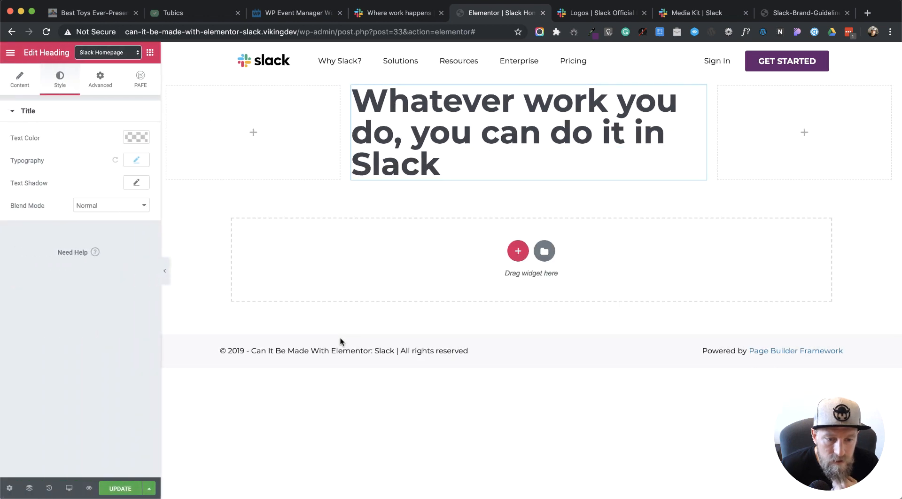
# Step: Center-align the heading and compare it at full width with the headline on the original Slack homepage
pyautogui.click(7, 88)
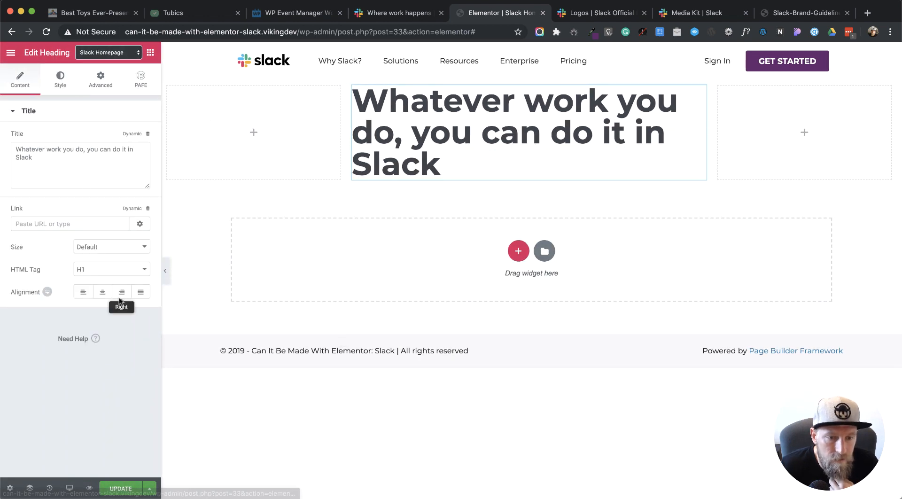
pyautogui.click(102, 293)
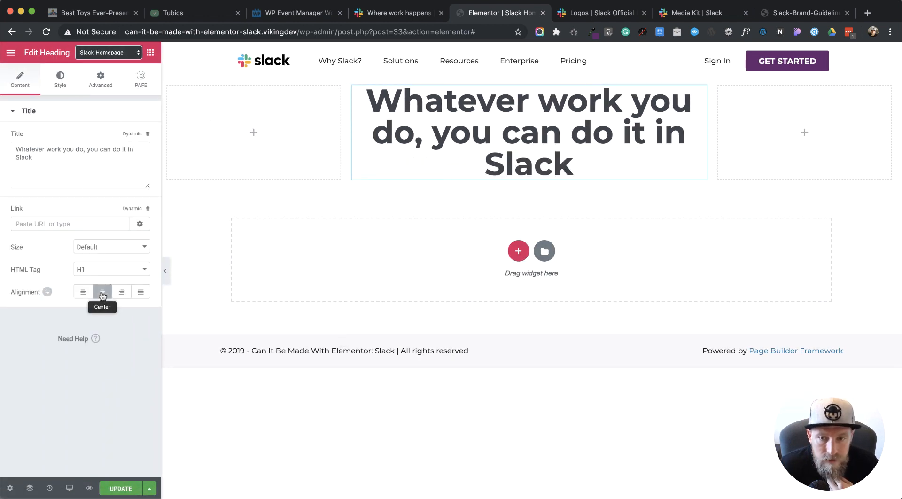
pyautogui.click(169, 271)
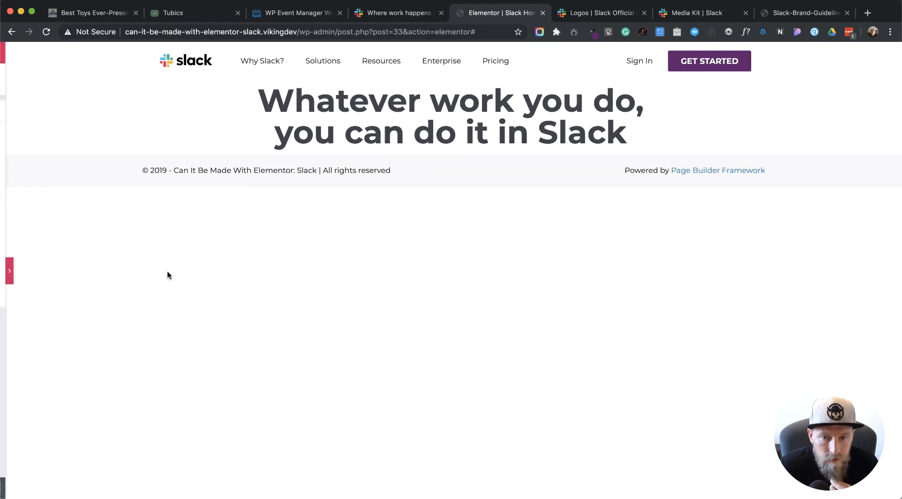
pyautogui.click(393, 13)
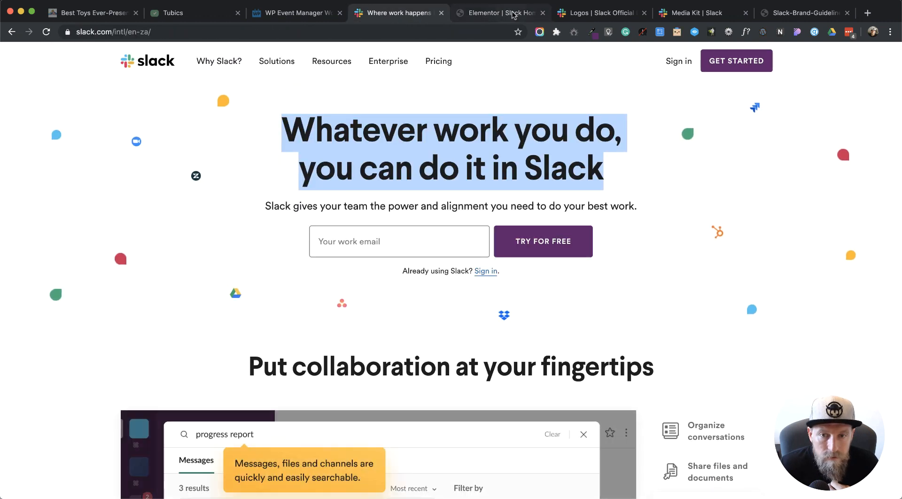
pyautogui.click(491, 129)
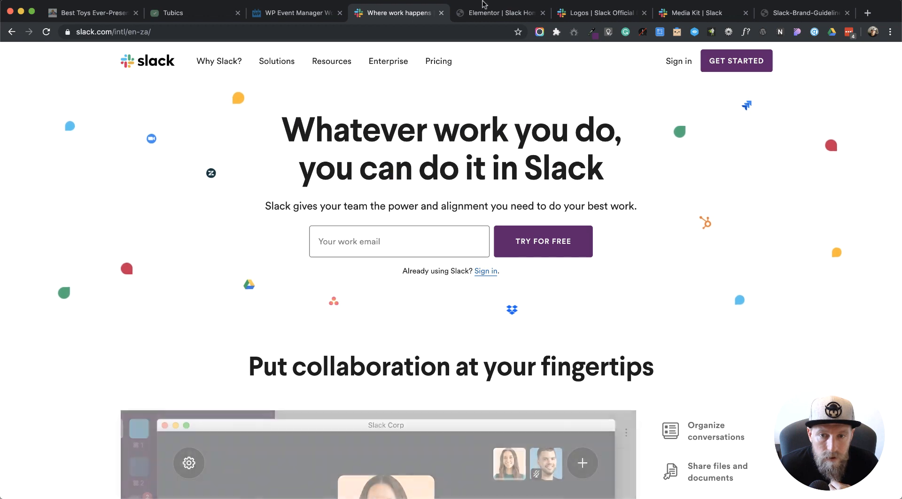
pyautogui.click(500, 12)
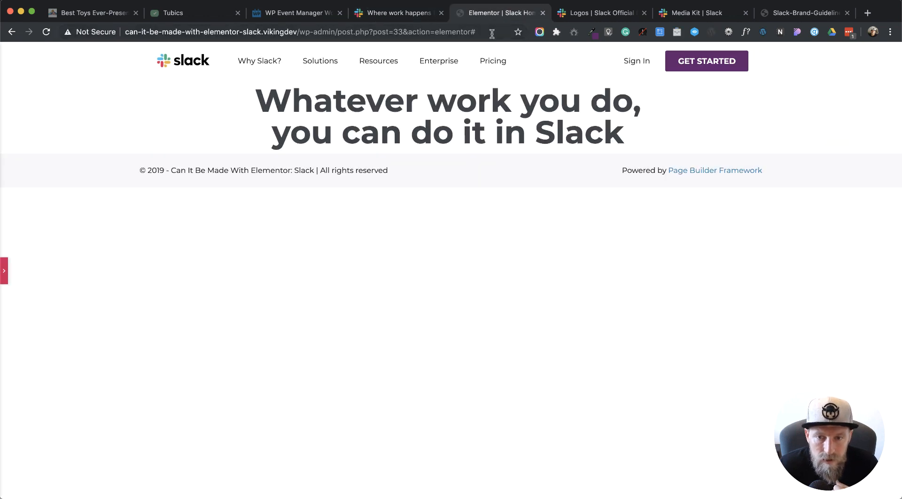
# Step: Set the heading's text color to #1d1d1d and save the page
pyautogui.click(6, 280)
pyautogui.click(60, 79)
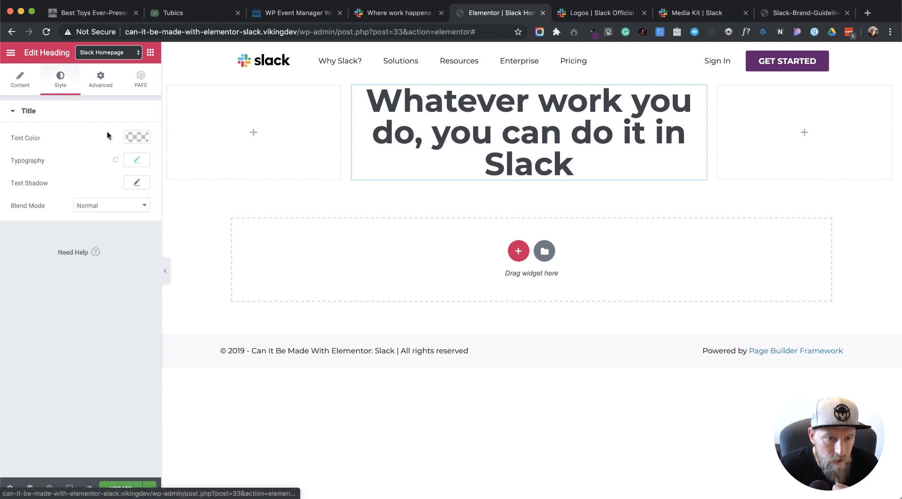
pyautogui.click(137, 138)
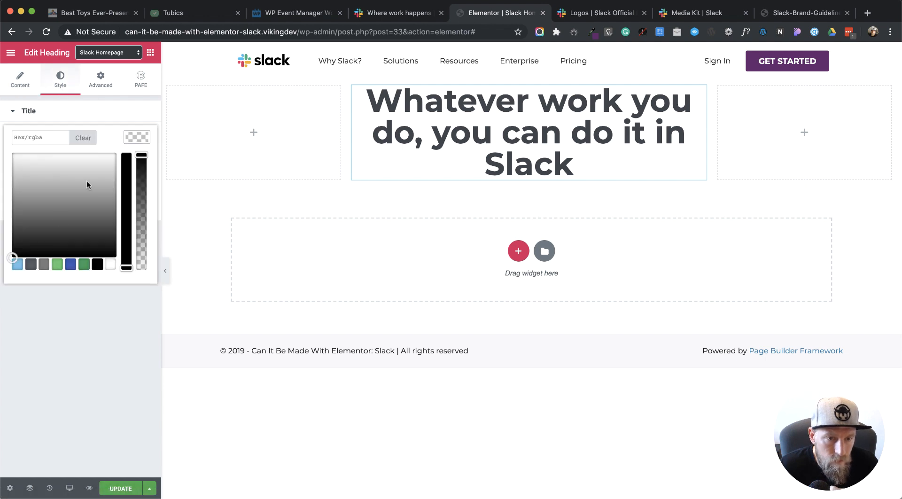
pyautogui.click(35, 136)
pyautogui.write('#')
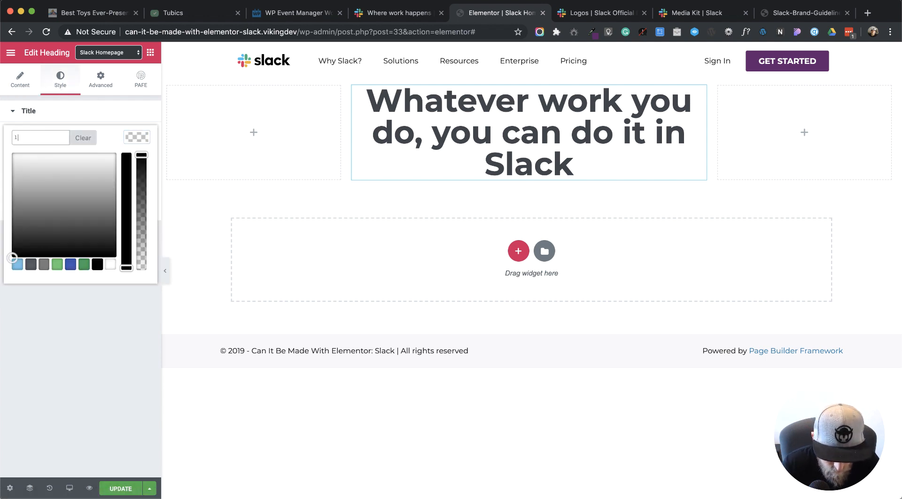
pyautogui.write('1d1d1d')
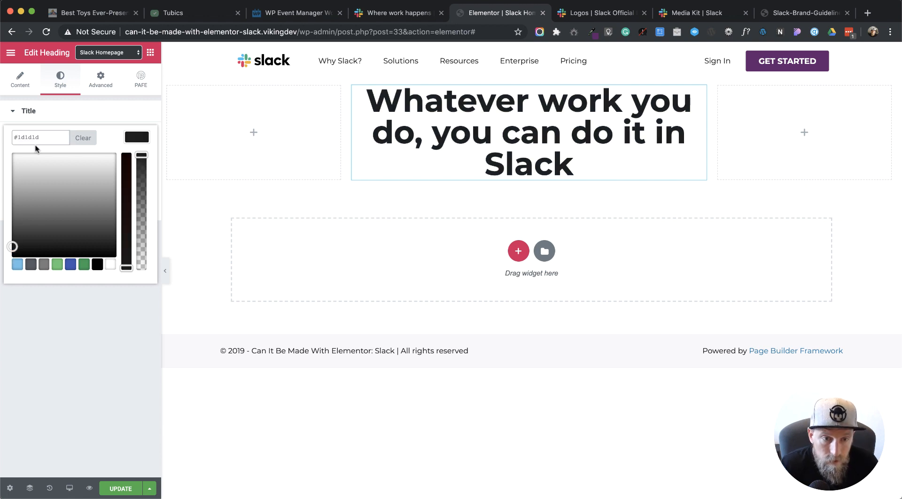
pyautogui.click(97, 337)
pyautogui.click(121, 488)
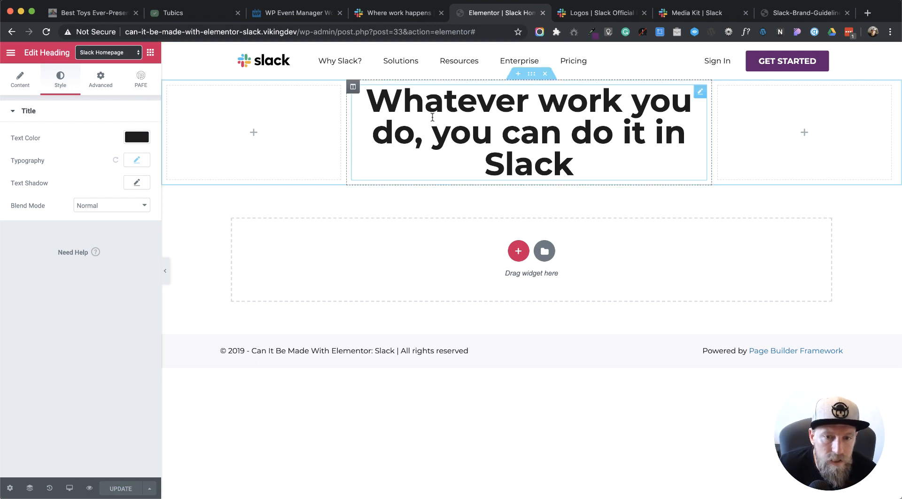
# Step: Bring up the widget list and measure the vertical gap between the navigation and the headline on the original Slack homepage
pyautogui.click(149, 53)
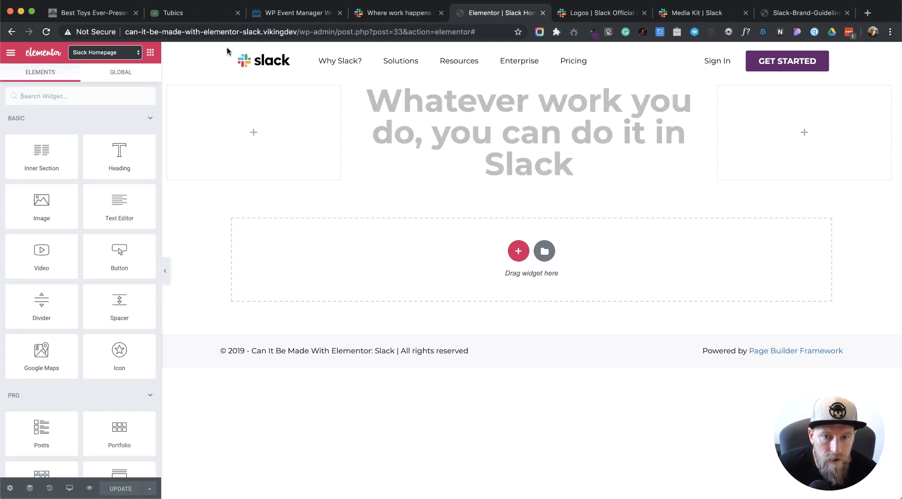
pyautogui.click(409, 13)
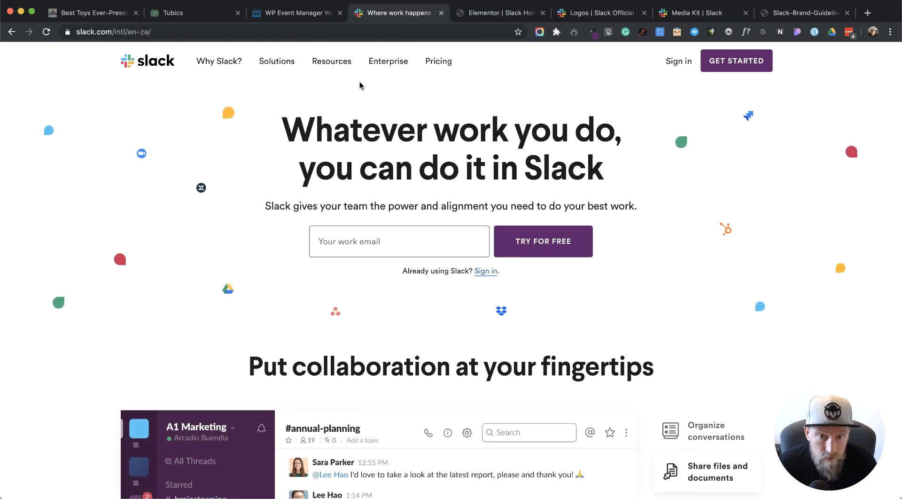
pyautogui.press('shift+super+p')
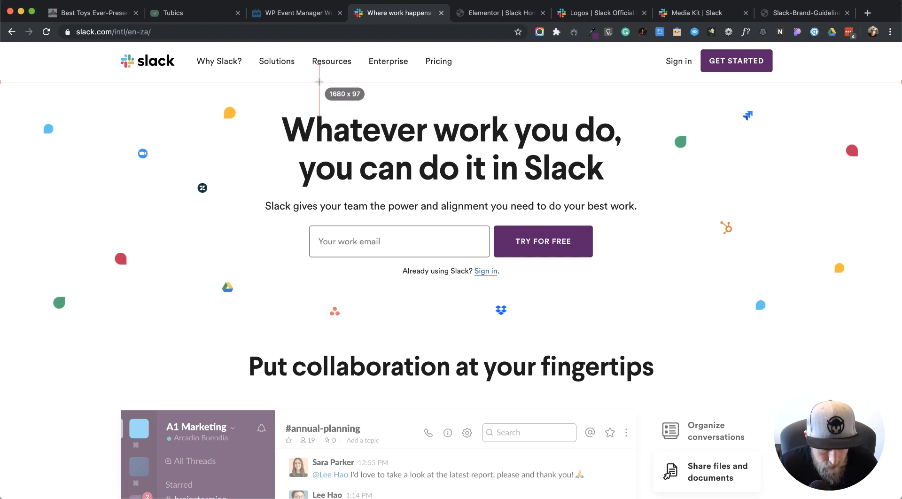
pyautogui.press('Escape')
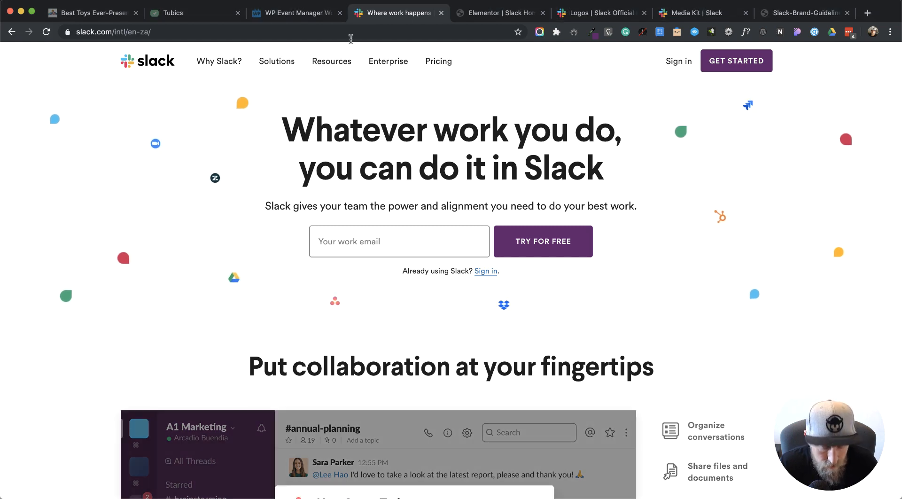
pyautogui.click(495, 18)
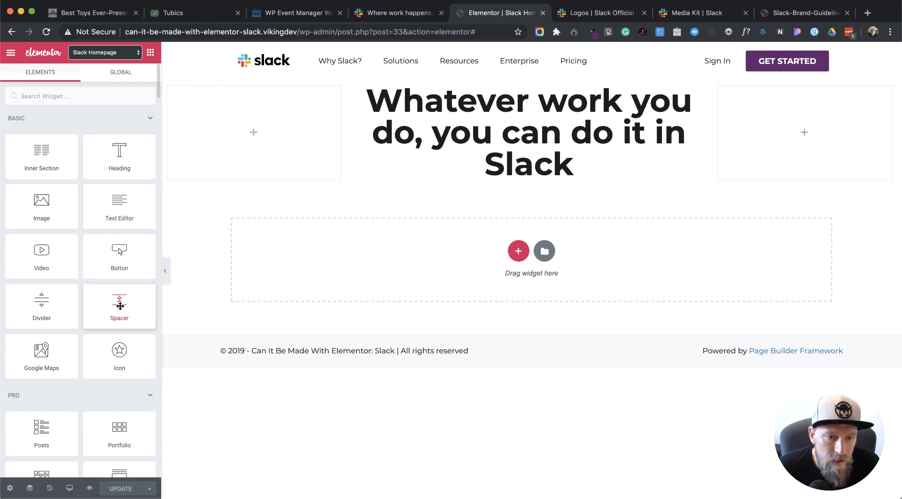
# Step: Add a Spacer above the heading, measuring the gap to the navigation, and set its space to 30
pyautogui.moveTo(120, 303); pyautogui.dragTo(501, 94)
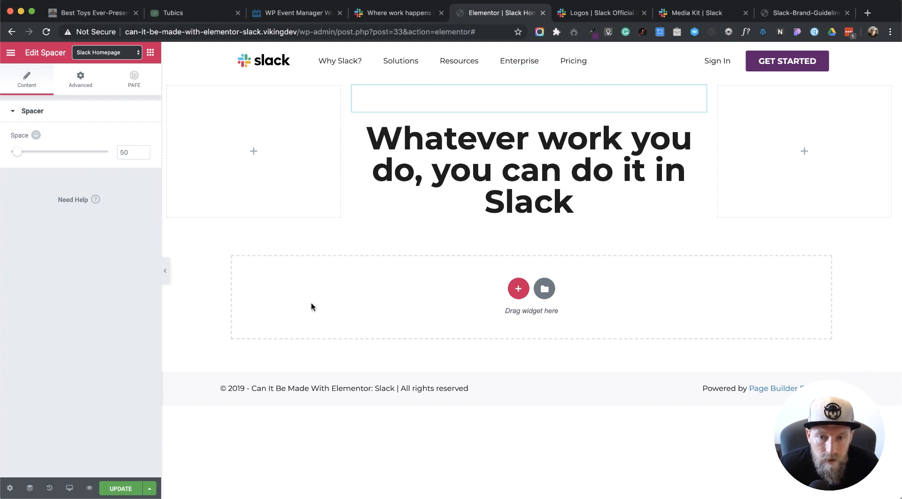
pyautogui.click(163, 271)
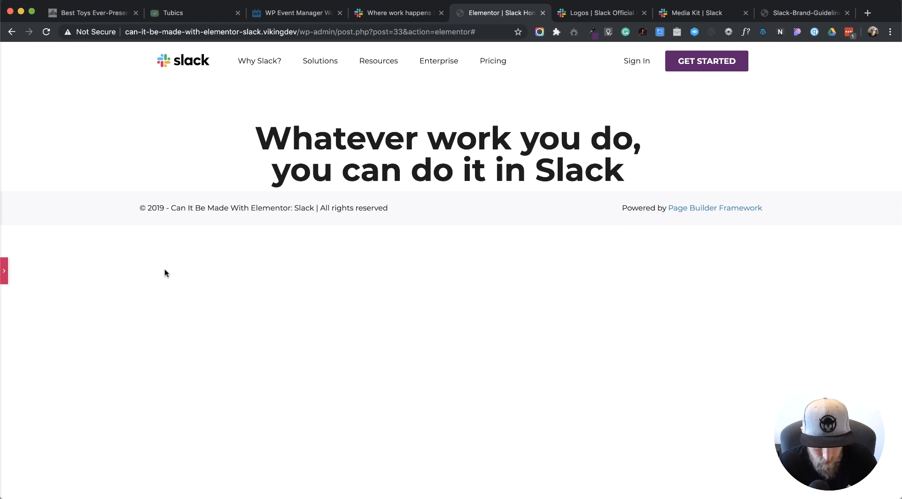
pyautogui.press('super+shift+p')
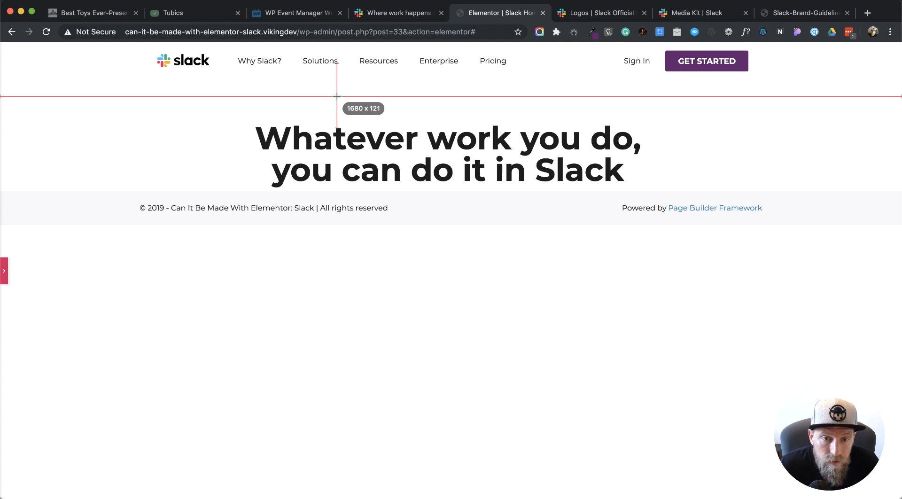
pyautogui.press('Escape')
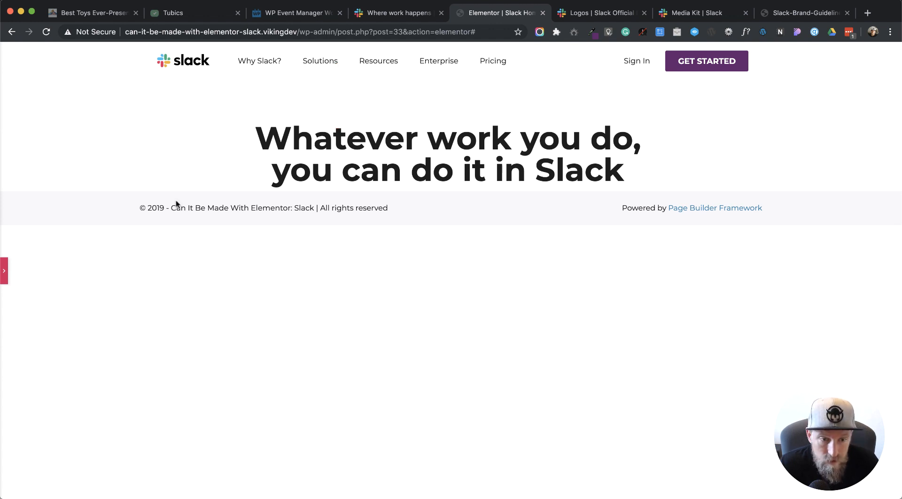
pyautogui.click(5, 275)
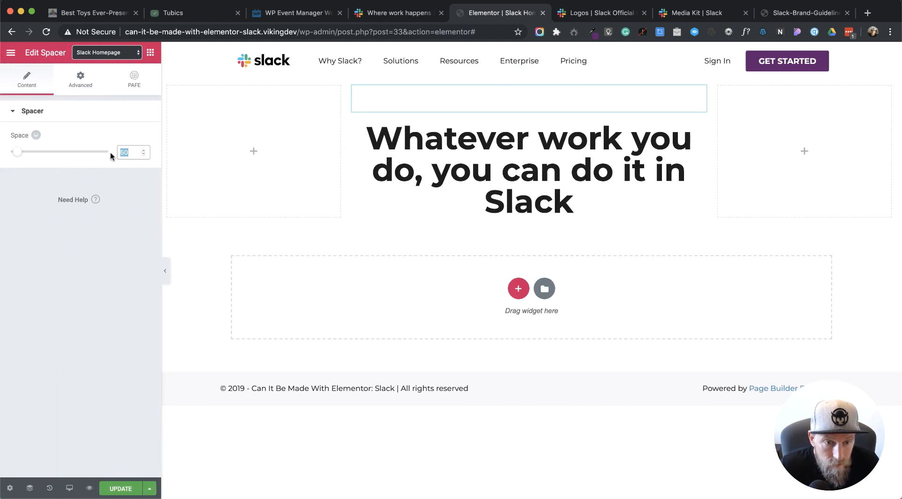
pyautogui.write('30')
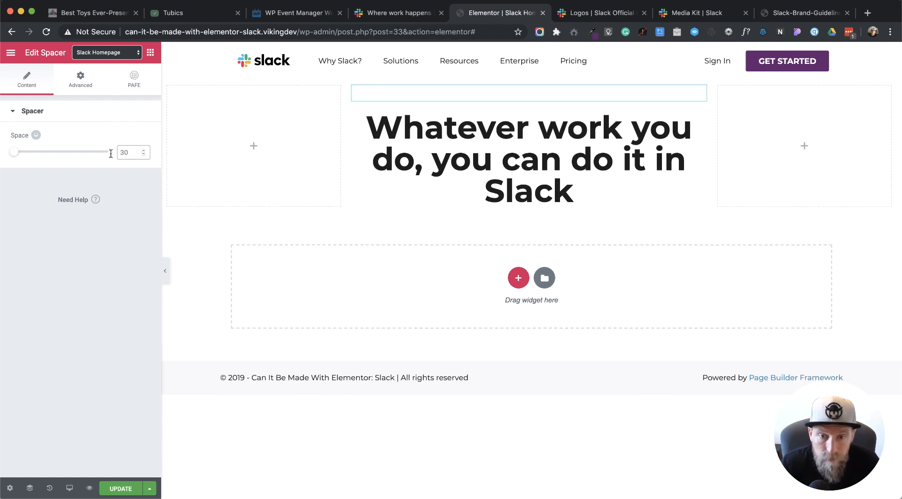
# Step: Save the page and copy the tagline below the headline on the original Slack homepage
pyautogui.click(115, 490)
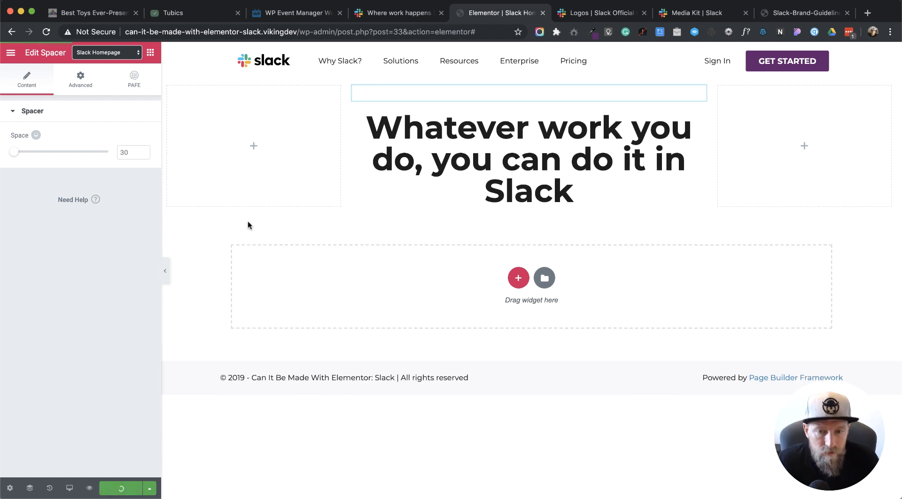
pyautogui.click(413, 12)
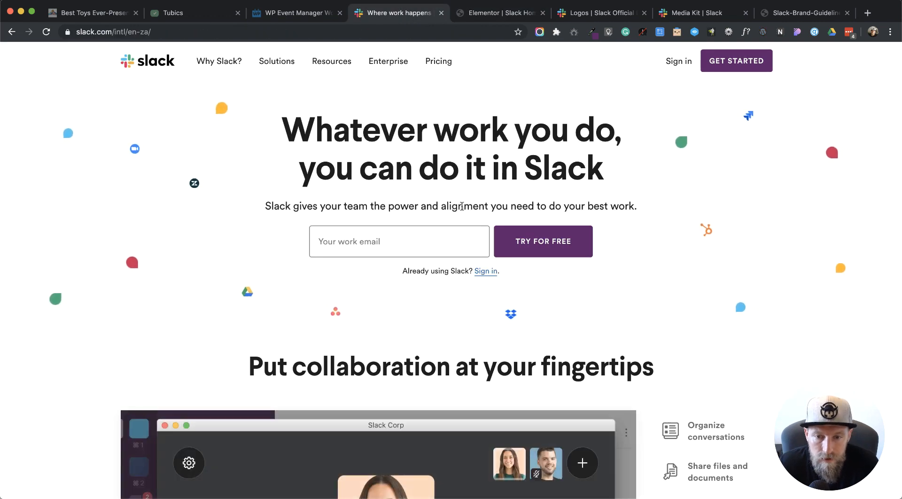
pyautogui.tripleClick(462, 205)
pyautogui.press('super+c')
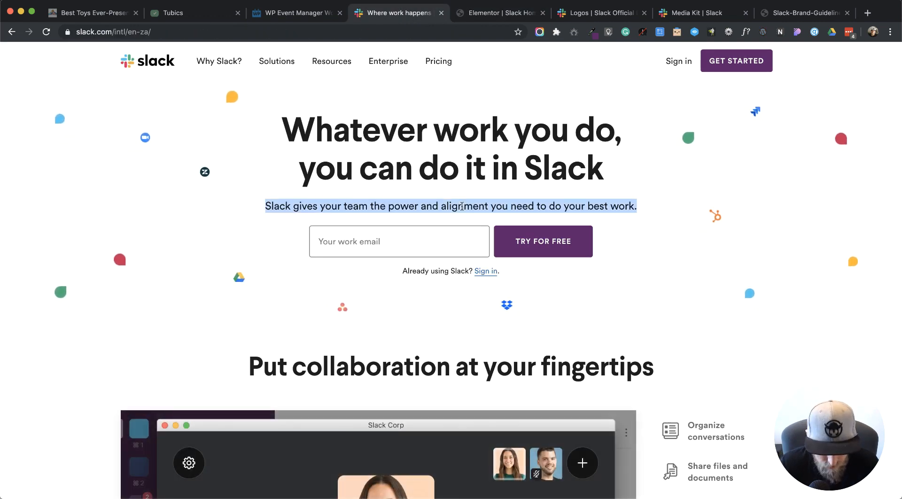
# Step: Add a Text Editor widget below the heading in Elementor and replace its placeholder text with the copied Slack tagline
pyautogui.click(491, 17)
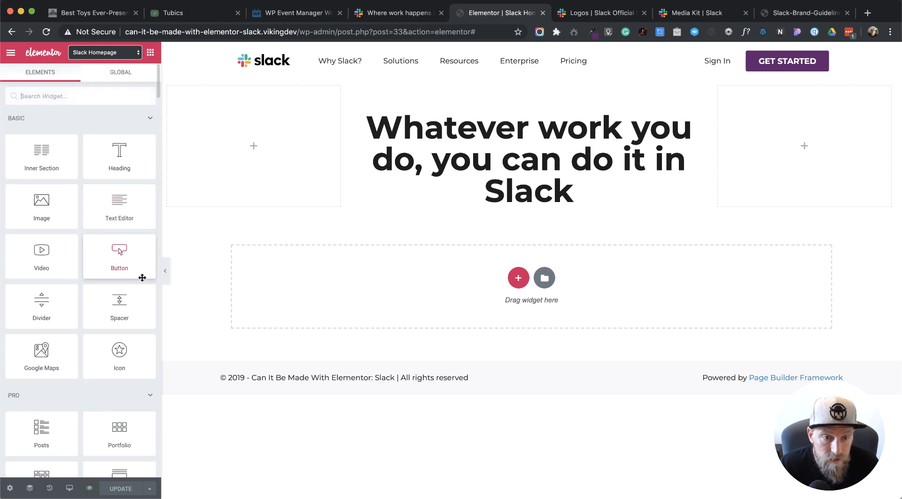
pyautogui.moveTo(139, 212); pyautogui.dragTo(527, 200)
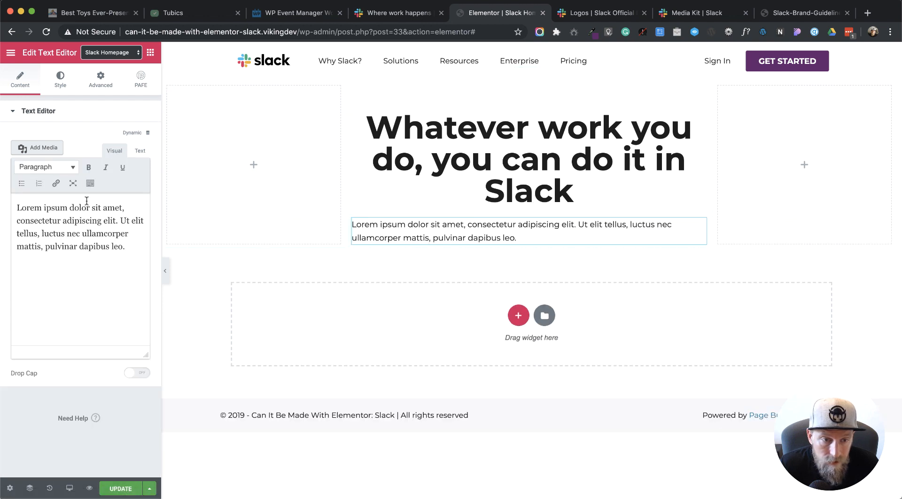
pyautogui.moveTo(126, 251); pyautogui.dragTo(1, 200)
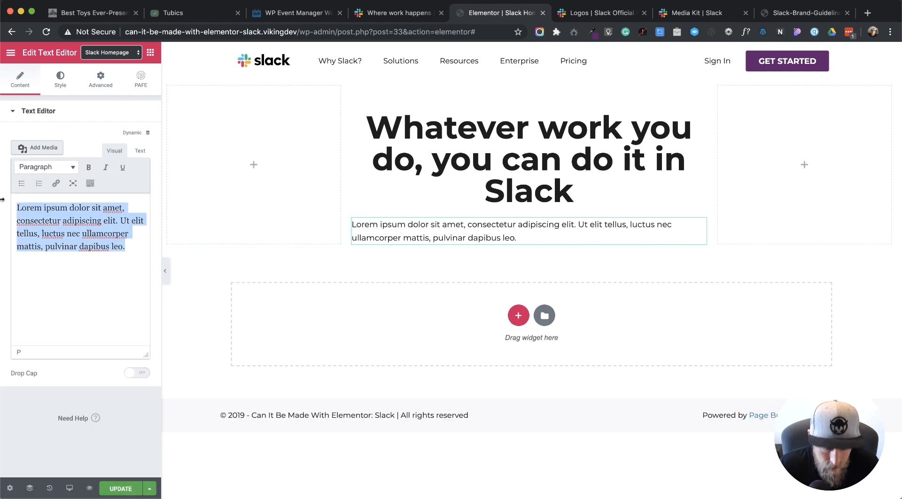
pyautogui.press('super+v')
pyautogui.press('BackSpace')
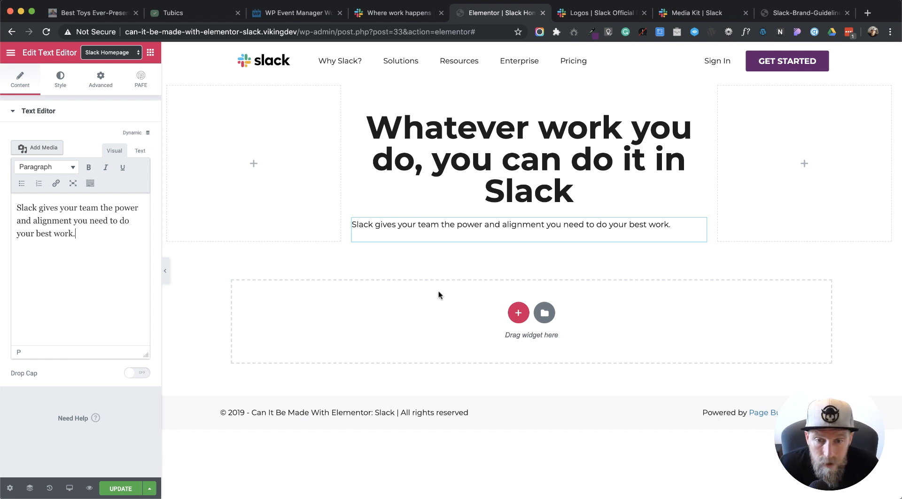
# Step: Center-align the tagline and set its typography to size 17 px and weight 500
pyautogui.click(61, 78)
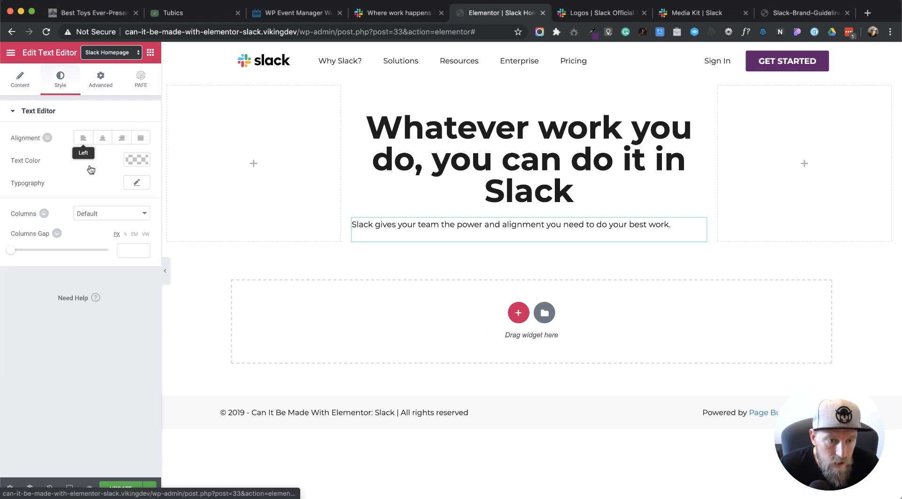
pyautogui.click(101, 139)
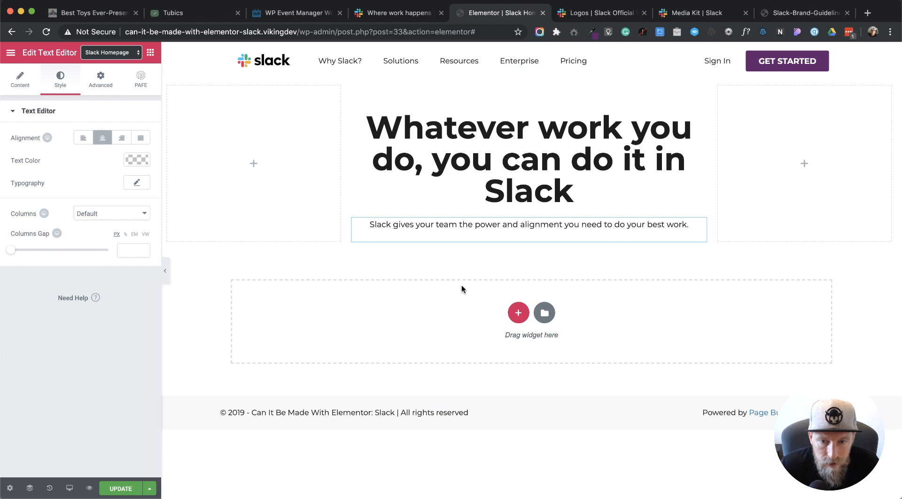
pyautogui.click(138, 184)
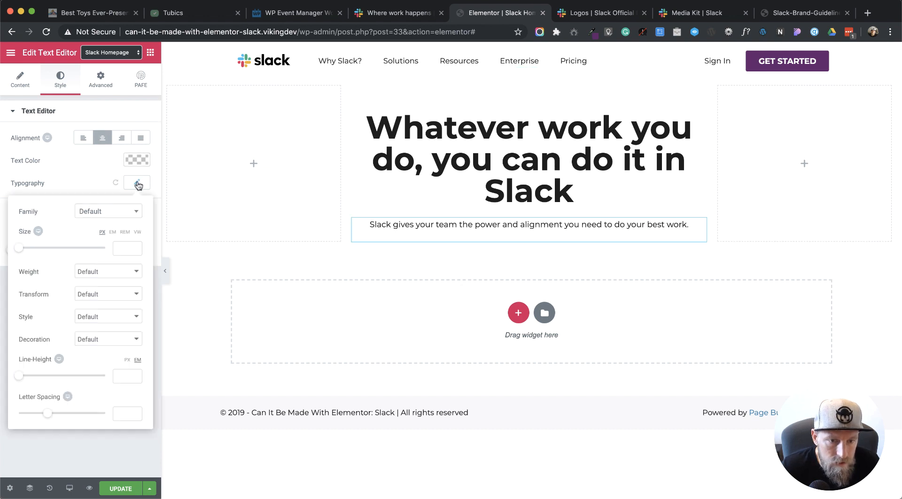
pyautogui.click(120, 250)
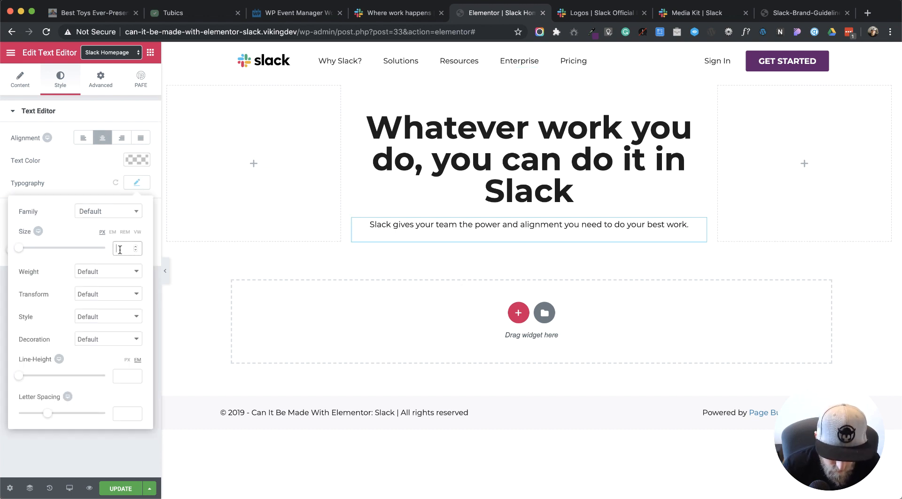
pyautogui.write('17')
pyautogui.click(401, 13)
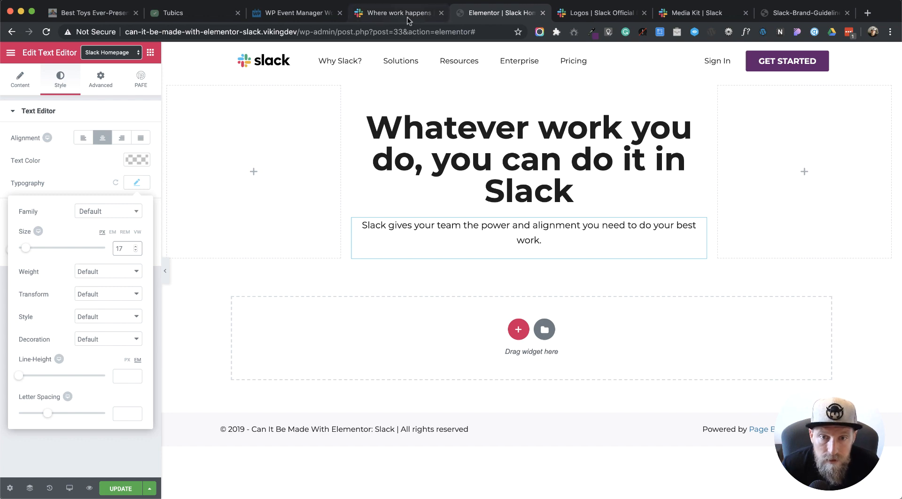
pyautogui.click(502, 13)
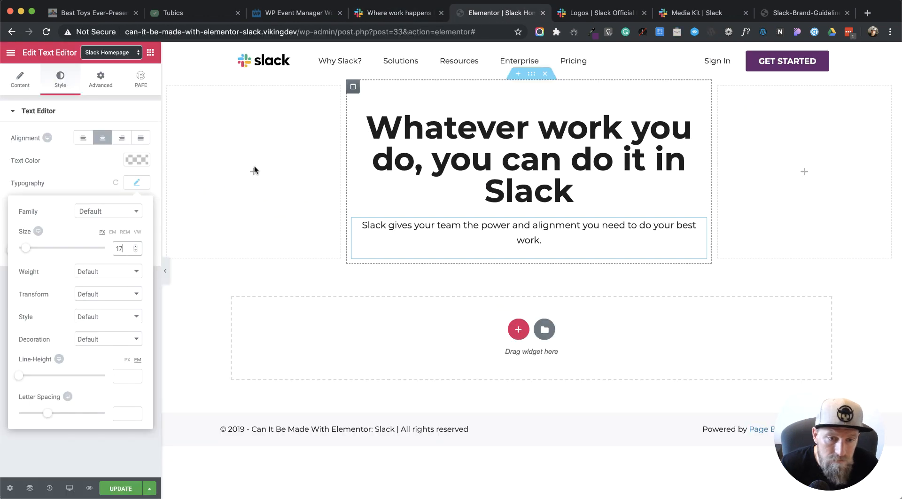
pyautogui.click(132, 271)
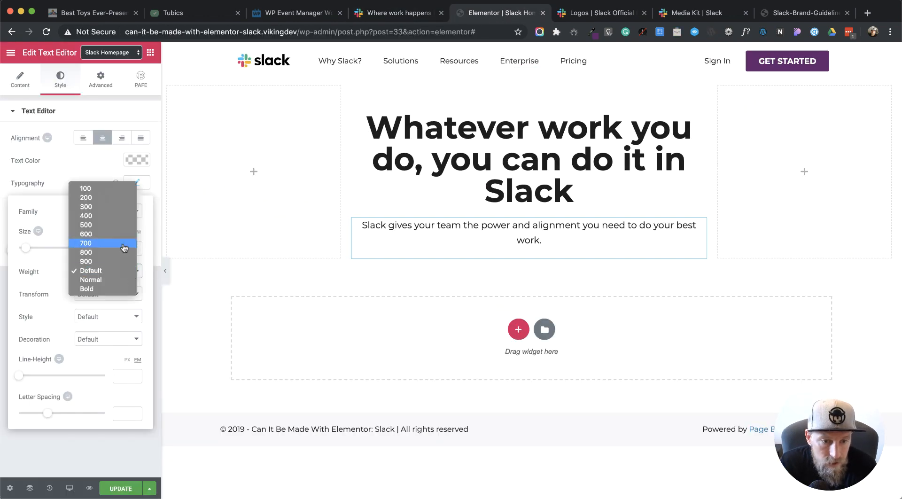
pyautogui.click(113, 225)
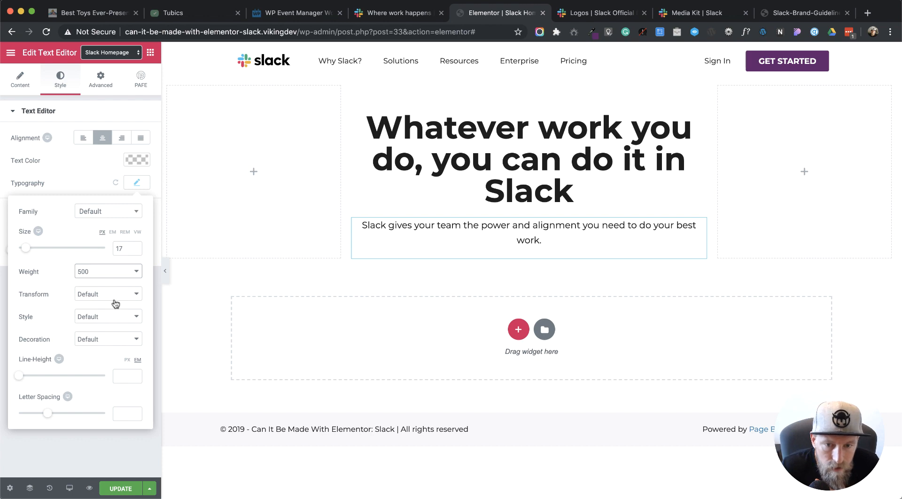
# Step: Preview the hero at full width and measure the vertical gap between headline and tagline on the original Slack homepage
pyautogui.click(165, 272)
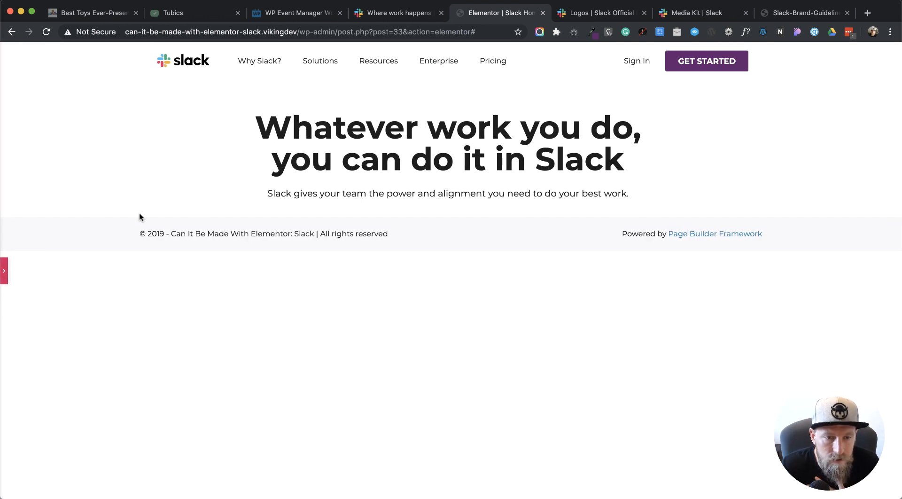
pyautogui.click(398, 13)
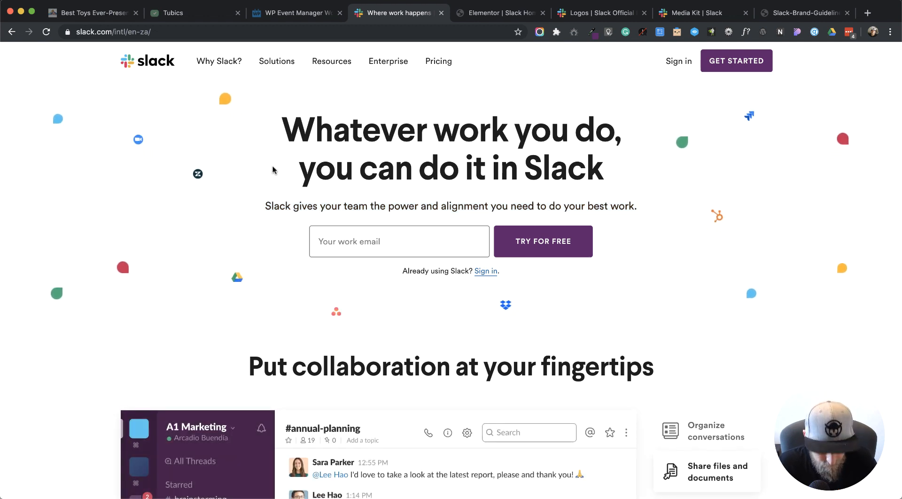
pyautogui.press('super+shift+p')
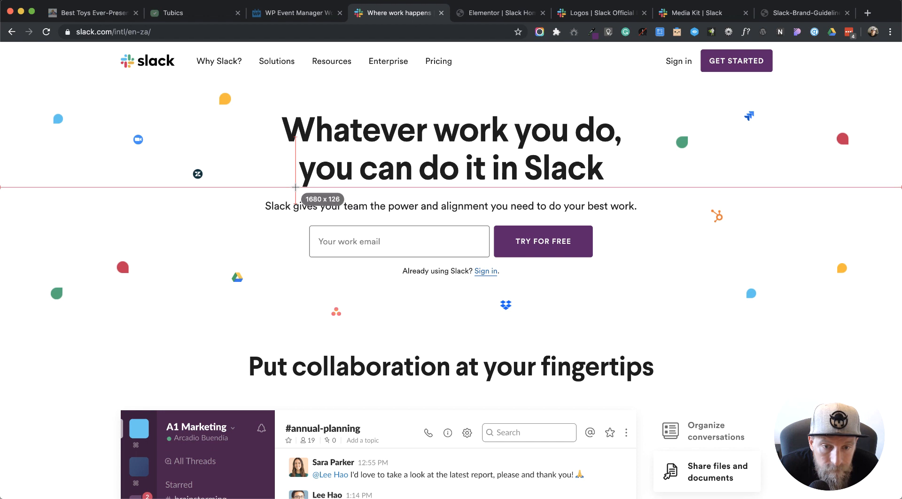
pyautogui.moveTo(295, 187); pyautogui.dragTo(337, 201)
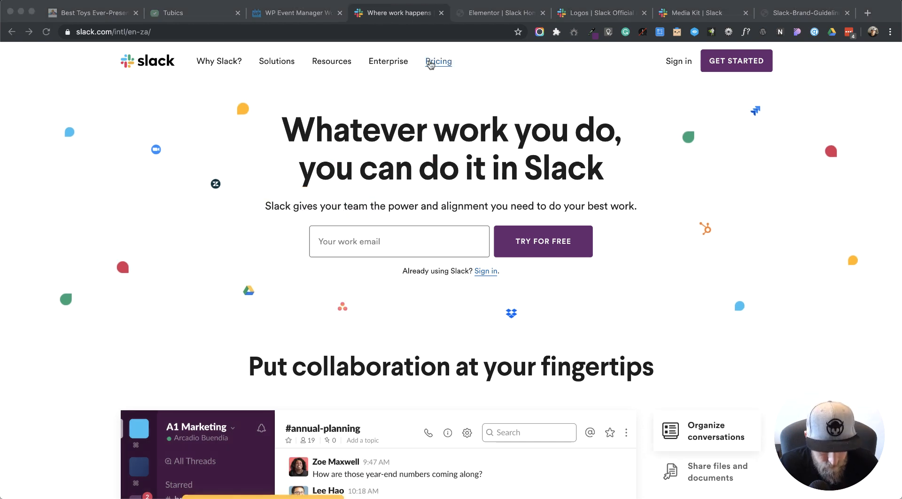
pyautogui.press('Escape')
pyautogui.hotkey('ctrl', 'Tab')
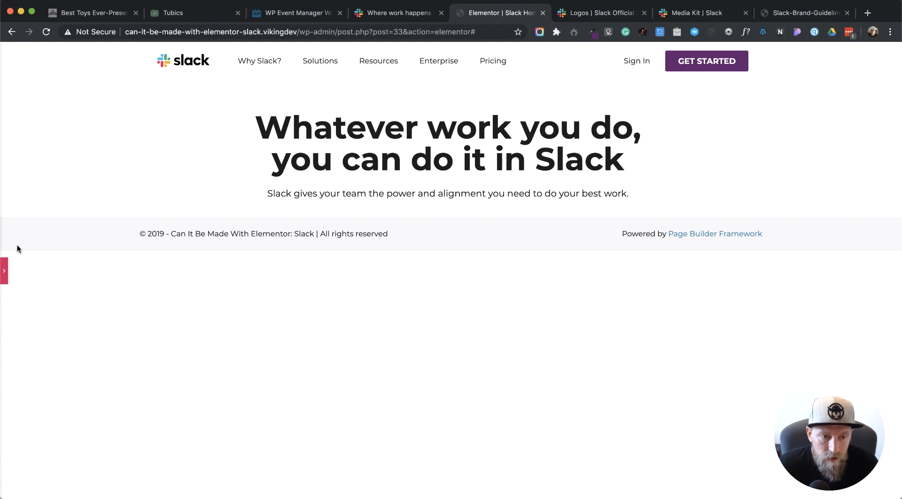
# Step: Unlink the tagline's margin values, set its top margin to 20 px, and save the page
pyautogui.click(6, 275)
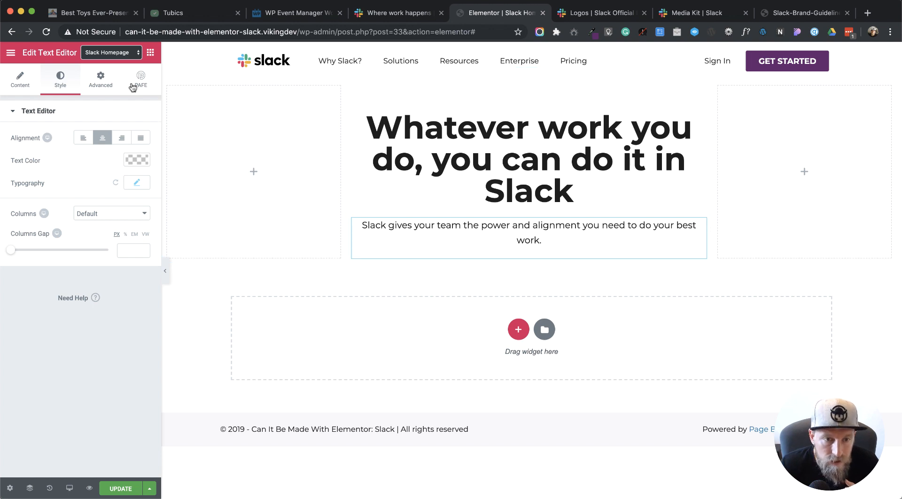
pyautogui.click(101, 81)
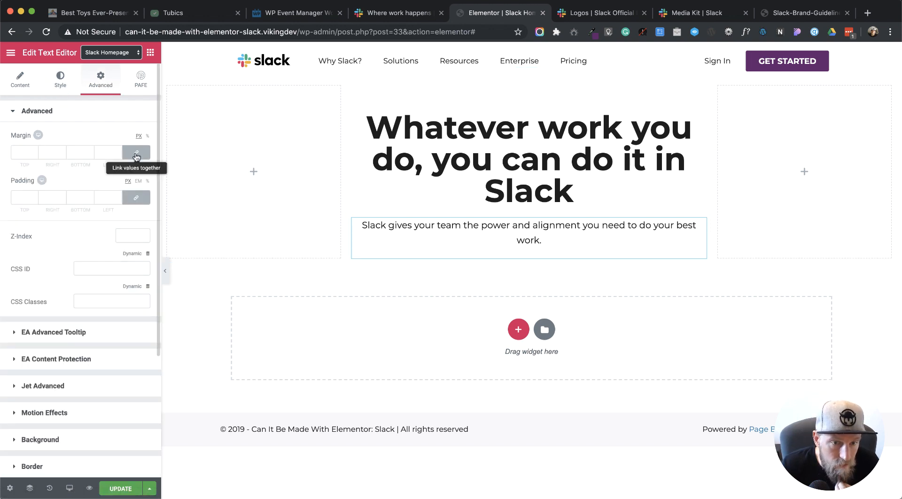
pyautogui.click(136, 153)
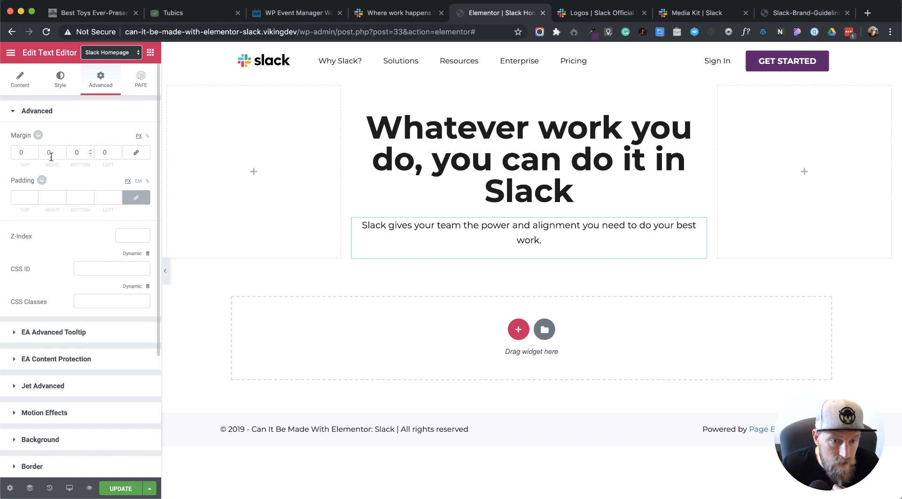
pyautogui.doubleClick(22, 152)
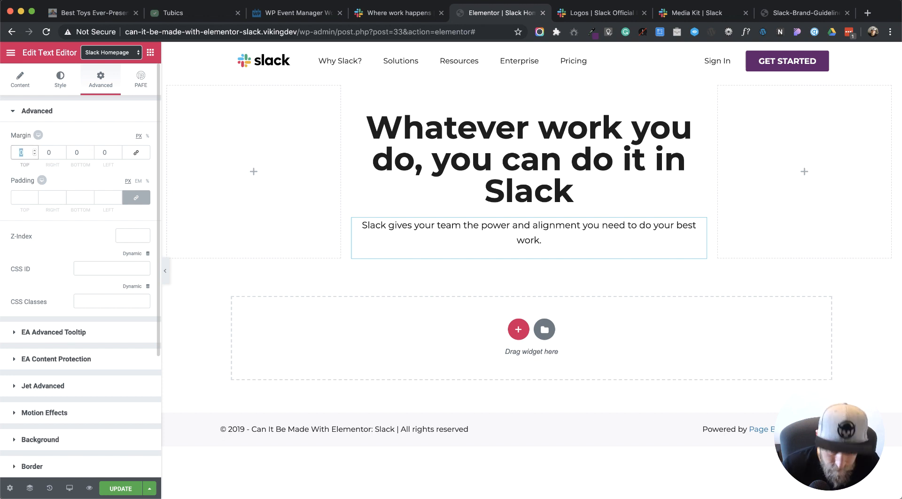
pyautogui.write('20')
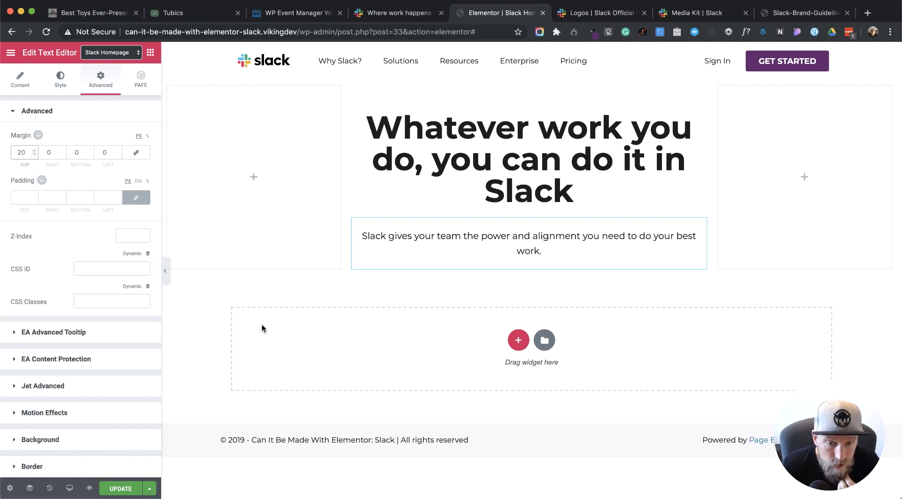
pyautogui.click(123, 487)
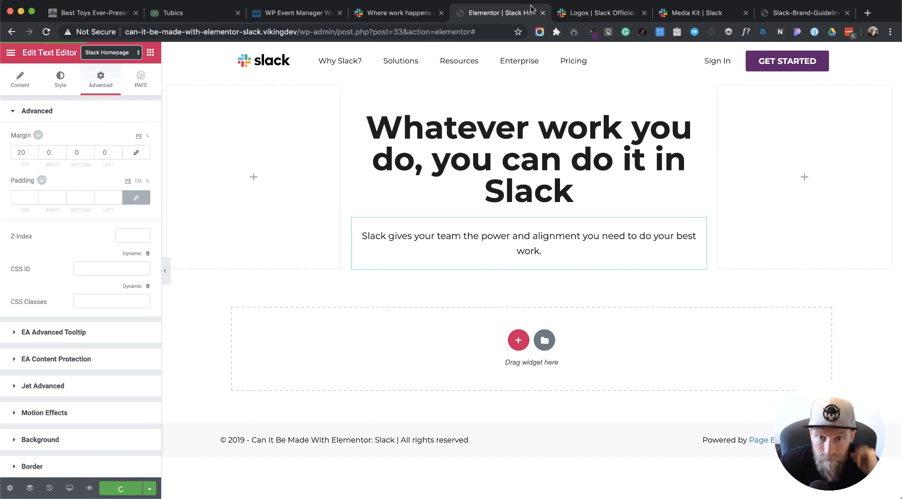
# Step: Compare the Elementor hero with the original Slack homepage, examining the email field and sign-up button below the tagline
pyautogui.click(399, 12)
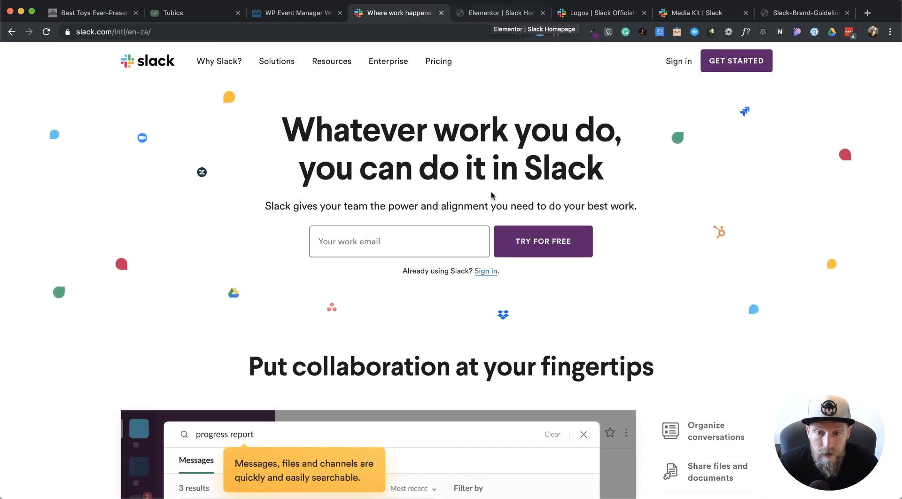
pyautogui.click(499, 17)
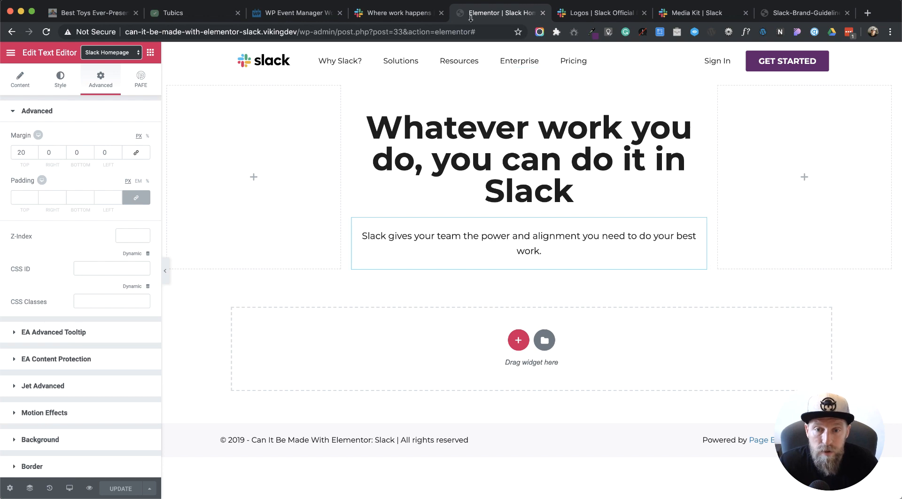
pyautogui.click(413, 14)
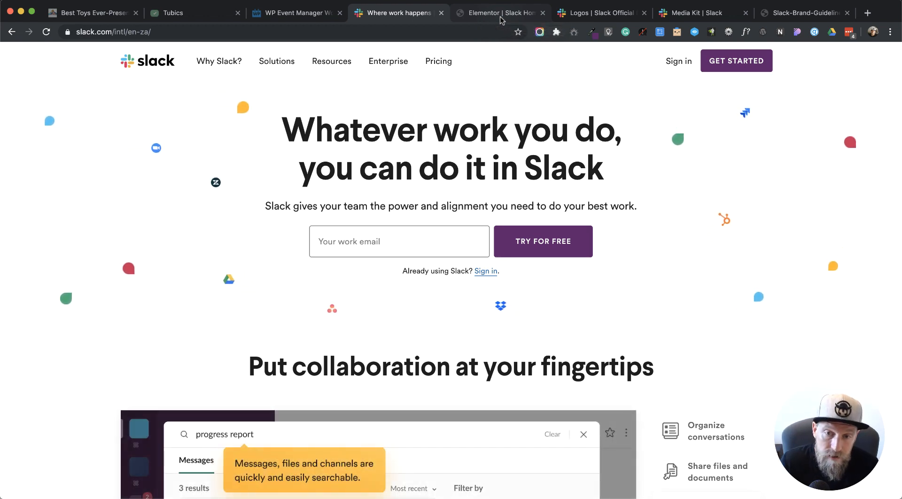
pyautogui.click(501, 18)
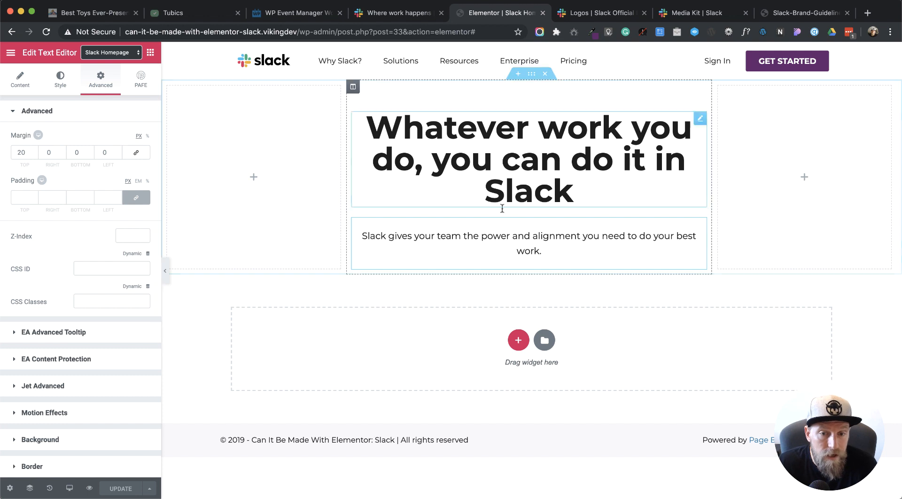
# Step: Bring up the widget list, collapse the Basic, Pro and General categories, and return to the original Slack homepage
pyautogui.click(150, 52)
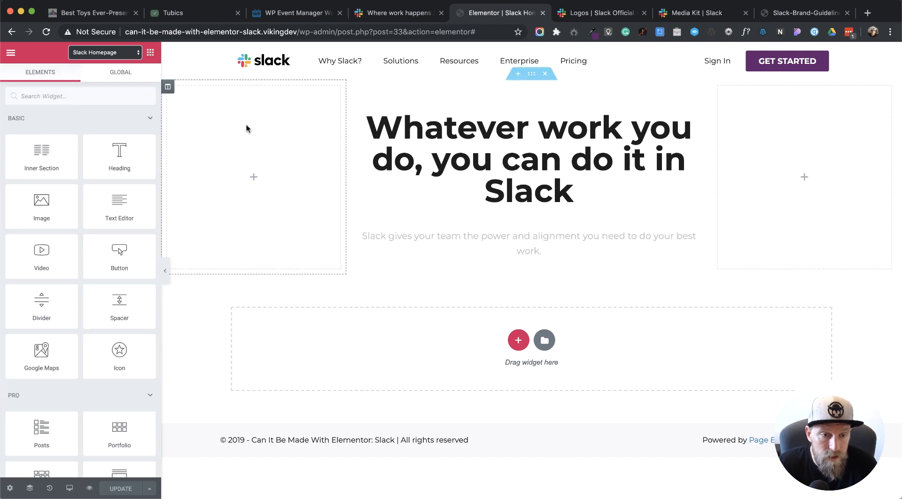
pyautogui.click(150, 118)
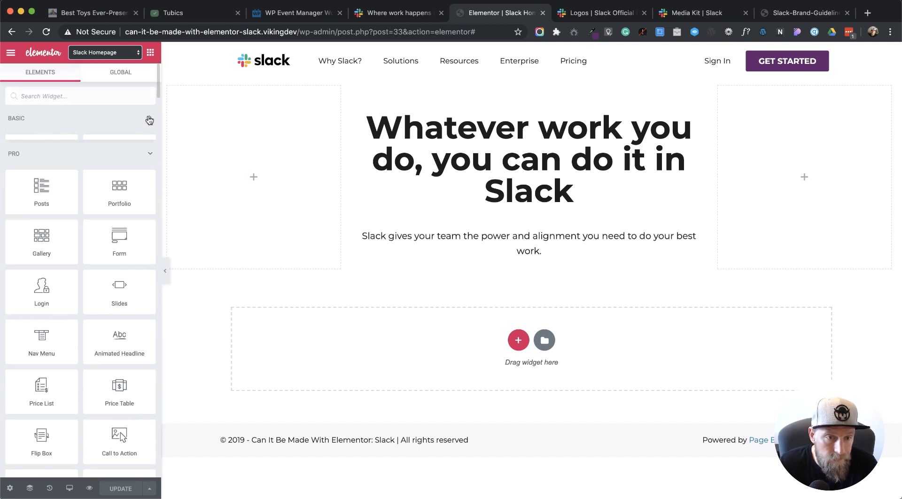
pyautogui.click(149, 148)
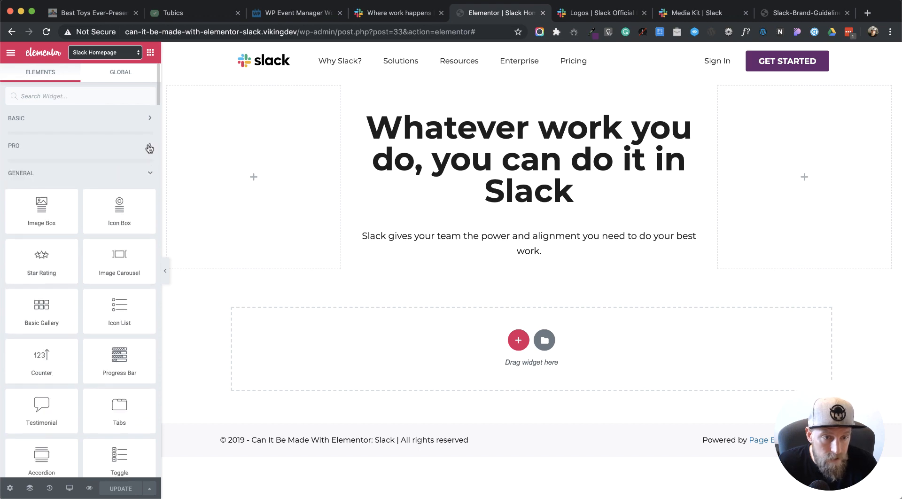
pyautogui.click(149, 175)
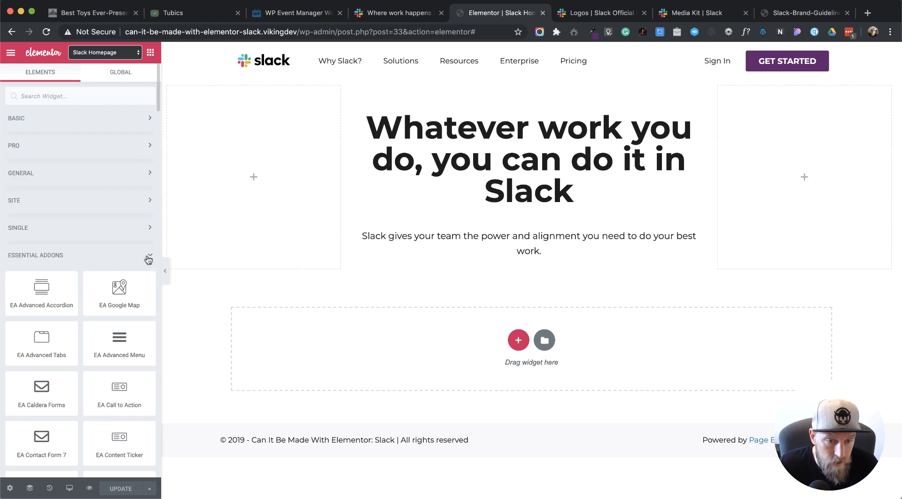
pyautogui.click(384, 13)
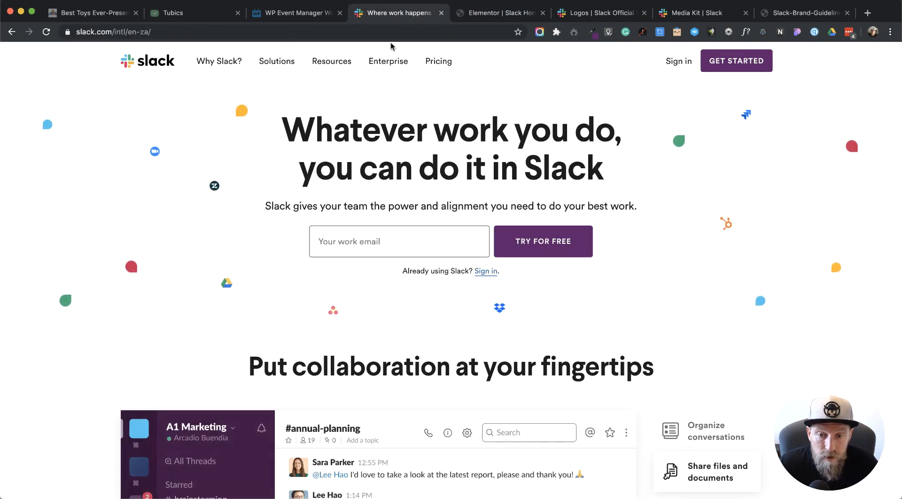
# Step: Return to the Elementor editor and collapse the Essential Addons, Ultimate Addons, JetElements and Listing Elements widget categories
pyautogui.click(499, 19)
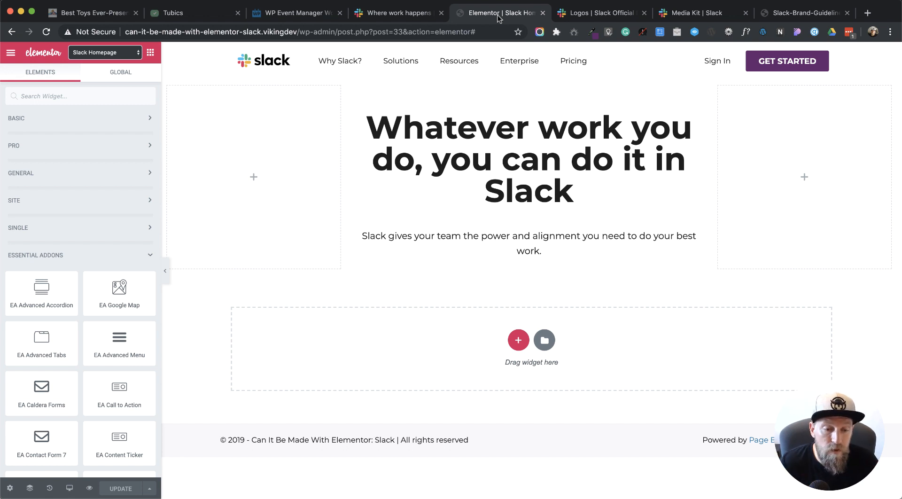
pyautogui.click(149, 257)
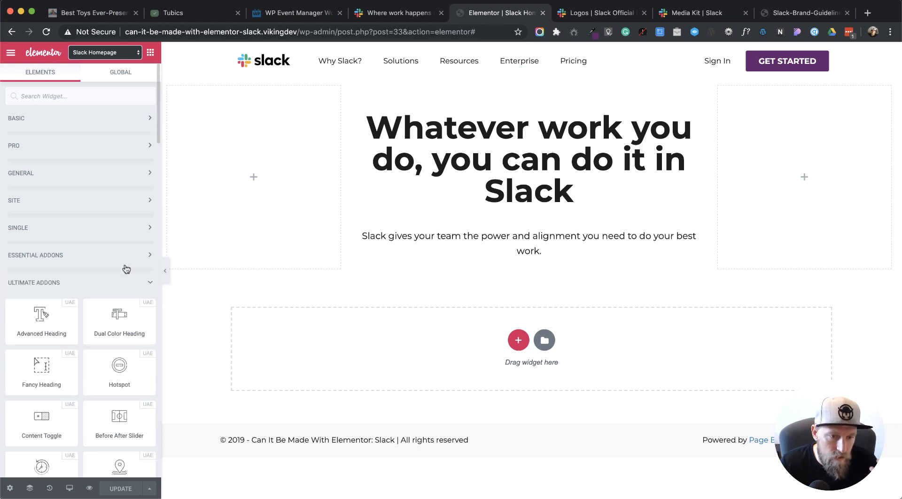
pyautogui.click(150, 282)
pyautogui.scroll(-3, 124, 285)
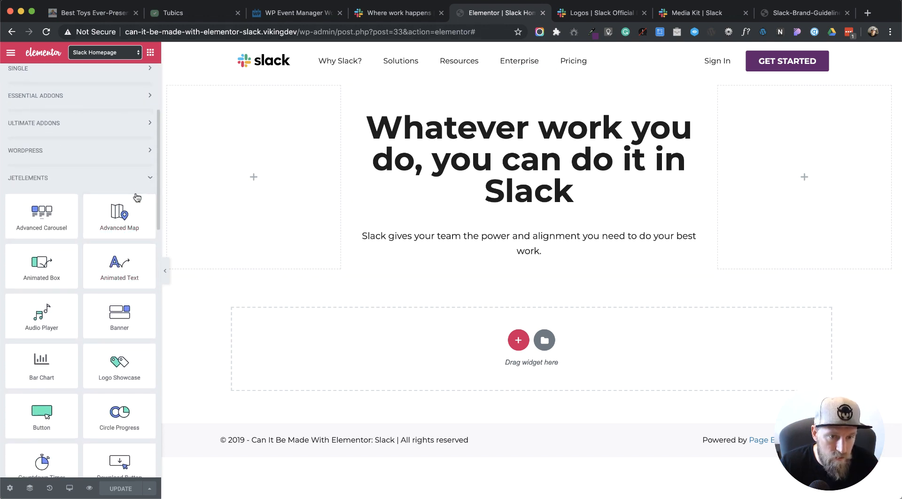
pyautogui.click(147, 181)
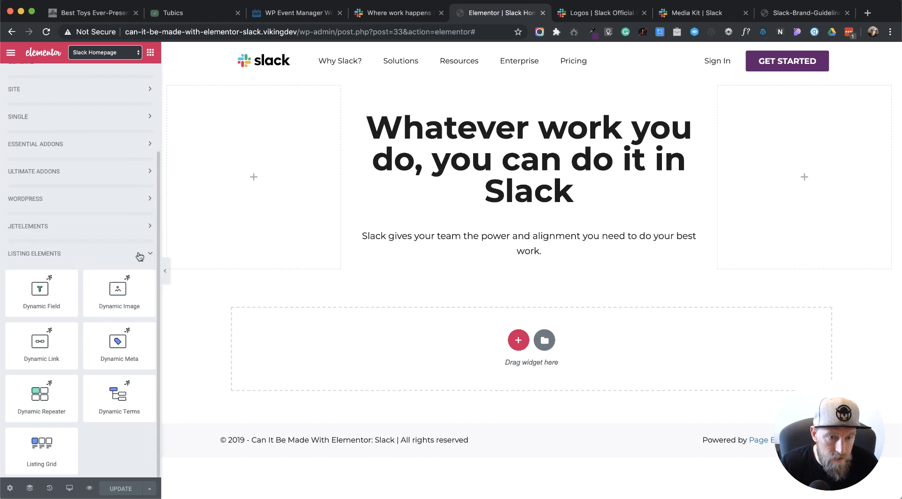
pyautogui.click(148, 256)
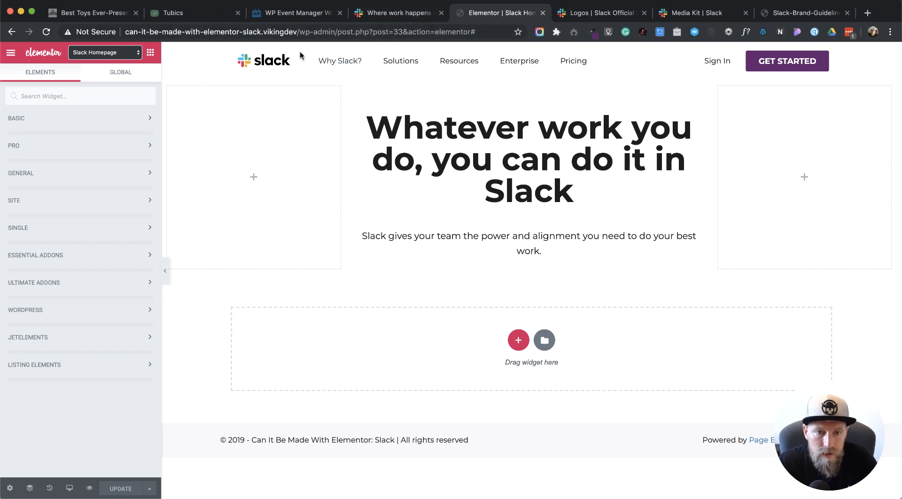
# Step: Open the site's wp-admin dashboard in a new browser tab and place that tab just before the Elementor editor tab
pyautogui.moveTo(337, 32); pyautogui.dragTo(116, 31)
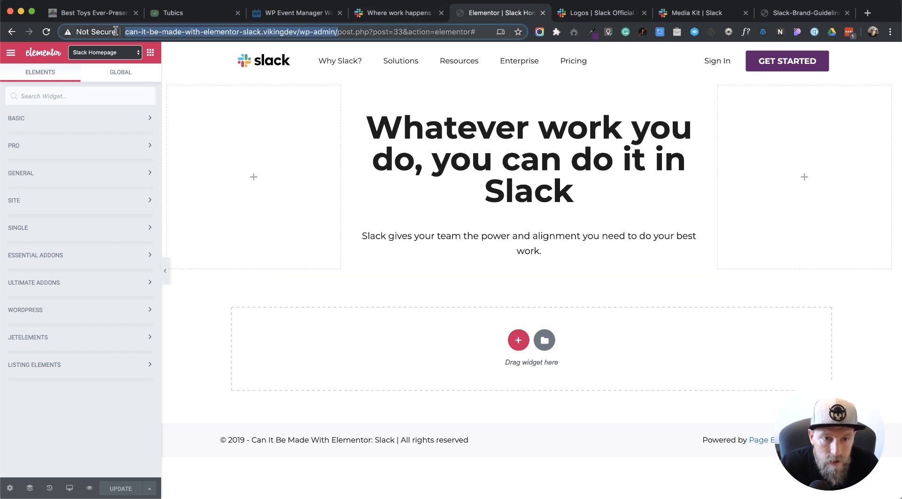
pyautogui.press('super+c')
pyautogui.press('super+t')
pyautogui.press('super+v')
pyautogui.press('Return')
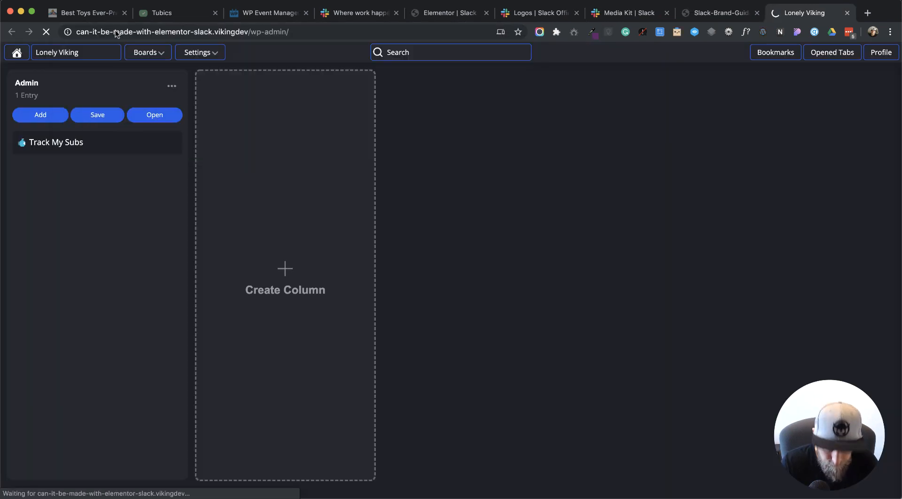
pyautogui.moveTo(804, 12); pyautogui.dragTo(459, 22)
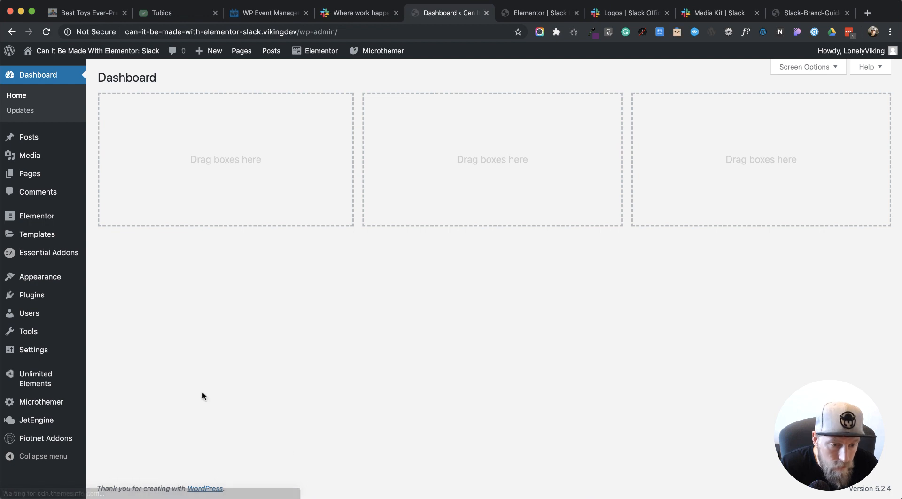
# Step: Open the Piotnet Addons settings page from the WordPress dashboard
pyautogui.moveTo(21, 352)
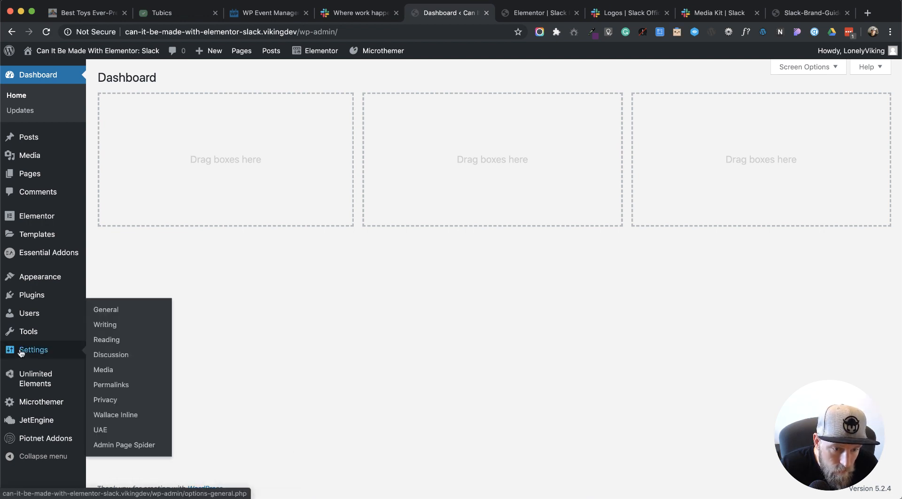
pyautogui.moveTo(46, 437)
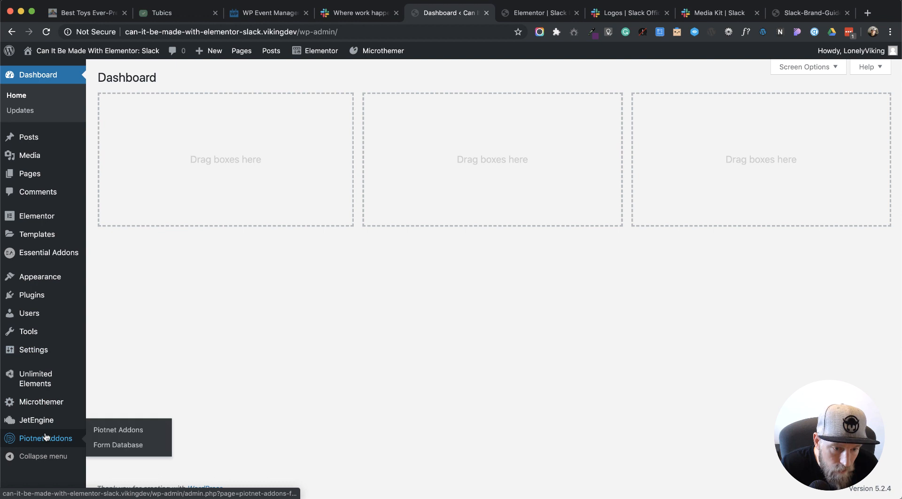
pyautogui.click(73, 439)
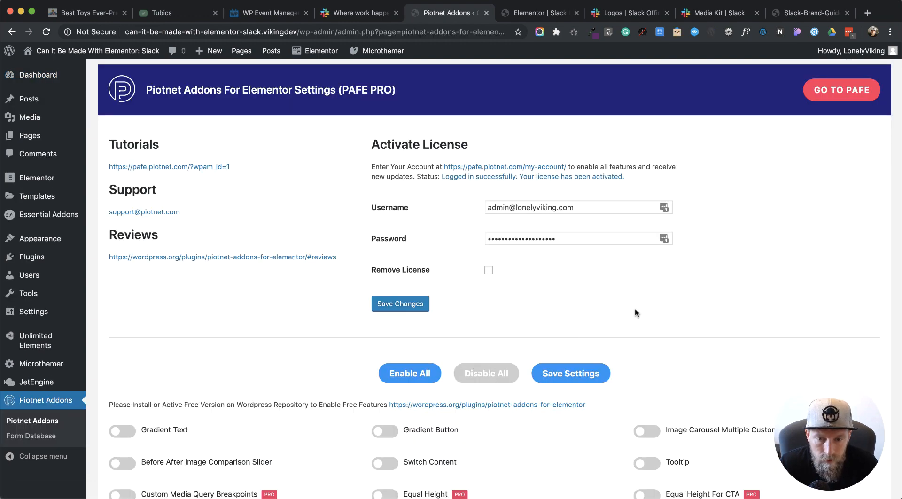
# Step: Look through the full list of Piotnet Addons features for the form-related options
pyautogui.scroll(-1, 635, 308)
pyautogui.scroll(-4, 630, 305)
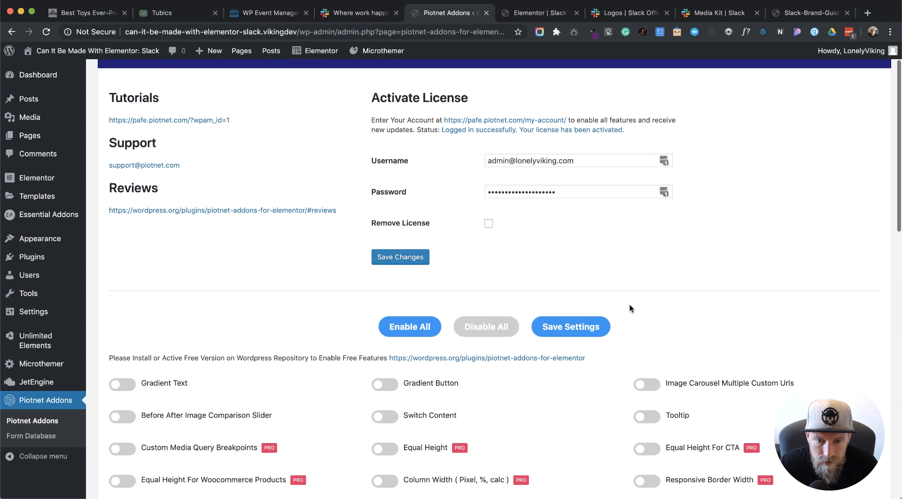
pyautogui.scroll(-20, 612, 263)
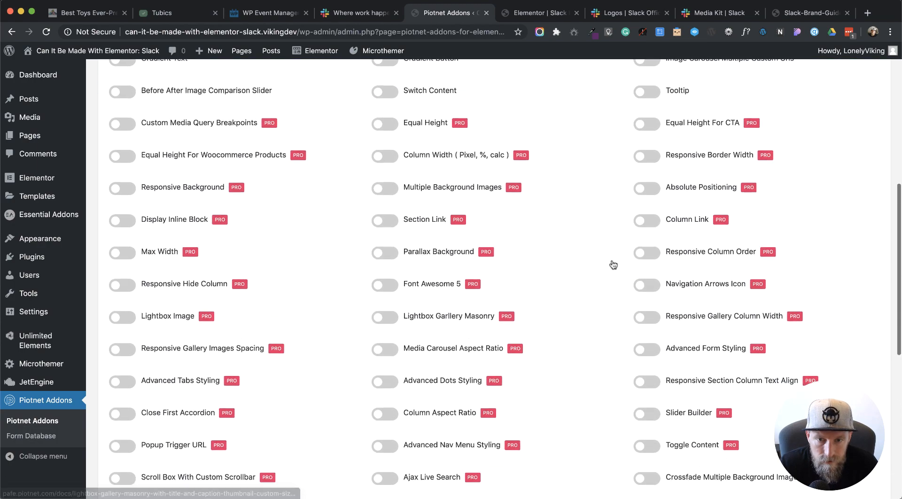
pyautogui.scroll(8, 614, 264)
pyautogui.scroll(-7, 612, 263)
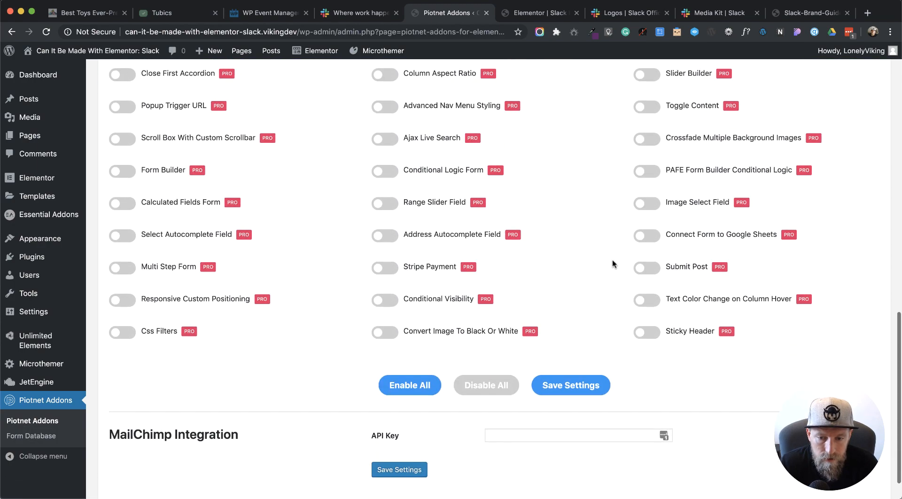
pyautogui.scroll(11, 613, 263)
pyautogui.scroll(12, 613, 264)
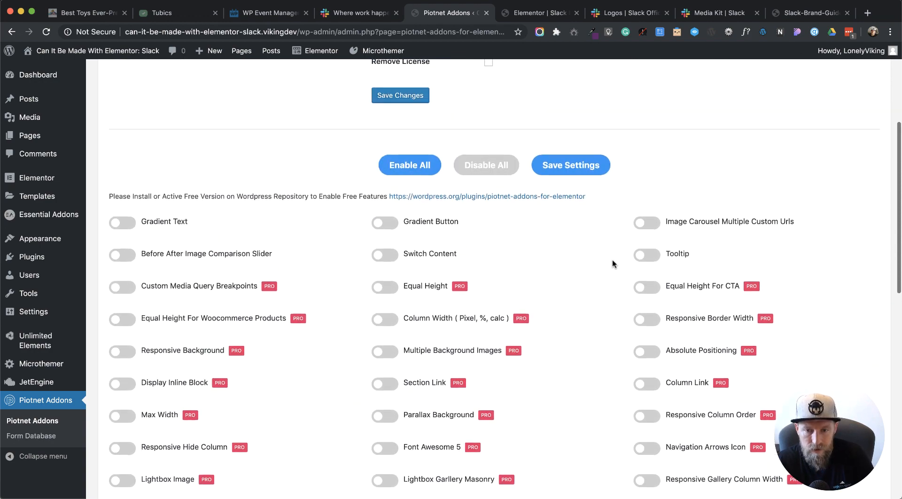
pyautogui.scroll(-2, 596, 303)
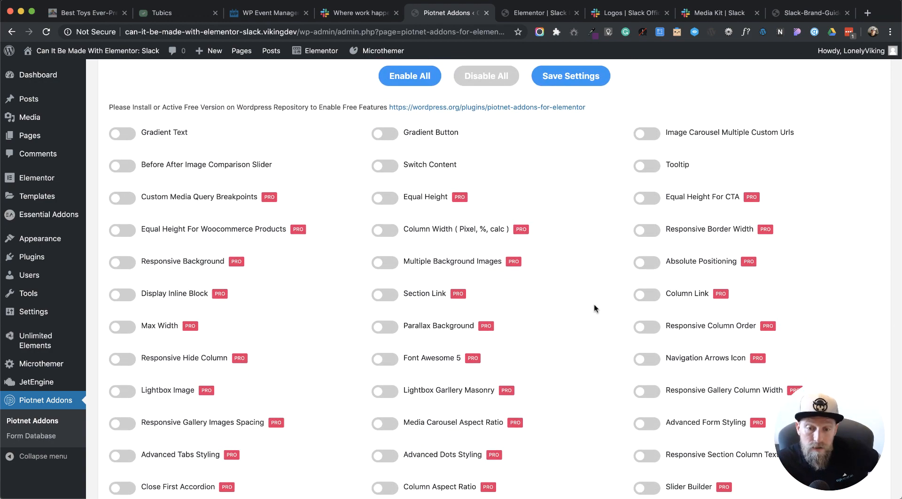
pyautogui.scroll(-3, 593, 303)
pyautogui.scroll(-15, 593, 305)
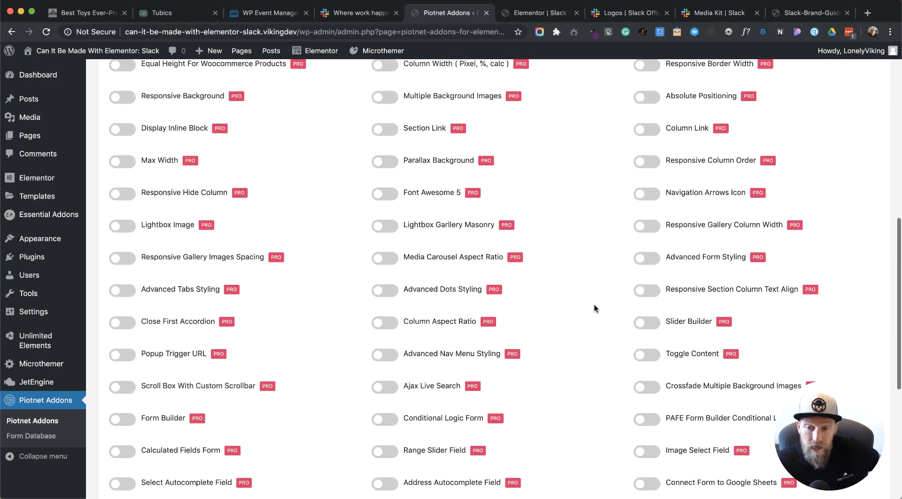
pyautogui.scroll(-3, 595, 308)
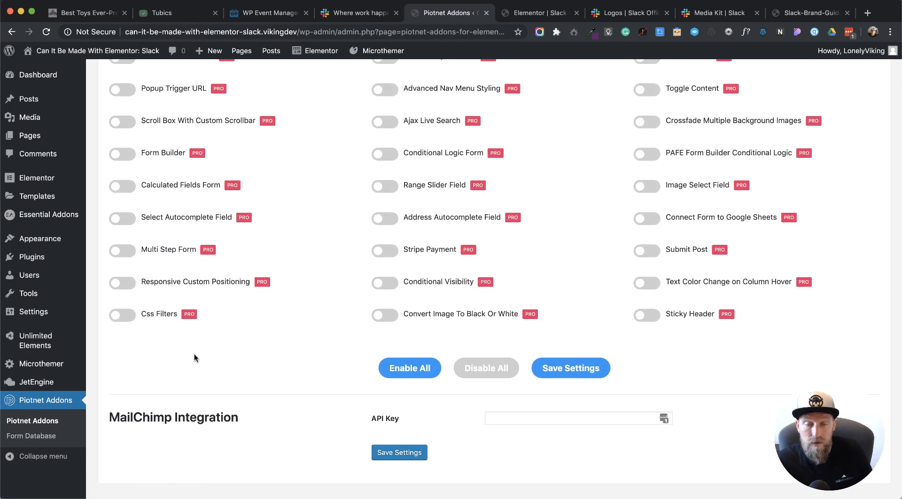
pyautogui.scroll(6, 225, 375)
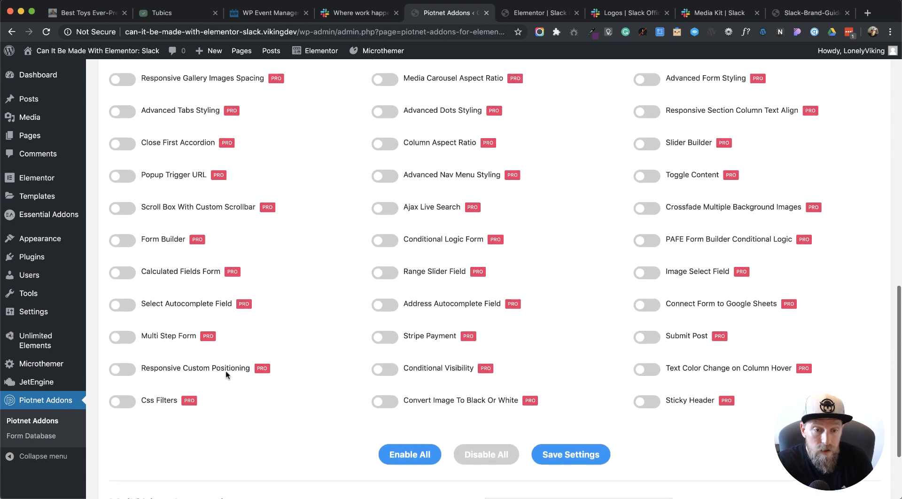
# Step: Enable the Form Builder feature in Piotnet Addons and save the settings
pyautogui.click(125, 271)
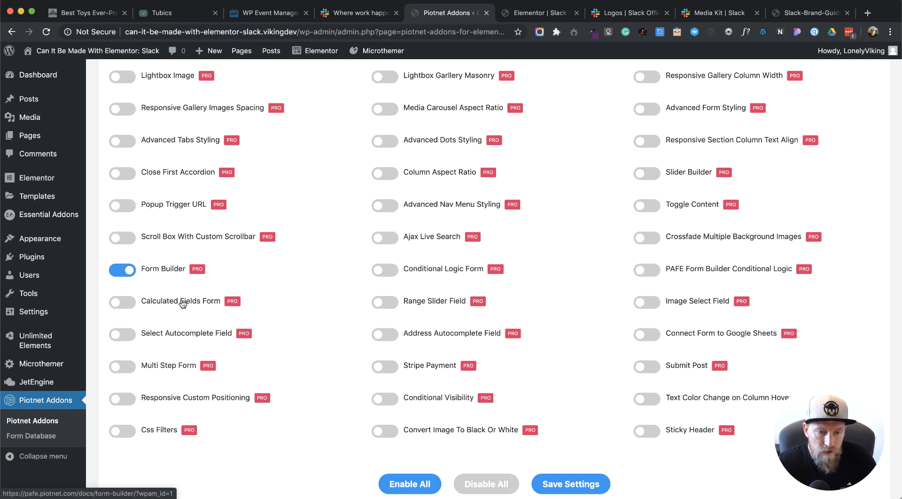
pyautogui.scroll(-3, 459, 353)
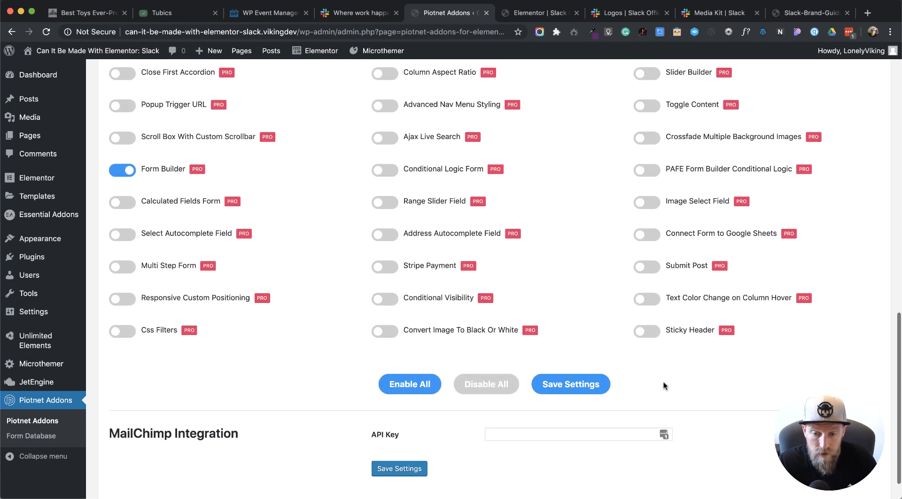
pyautogui.click(569, 385)
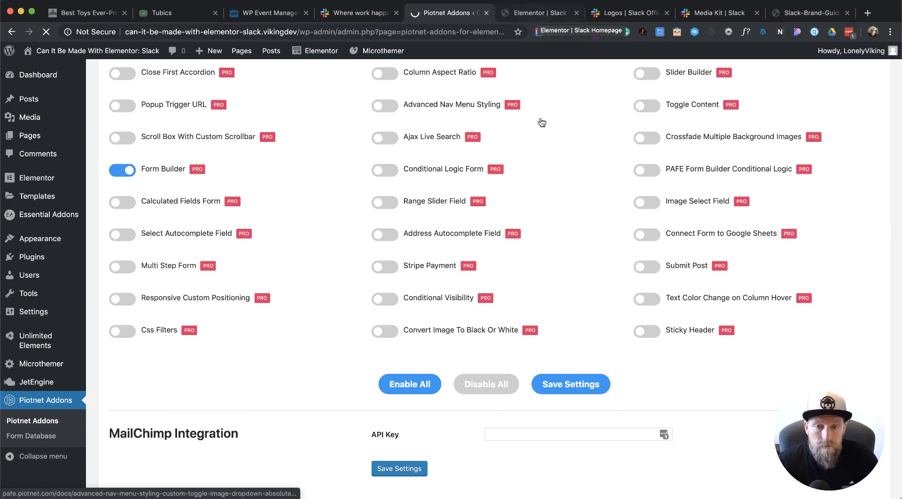
pyautogui.scroll(-4, 552, 180)
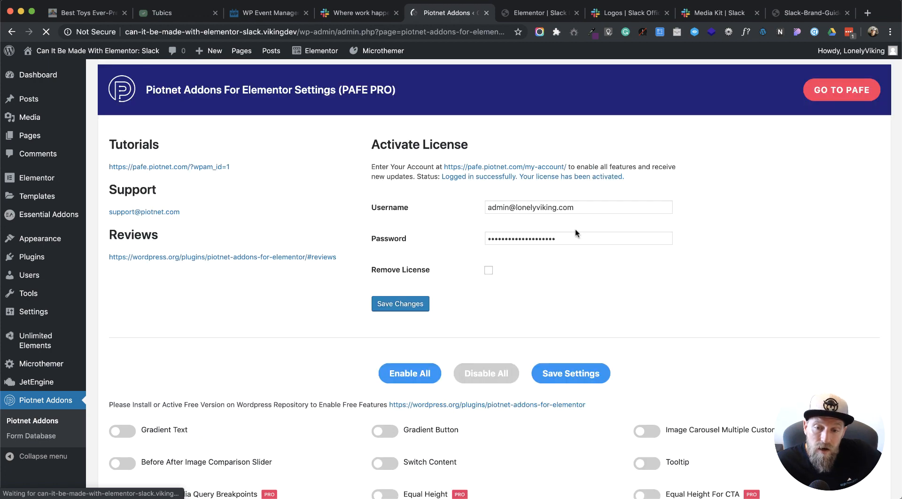
# Step: Go back to the Elementor editor for the Slack homepage and reload it
pyautogui.click(538, 14)
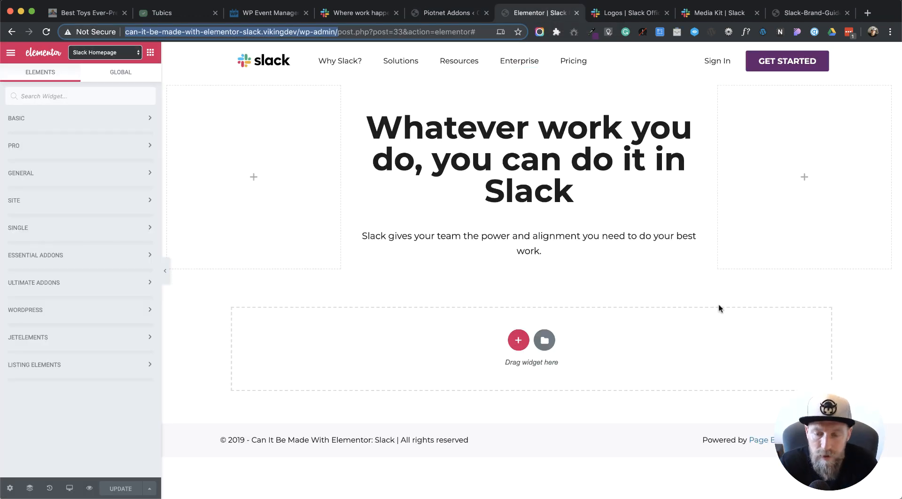
pyautogui.click(46, 32)
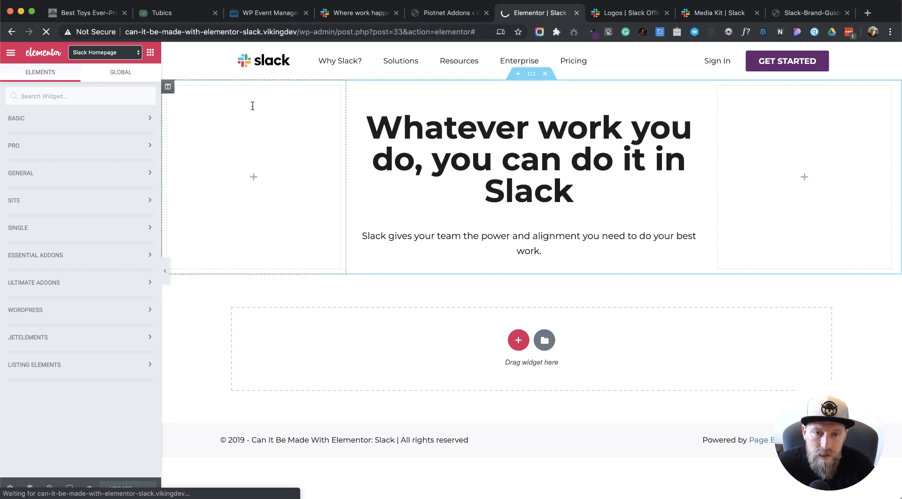
pyautogui.doubleClick(273, 30)
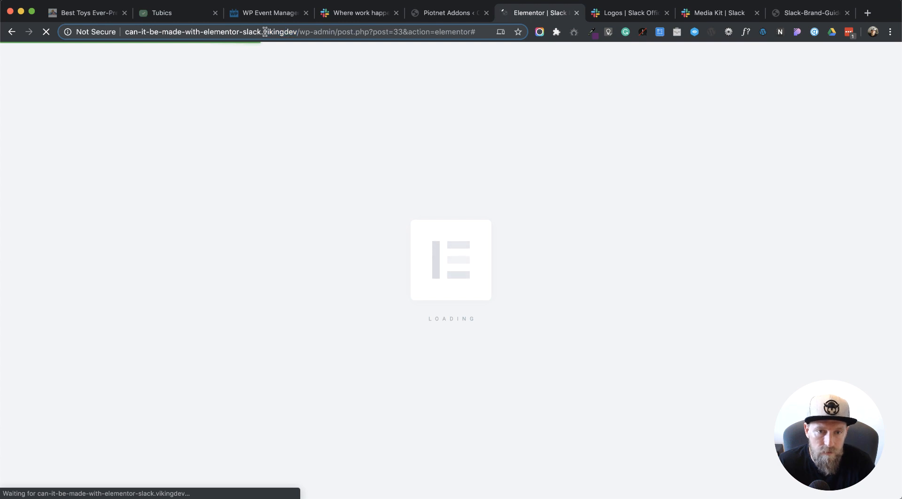
pyautogui.moveTo(262, 31); pyautogui.dragTo(298, 30)
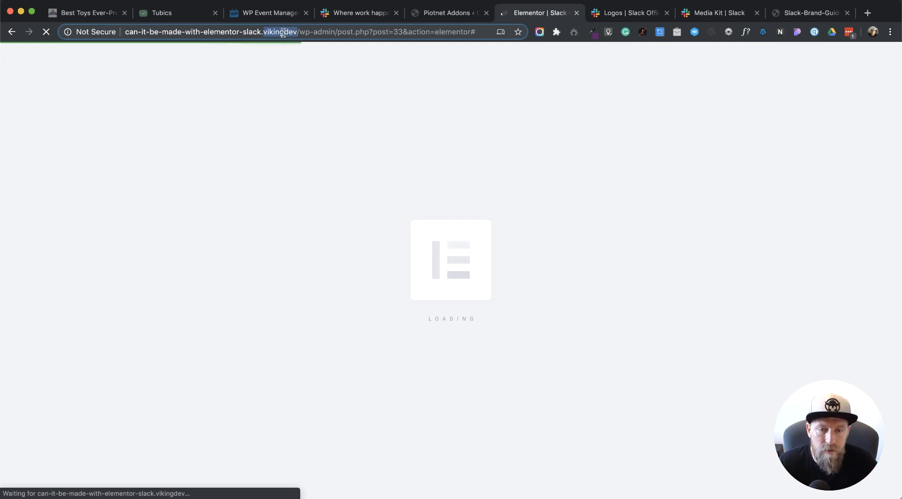
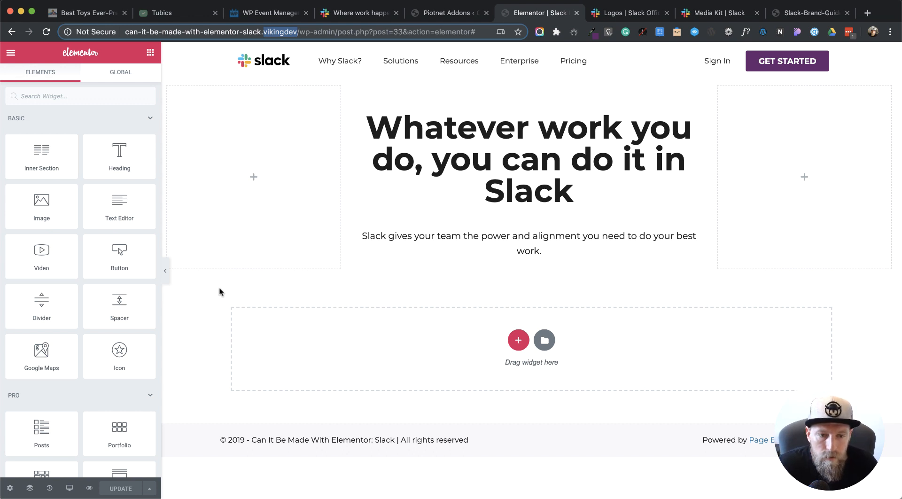
# Step: Add a PAFE Form Builder Field widget below the tagline in the hero's middle column
pyautogui.scroll(-3, 108, 342)
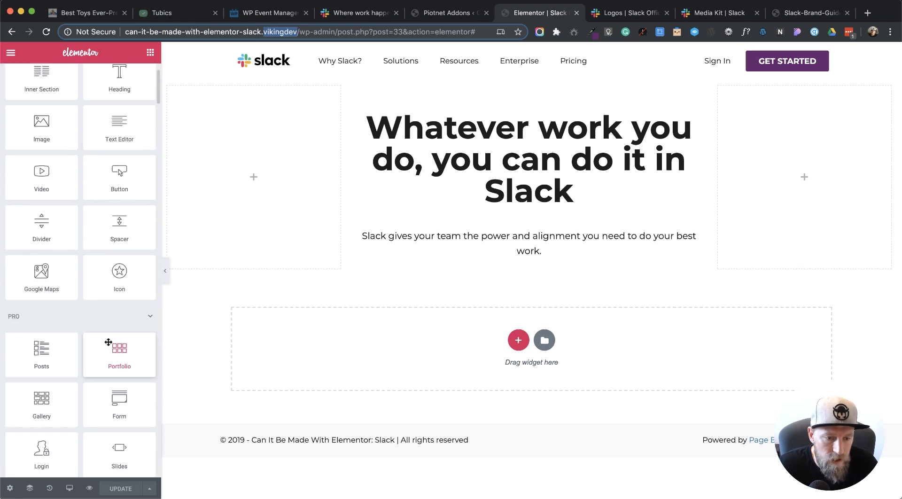
pyautogui.scroll(-20, 109, 343)
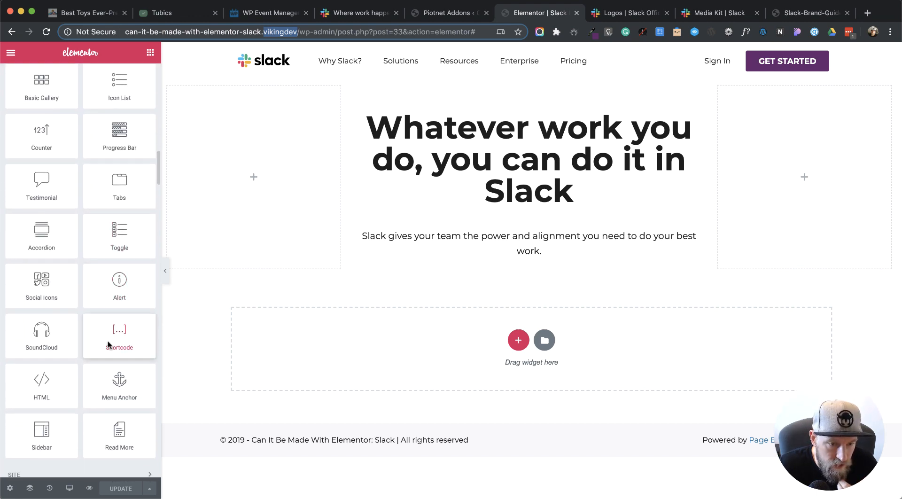
pyautogui.scroll(-15, 108, 344)
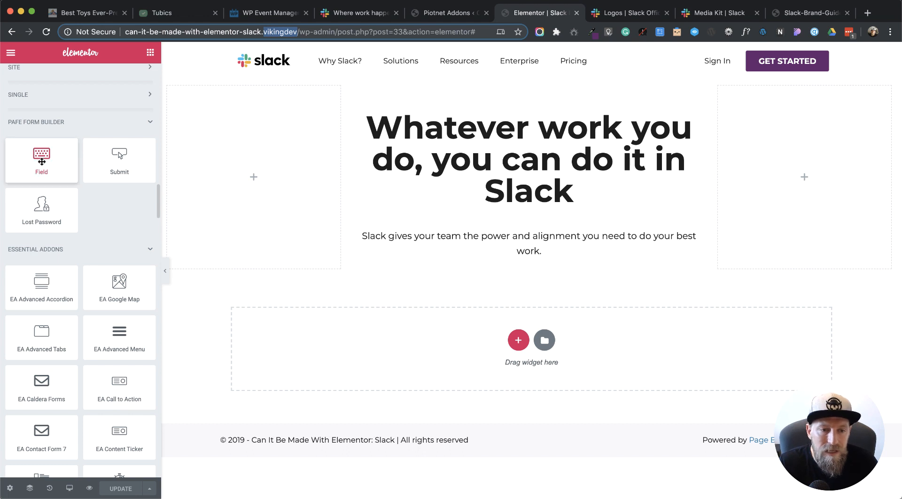
pyautogui.moveTo(42, 158); pyautogui.dragTo(469, 269)
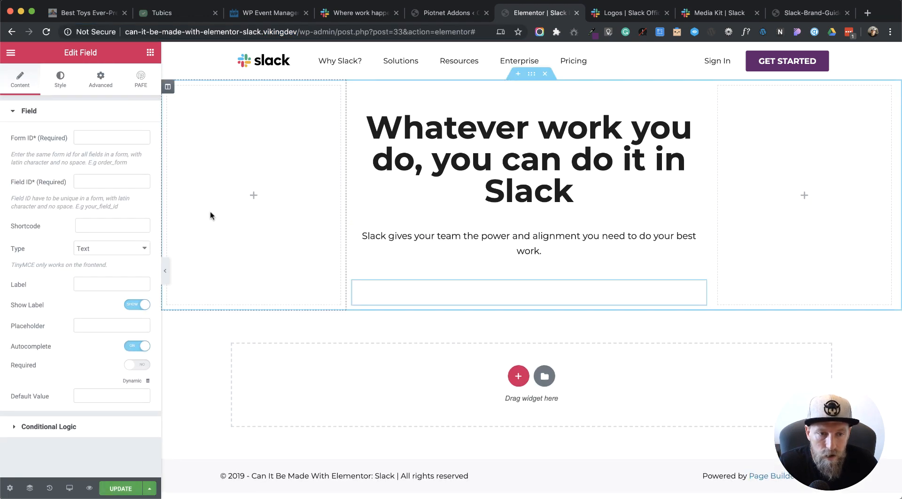
pyautogui.rightClick(698, 291)
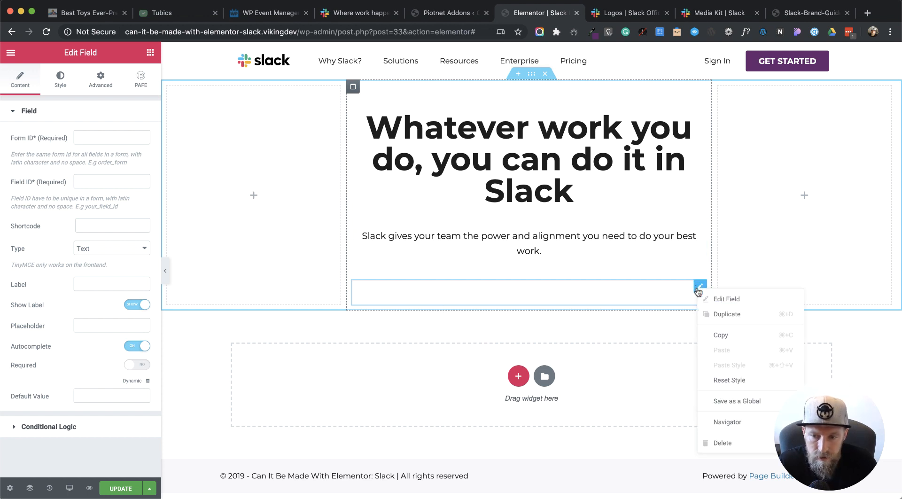
pyautogui.click(657, 263)
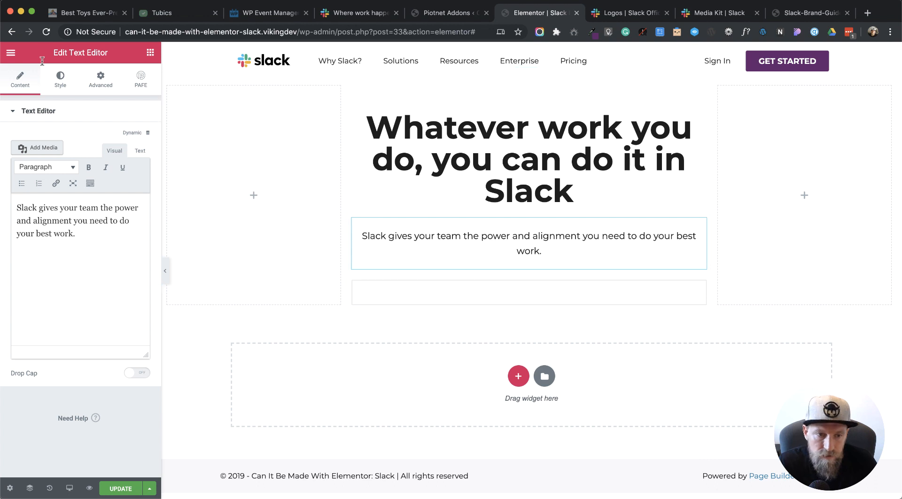
# Step: Insert a two-column Inner Section between the tagline and the form field
pyautogui.click(150, 53)
pyautogui.moveTo(36, 149); pyautogui.dragTo(519, 265)
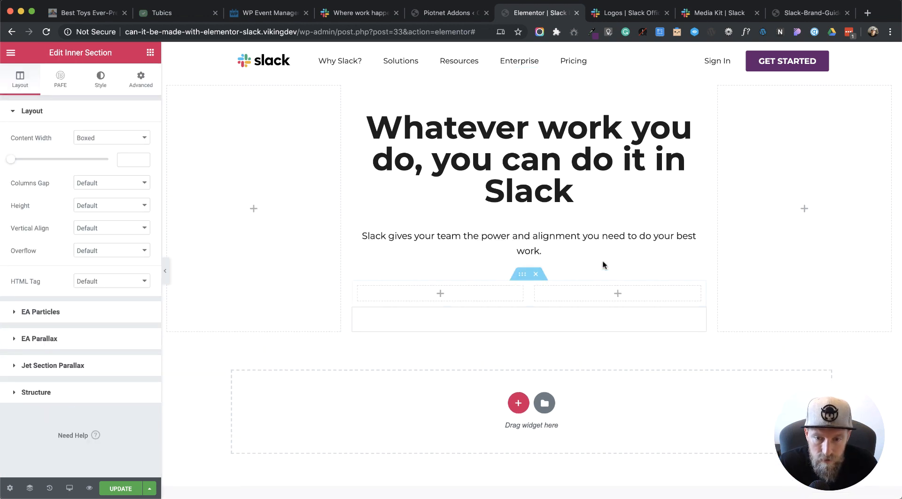
# Step: Move the form field into the Inner Section's first column and set its Form ID to slack-form
pyautogui.moveTo(700, 313); pyautogui.dragTo(517, 327)
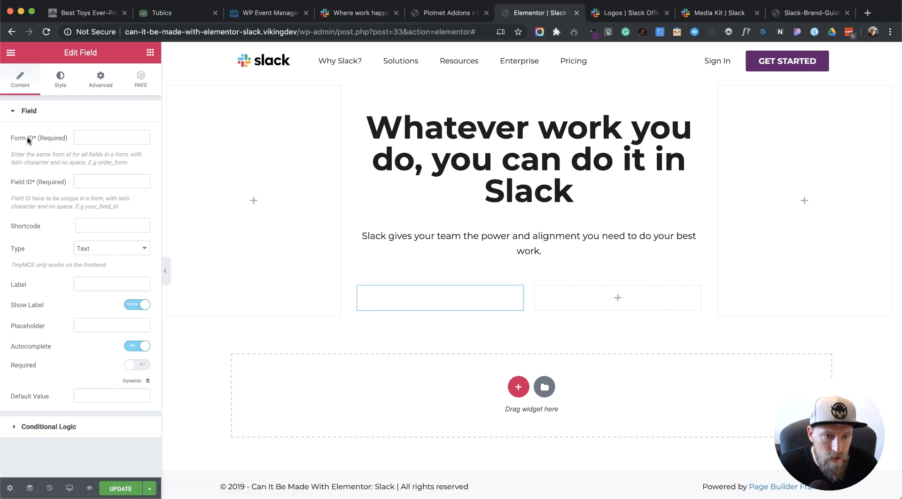
pyautogui.moveTo(12, 136); pyautogui.dragTo(59, 139)
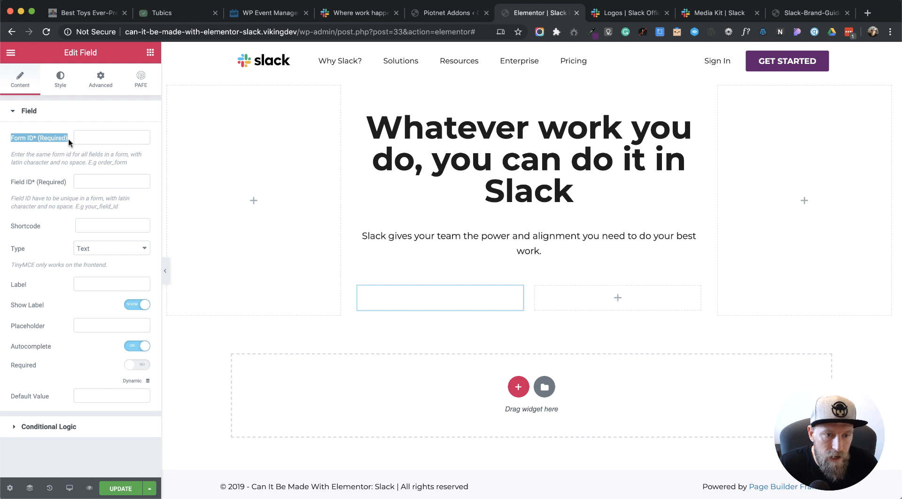
pyautogui.click(97, 139)
pyautogui.write('slack-form')
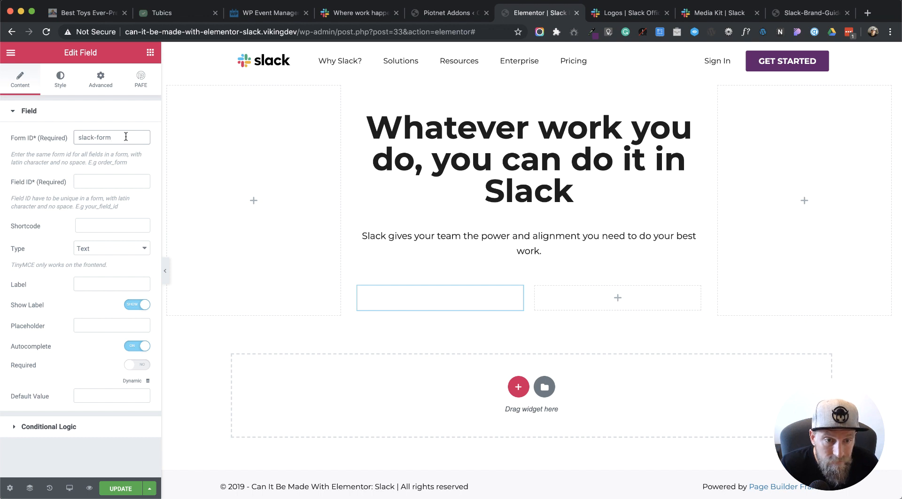
pyautogui.press('super+a')
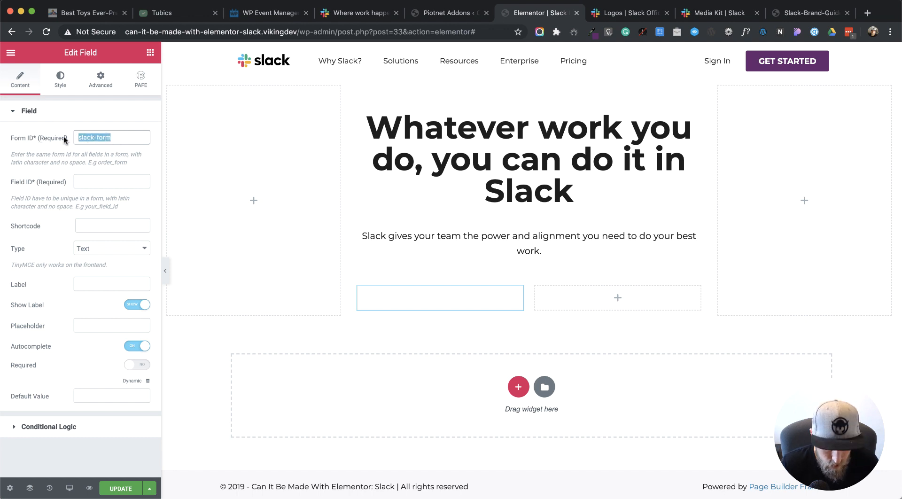
# Step: Set the form field's Field ID to email and save the page
pyautogui.click(90, 184)
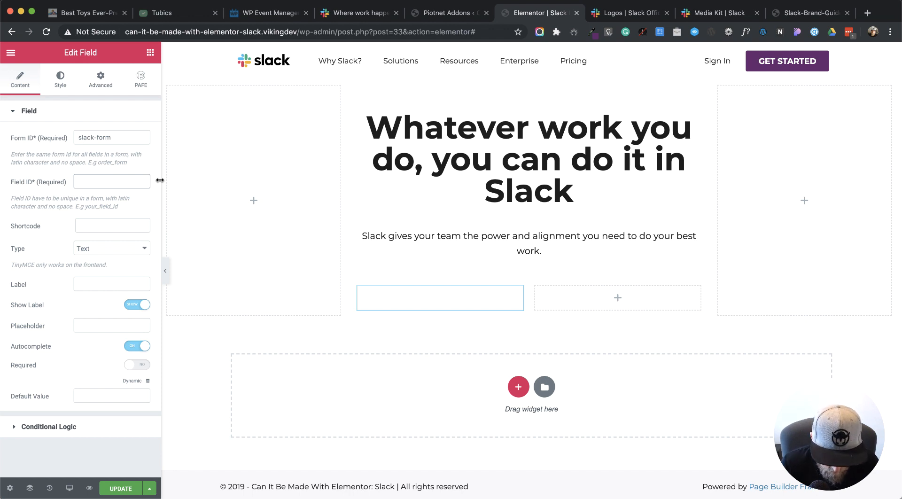
pyautogui.write('email')
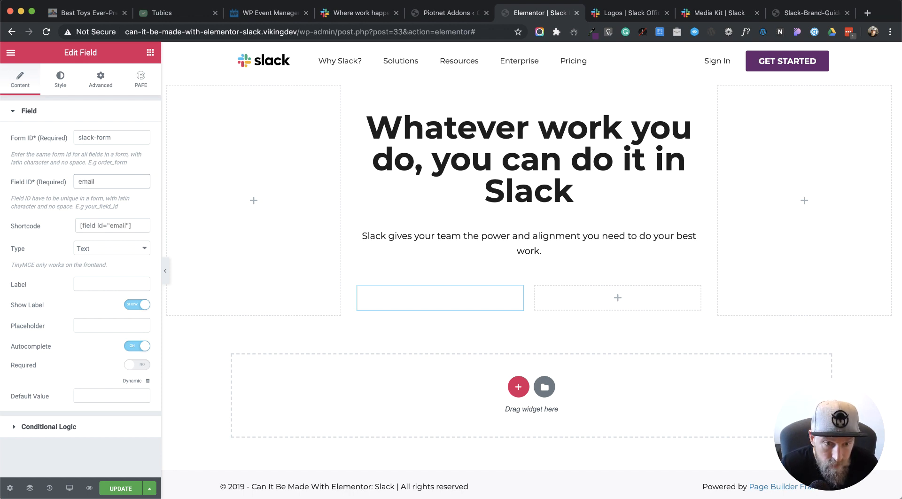
pyautogui.press('super+s')
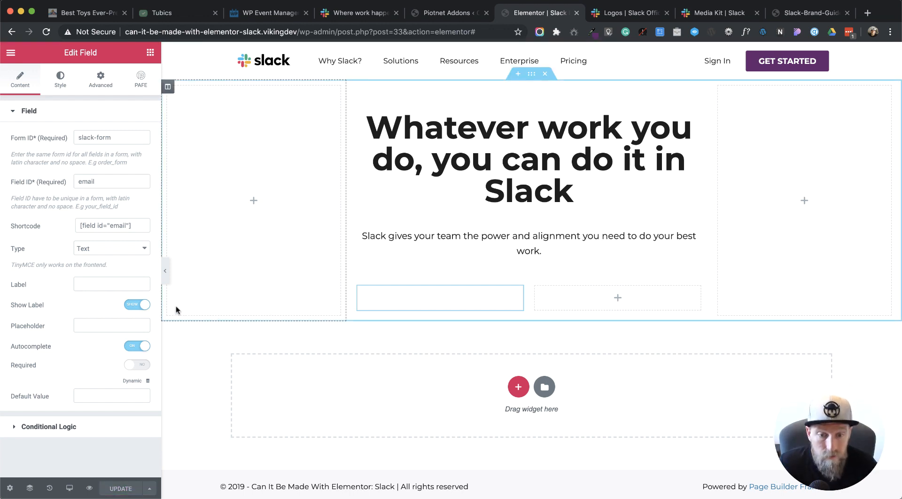
# Step: Give the email field the placeholder "Your work email", matching the original Slack homepage
pyautogui.click(96, 326)
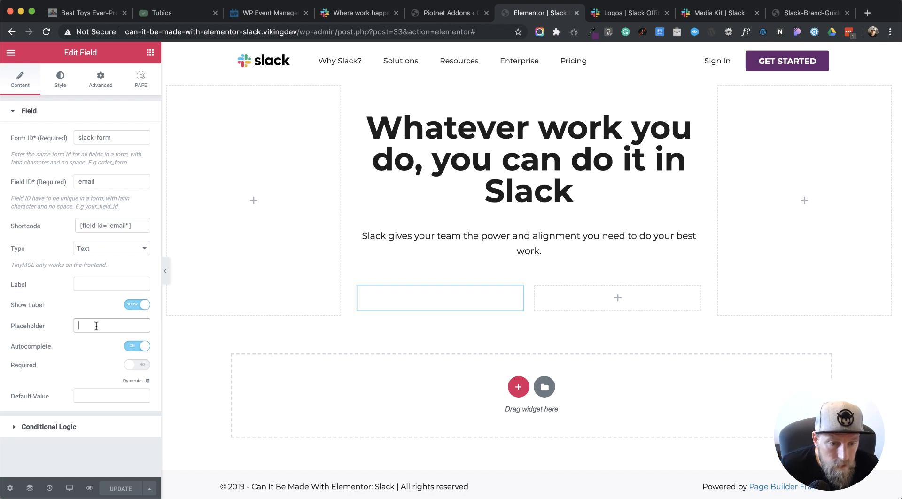
pyautogui.click(352, 13)
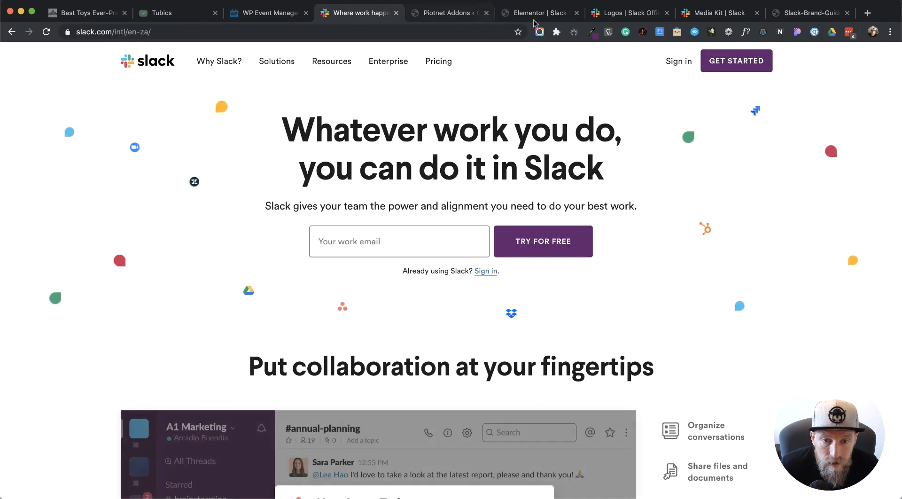
pyautogui.click(547, 14)
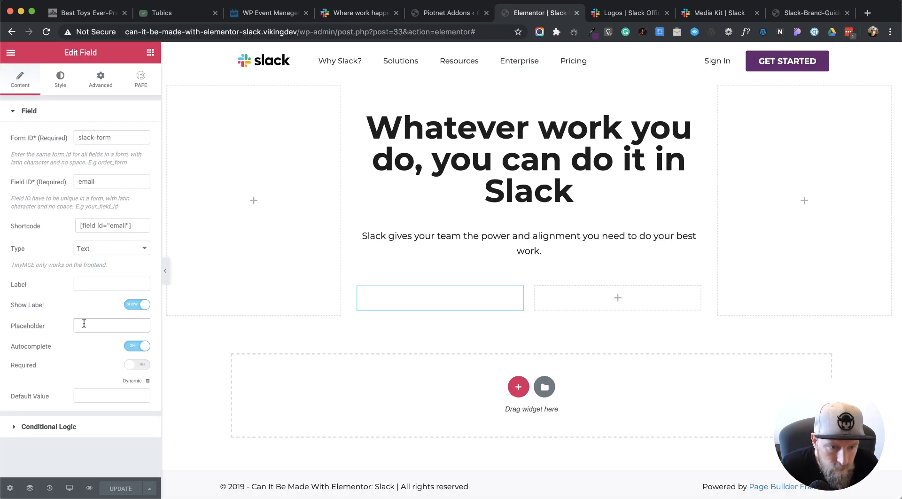
pyautogui.write('Your w')
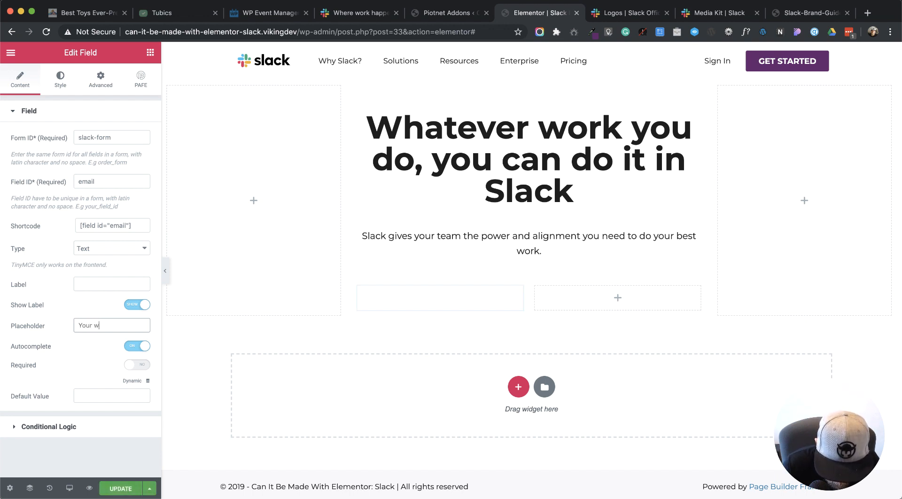
pyautogui.write('ork email')
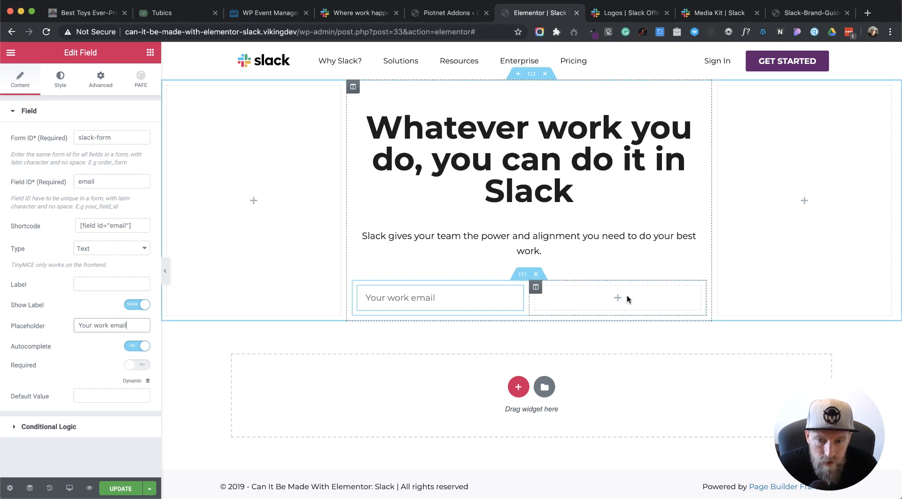
# Step: Add a PAFE Form Builder Submit widget to the Inner Section's empty second column and update the page
pyautogui.click(151, 53)
pyautogui.scroll(-15, 110, 346)
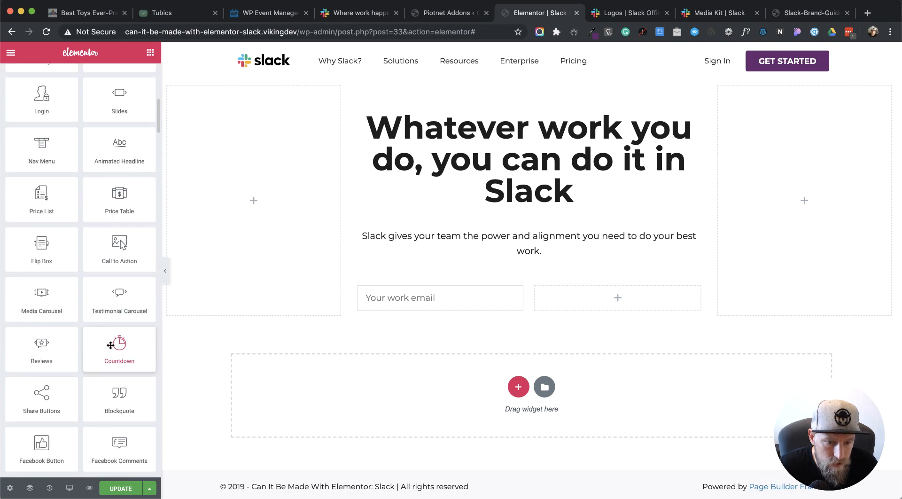
pyautogui.scroll(-5, 110, 345)
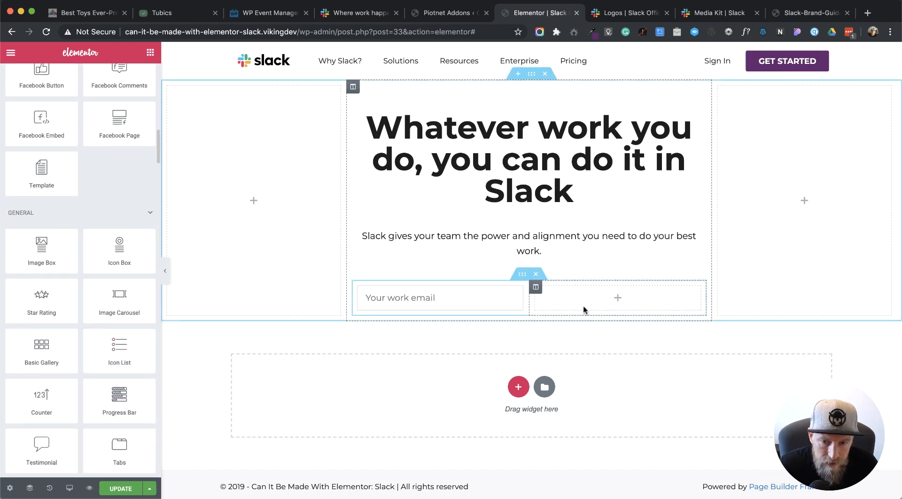
pyautogui.scroll(-10, 131, 268)
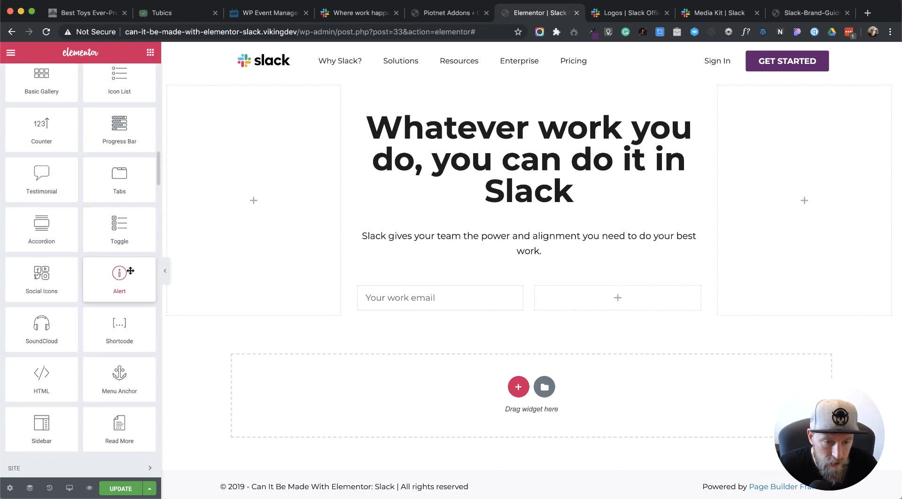
pyautogui.scroll(-5, 130, 270)
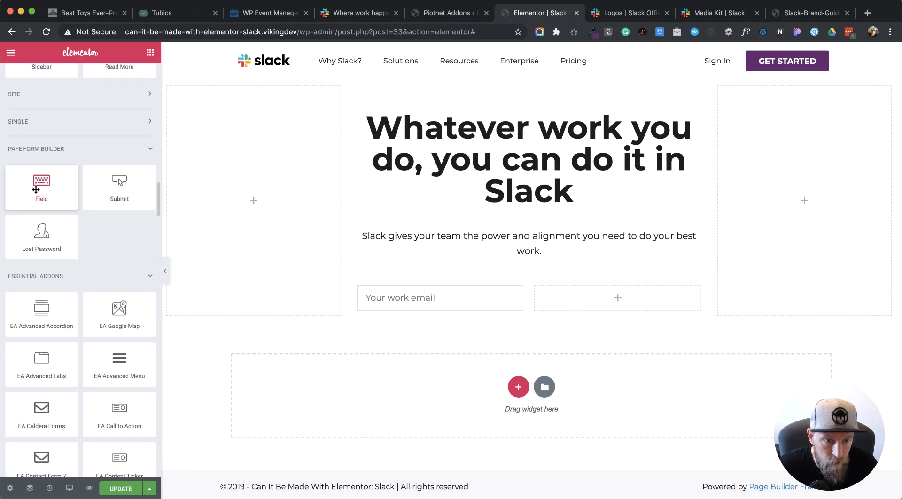
pyautogui.moveTo(119, 193); pyautogui.dragTo(604, 302)
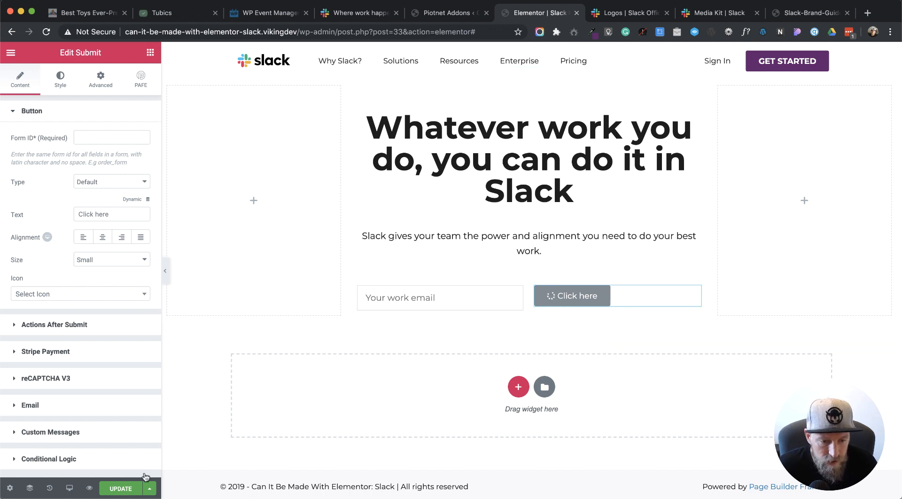
pyautogui.click(120, 488)
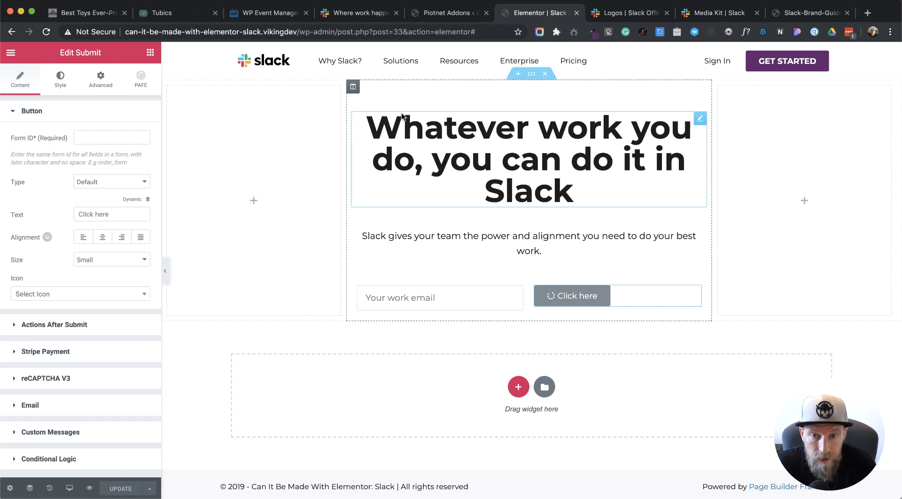
# Step: Check the original Slack page's sign-up button and set the submit button's size to Medium
pyautogui.click(368, 14)
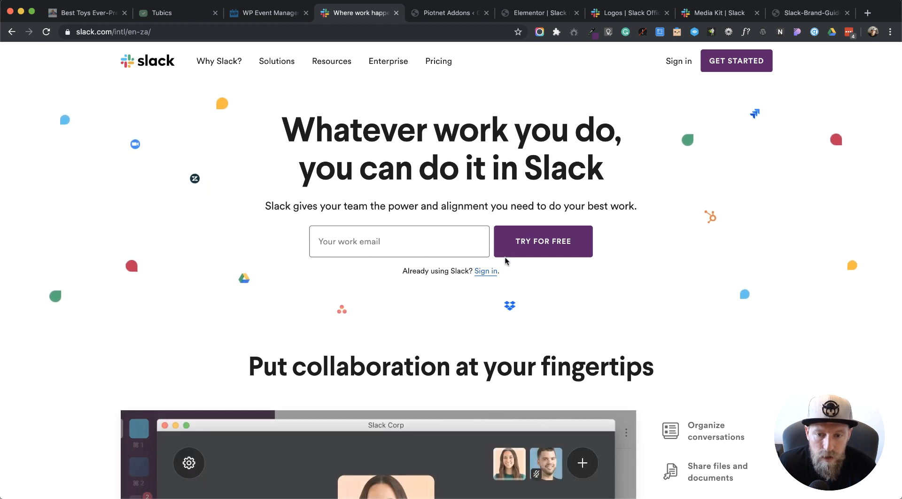
pyautogui.click(539, 13)
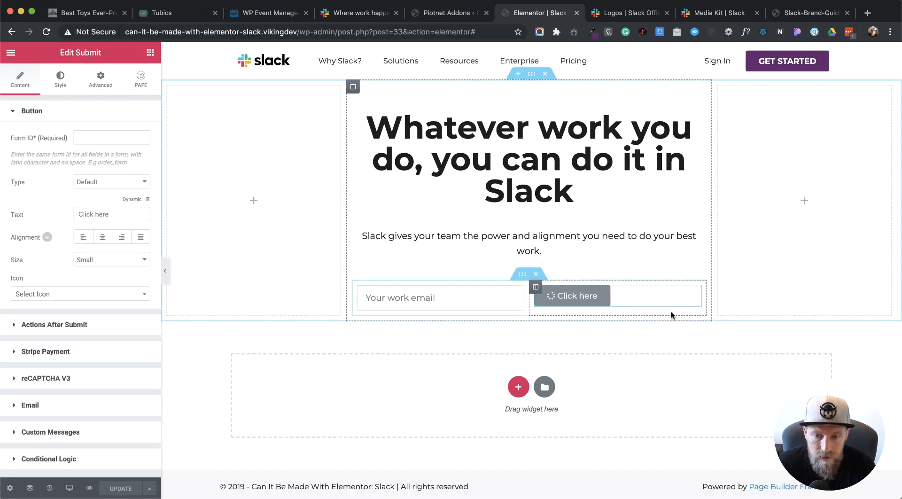
pyautogui.click(125, 259)
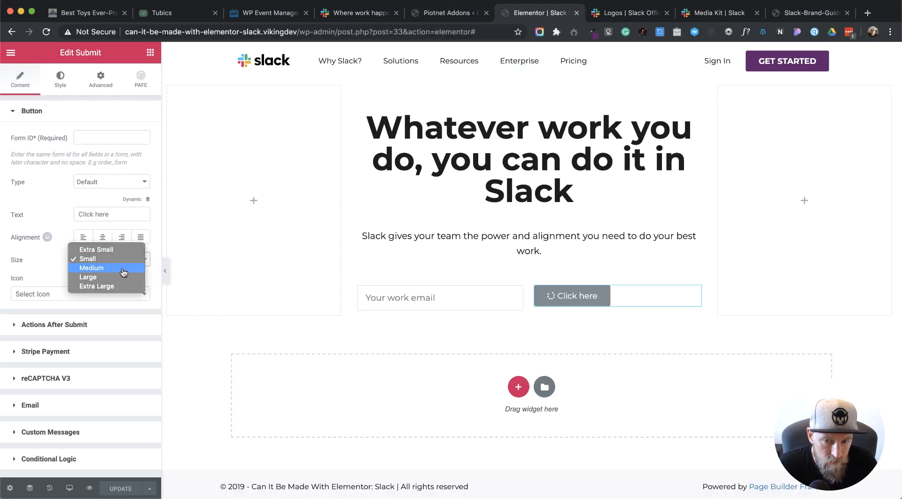
pyautogui.click(123, 268)
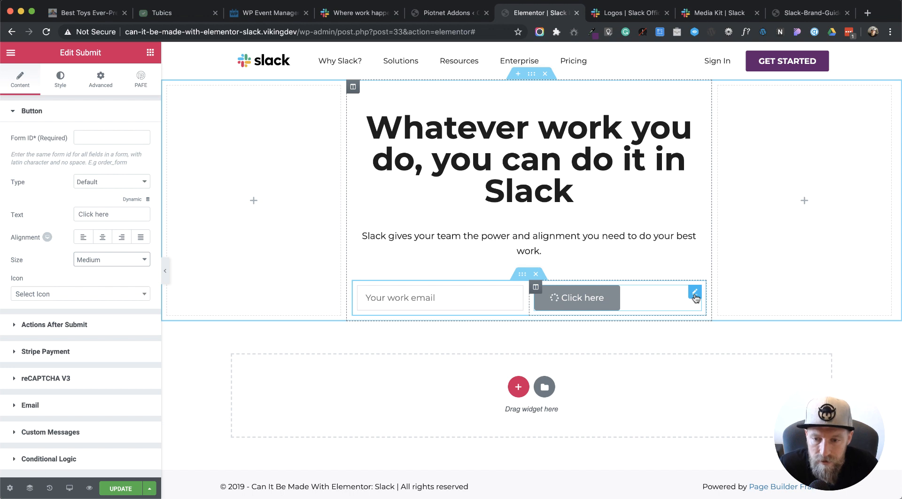
# Step: Set the submit button's Form ID to slack-form and compare it with the email field's Form ID
pyautogui.click(101, 138)
pyautogui.write('slack-form')
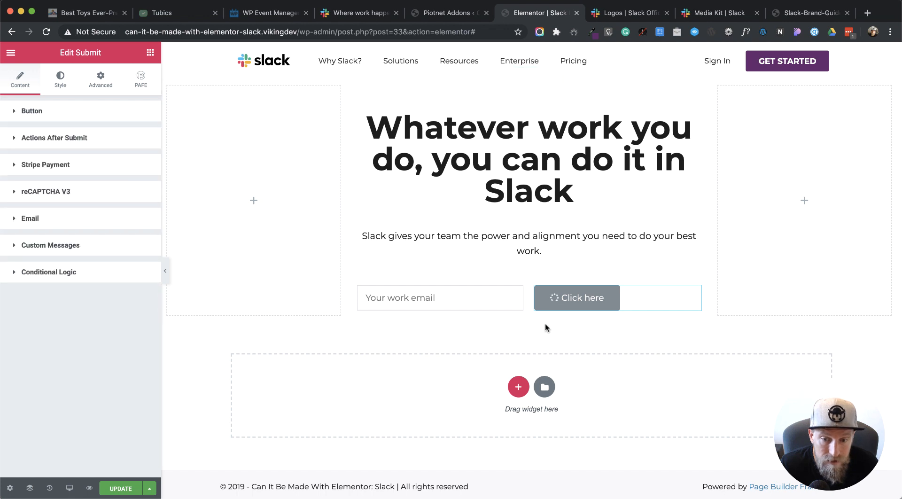
pyautogui.click(493, 302)
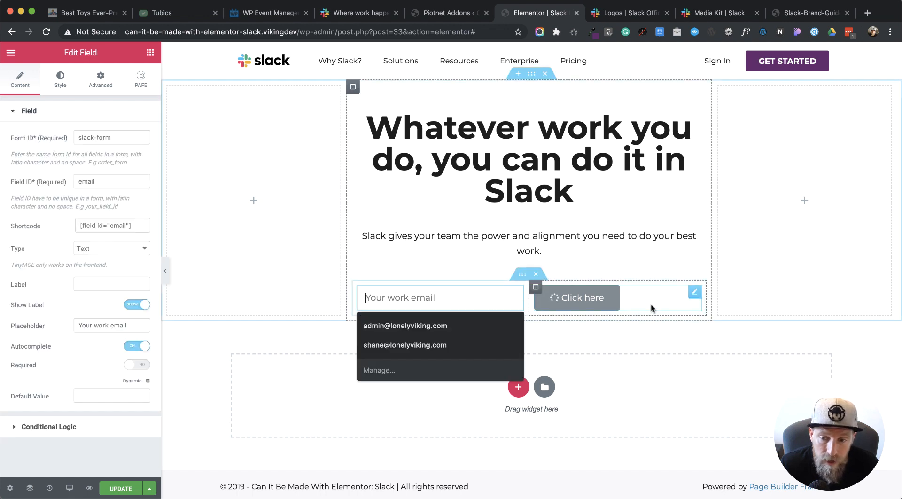
pyautogui.click(649, 306)
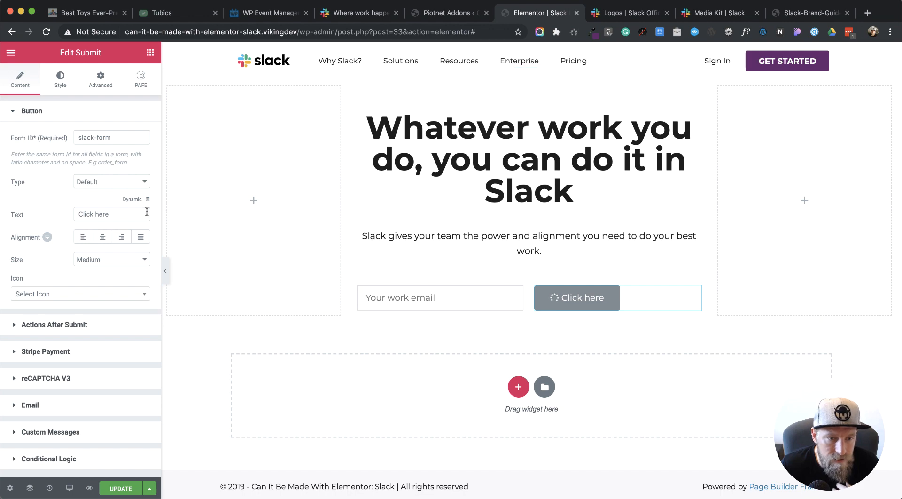
# Step: Check the original button's wording and change the submit button's text to "Try For Free"
pyautogui.click(367, 13)
pyautogui.click(508, 15)
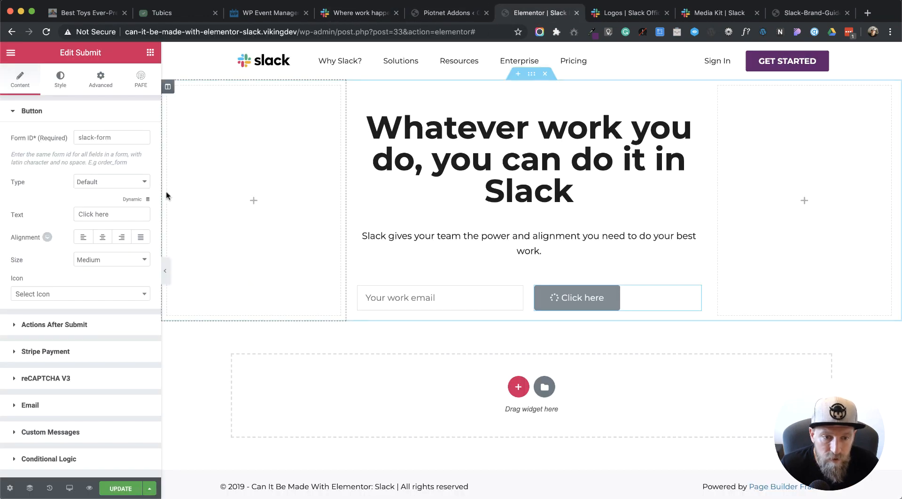
pyautogui.moveTo(120, 214); pyautogui.dragTo(35, 215)
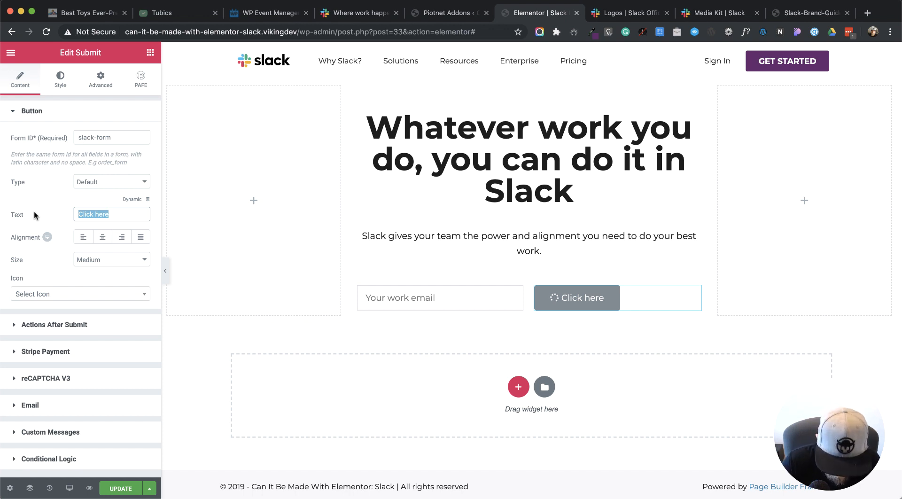
pyautogui.write('Try For Free')
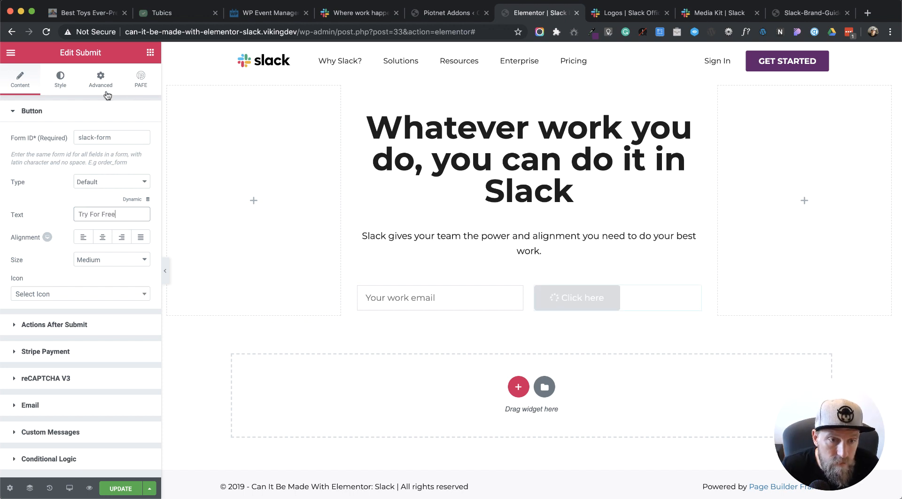
# Step: Open the submit button's style settings and copy the purple hex code #611f69 from the Eye Dropper extension
pyautogui.click(61, 87)
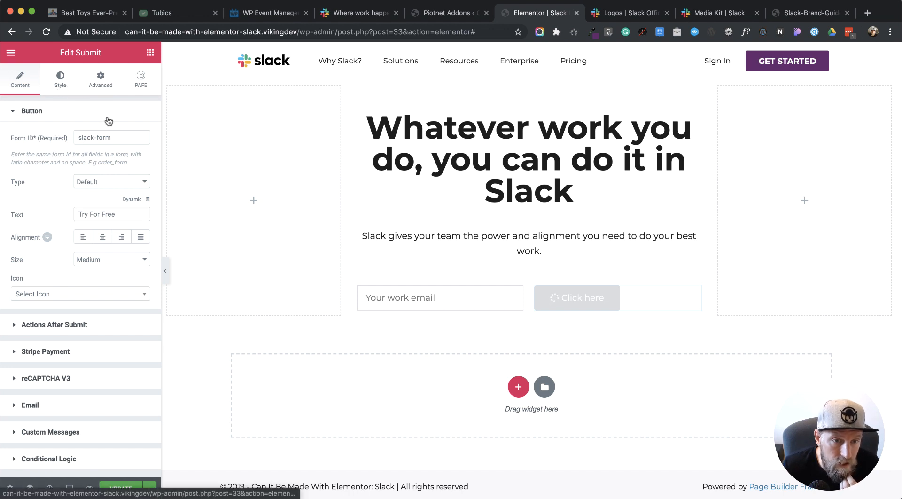
pyautogui.click(591, 32)
pyautogui.doubleClick(545, 52)
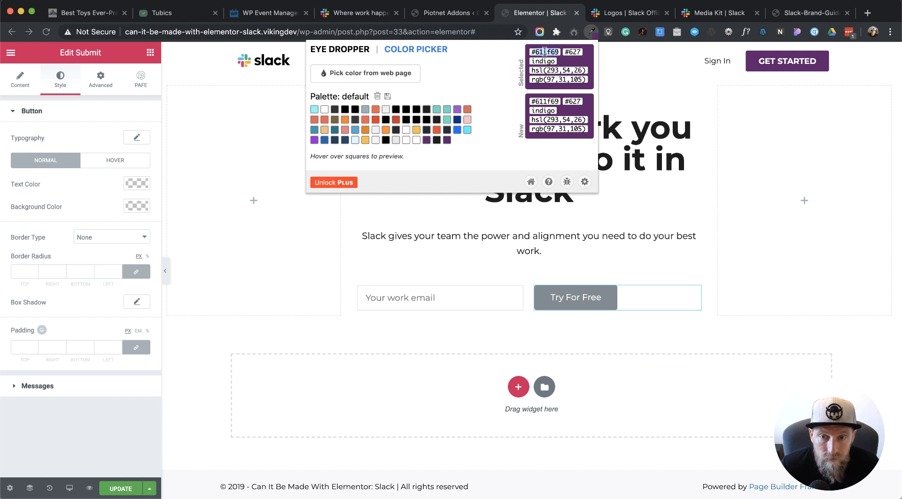
pyautogui.click(275, 224)
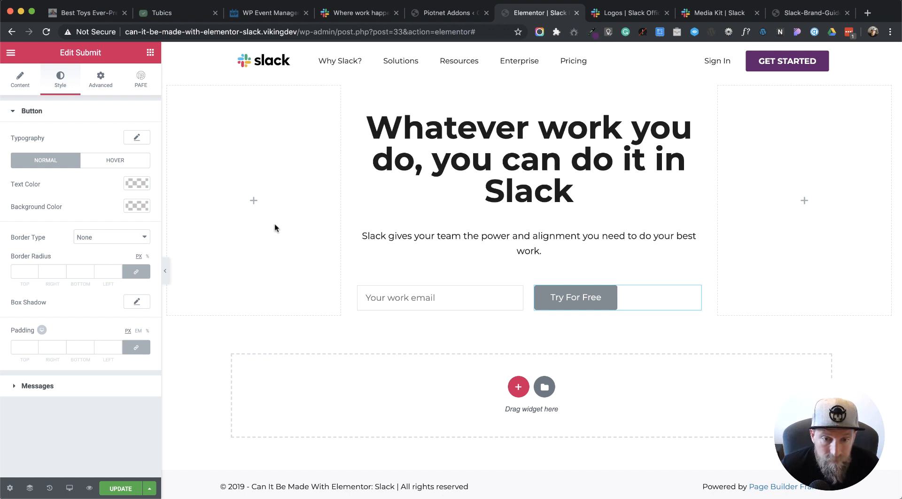
# Step: Set the submit button's typography to weight 600 with Uppercase transform
pyautogui.click(136, 138)
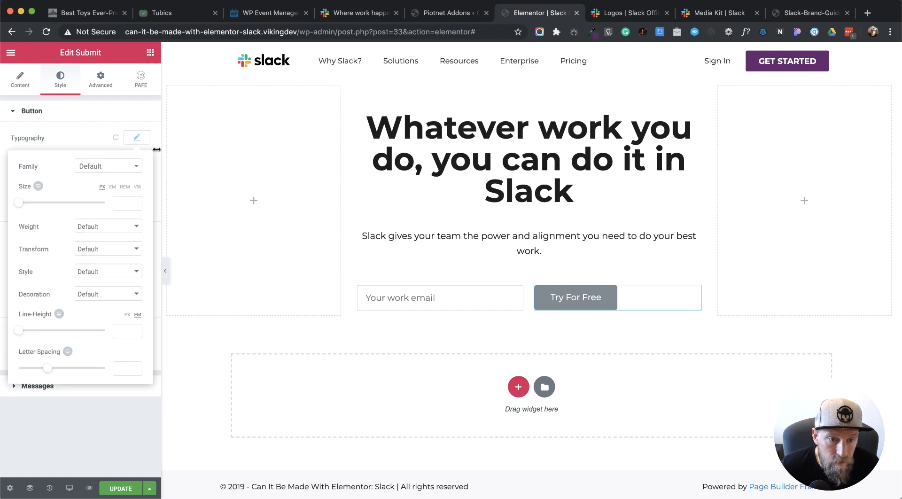
pyautogui.click(99, 229)
pyautogui.click(87, 189)
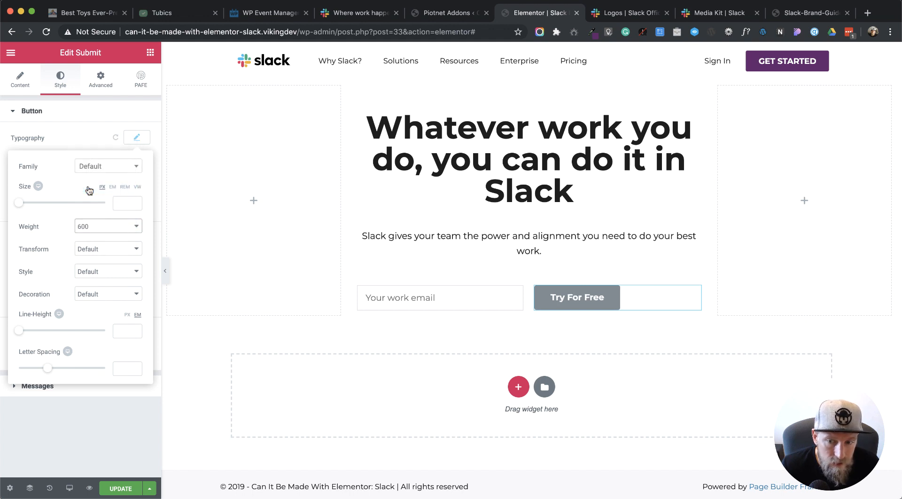
pyautogui.click(109, 250)
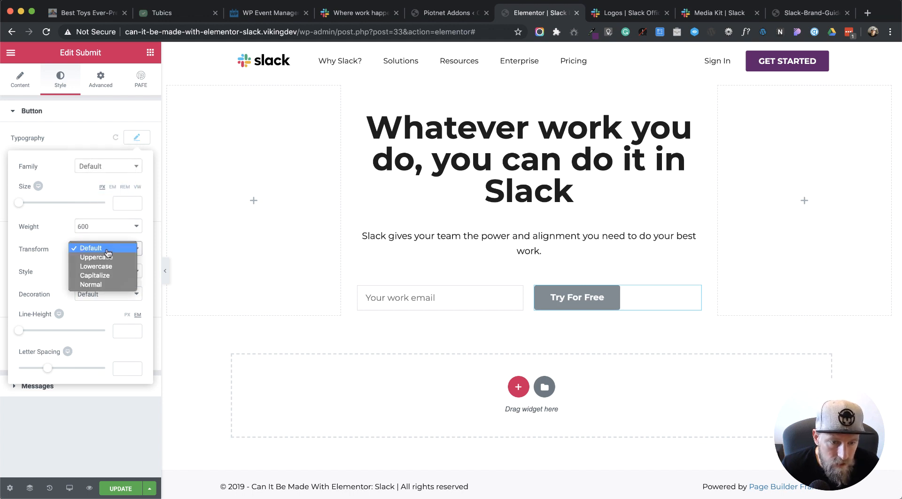
pyautogui.click(109, 258)
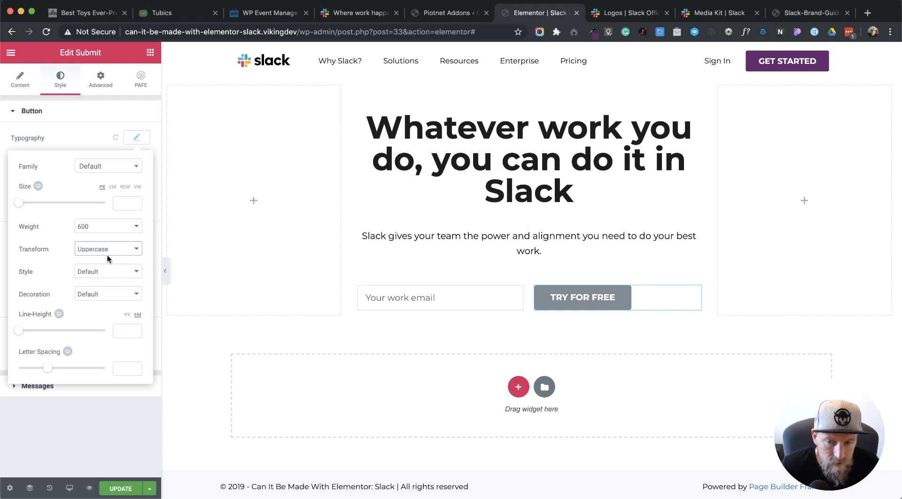
# Step: Set the submit button's font size to 15 px and its background color to #611f69, and update the page
pyautogui.click(117, 204)
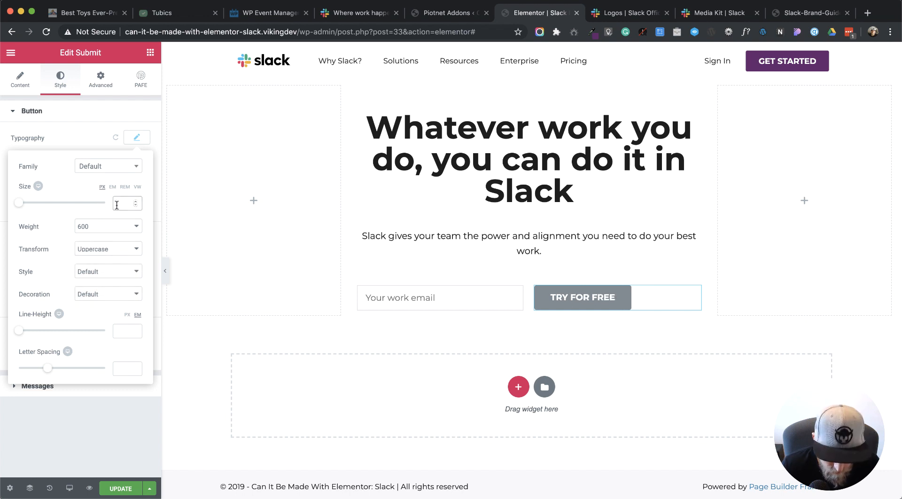
pyautogui.write('15')
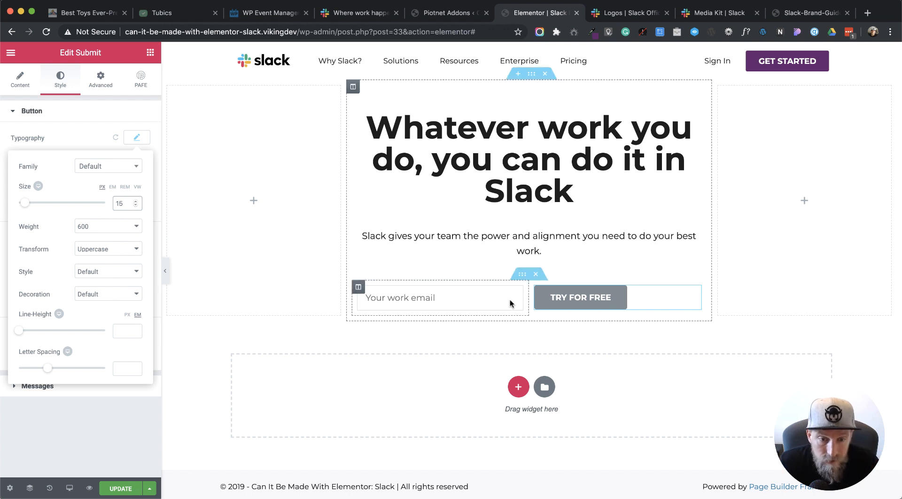
pyautogui.click(86, 134)
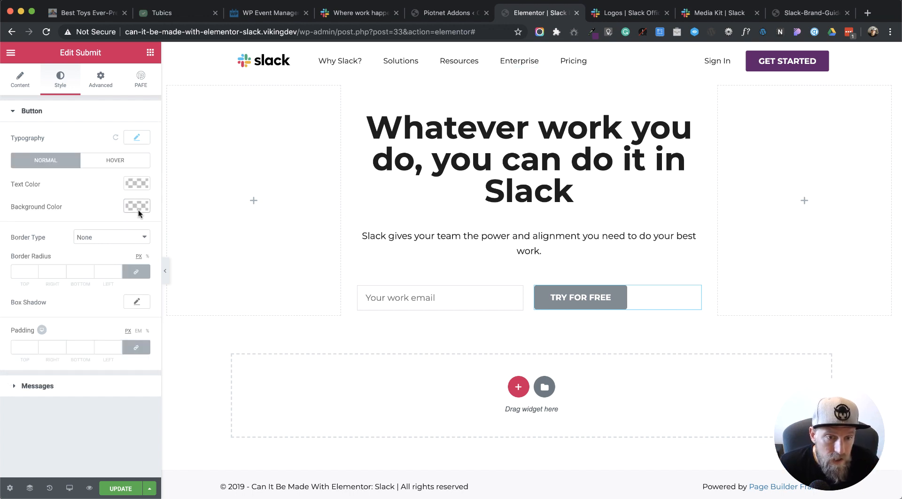
pyautogui.click(138, 207)
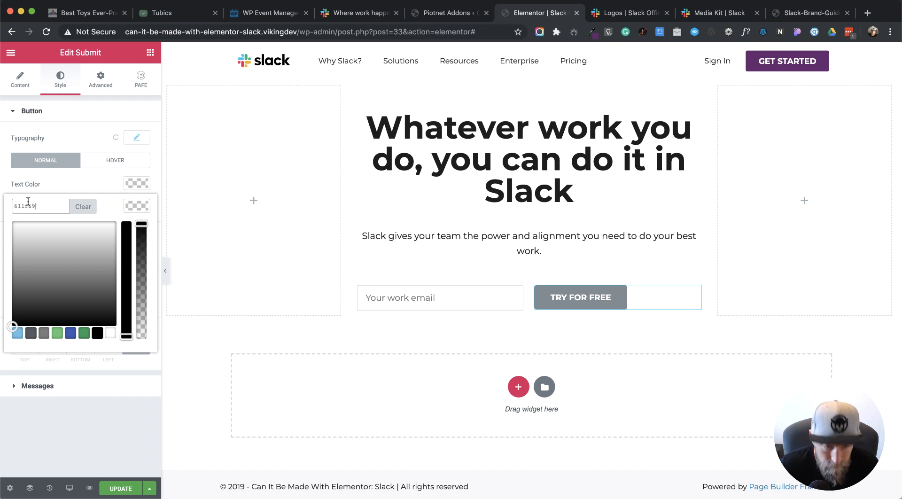
pyautogui.click(104, 415)
pyautogui.click(132, 488)
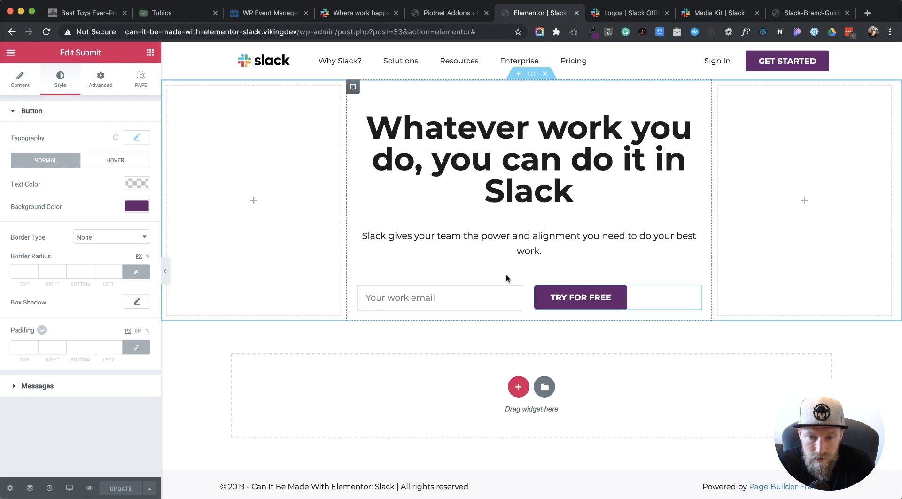
# Step: Set the form's inner section to Full Width content, check its vertical alignment options, and update the page
pyautogui.click(521, 277)
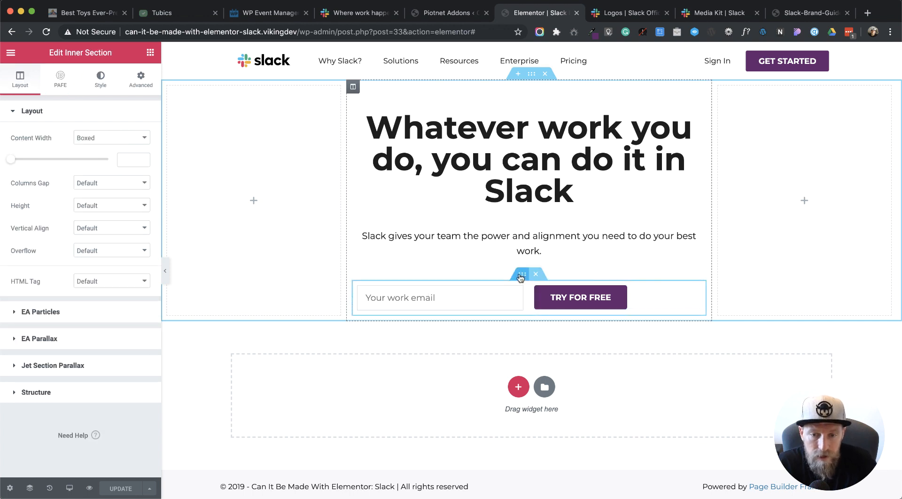
pyautogui.click(147, 139)
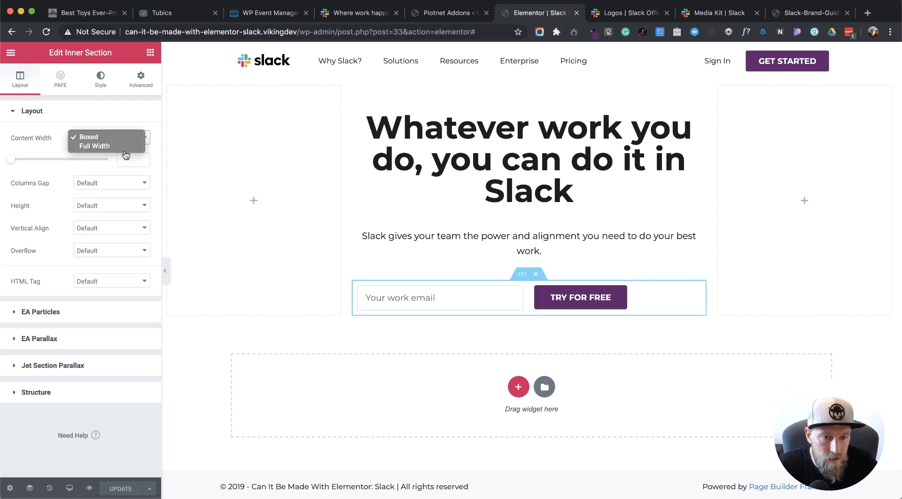
pyautogui.click(124, 146)
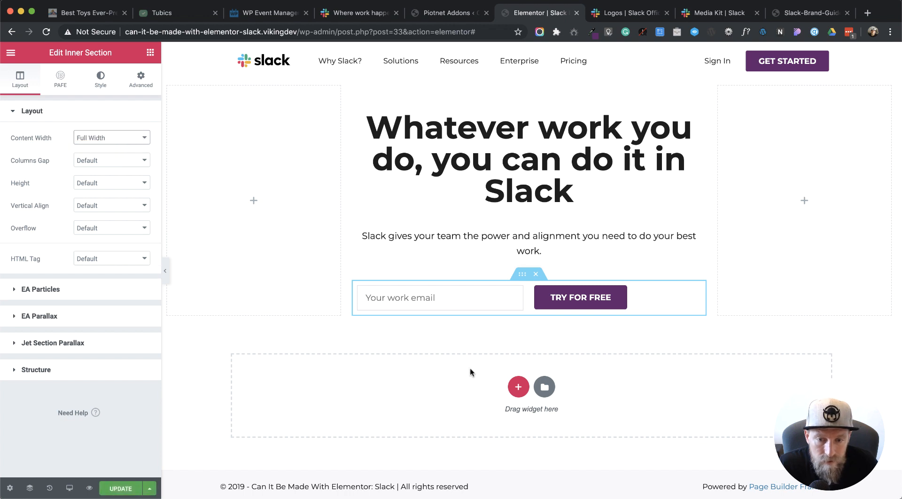
pyautogui.click(143, 138)
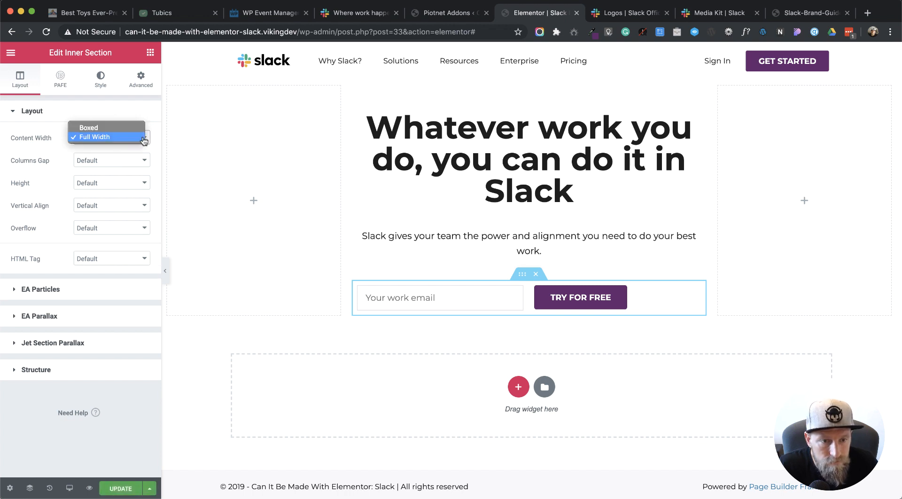
pyautogui.click(142, 137)
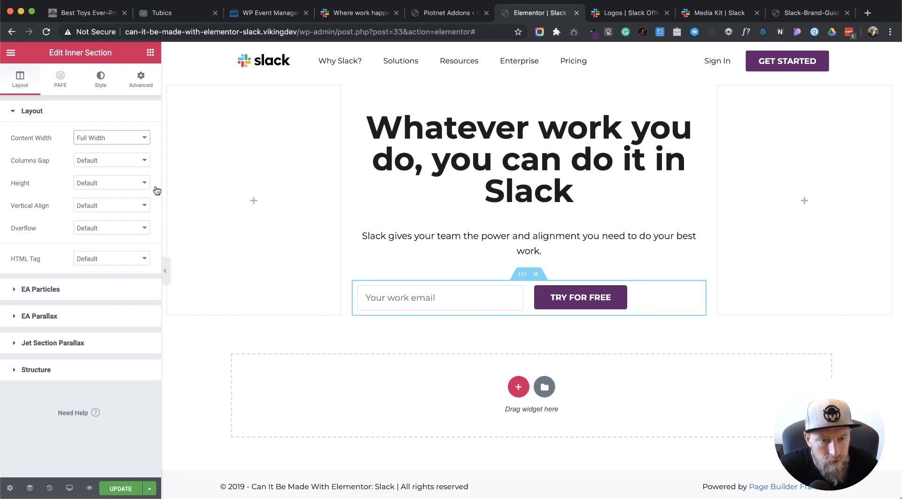
pyautogui.click(125, 206)
pyautogui.click(127, 184)
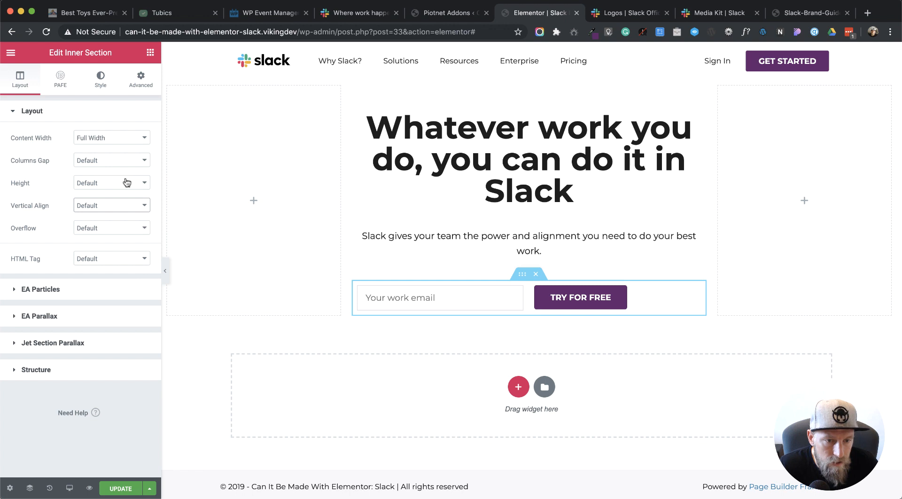
pyautogui.click(125, 206)
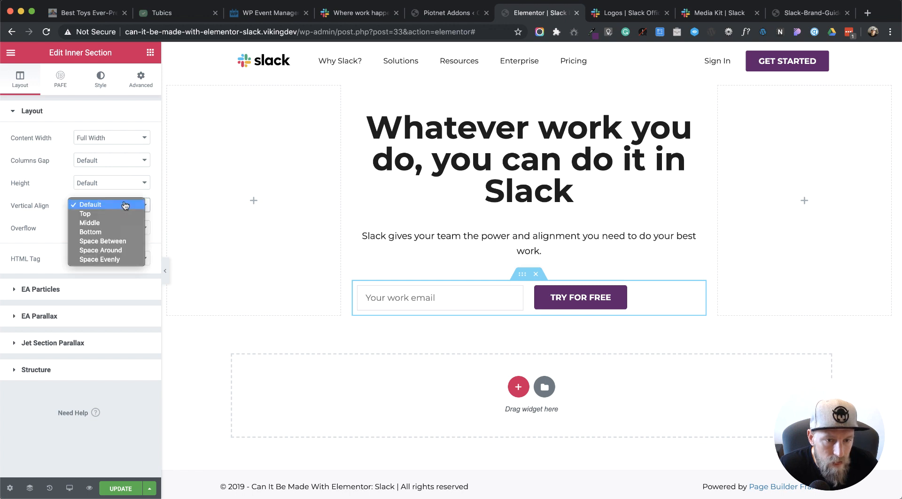
pyautogui.click(125, 204)
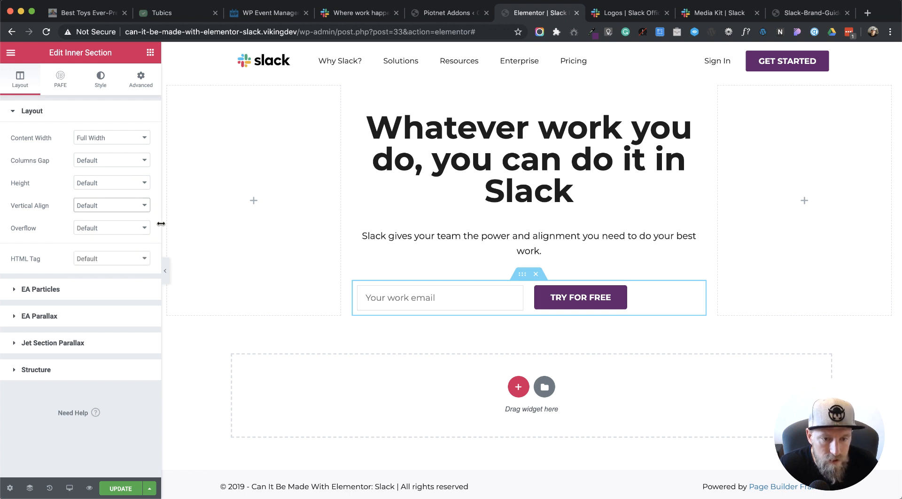
pyautogui.click(123, 488)
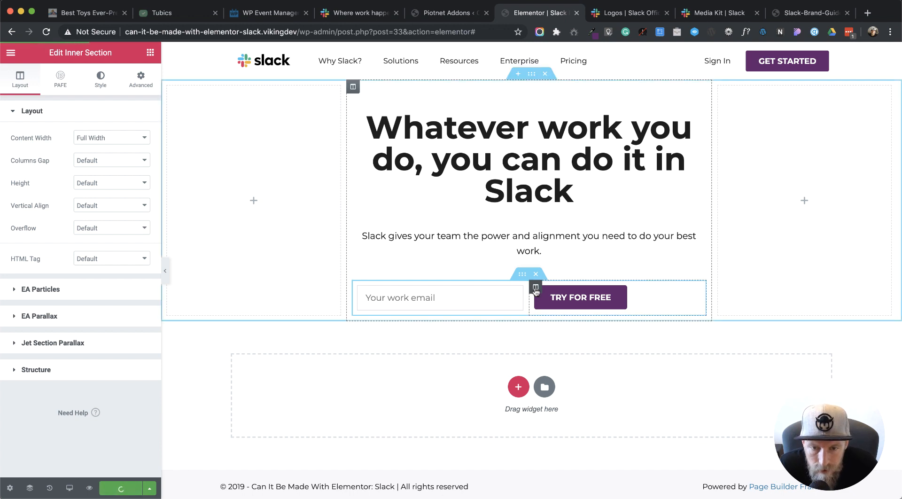
# Step: Widen the email field's column to about 56% and check its horizontal alignment options
pyautogui.moveTo(528, 300); pyautogui.dragTo(549, 299)
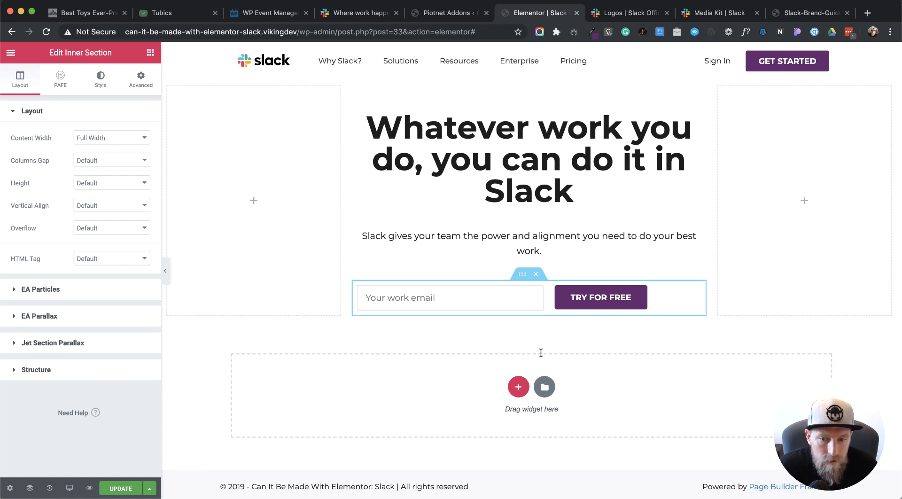
pyautogui.click(359, 287)
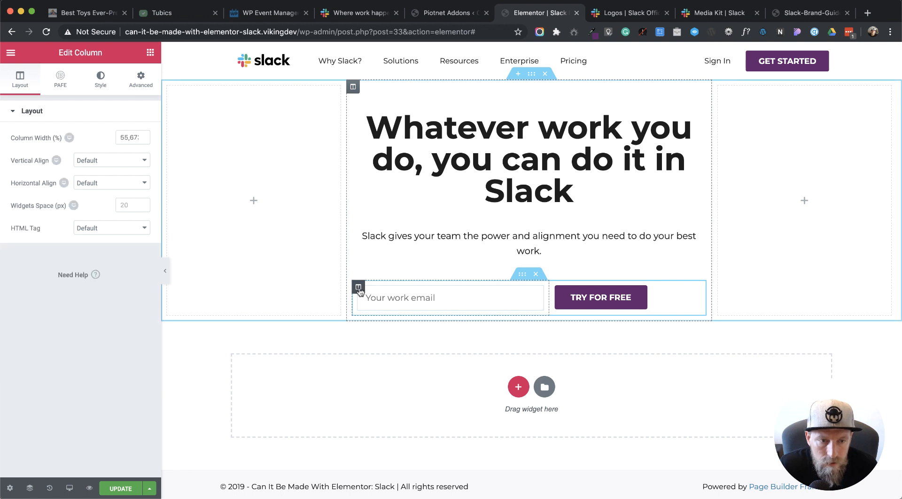
pyautogui.click(111, 186)
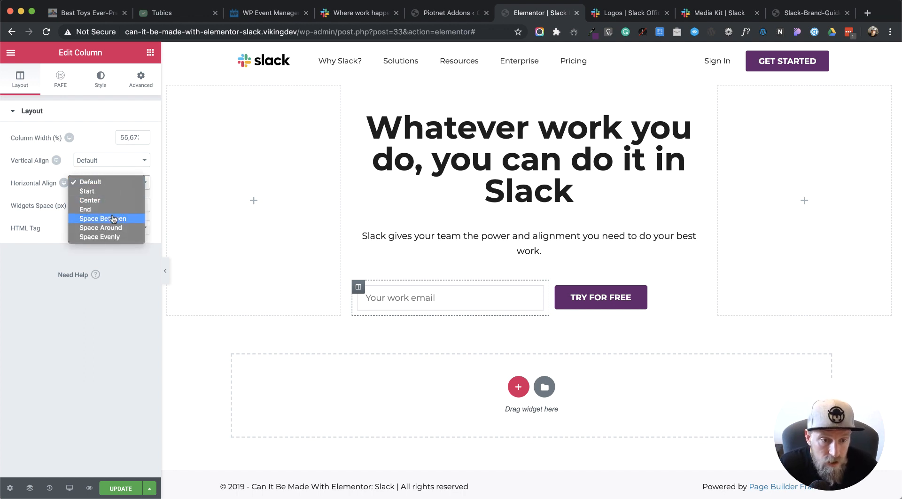
pyautogui.click(111, 340)
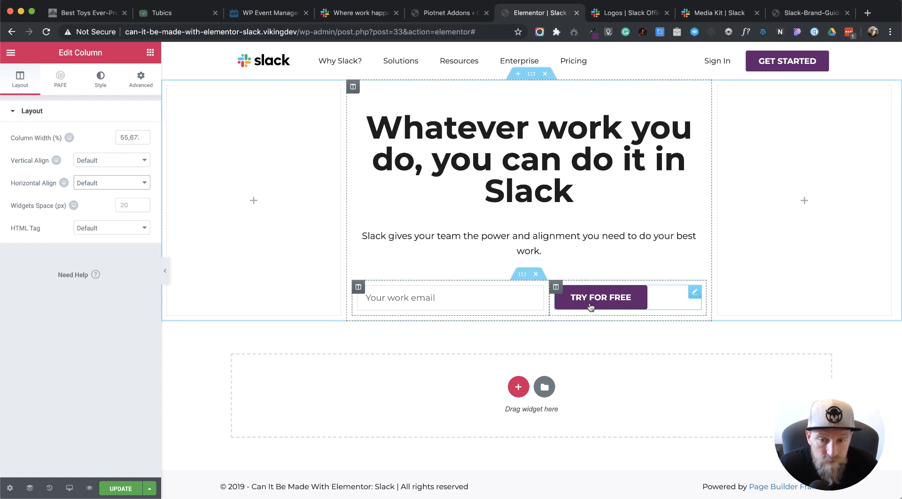
# Step: Adjust the divider between the form's two columns so the email column is slightly wider than the submit button's column
pyautogui.click(522, 274)
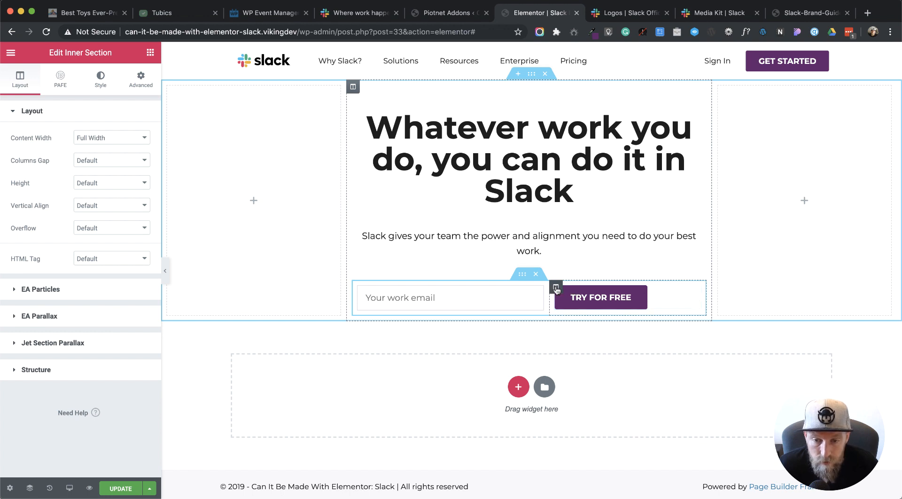
pyautogui.click(695, 299)
pyautogui.moveTo(549, 299); pyautogui.dragTo(605, 301)
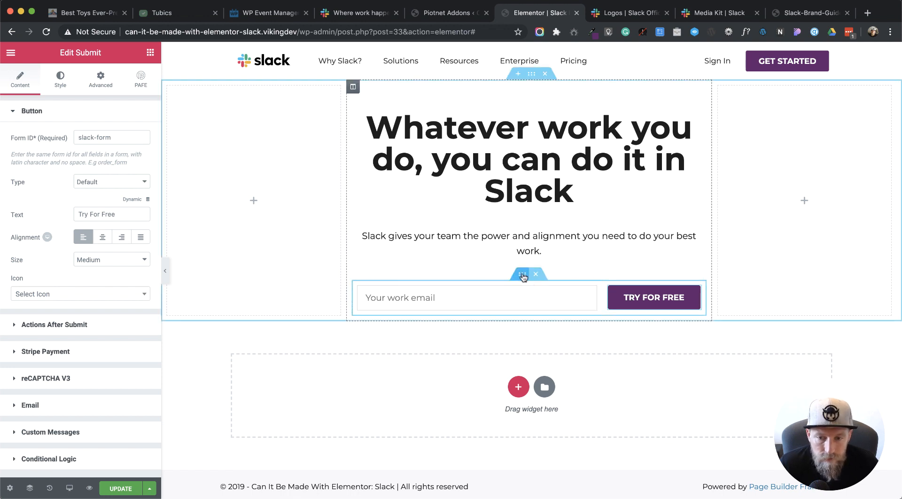
pyautogui.click(523, 277)
pyautogui.moveTo(603, 297); pyautogui.dragTo(547, 302)
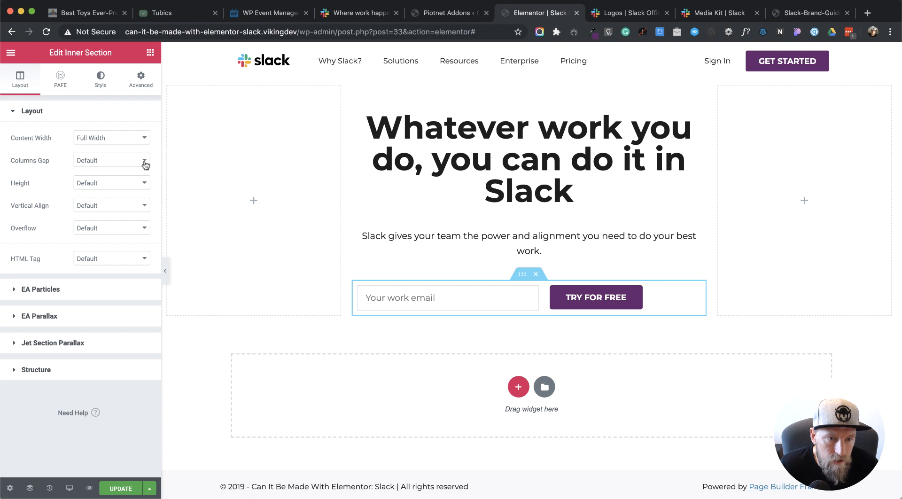
# Step: Set the form's inner section to Boxed content width at 520, preview the page, and save the update
pyautogui.click(124, 138)
pyautogui.click(101, 127)
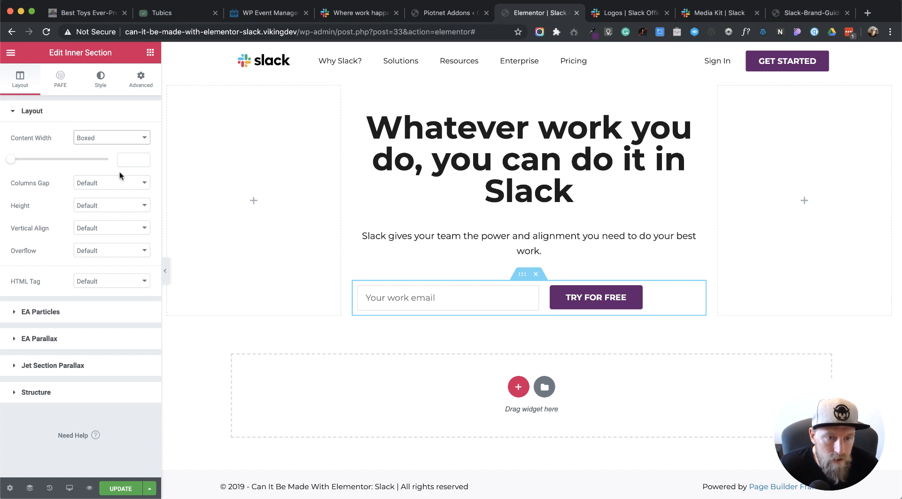
pyautogui.moveTo(10, 161); pyautogui.dragTo(20, 161)
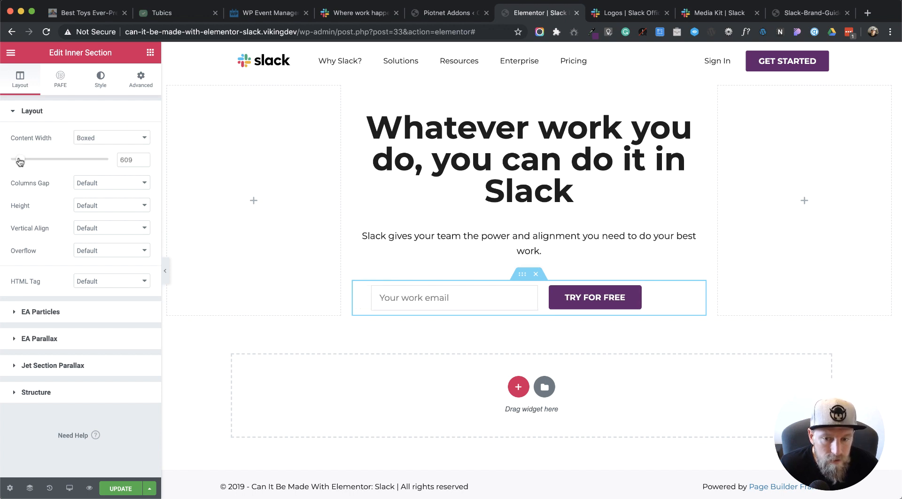
pyautogui.moveTo(137, 160); pyautogui.dragTo(120, 160)
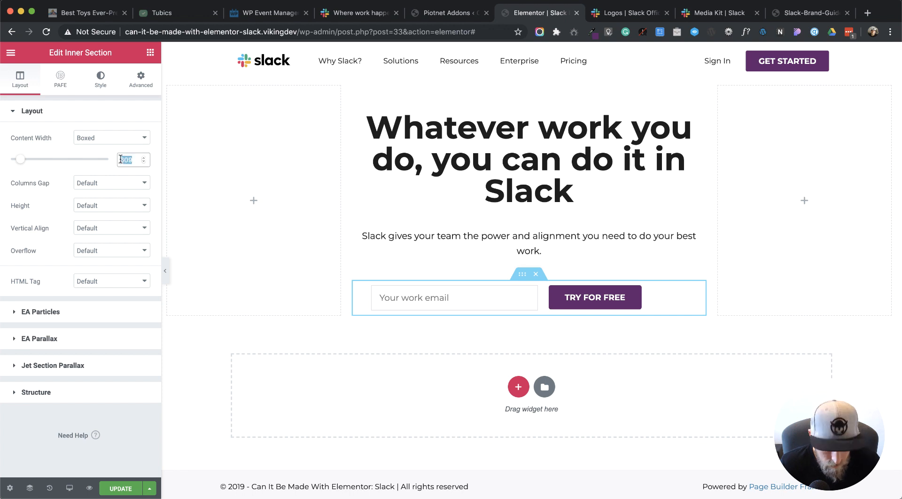
pyautogui.write('520')
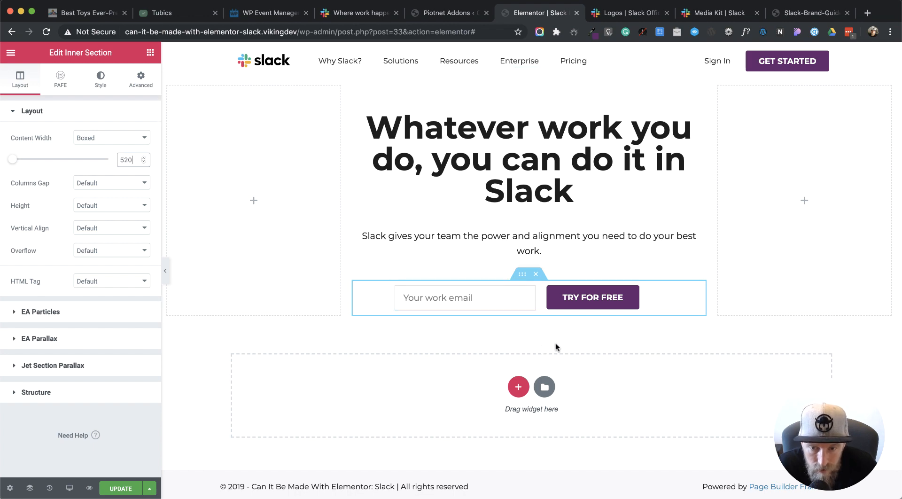
pyautogui.click(165, 273)
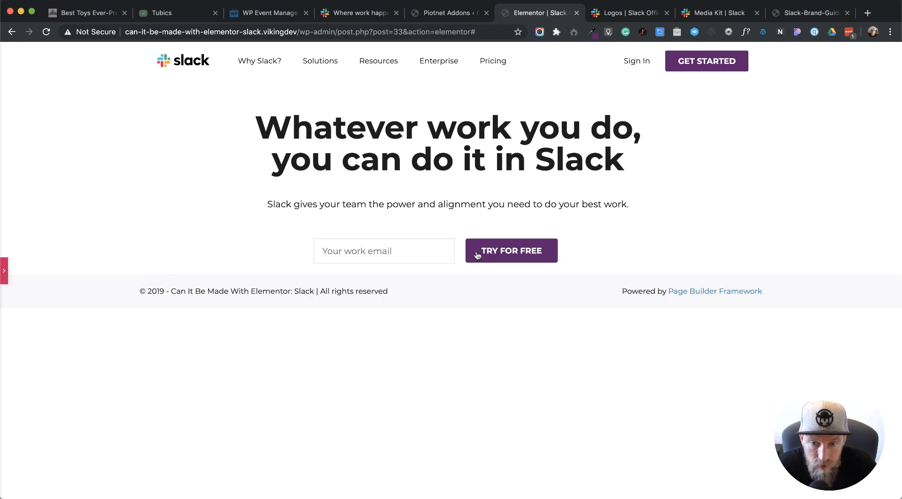
pyautogui.click(5, 272)
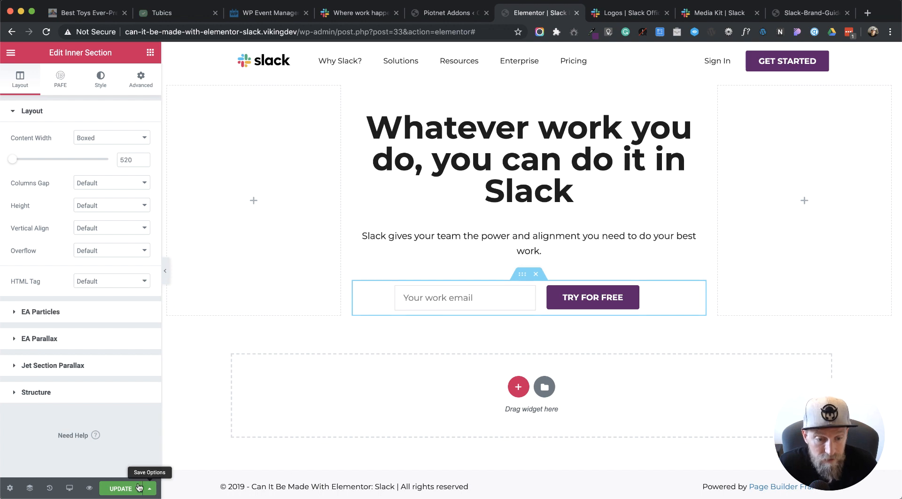
pyautogui.click(121, 489)
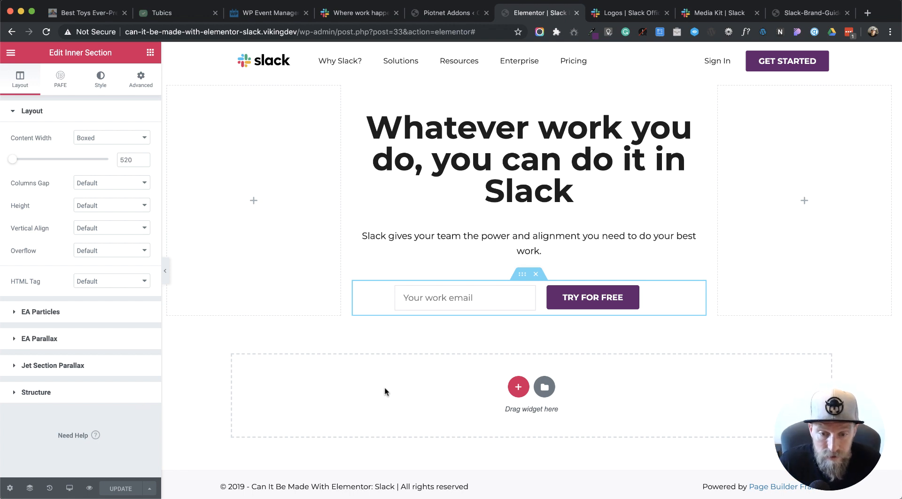
# Step: Give the email input field a 4 px border radius on all corners, update the page, and preview the hero section
pyautogui.click(528, 295)
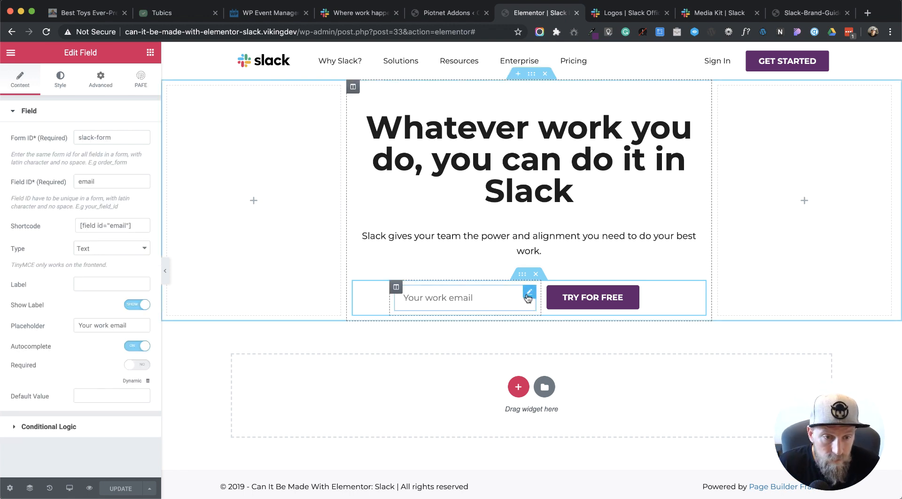
pyautogui.click(62, 85)
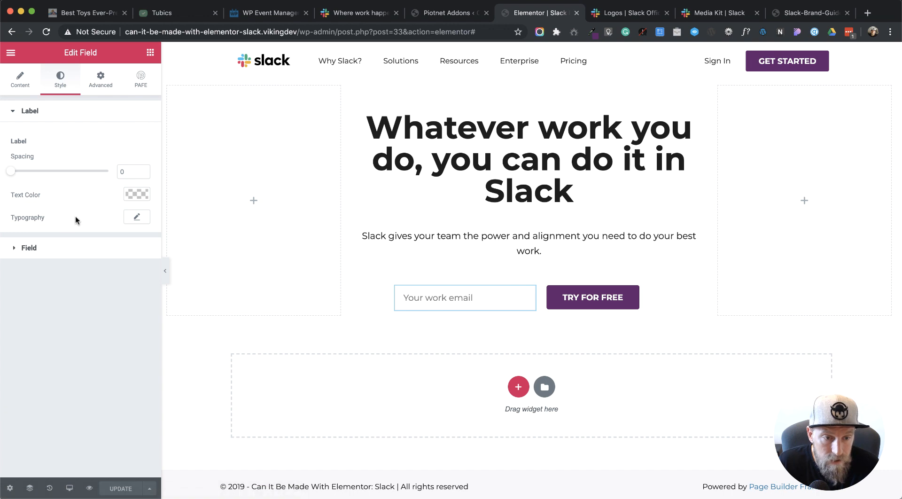
pyautogui.click(29, 248)
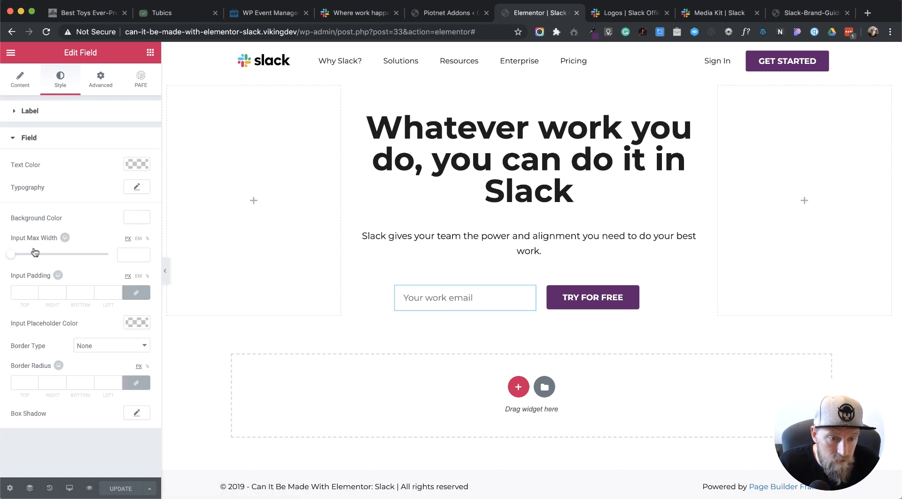
pyautogui.click(28, 381)
pyautogui.write('4')
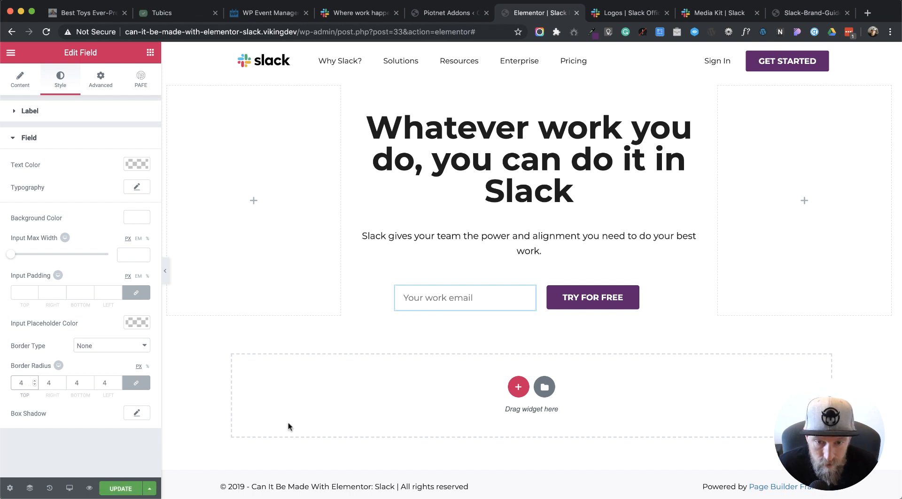
pyautogui.click(120, 488)
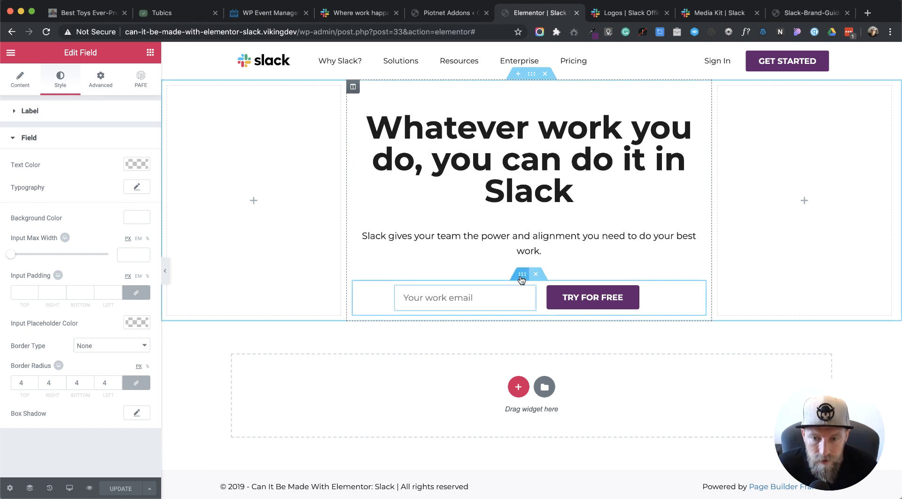
pyautogui.click(521, 276)
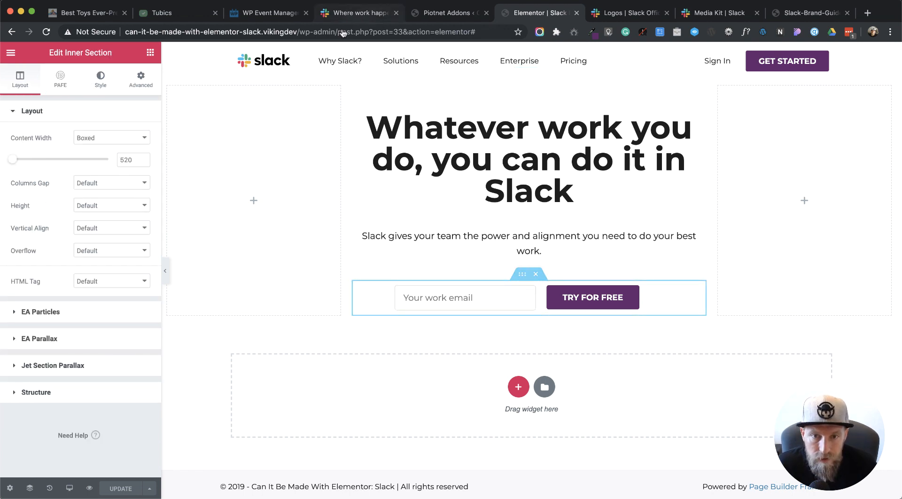
pyautogui.click(165, 271)
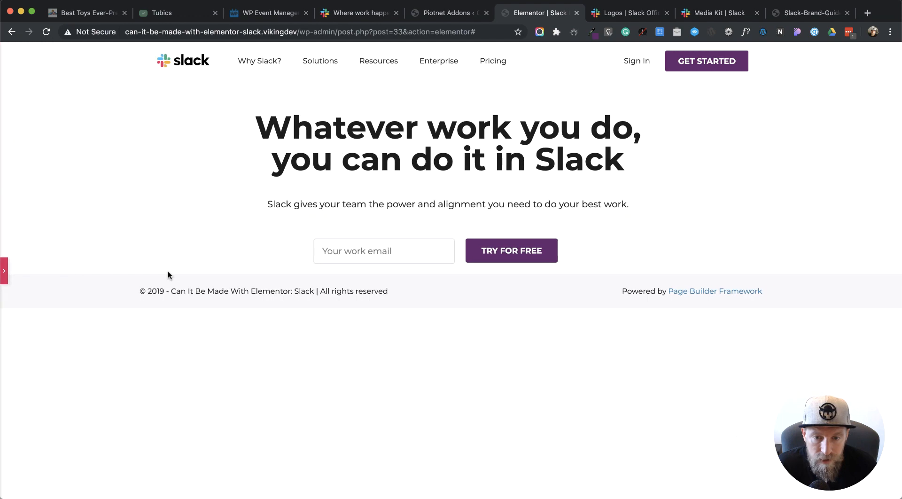
# Step: Compare the hero with the original Slack homepage, set the form inner section's top margin to -25 px, and update the page
pyautogui.click(375, 13)
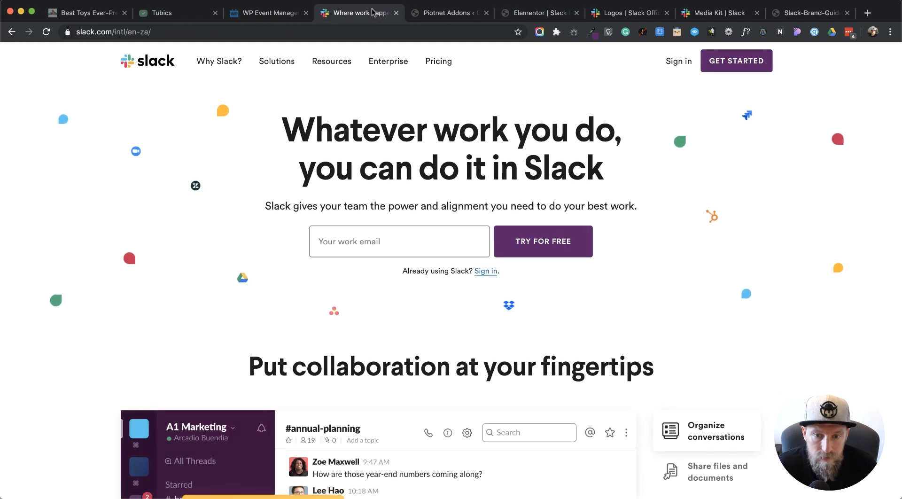
pyautogui.click(532, 14)
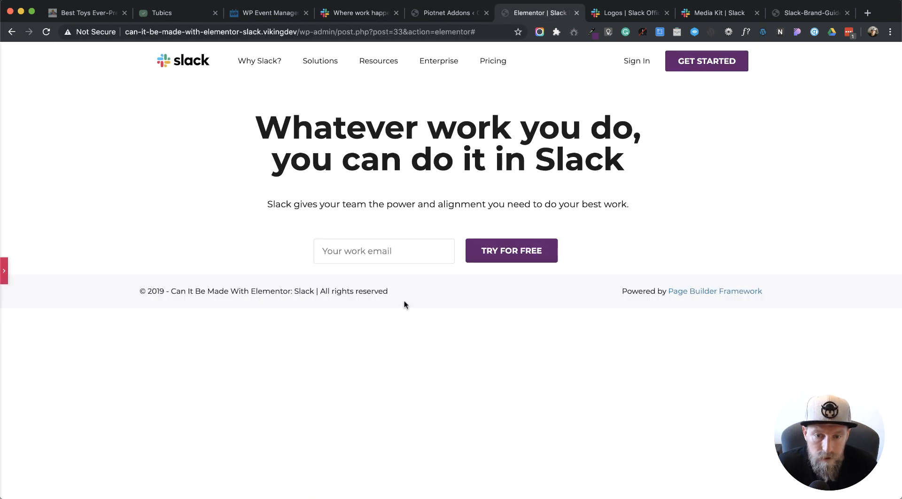
pyautogui.click(5, 277)
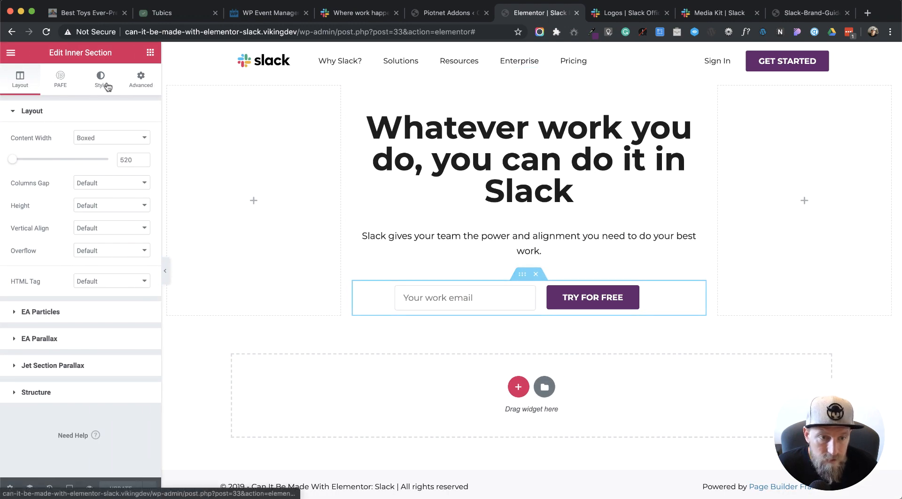
pyautogui.click(102, 84)
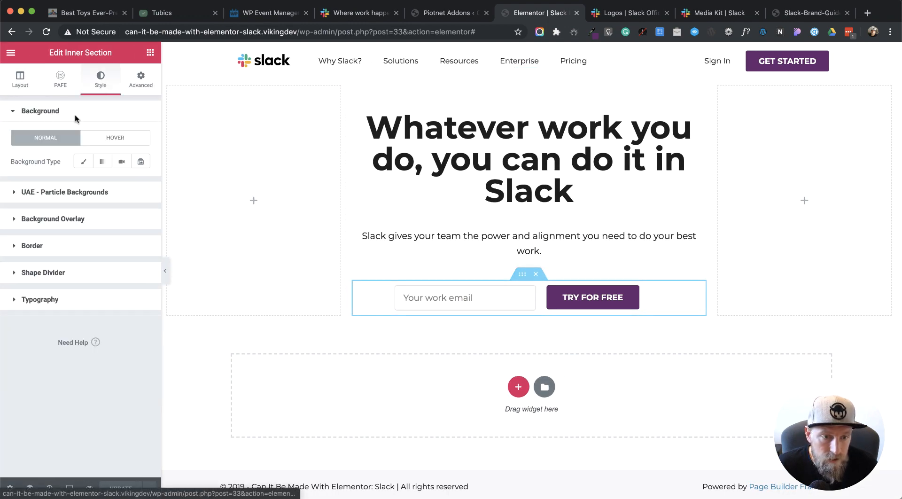
pyautogui.click(140, 81)
pyautogui.click(133, 153)
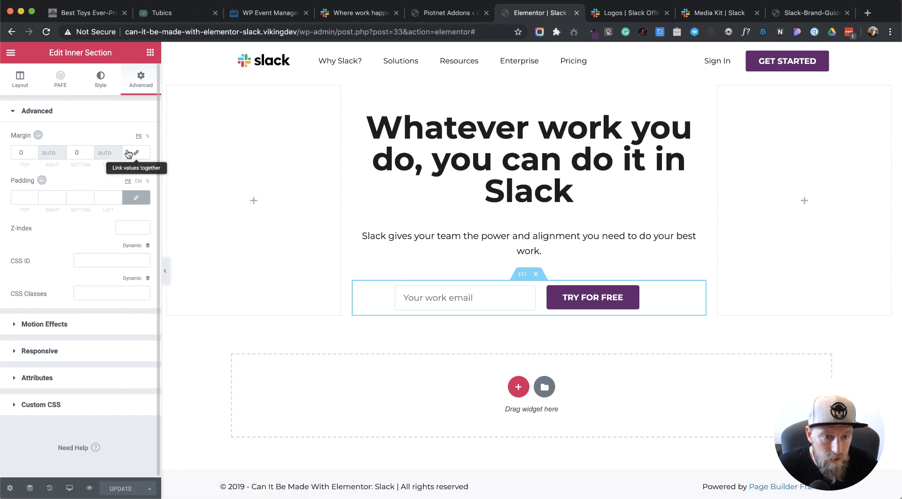
pyautogui.click(20, 153)
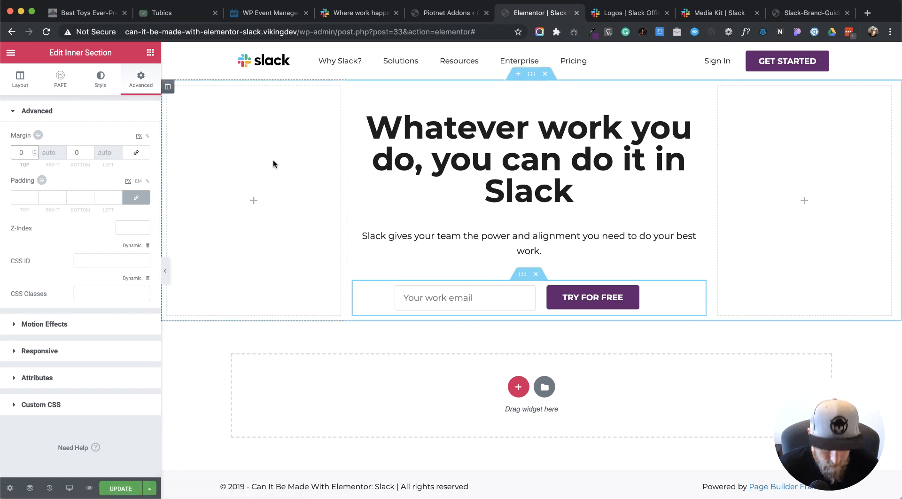
pyautogui.write('-2')
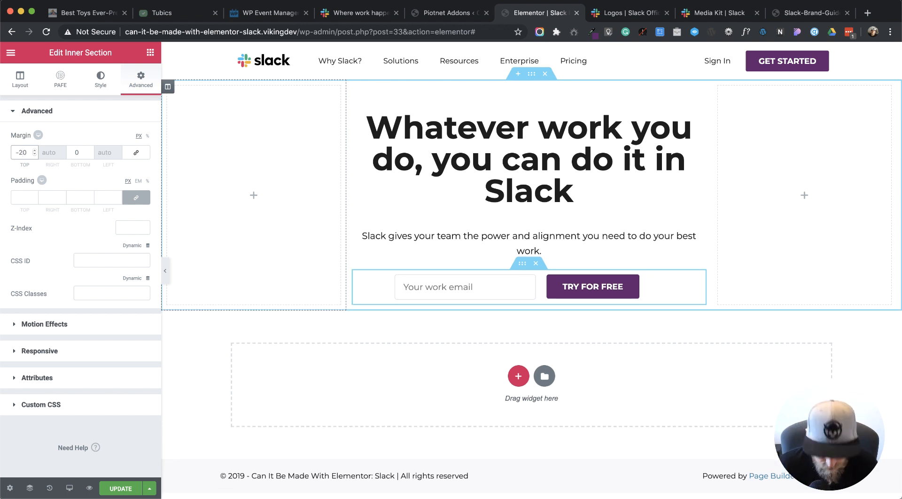
pyautogui.press('Delete')
pyautogui.write('5')
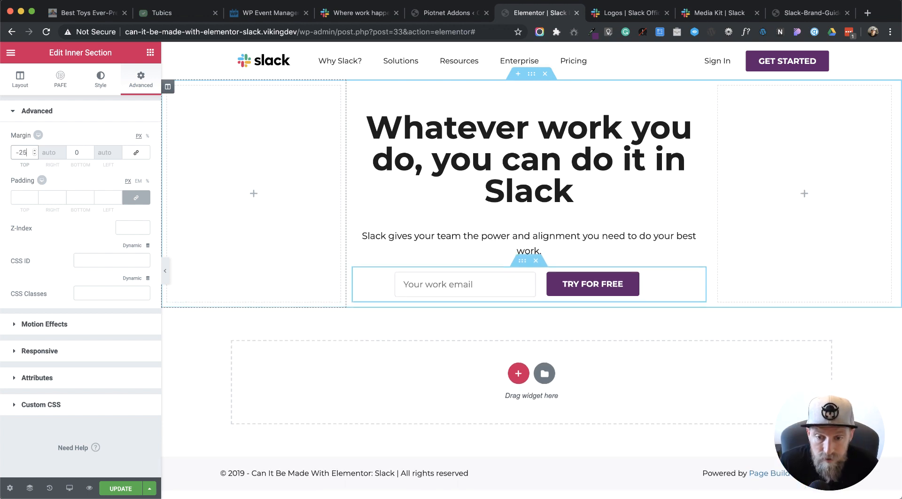
pyautogui.click(111, 491)
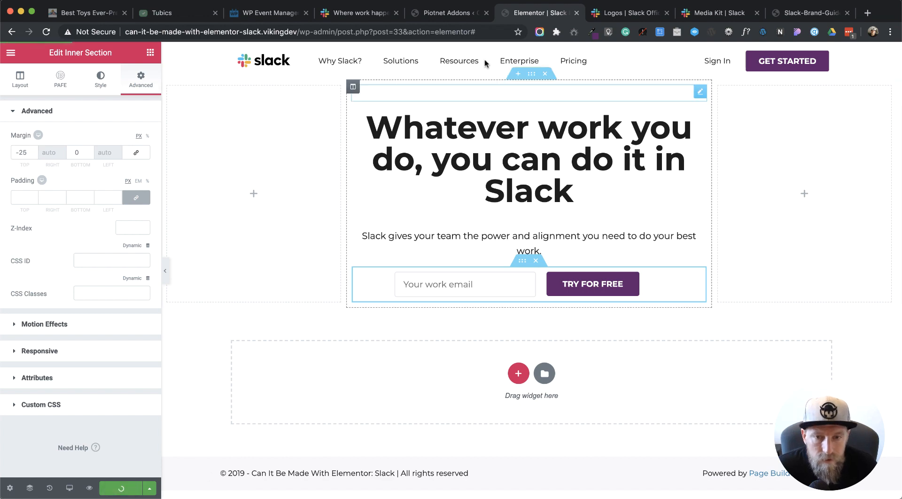
# Step: Examine the "Already using Slack? Sign in" line below the form on the original Slack homepage and return to the Elementor editor
pyautogui.click(379, 21)
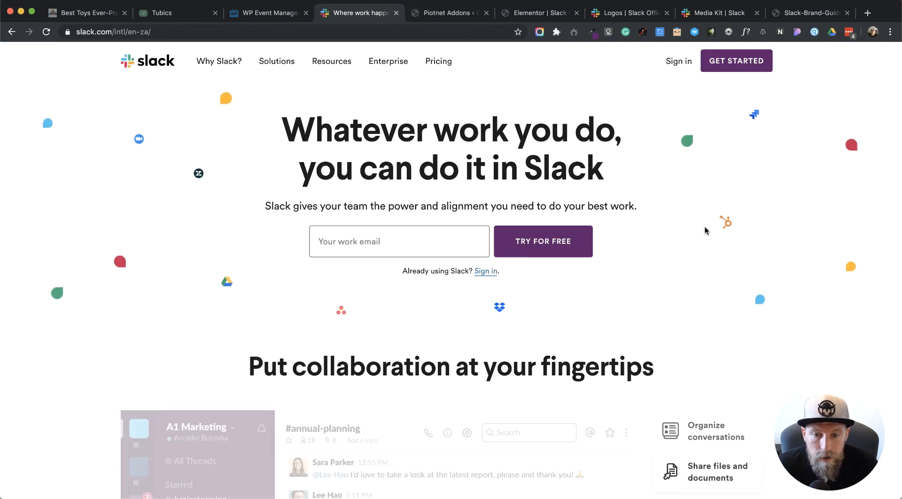
pyautogui.moveTo(402, 275); pyautogui.dragTo(526, 272)
pyautogui.click(526, 273)
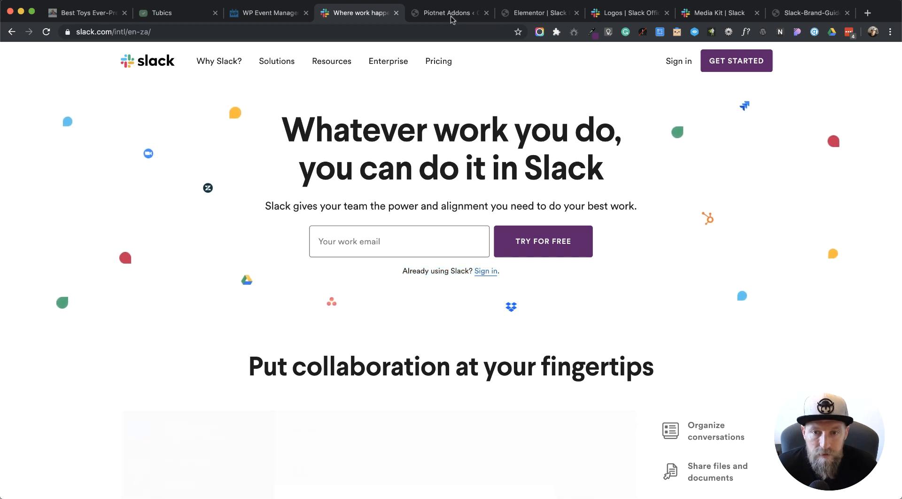
pyautogui.click(535, 13)
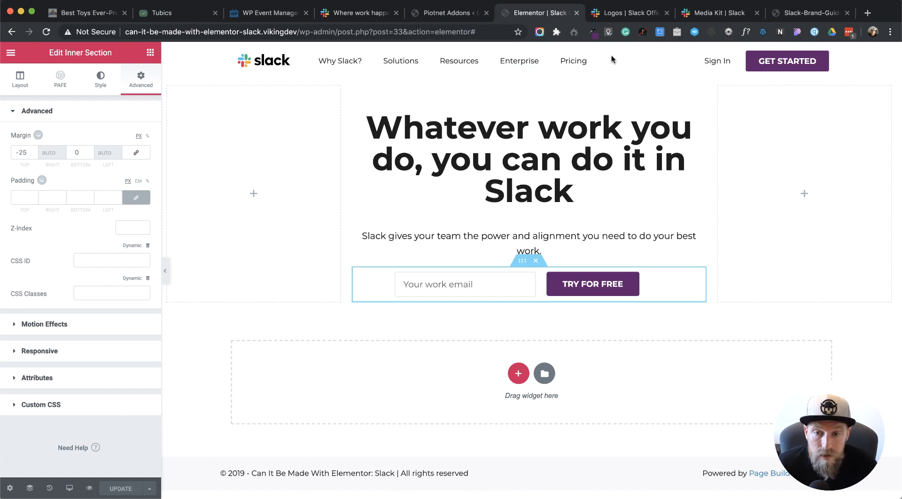
# Step: Add a single-column section below the hero, set its content width to Full Width, and update the page
pyautogui.click(150, 52)
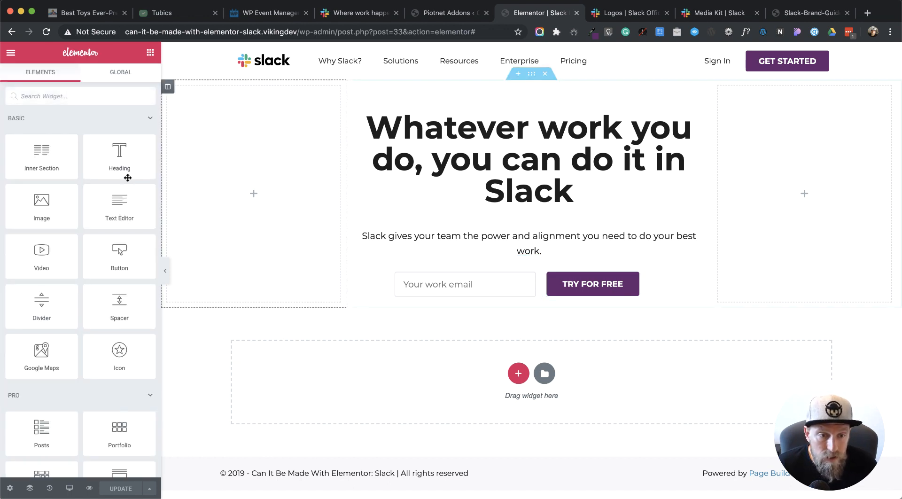
pyautogui.click(518, 373)
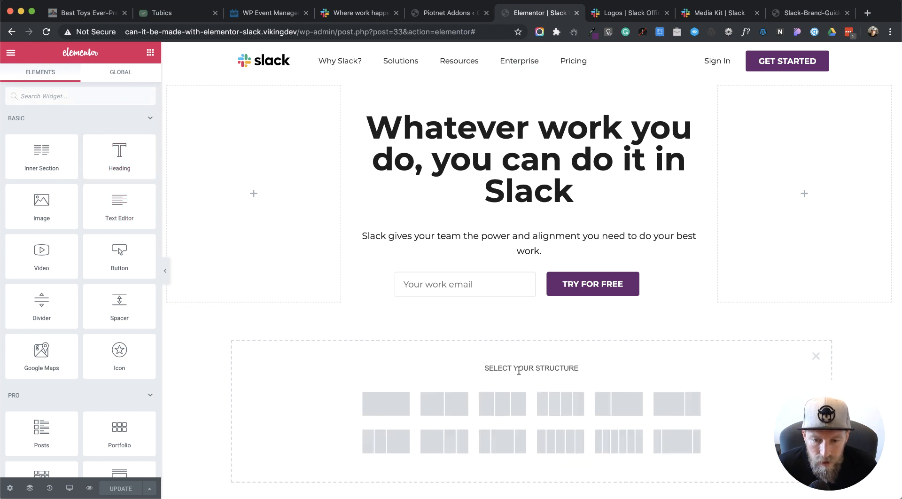
pyautogui.click(374, 407)
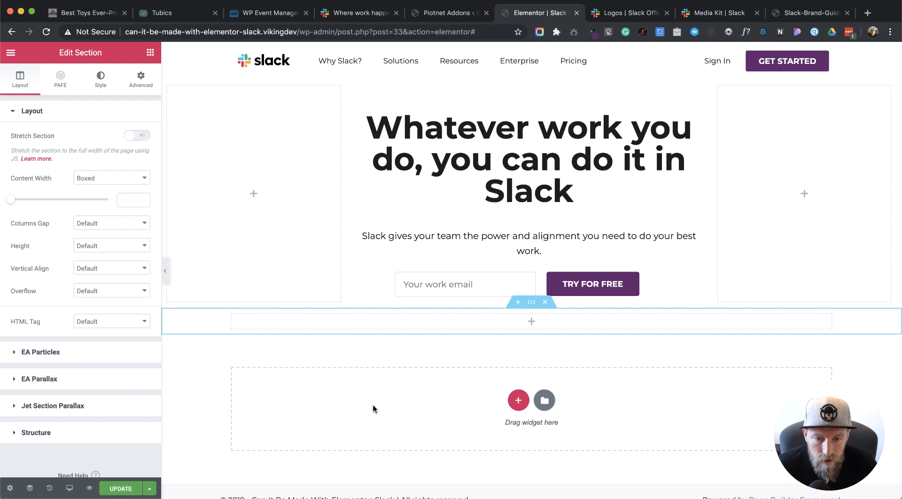
pyautogui.press('super+s')
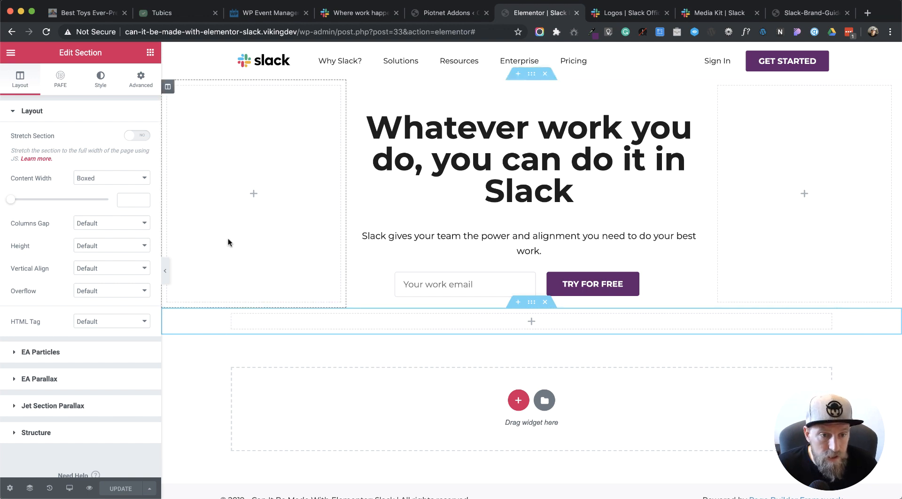
pyautogui.click(144, 181)
pyautogui.click(136, 187)
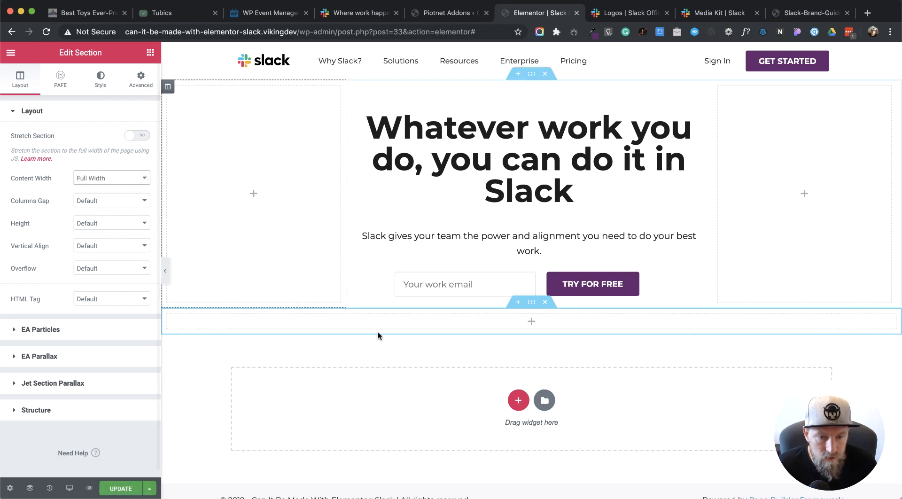
pyautogui.click(120, 488)
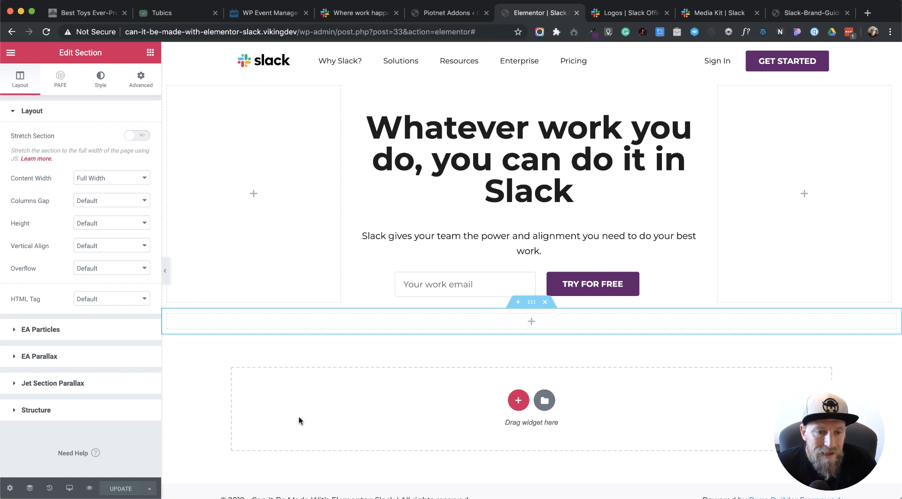
# Step: Find the Icon widget and place it in the new full-width section below the hero
pyautogui.click(245, 279)
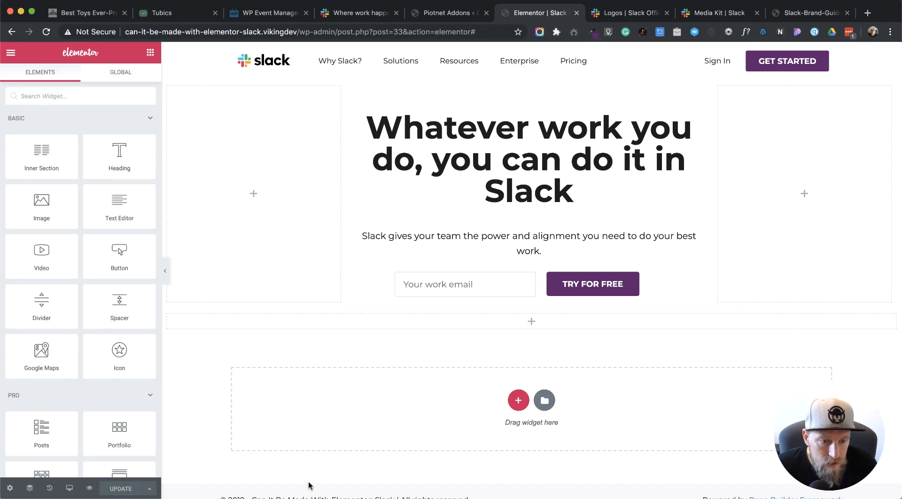
pyautogui.scroll(-4, 83, 397)
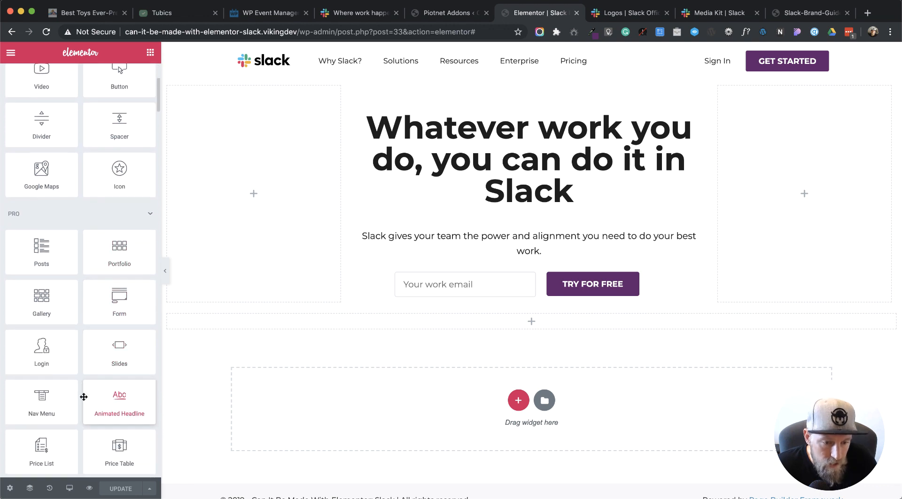
pyautogui.scroll(-8, 84, 397)
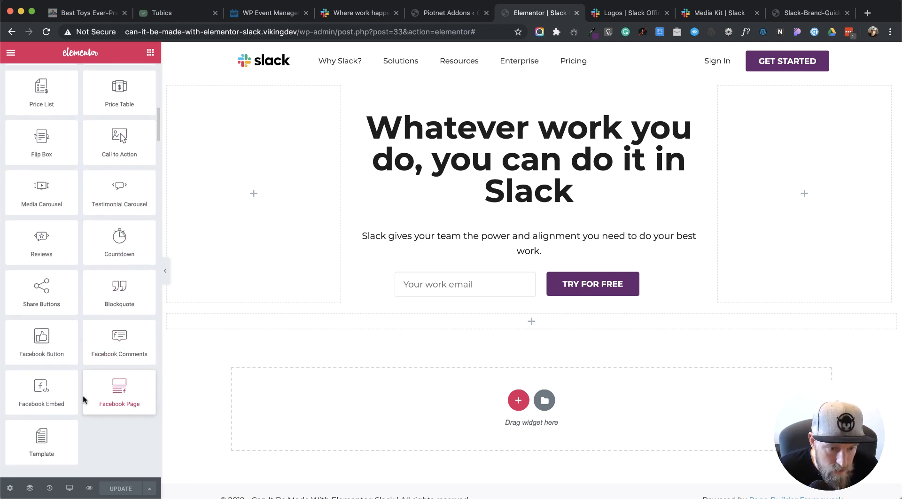
pyautogui.scroll(13, 83, 400)
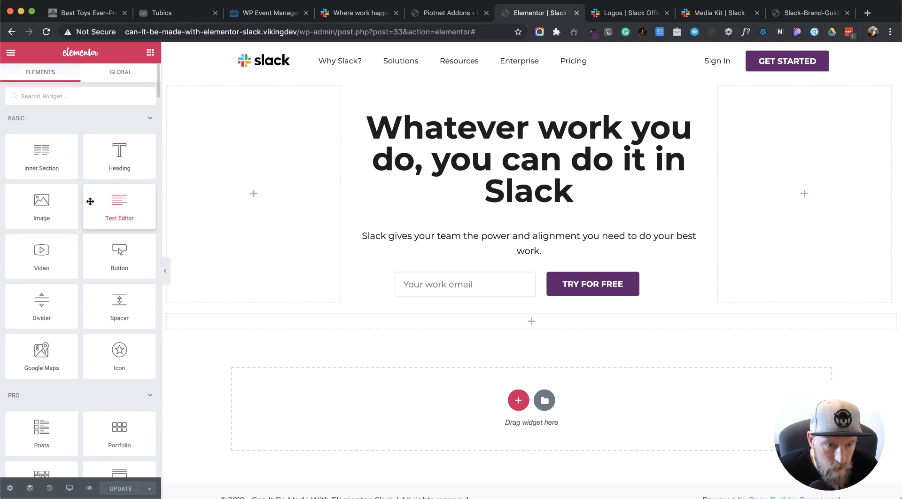
pyautogui.moveTo(117, 360); pyautogui.dragTo(366, 317)
pyautogui.moveTo(143, 172)
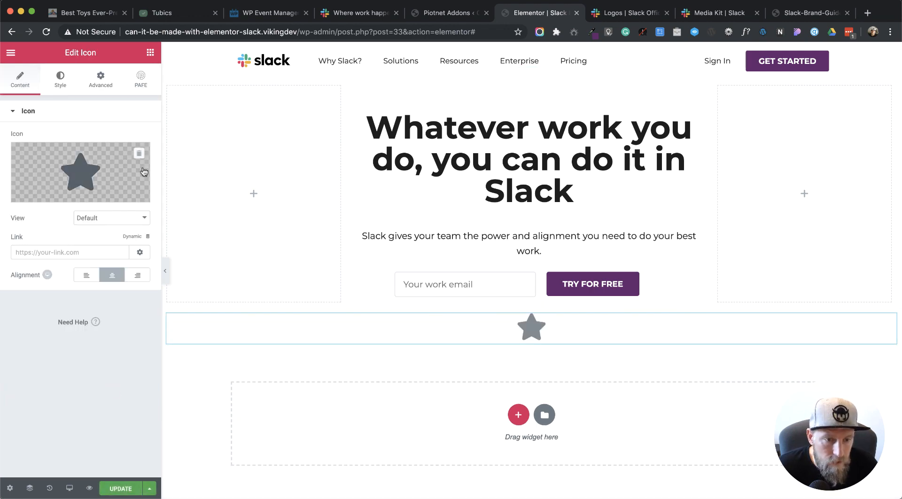
# Step: Choose to use a custom SVG for the icon, enable SVG uploads, and open the file picker for uploading media
pyautogui.click(113, 195)
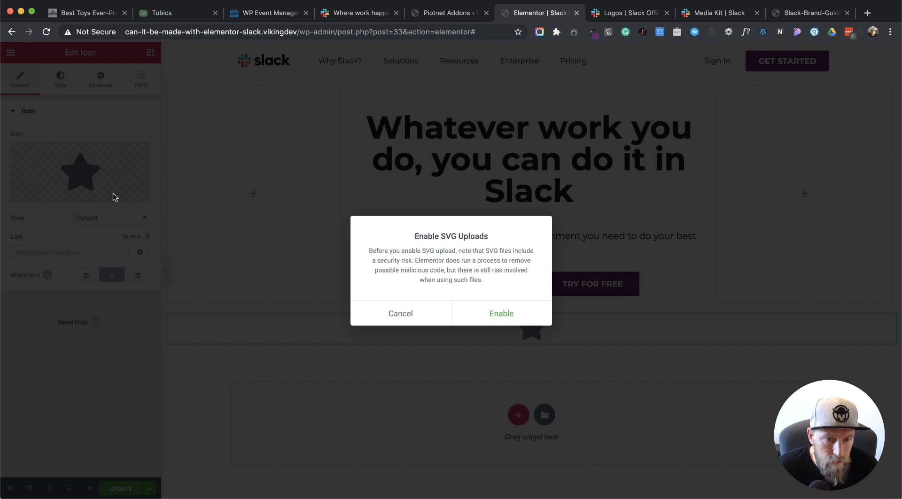
pyautogui.click(505, 316)
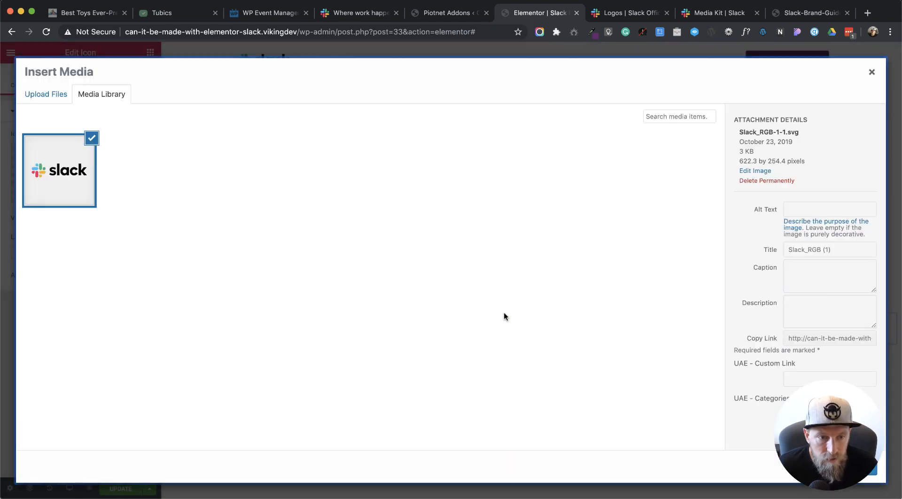
pyautogui.click(47, 96)
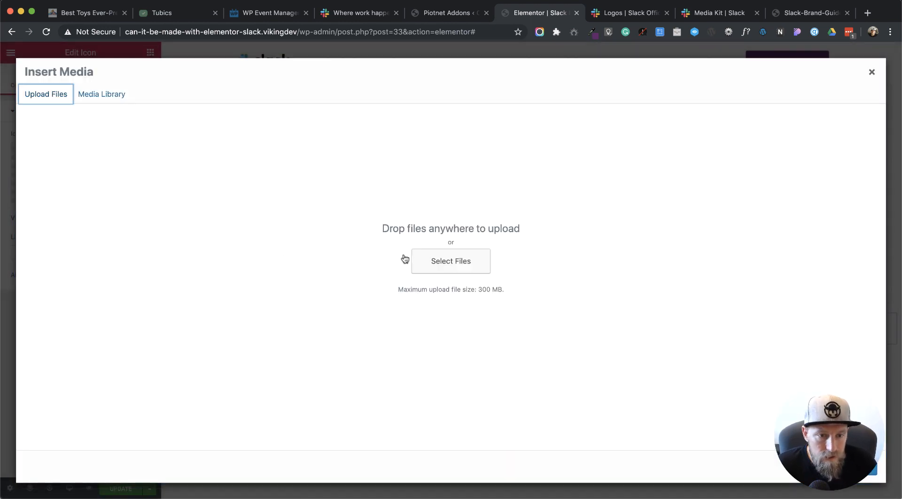
pyautogui.click(465, 266)
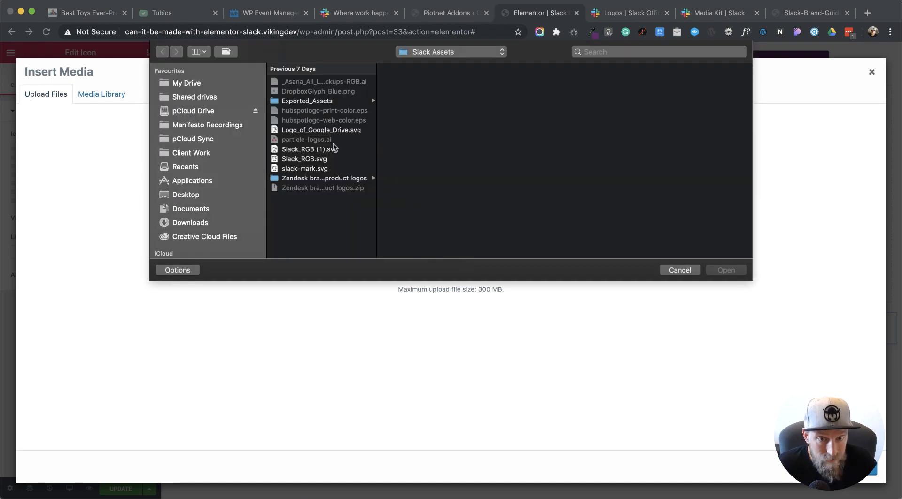
# Step: Upload the Asana, Dropbox, Google Drive, Hubspot, Slack-Blue, Slack-Green, Slack-Red, Slack-Yellow and Zendesk SVGs from Exported_Assets, and insert Slack-Yellow as the icon
pyautogui.click(309, 101)
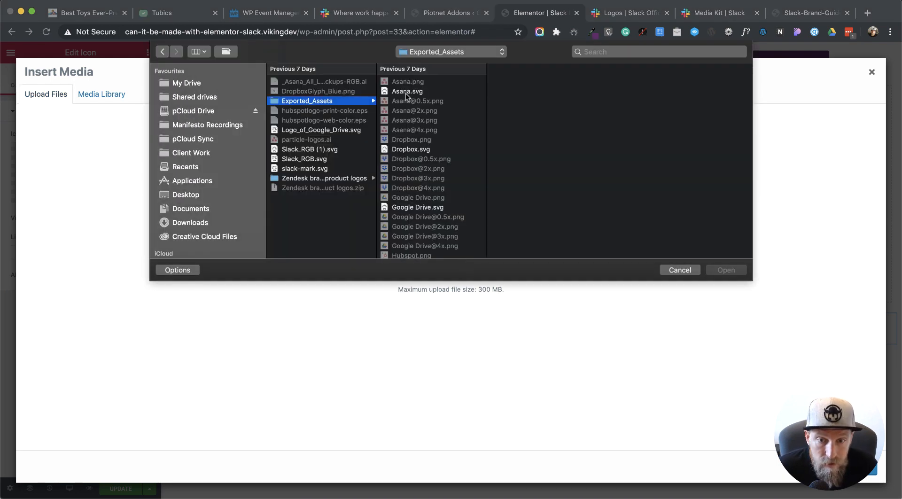
pyautogui.click(409, 93)
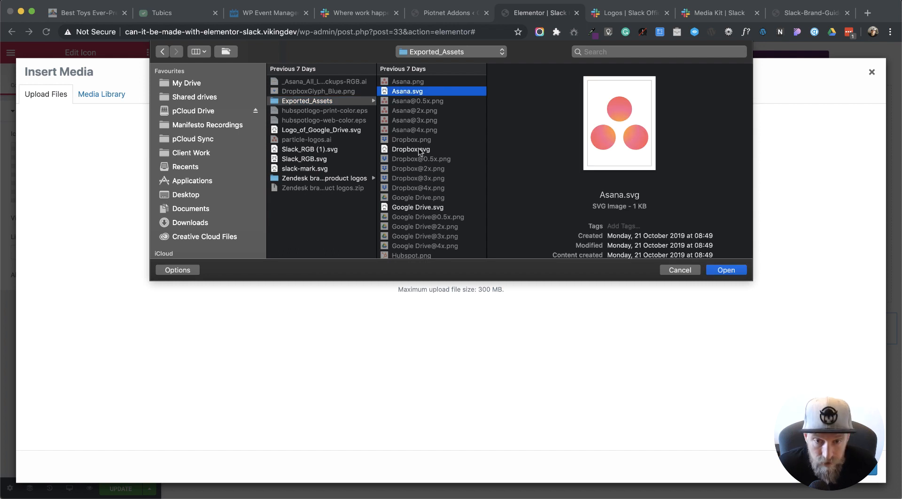
pyautogui.keyDown('super'); pyautogui.click(419, 149); pyautogui.keyUp('super')
pyautogui.keyDown('super'); pyautogui.click(420, 207); pyautogui.keyUp('super')
pyautogui.scroll(-5, 418, 179)
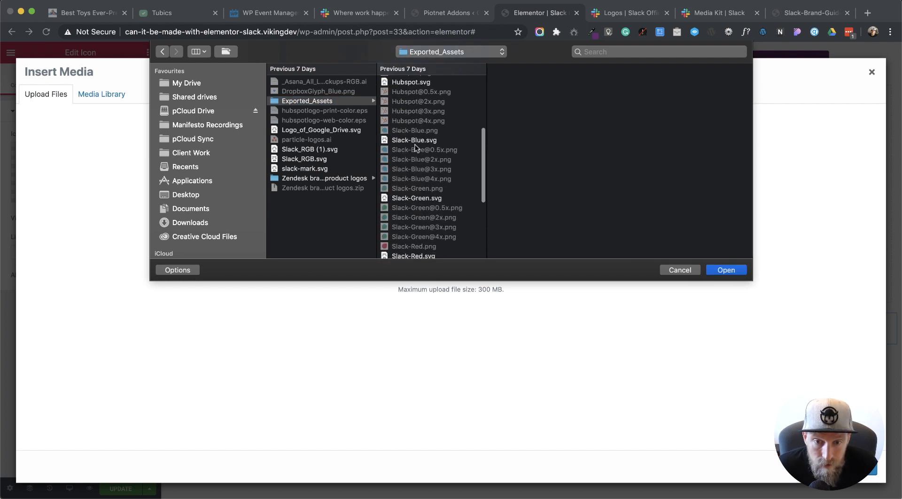
pyautogui.keyDown('super'); pyautogui.click(416, 141); pyautogui.keyUp('super')
pyautogui.keyDown('super'); pyautogui.click(417, 83); pyautogui.keyUp('super')
pyautogui.keyDown('super'); pyautogui.click(421, 198); pyautogui.keyUp('super')
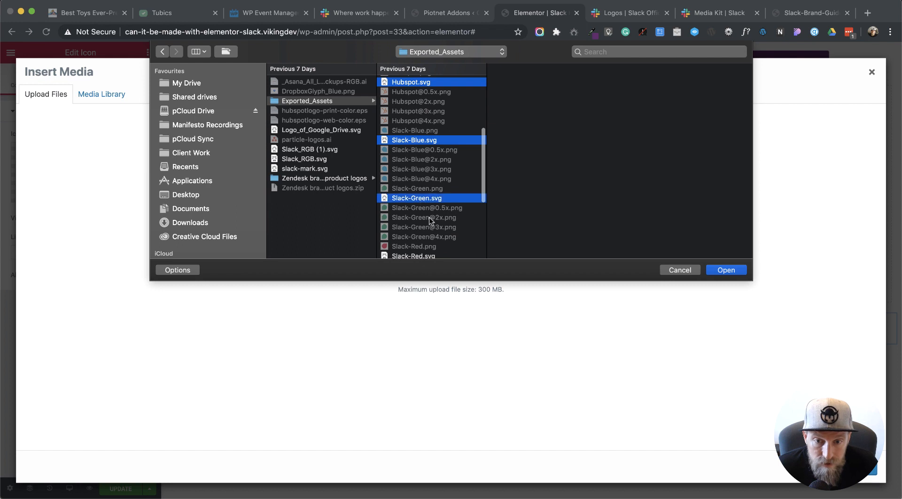
pyautogui.scroll(-5, 428, 207)
pyautogui.keyDown('super'); pyautogui.click(418, 125); pyautogui.keyUp('super')
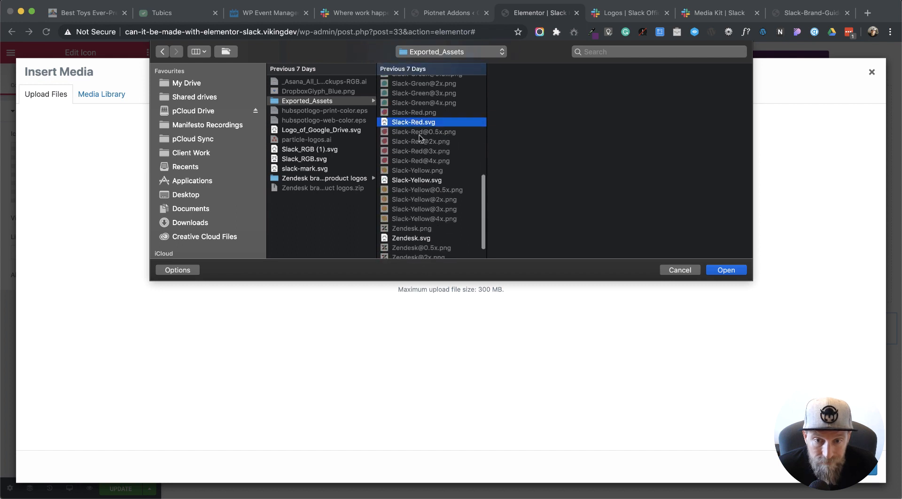
pyautogui.keyDown('super'); pyautogui.click(420, 182); pyautogui.keyUp('super')
pyautogui.keyDown('super'); pyautogui.click(414, 238); pyautogui.keyUp('super')
pyautogui.scroll(-3, 428, 225)
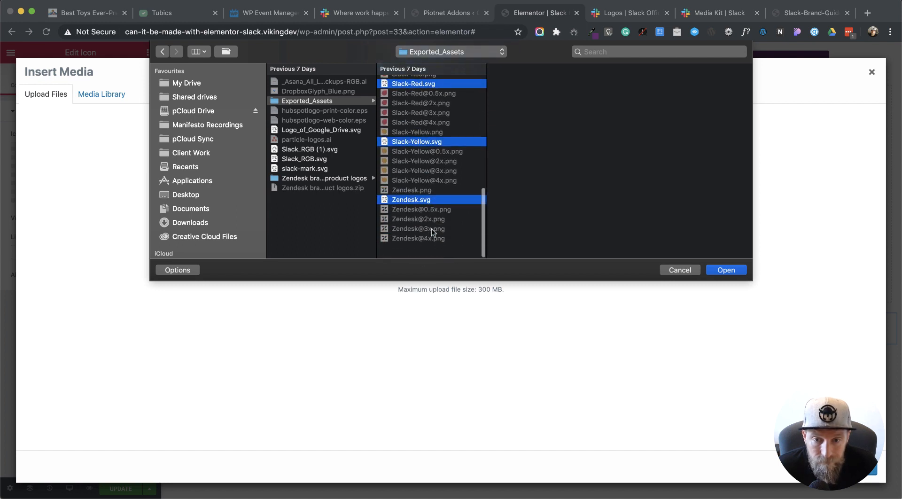
pyautogui.click(726, 273)
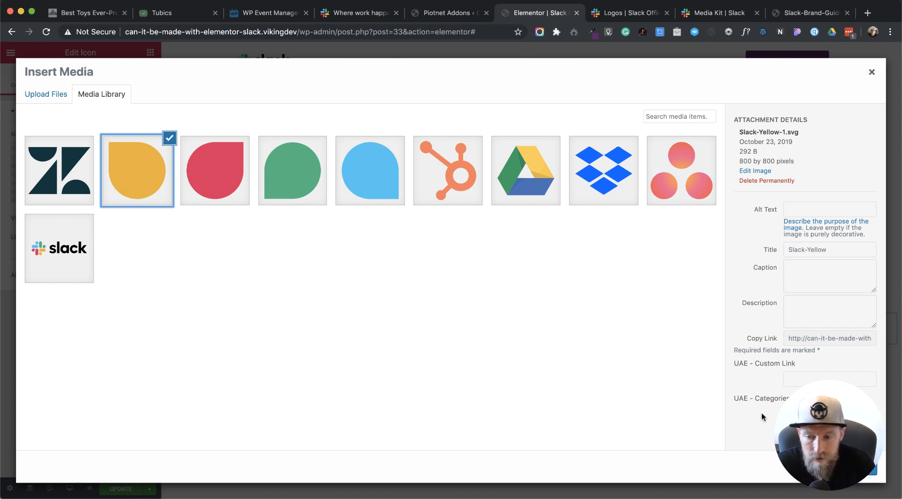
pyautogui.click(853, 469)
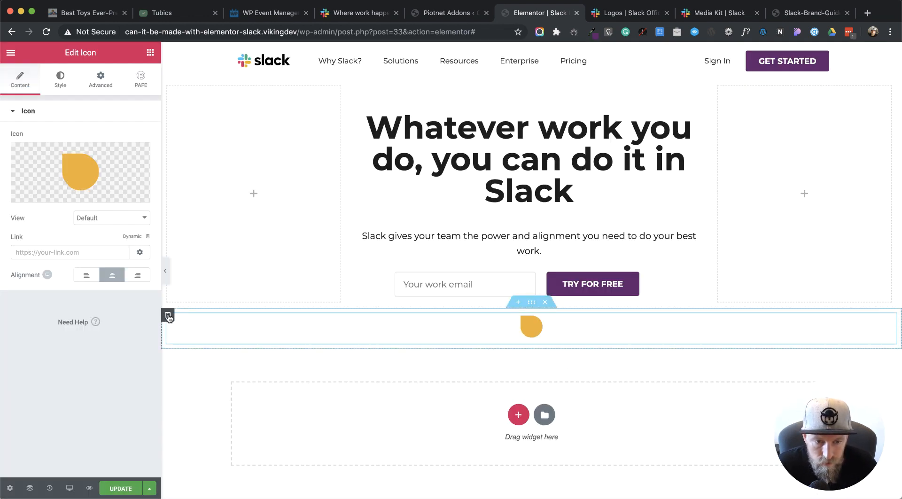
# Step: Duplicate the yellow icon's column seven times in the full-width section below the hero
pyautogui.click(168, 316)
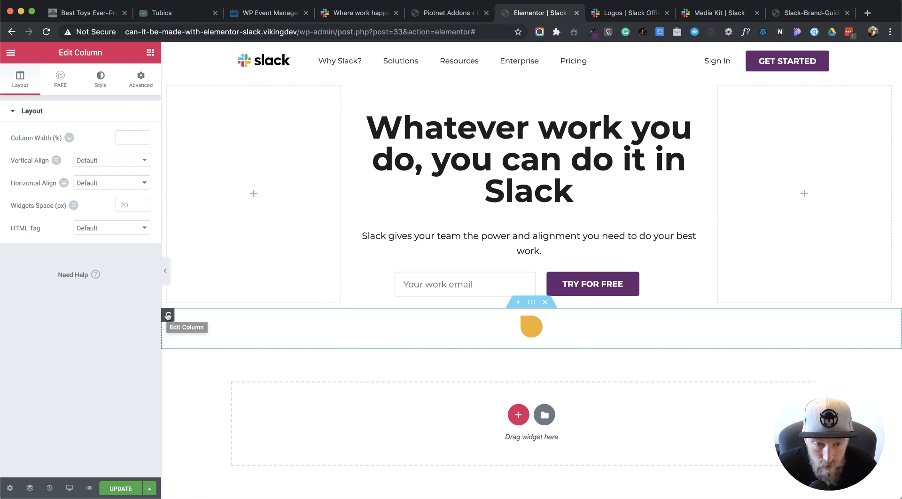
pyautogui.press('super+d')
pyautogui.press('super+d')
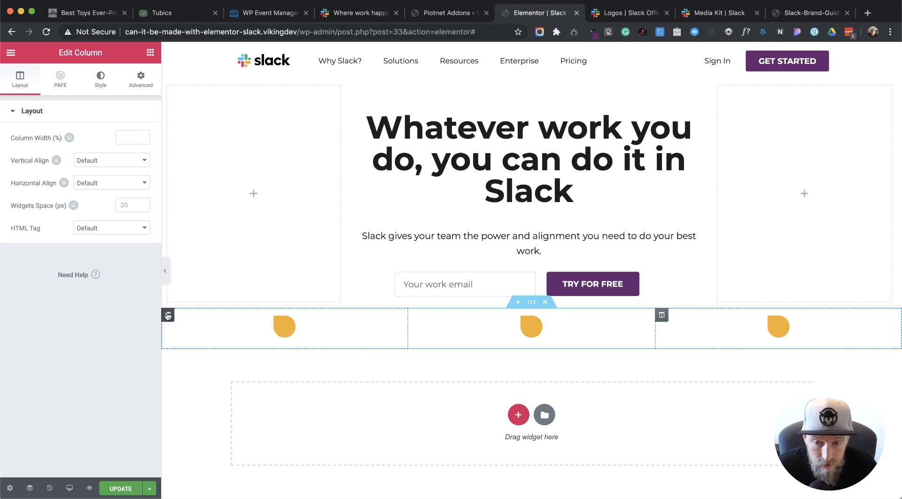
pyautogui.press('super+d')
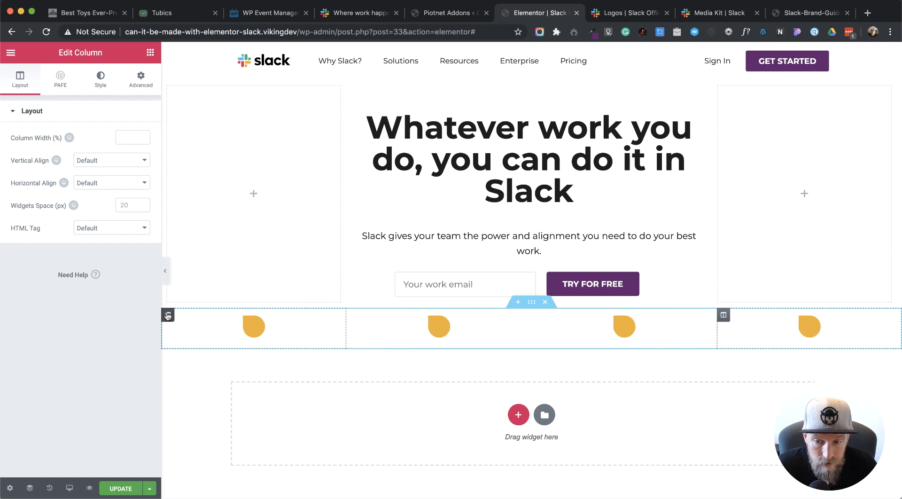
pyautogui.press('super+d')
pyautogui.press('super+d')
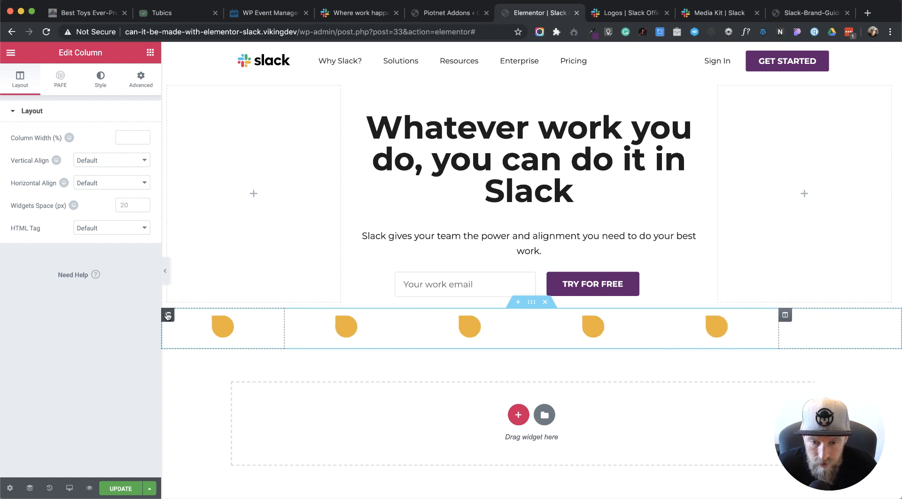
pyautogui.press('super+d')
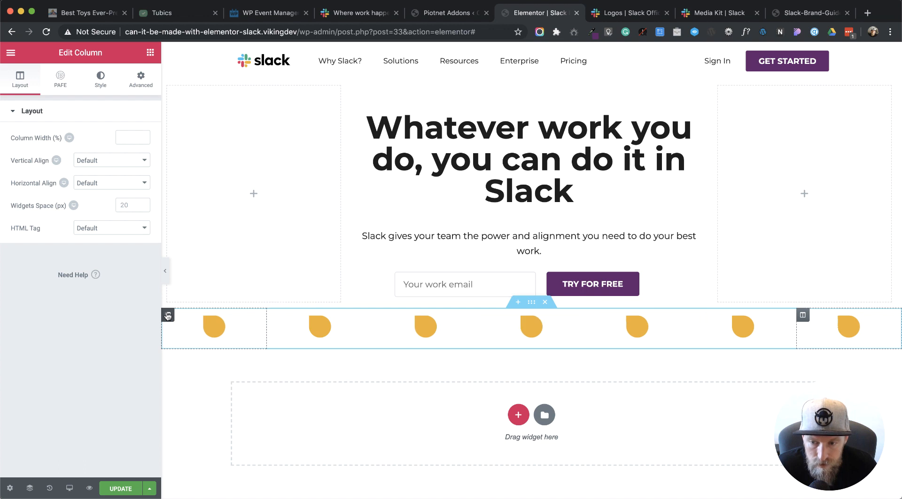
pyautogui.press('super+d')
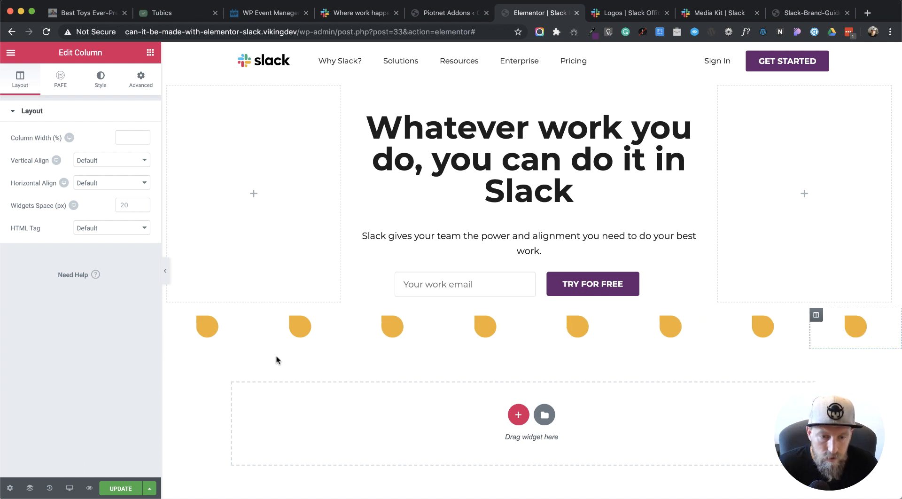
# Step: Replace the second column's icon with the Slack-Red SVG and the third column's icon with the Zendesk SVG
pyautogui.click(297, 319)
pyautogui.moveTo(101, 175)
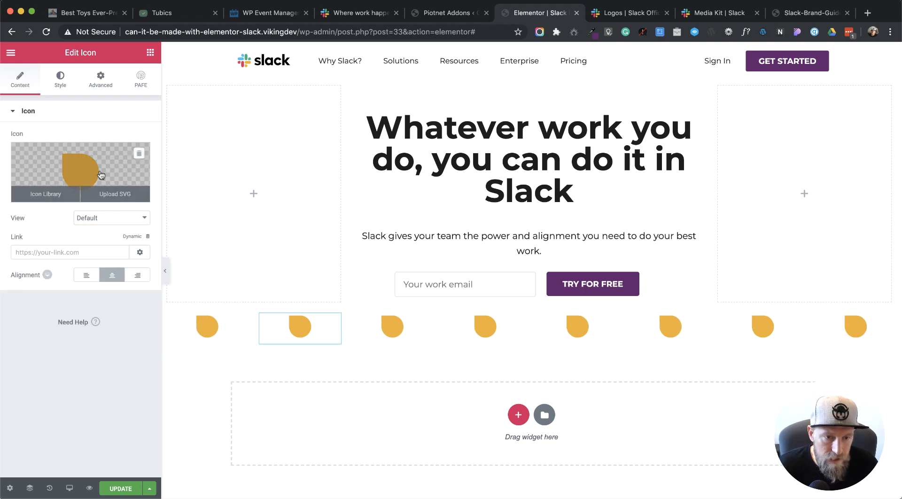
pyautogui.click(115, 195)
pyautogui.click(219, 157)
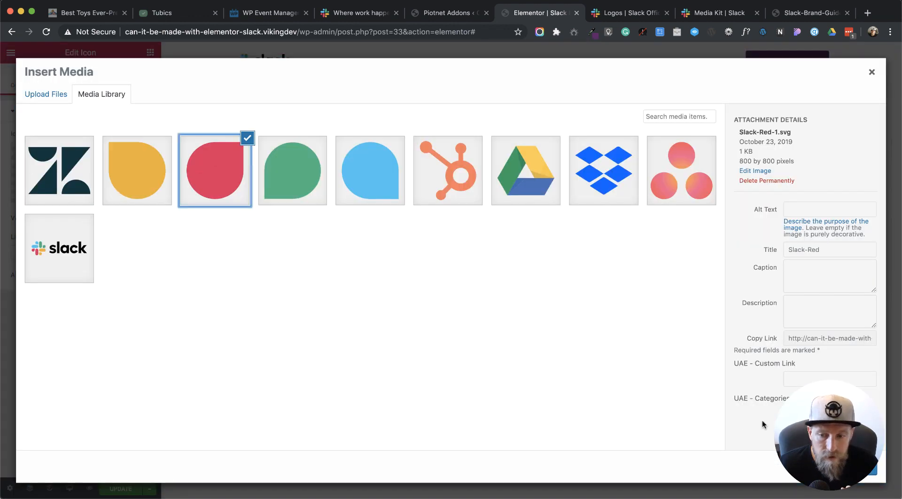
pyautogui.click(855, 468)
pyautogui.click(389, 325)
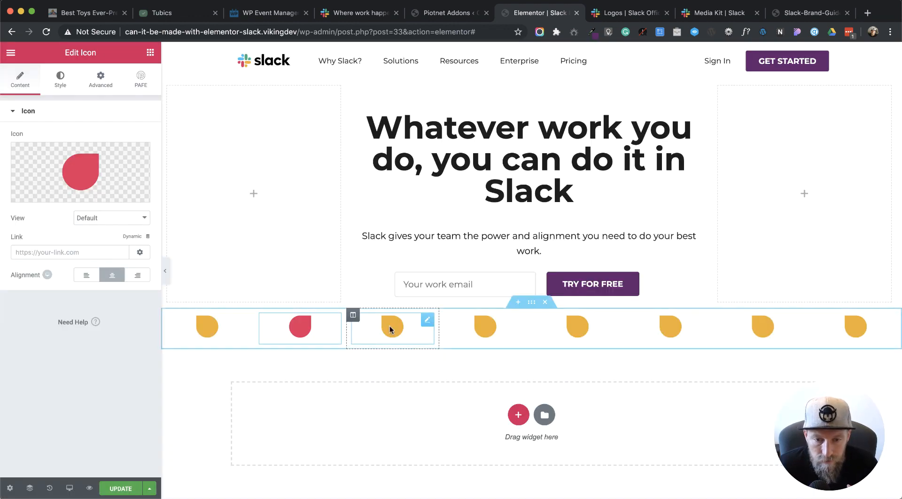
pyautogui.click(125, 196)
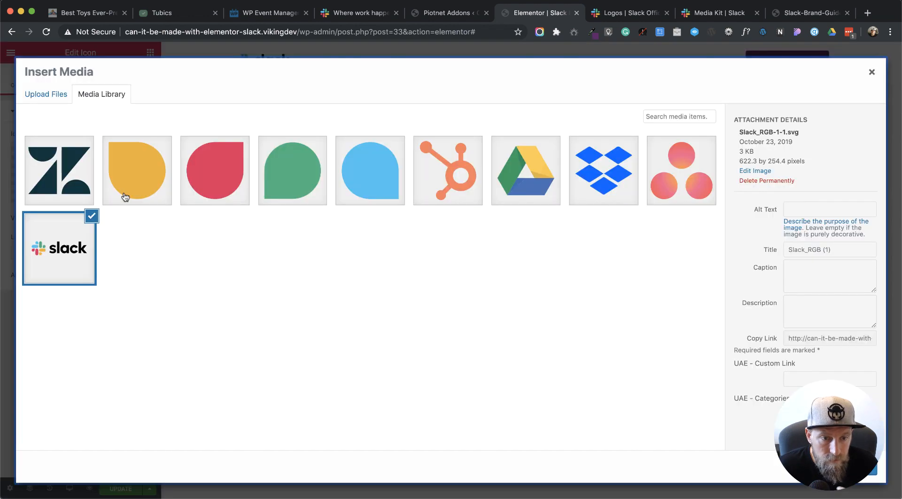
pyautogui.click(57, 177)
pyautogui.click(855, 468)
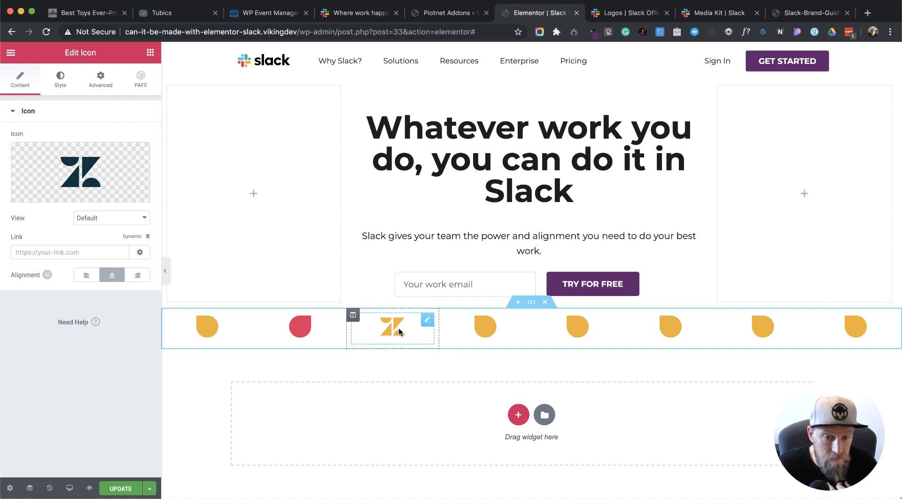
# Step: Replace the fourth column's icon with the Slack-Blue SVG from the media library
pyautogui.click(529, 335)
pyautogui.click(112, 196)
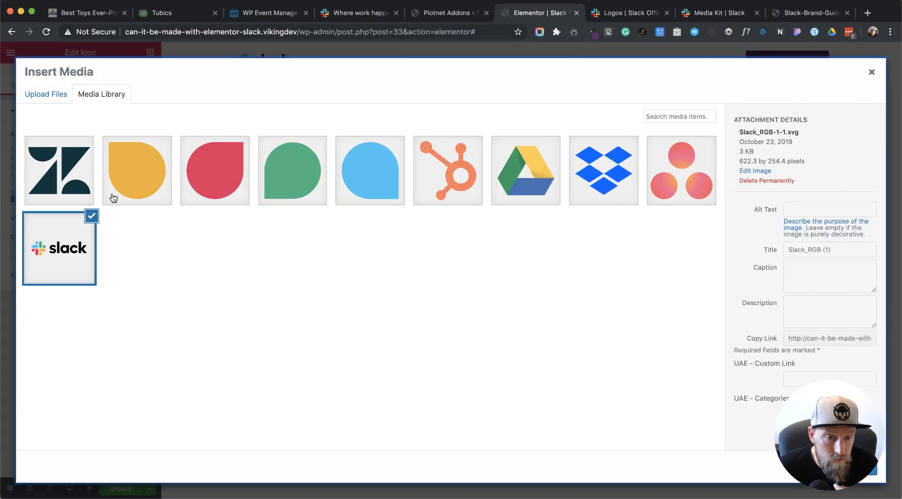
pyautogui.click(371, 176)
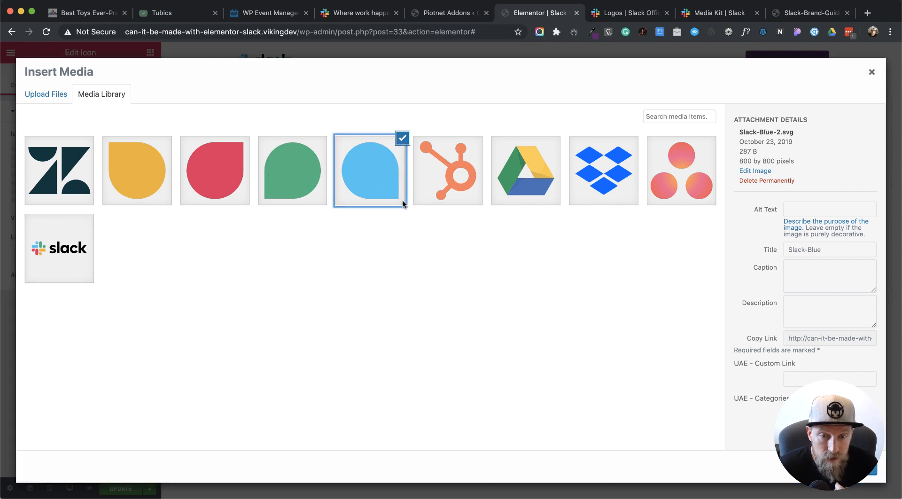
pyautogui.click(850, 468)
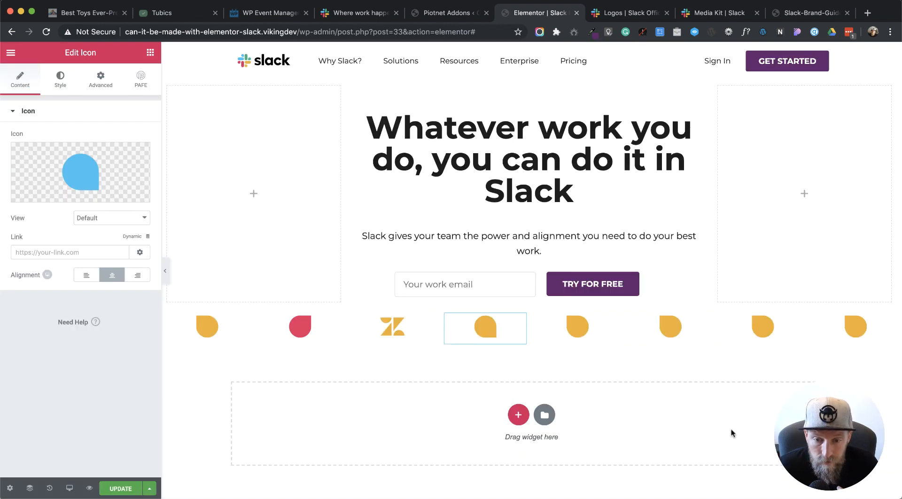
# Step: Look at the fourth icon's style settings and replace its graphic with the Hubspot SVG
pyautogui.click(57, 82)
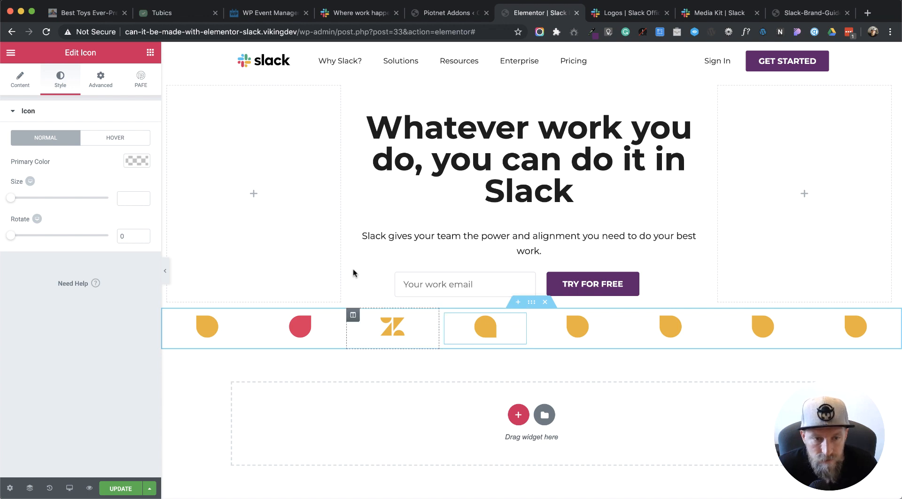
pyautogui.click(31, 80)
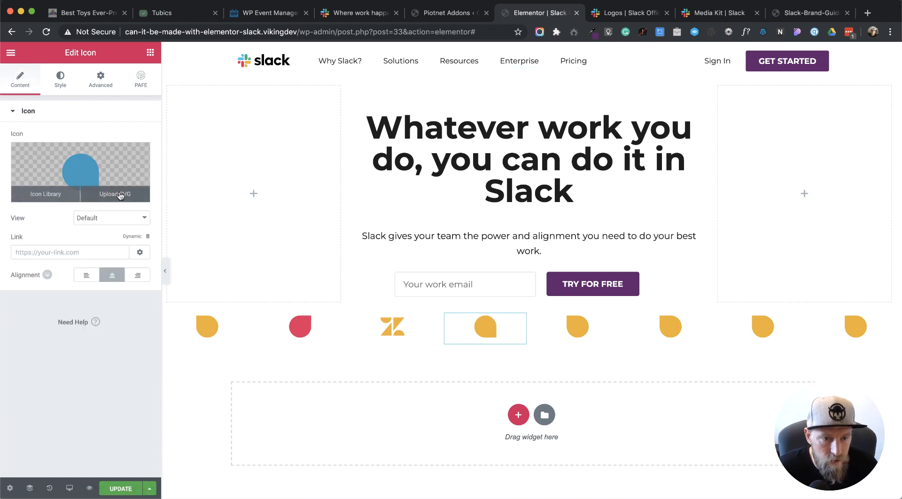
pyautogui.click(121, 195)
pyautogui.click(463, 173)
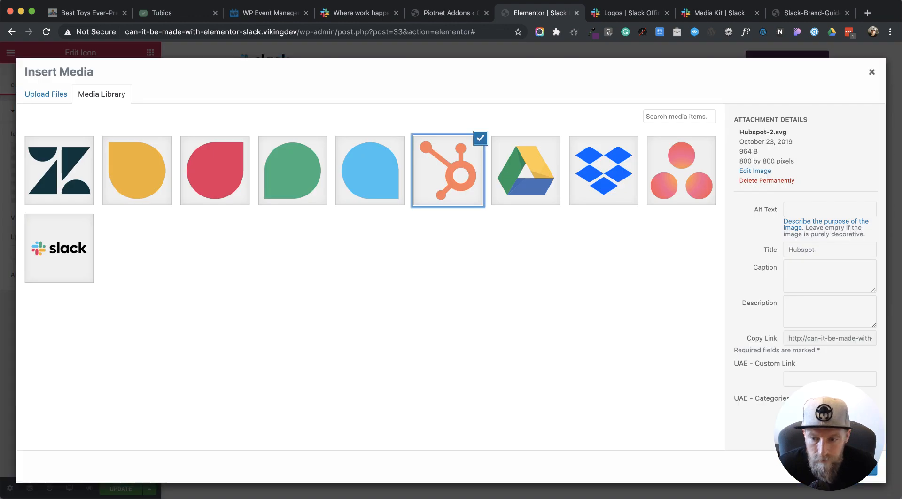
pyautogui.click(853, 467)
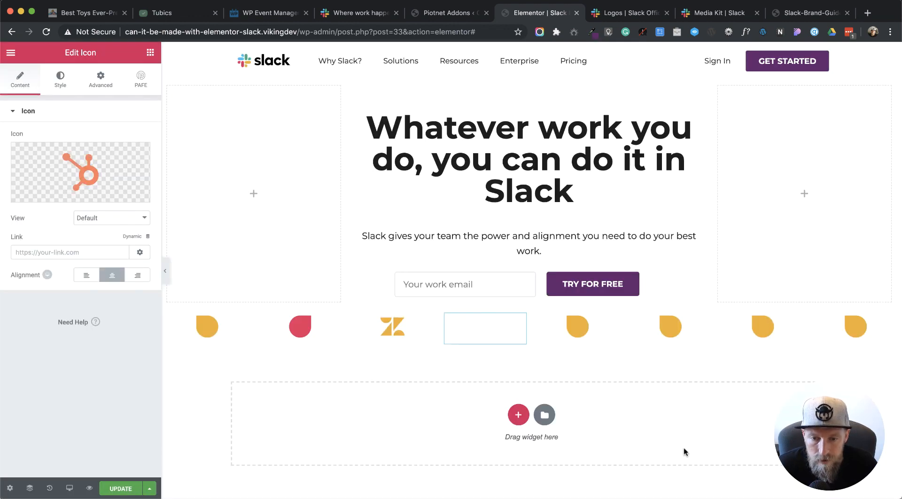
# Step: Replace the fifth column's icon with the Asana SVG from the media library
pyautogui.click(568, 328)
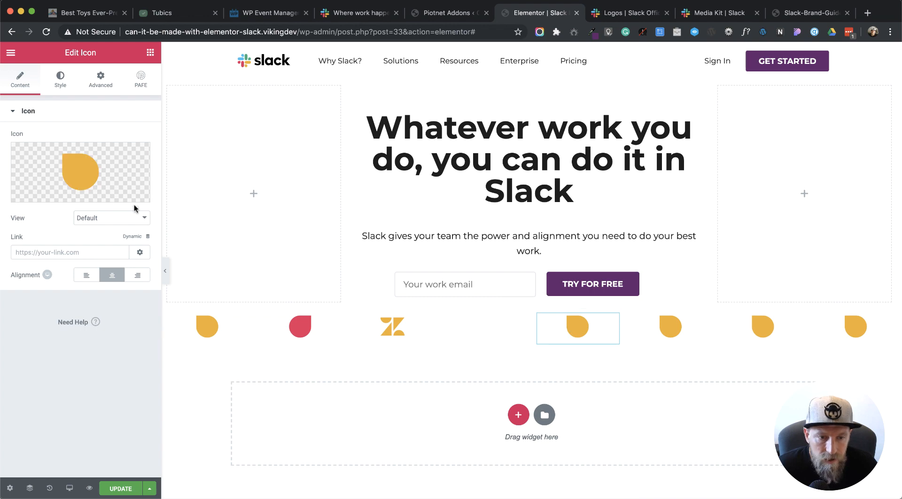
pyautogui.click(122, 197)
pyautogui.click(652, 187)
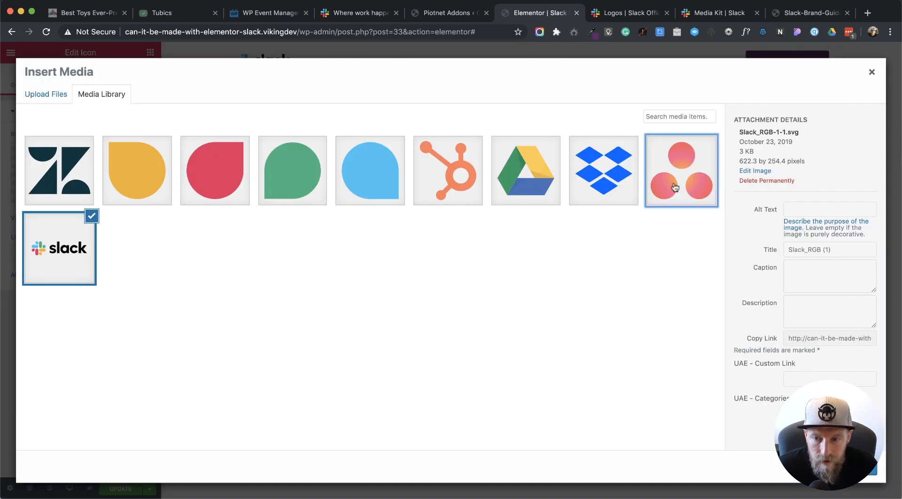
pyautogui.click(851, 466)
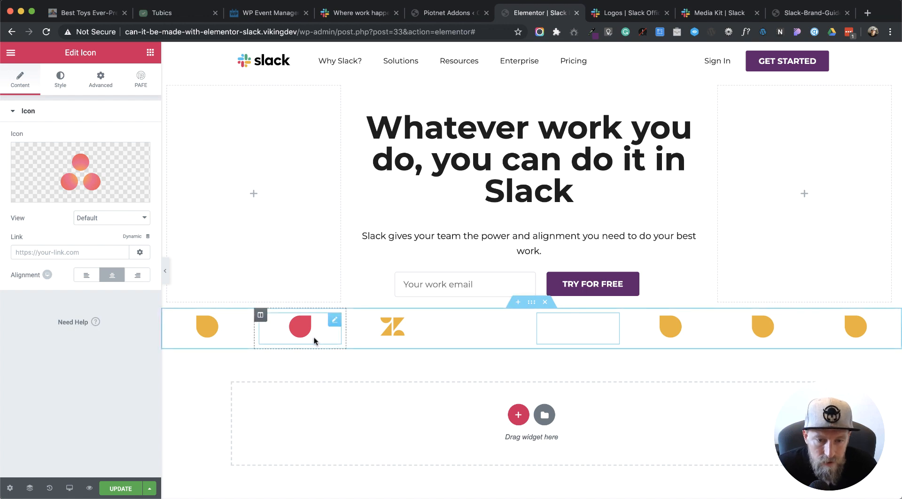
# Step: Delete seven of the eight icon columns below the hero, keeping only the first one with the yellow icon
pyautogui.click(260, 318)
pyautogui.rightClick(260, 318)
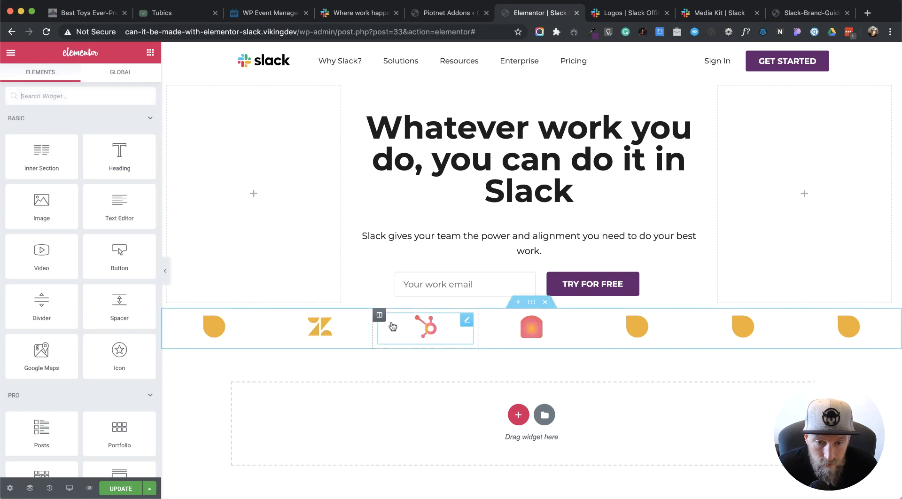
pyautogui.rightClick(275, 318)
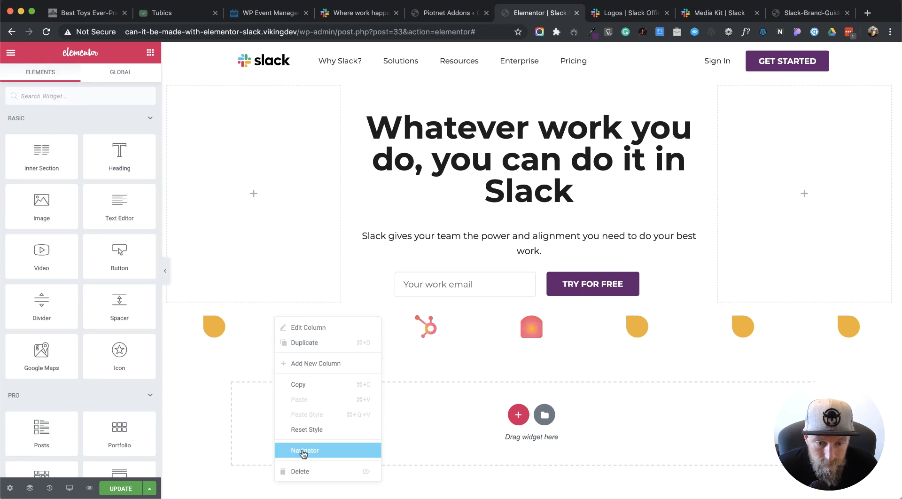
pyautogui.click(307, 471)
pyautogui.rightClick(293, 317)
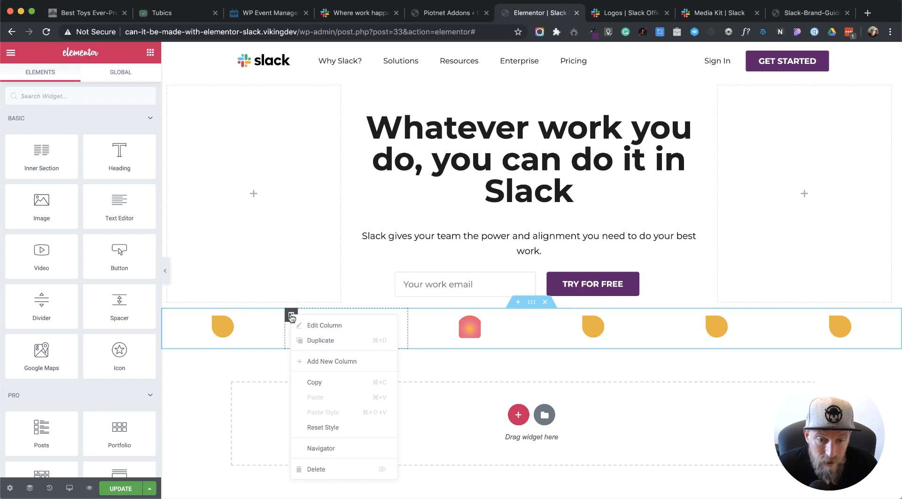
pyautogui.click(346, 471)
pyautogui.rightClick(316, 315)
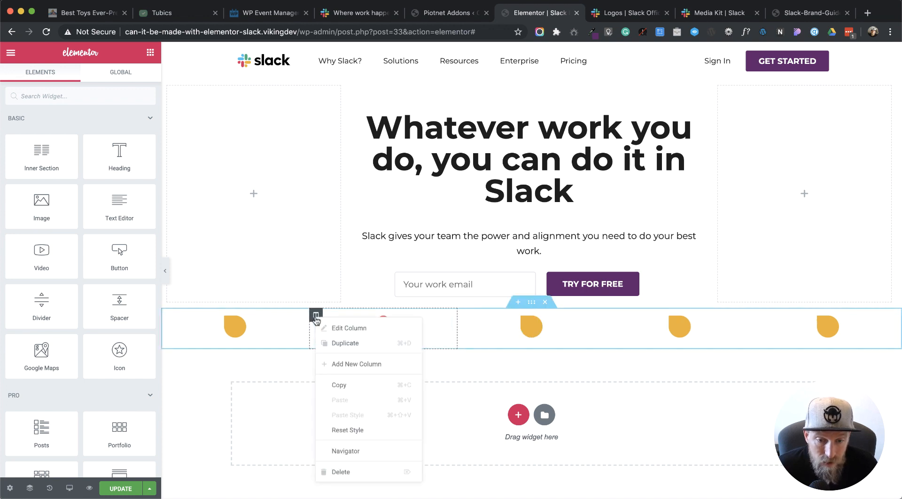
pyautogui.click(357, 471)
pyautogui.rightClick(353, 316)
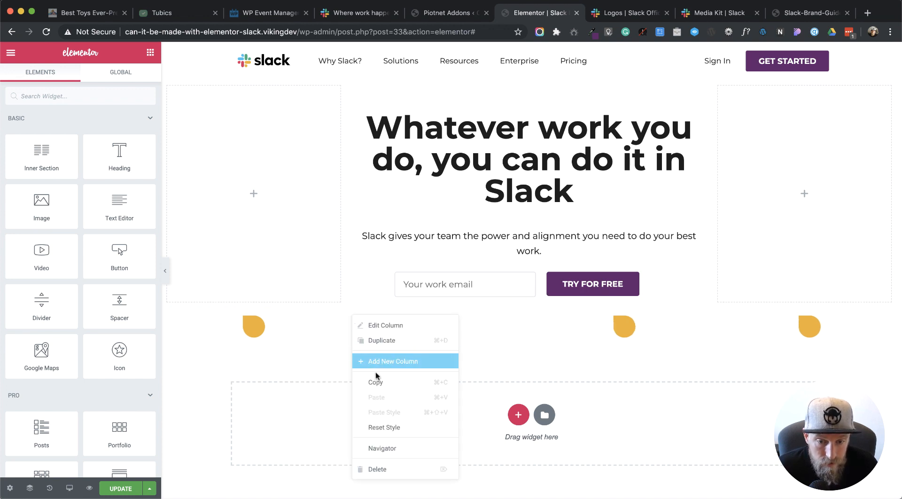
pyautogui.click(383, 470)
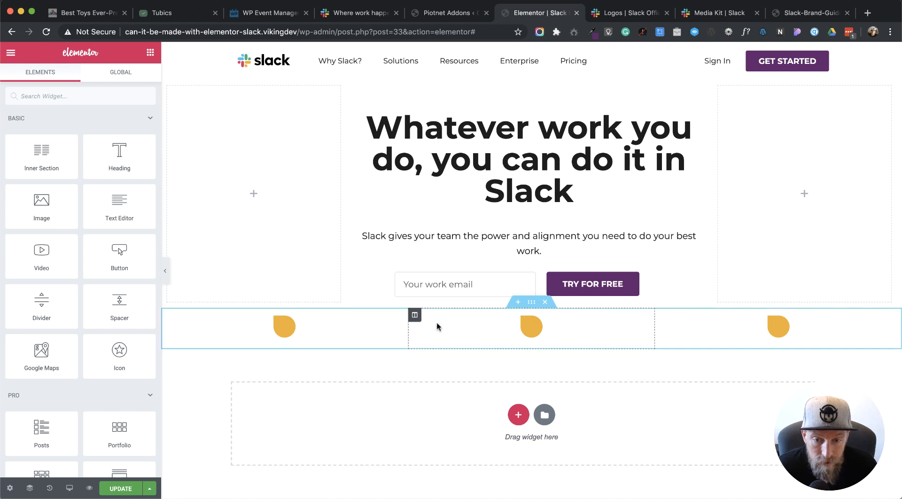
pyautogui.rightClick(415, 316)
pyautogui.click(442, 470)
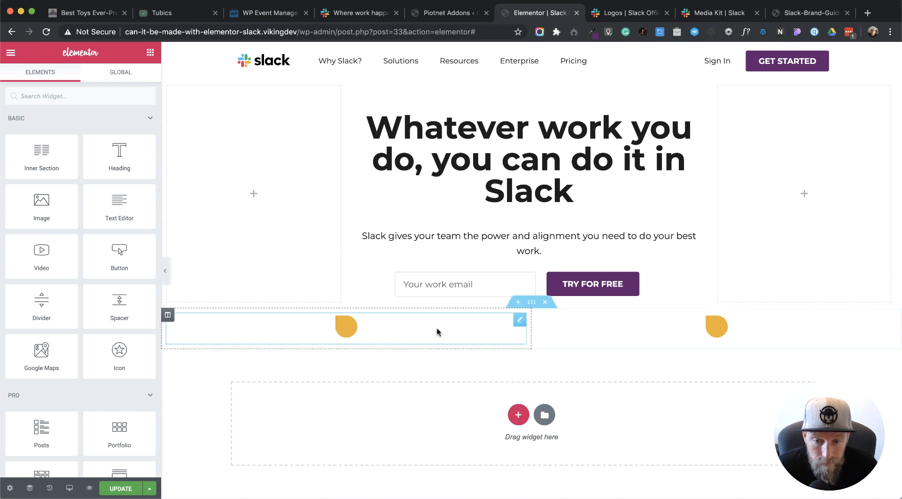
pyautogui.rightClick(540, 315)
pyautogui.click(573, 470)
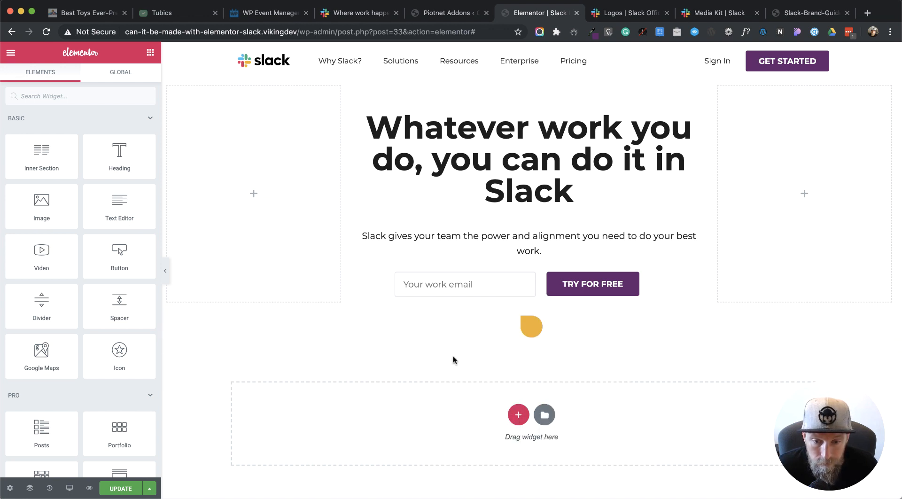
# Step: Delete the remaining yellow Icon widget and place an Image widget in the full-width section instead
pyautogui.rightClick(889, 323)
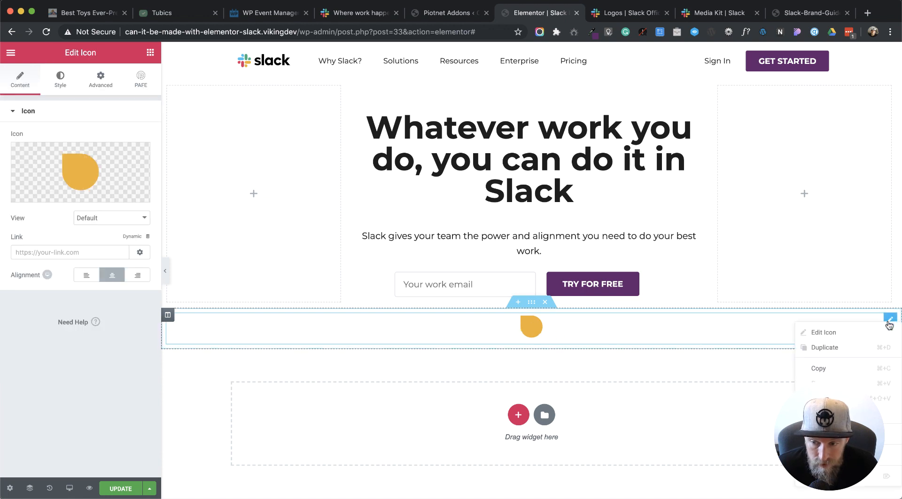
pyautogui.click(874, 476)
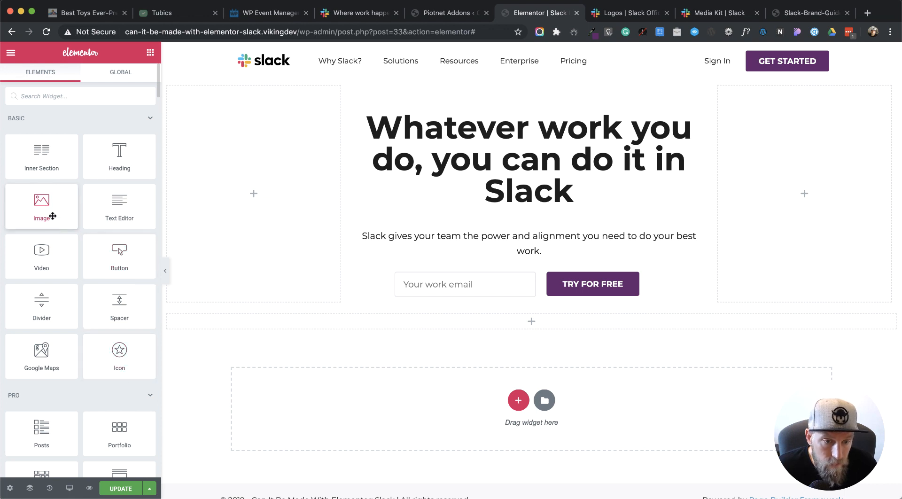
pyautogui.moveTo(53, 216); pyautogui.dragTo(465, 319)
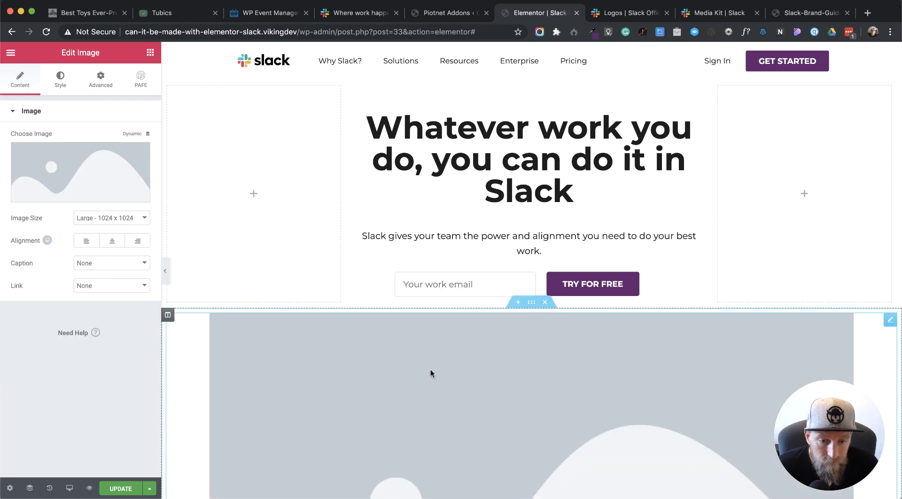
# Step: Fill the Image widget with the Zendesk SVG from the media library and apply a custom image size of 22 x 22
pyautogui.click(97, 168)
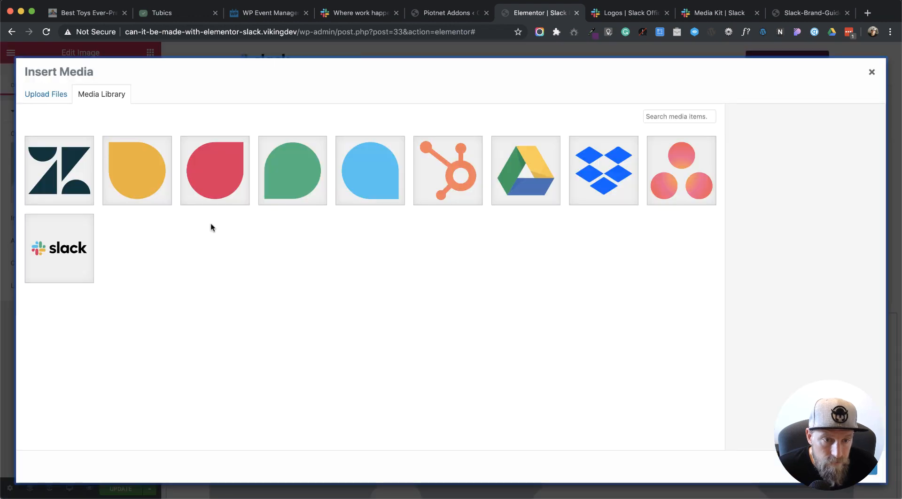
pyautogui.click(65, 174)
pyautogui.click(853, 468)
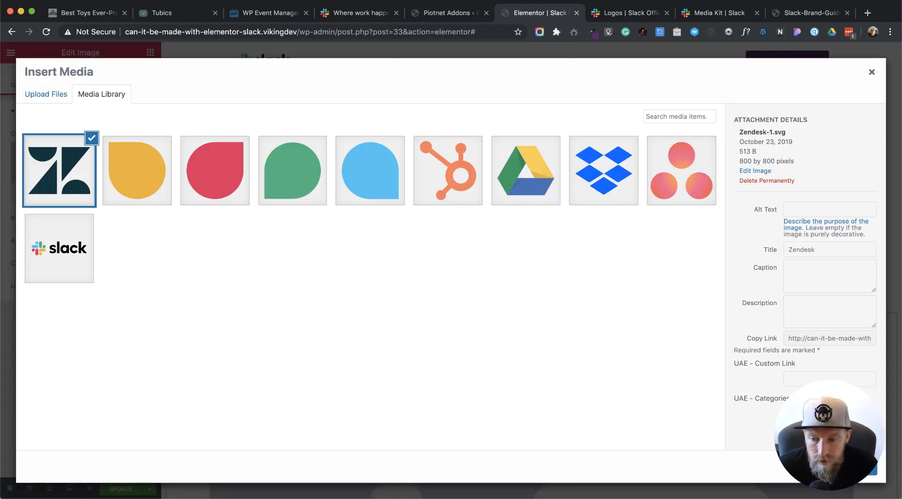
pyautogui.click(77, 218)
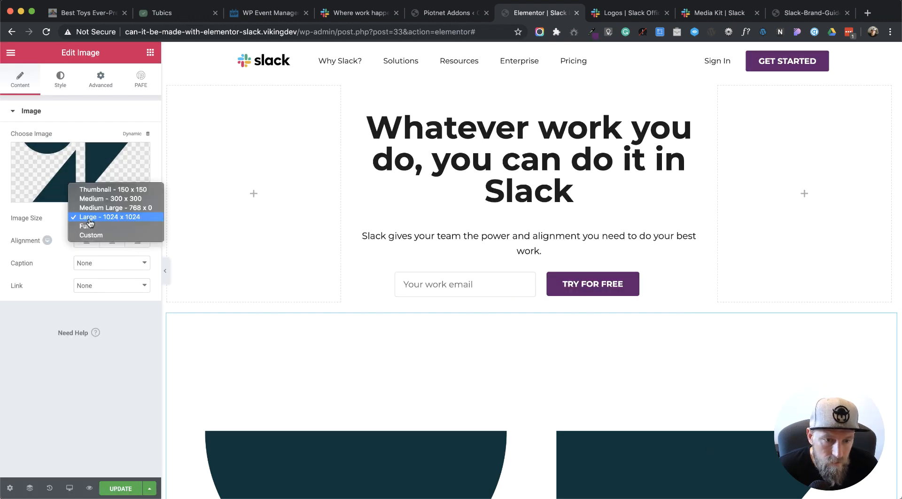
pyautogui.click(92, 235)
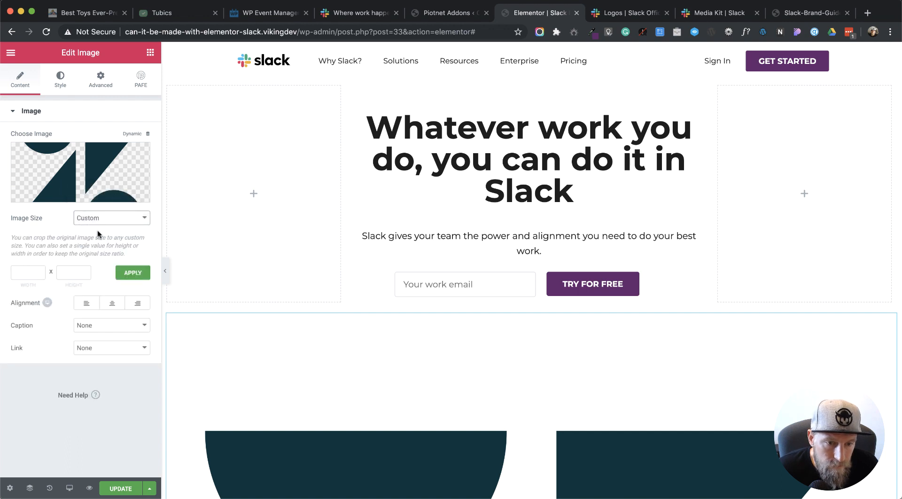
pyautogui.click(129, 277)
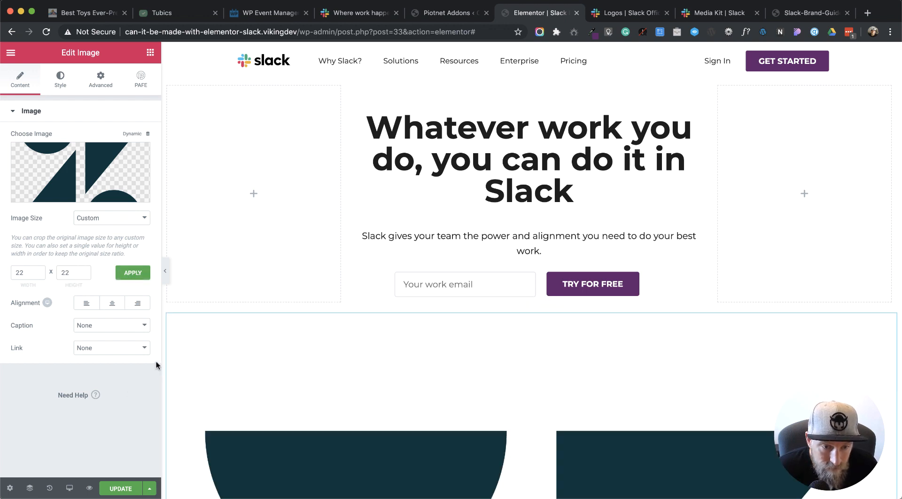
# Step: Duplicate the column holding the Zendesk image until the section below the hero has eight columns
pyautogui.click(168, 317)
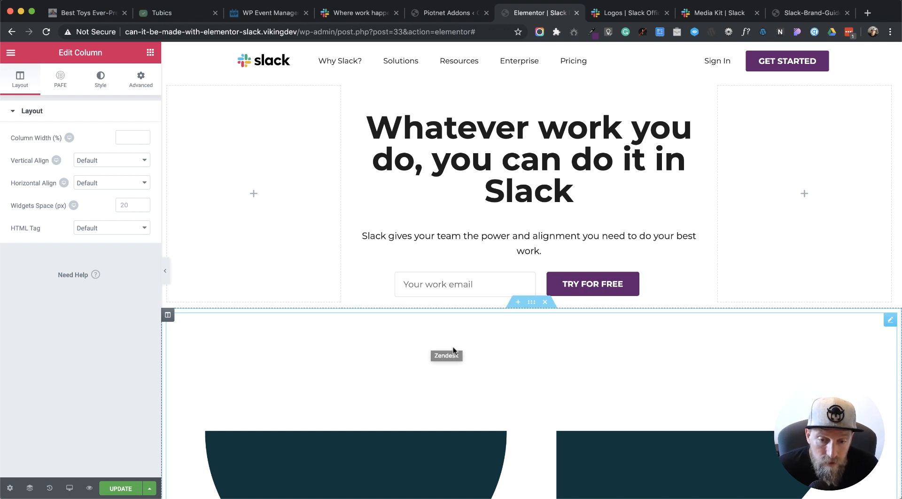
pyautogui.scroll(-3, 475, 377)
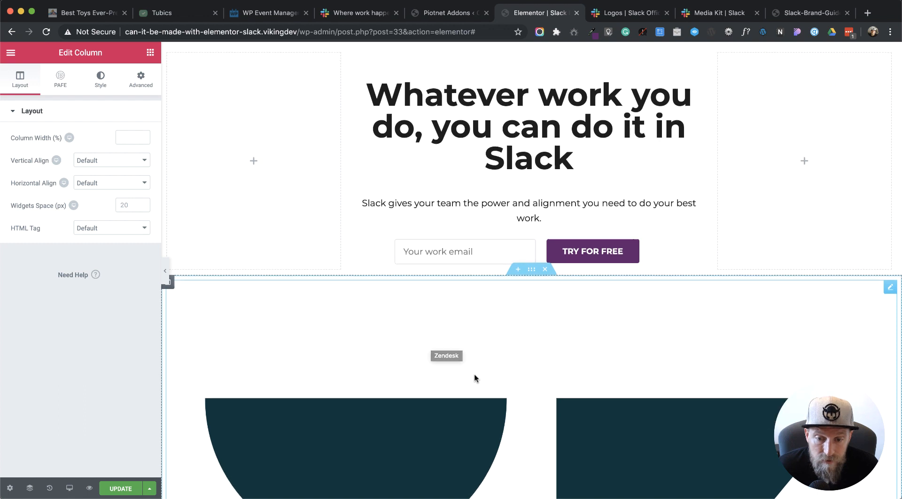
pyautogui.scroll(3, 475, 378)
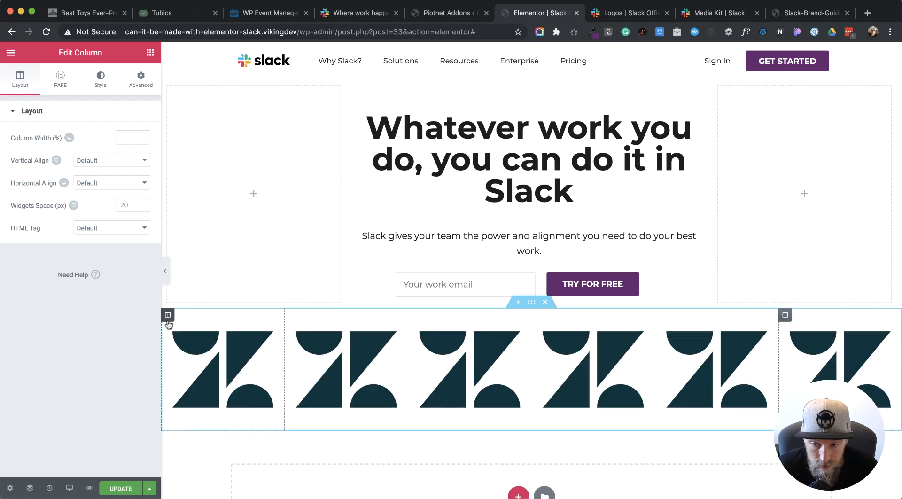
# Step: Replace the second column's image with the yellow shape SVG from the media library
pyautogui.click(285, 367)
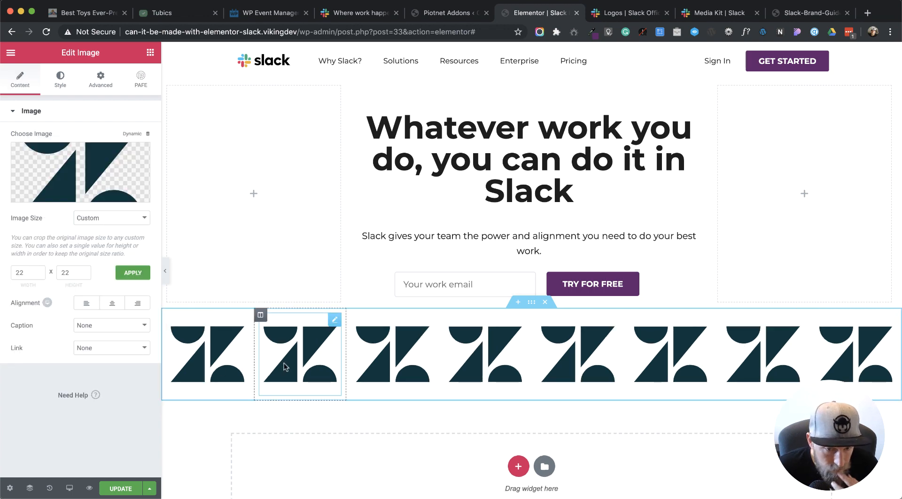
pyautogui.click(92, 179)
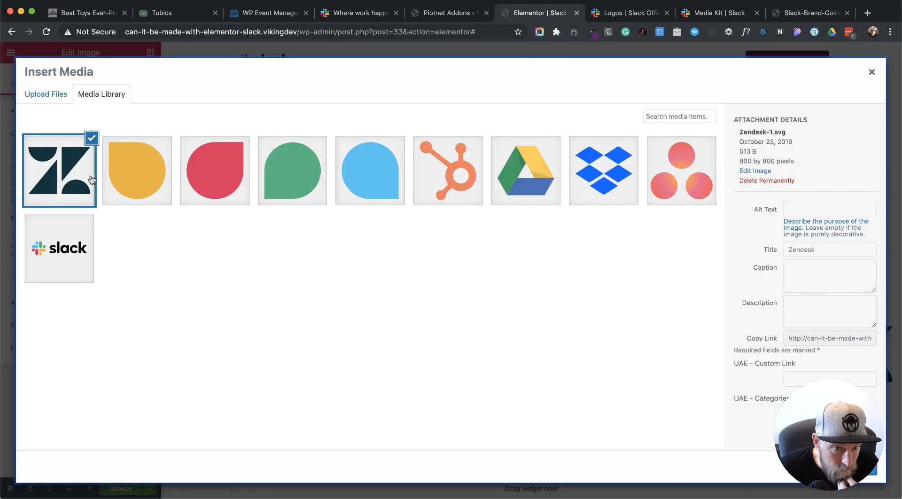
pyautogui.click(144, 179)
pyautogui.click(849, 468)
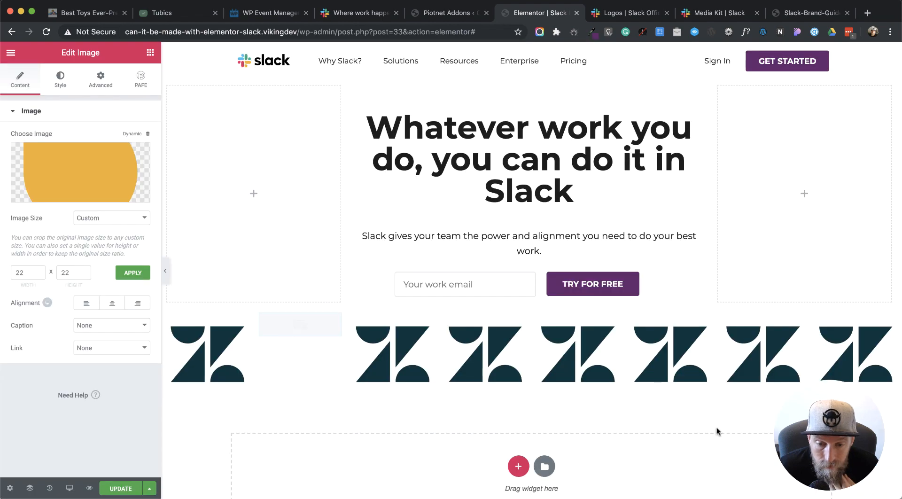
# Step: Replace the third column's image with the red shape SVG from the media library
pyautogui.click(397, 364)
pyautogui.click(134, 190)
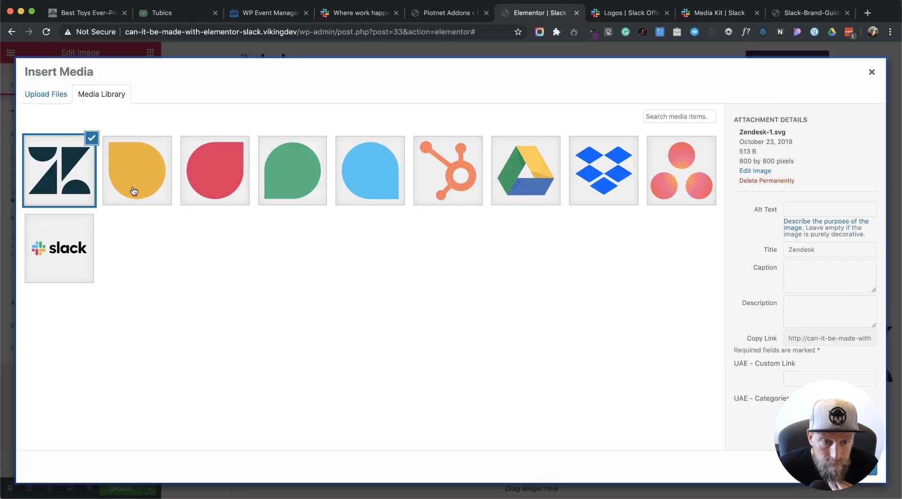
pyautogui.click(240, 180)
pyautogui.click(848, 468)
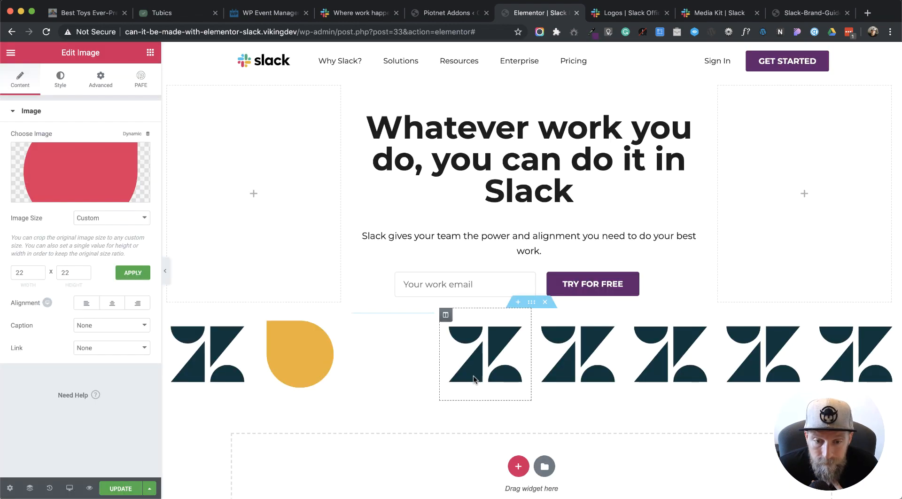
# Step: Replace the fourth column's image with the green shape SVG from the media library
pyautogui.click(506, 363)
pyautogui.click(56, 176)
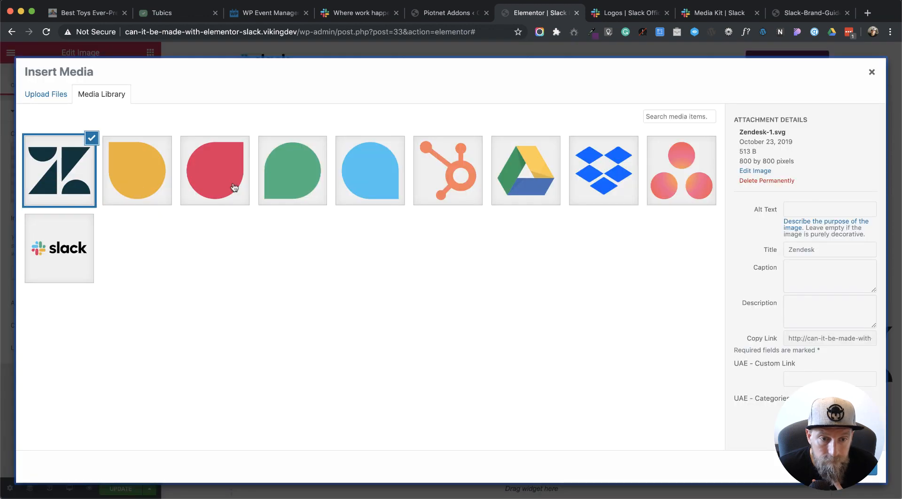
pyautogui.click(292, 188)
pyautogui.click(848, 468)
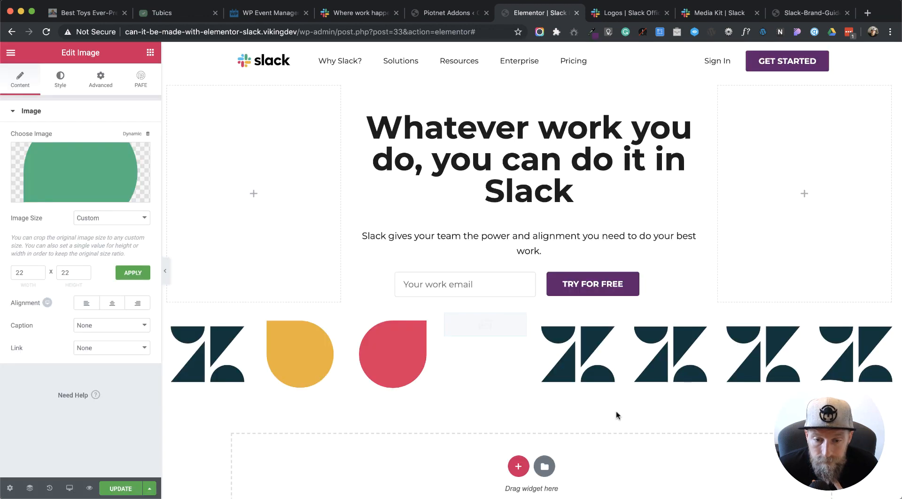
# Step: Replace the fifth column's image with the light blue shape SVG from the media library
pyautogui.click(578, 347)
pyautogui.click(96, 176)
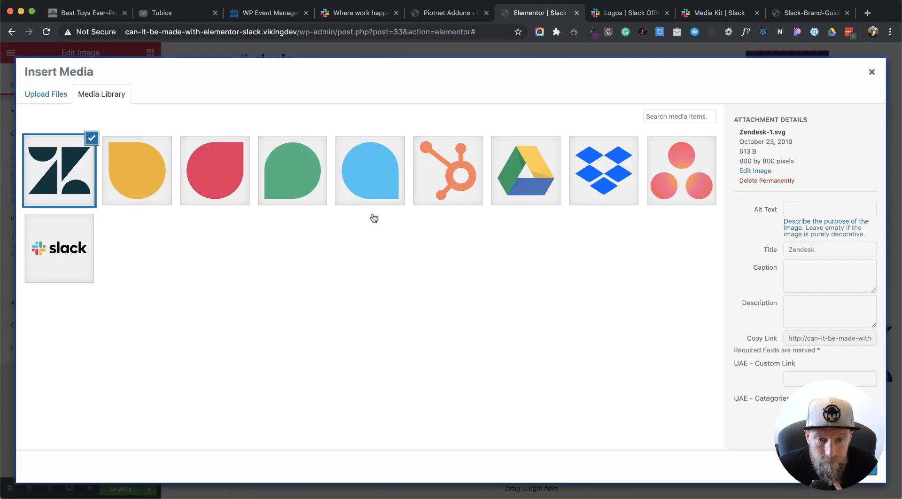
pyautogui.click(384, 192)
pyautogui.click(848, 467)
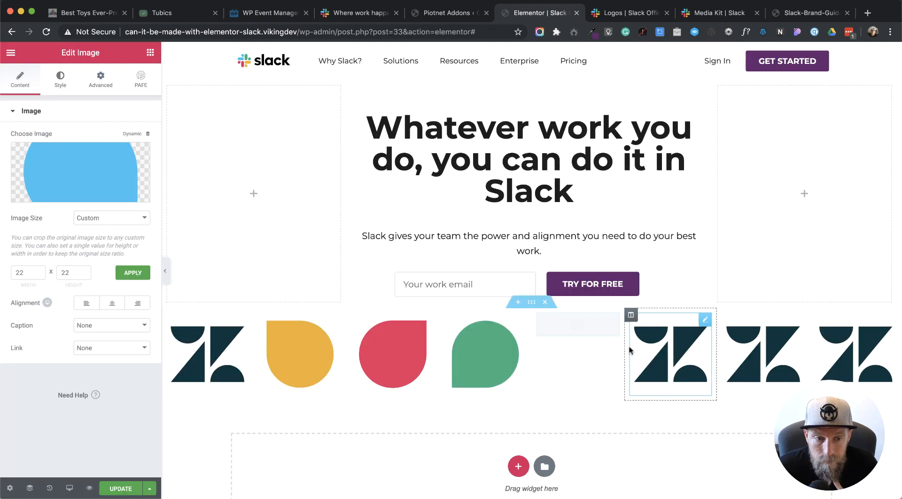
# Step: Replace the sixth column's image with the orange Hubspot SVG from the media library
pyautogui.click(670, 354)
pyautogui.click(74, 183)
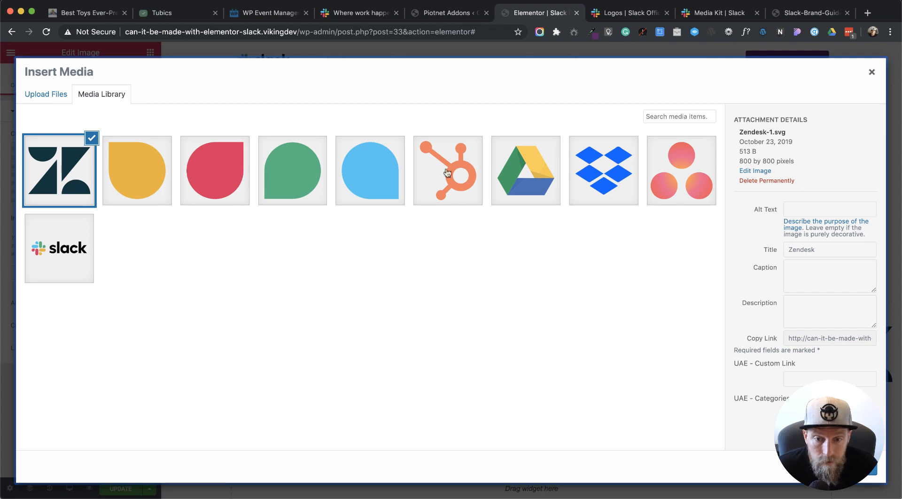
pyautogui.click(448, 173)
pyautogui.click(848, 468)
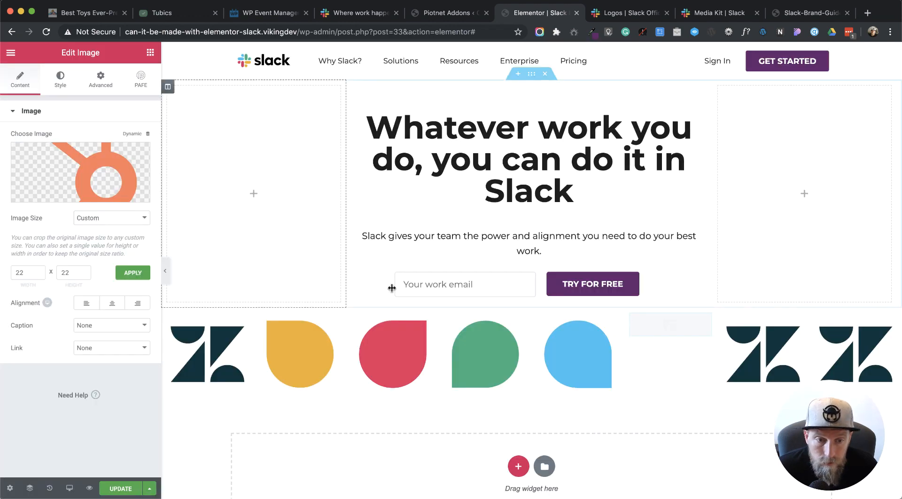
# Step: Replace the seventh column's image with the Google Drive SVG from the media library
pyautogui.click(751, 359)
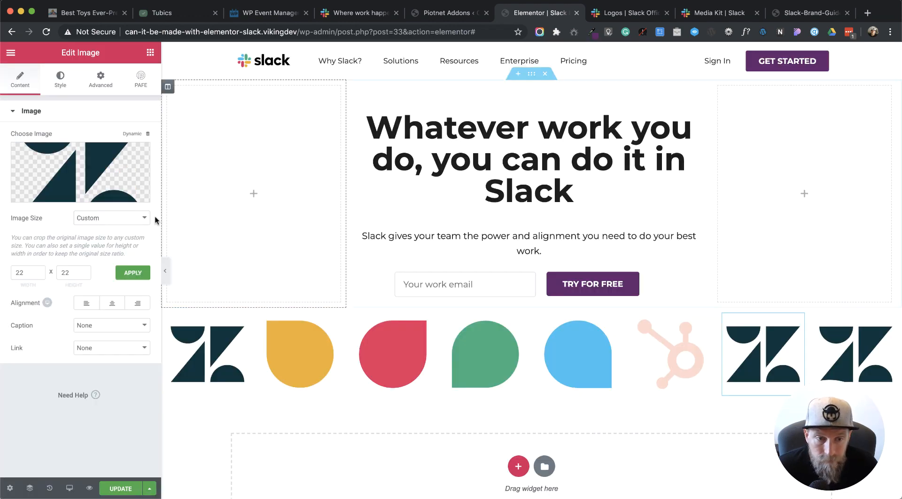
pyautogui.click(80, 185)
pyautogui.click(522, 187)
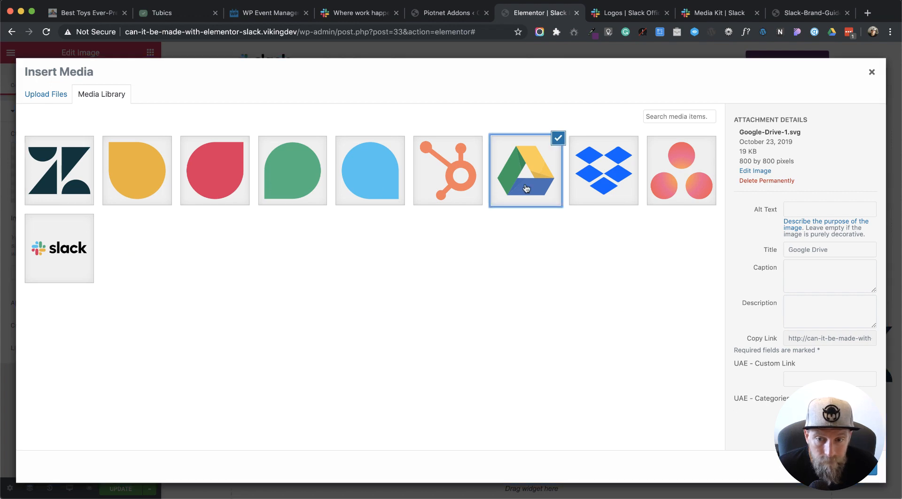
pyautogui.click(849, 468)
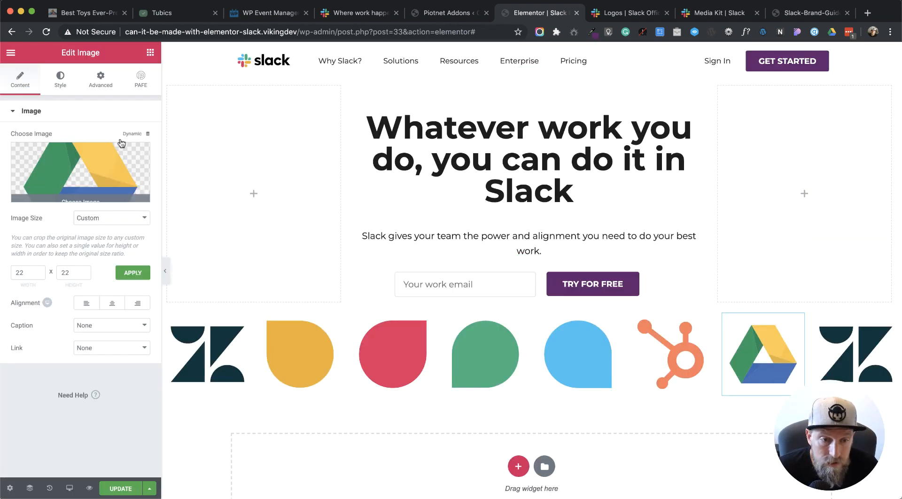
# Step: Replace the eighth column's image with the Dropbox SVG from the media library
pyautogui.click(848, 365)
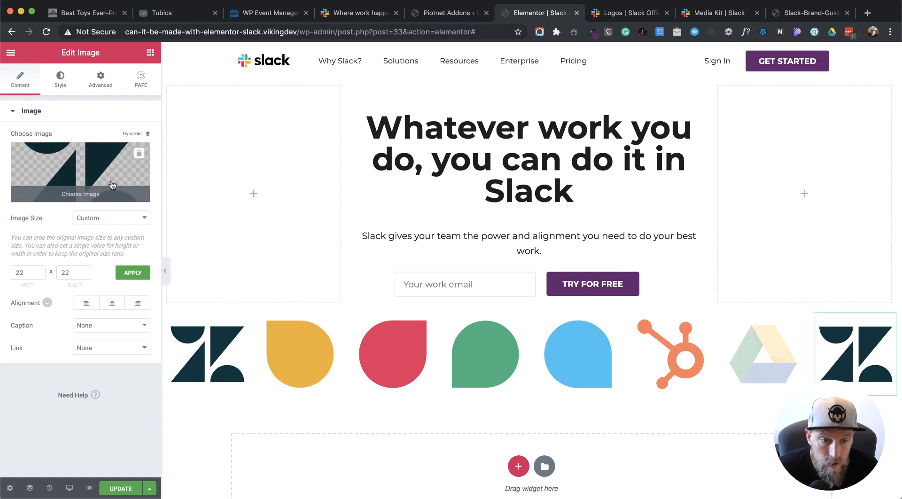
pyautogui.click(81, 174)
pyautogui.click(620, 189)
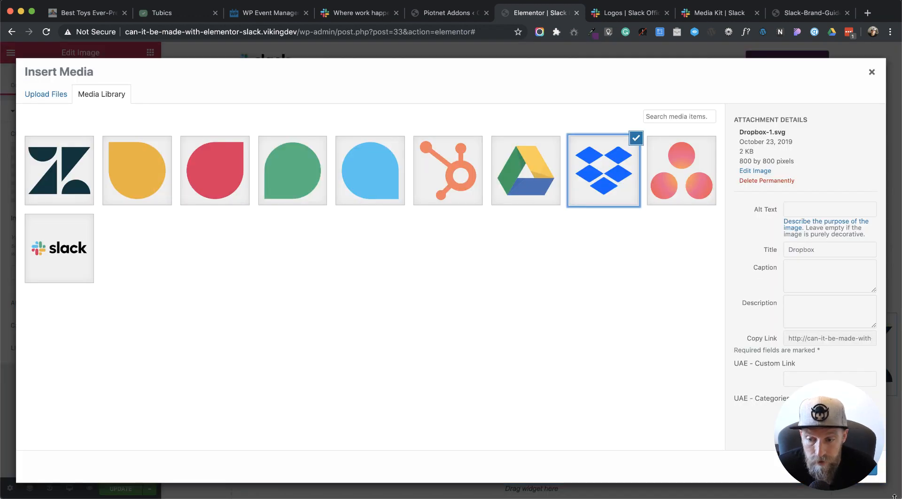
pyautogui.click(848, 468)
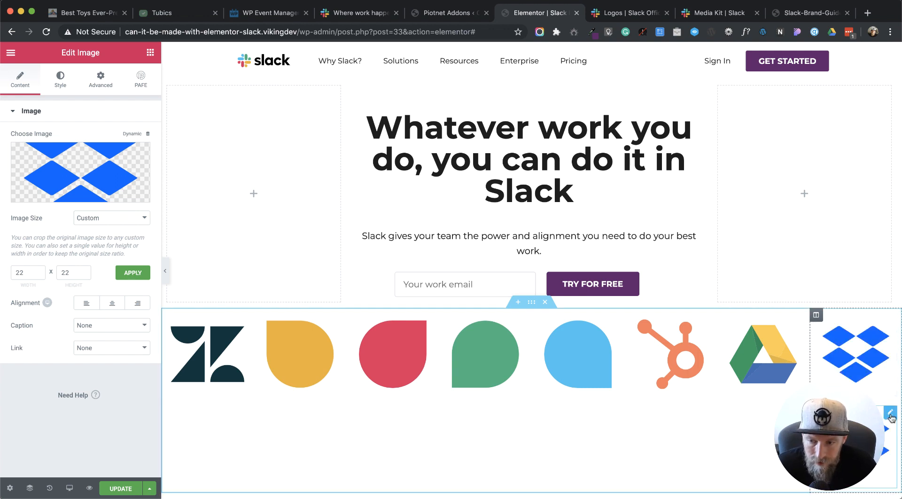
# Step: Duplicate the Dropbox image inside the last column and replace the copy's graphic with the Asana SVG
pyautogui.rightClick(890, 417)
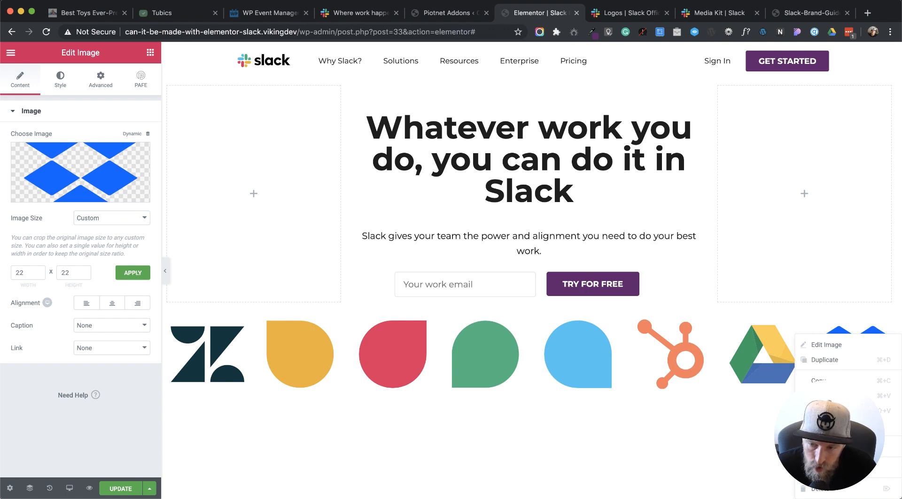
pyautogui.click(823, 363)
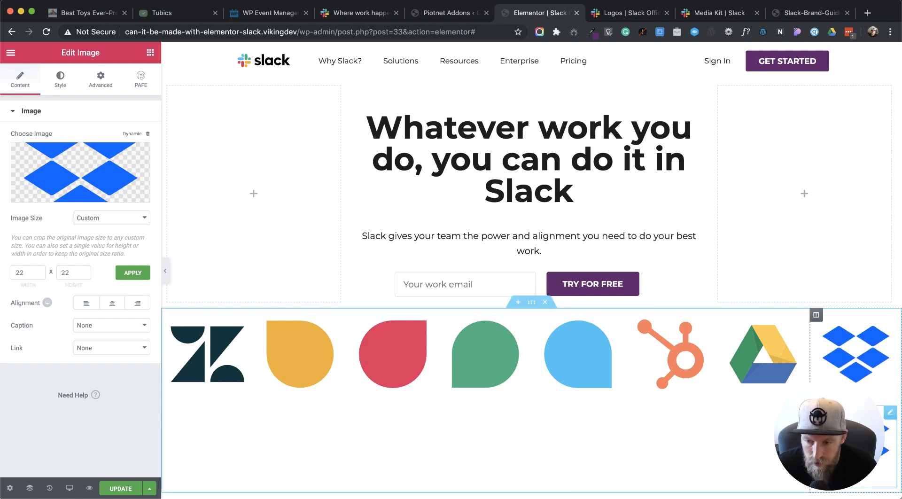
pyautogui.click(115, 185)
pyautogui.click(689, 181)
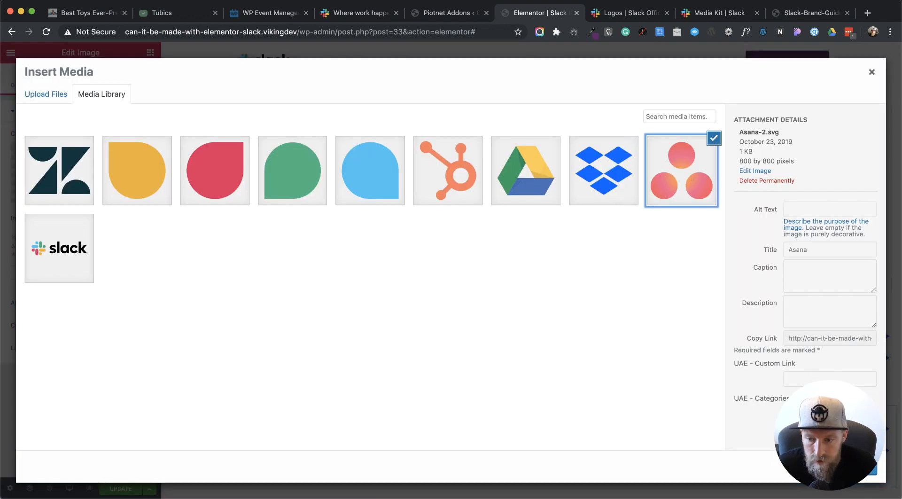
pyautogui.click(852, 468)
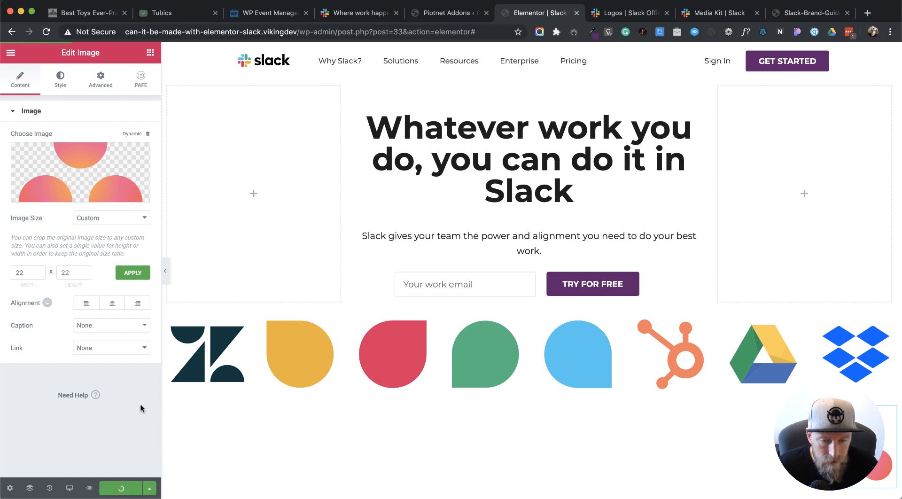
# Step: Check the logo layout on the live Slack homepage, and give the first column's Zendesk image a custom width of 22 px in Elementor
pyautogui.click(355, 12)
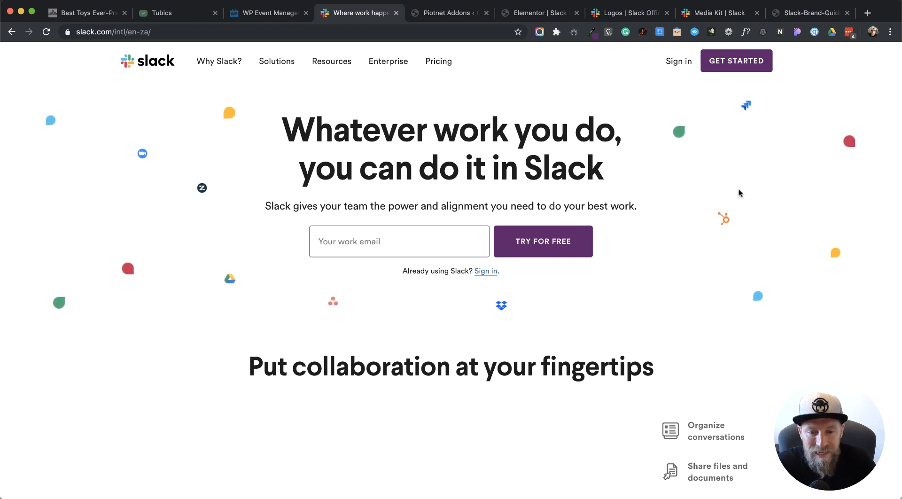
pyautogui.click(556, 16)
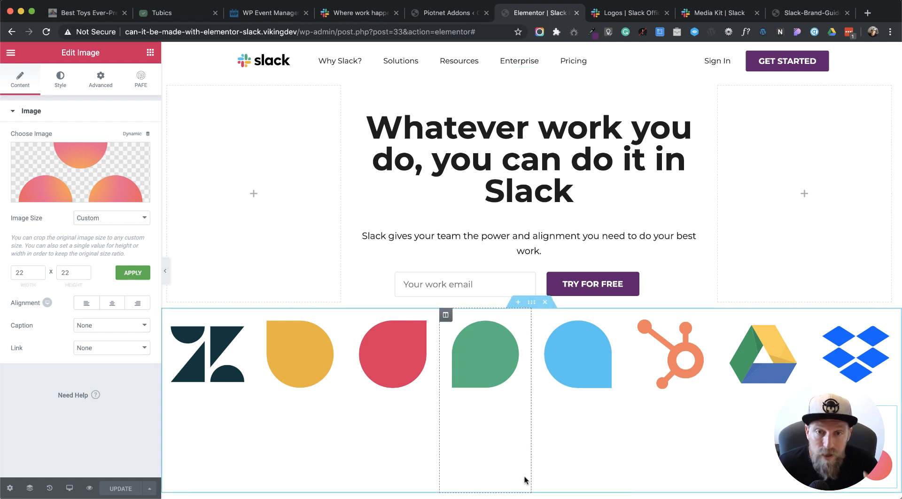
pyautogui.click(210, 371)
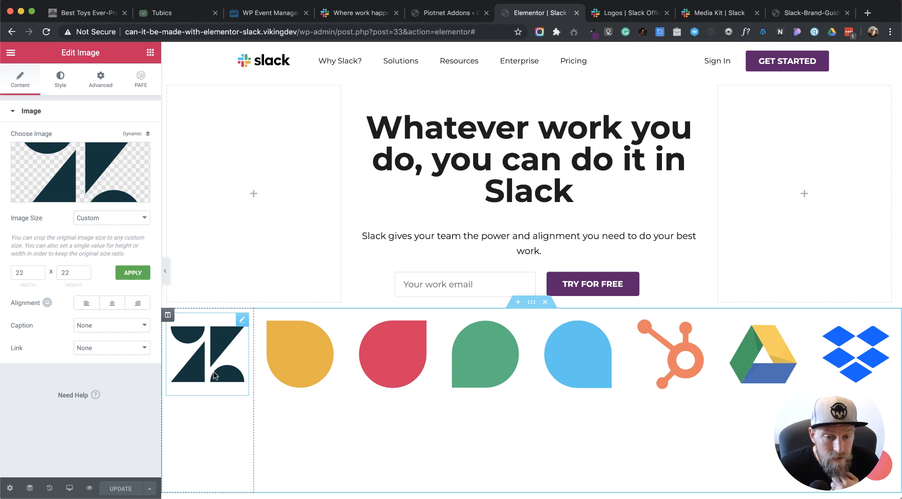
pyautogui.click(97, 87)
pyautogui.click(84, 121)
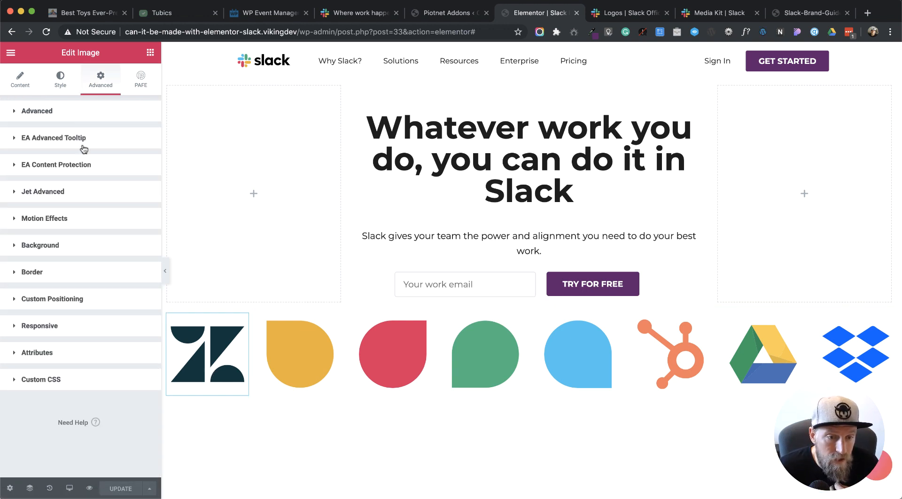
pyautogui.click(71, 304)
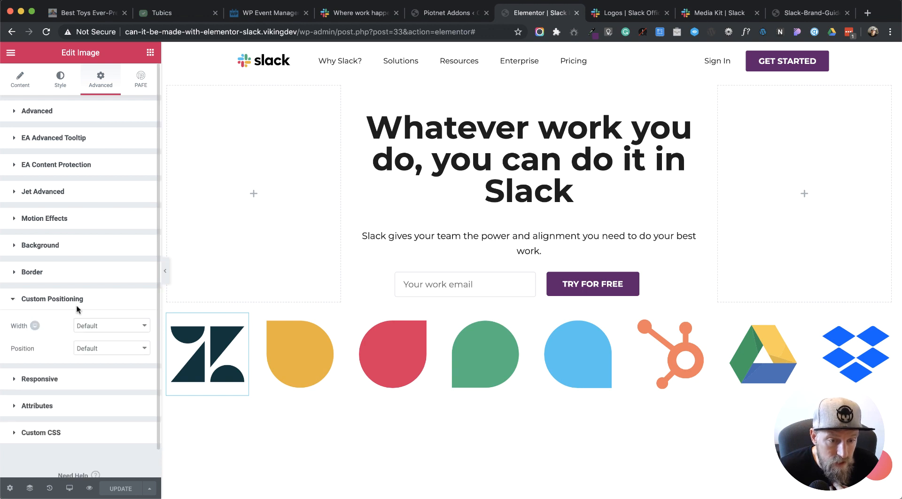
pyautogui.click(102, 326)
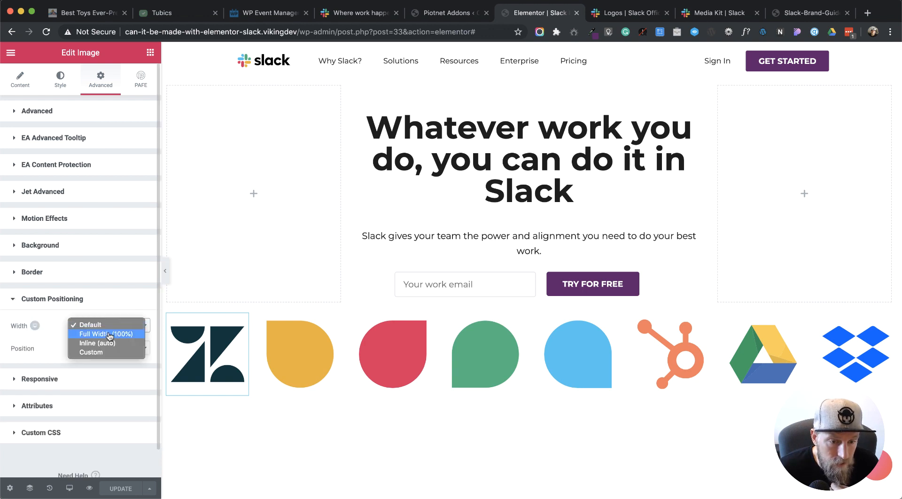
pyautogui.click(97, 352)
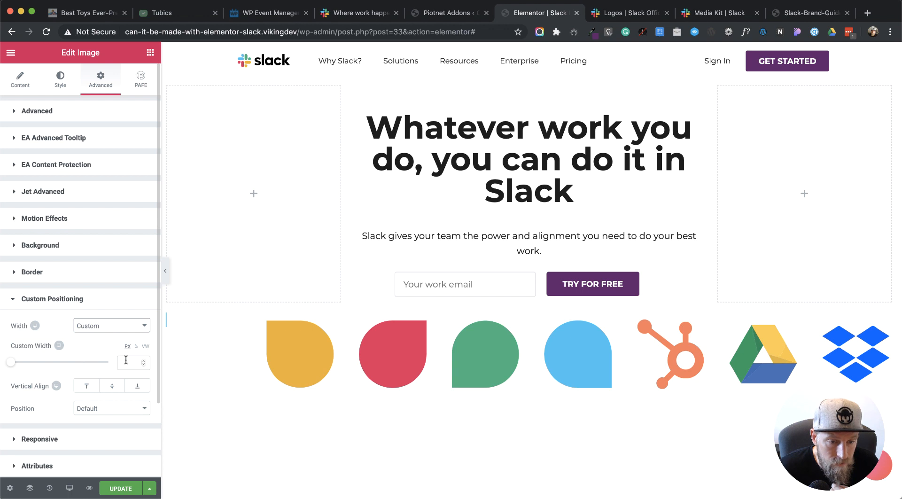
pyautogui.click(127, 362)
pyautogui.write('22')
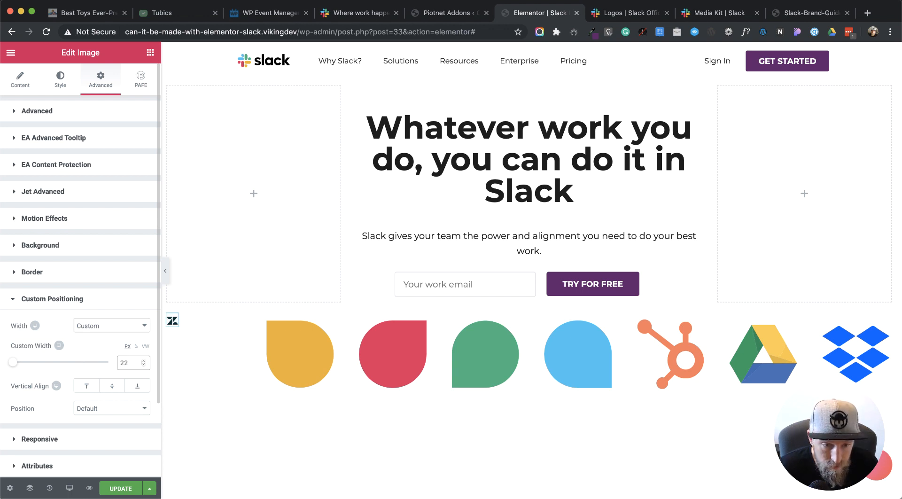
pyautogui.click(99, 350)
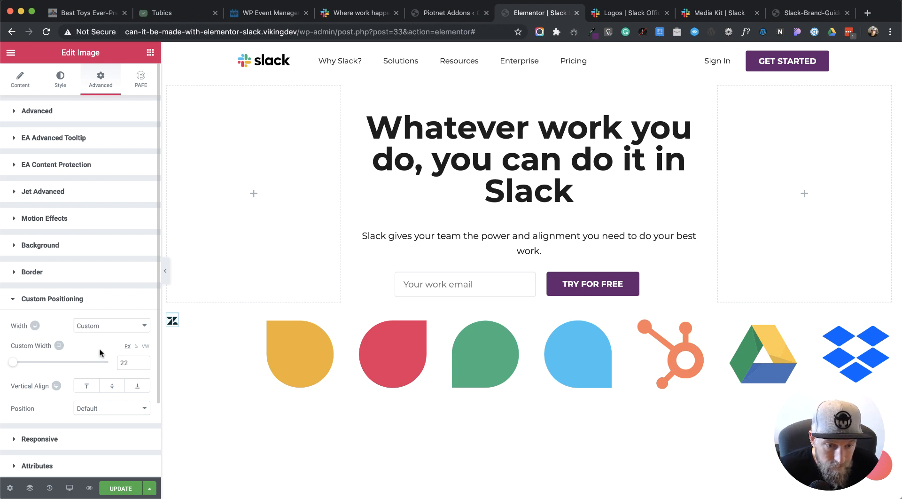
# Step: Measure the floating shapes and logos around the heading on the live Slack homepage
pyautogui.click(357, 13)
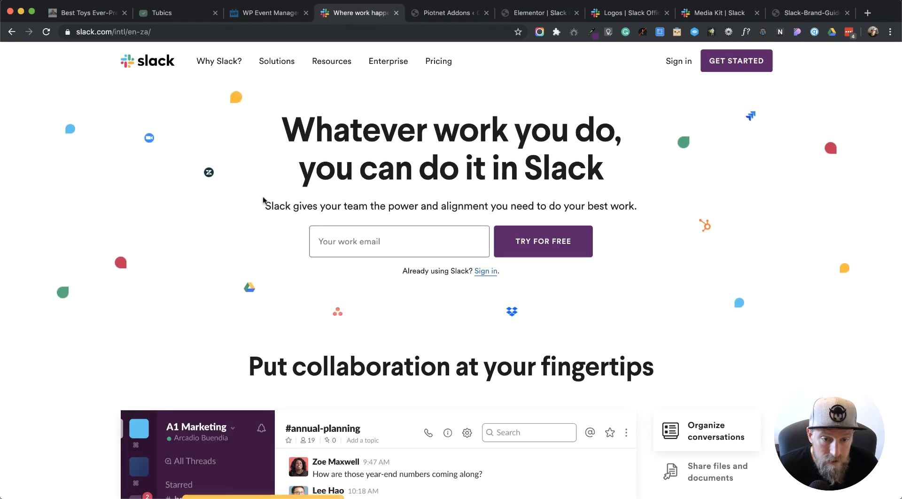
pyautogui.press('super+shift+4')
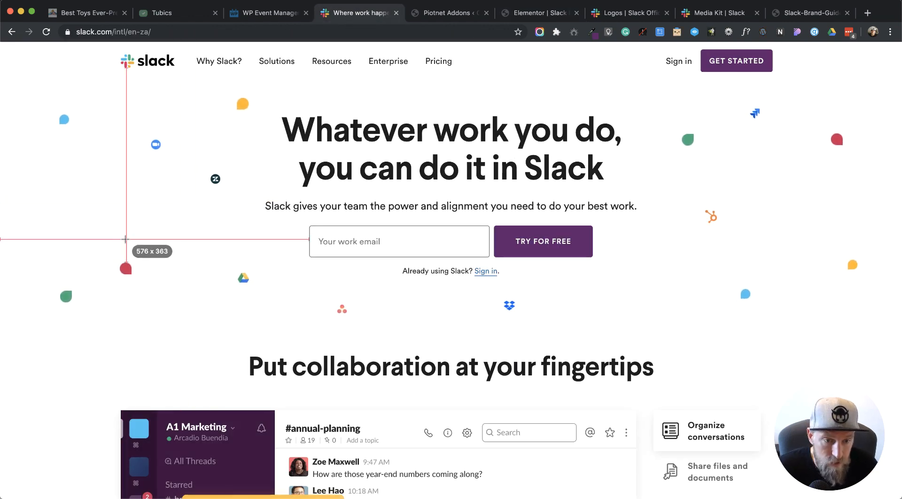
pyautogui.moveTo(110, 249); pyautogui.dragTo(119, 259)
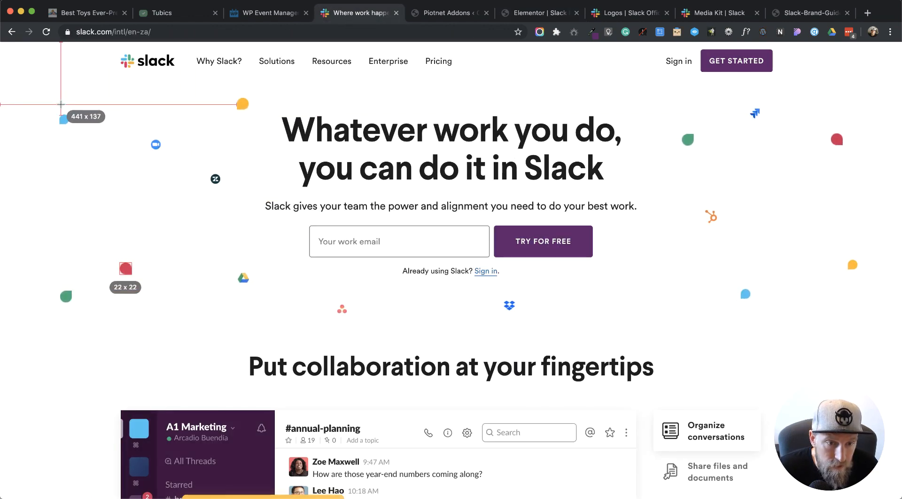
pyautogui.moveTo(61, 116); pyautogui.dragTo(66, 121)
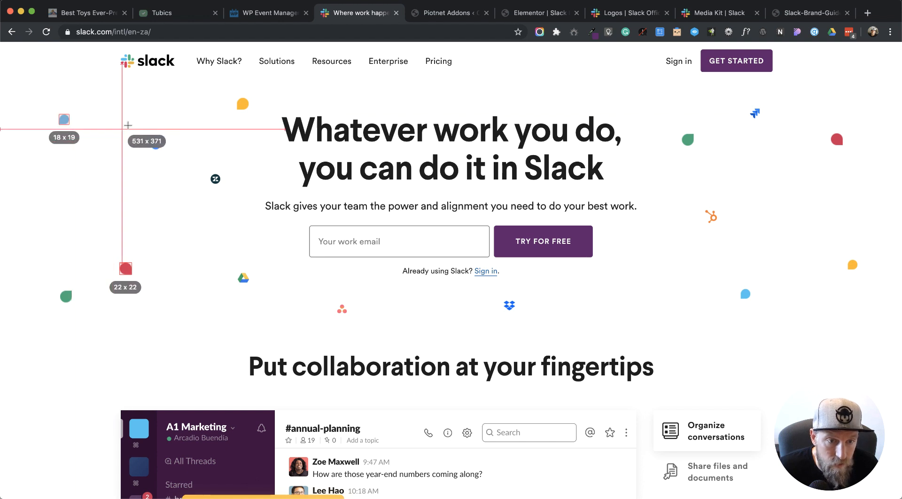
pyautogui.moveTo(152, 140); pyautogui.dragTo(236, 207)
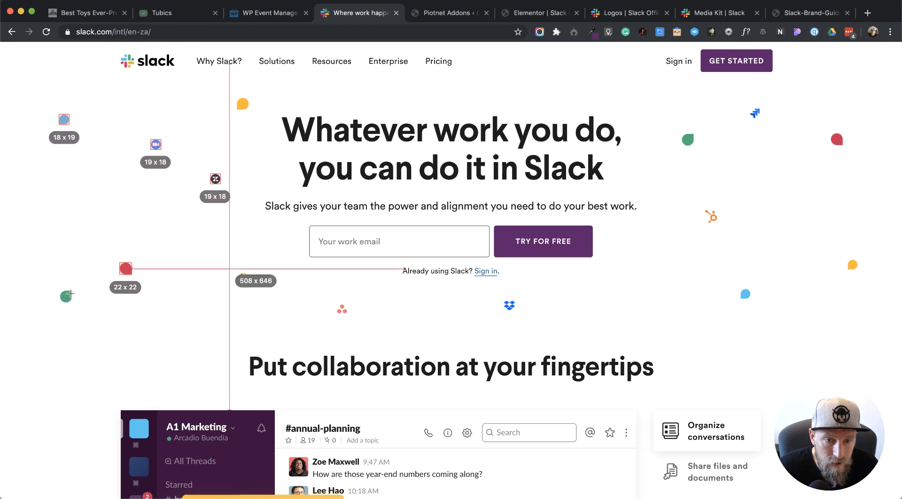
pyautogui.moveTo(229, 269); pyautogui.dragTo(254, 289)
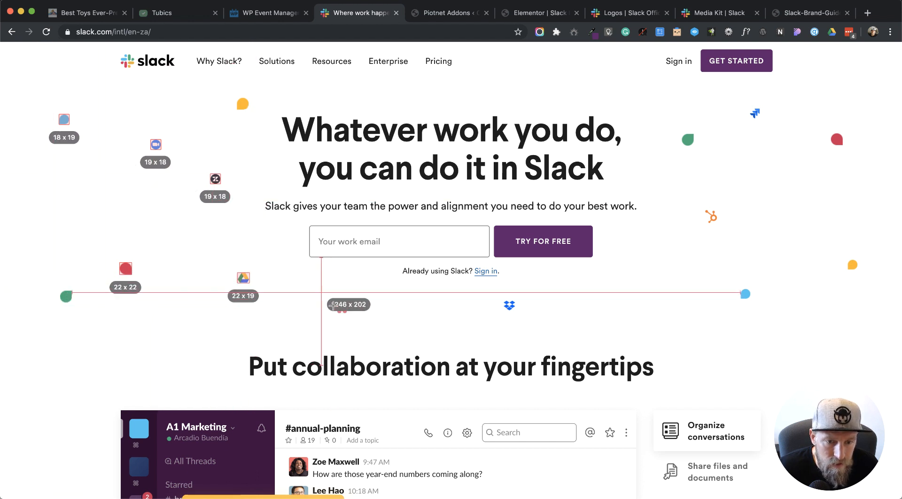
pyautogui.click(66, 295)
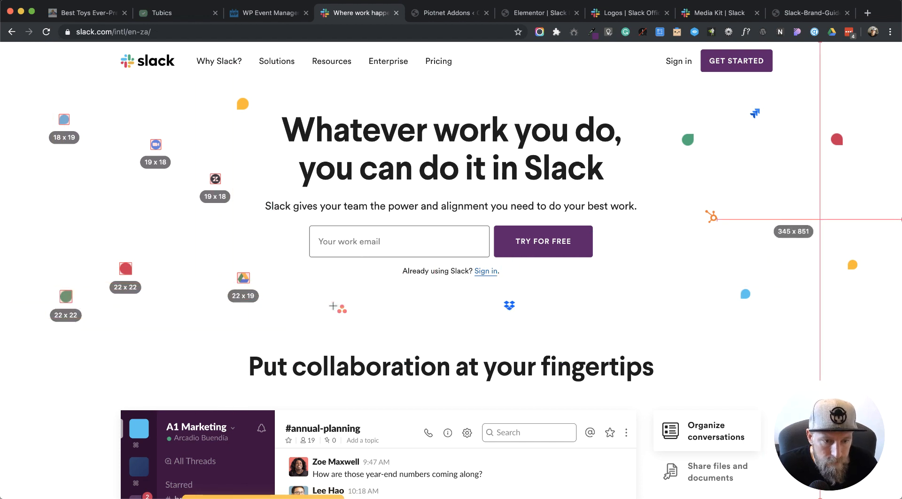
pyautogui.click(687, 139)
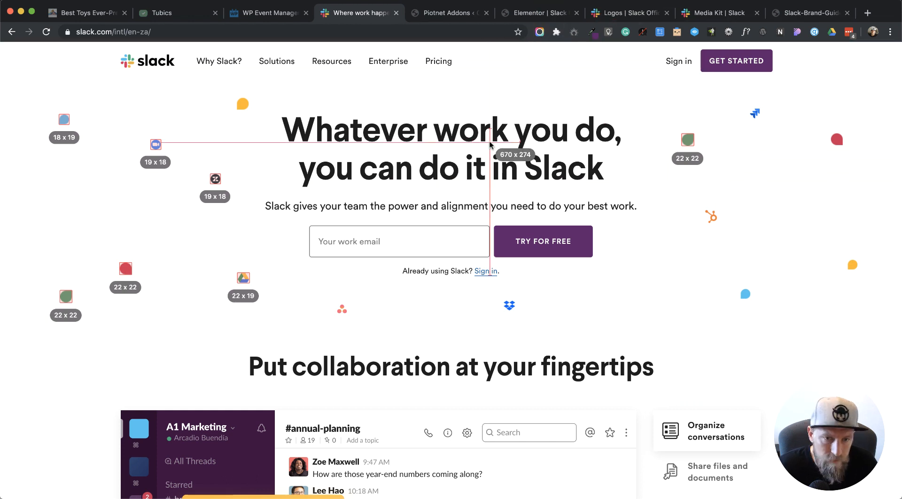
pyautogui.press('Escape')
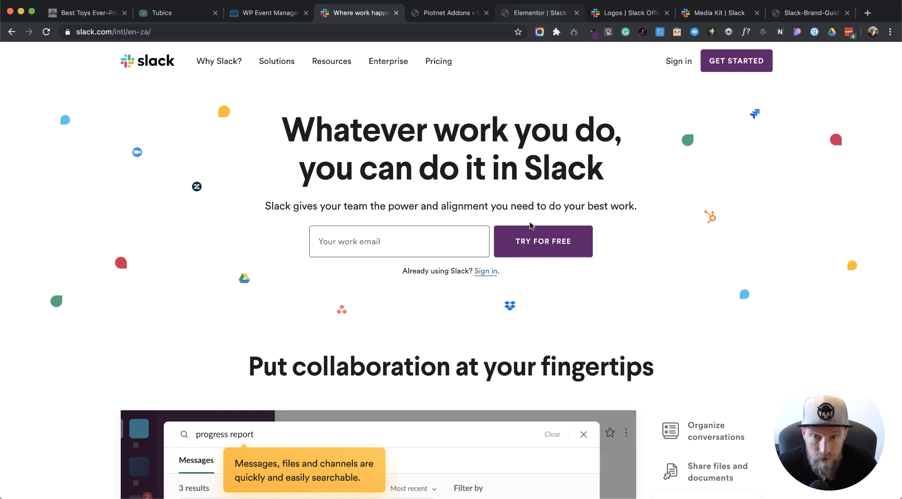
# Step: Return to the Elementor editor and set the Zendesk image's position to Absolute
pyautogui.hotkey('ctrl', 'Tab')
pyautogui.hotkey('ctrl', 'Tab')
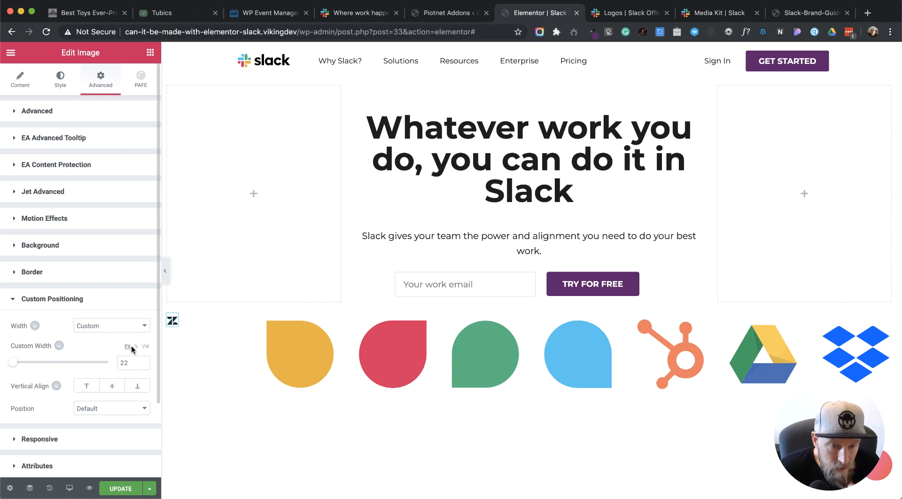
pyautogui.click(99, 409)
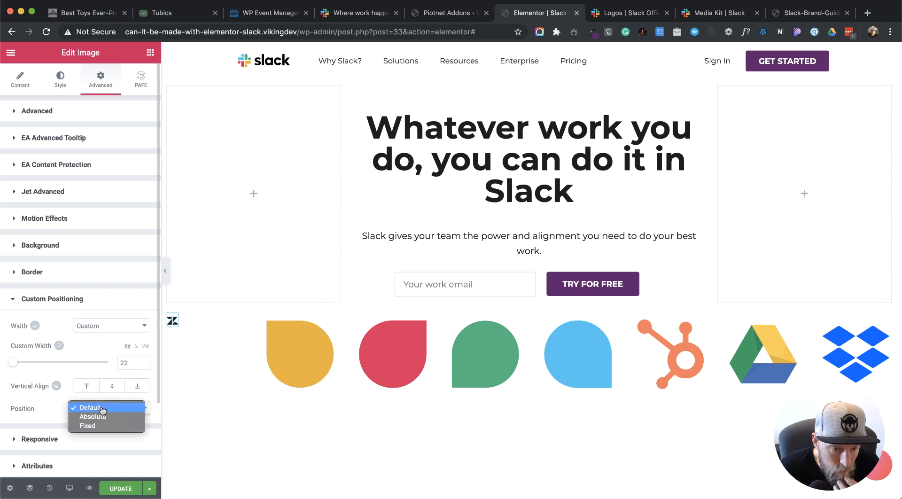
pyautogui.click(102, 417)
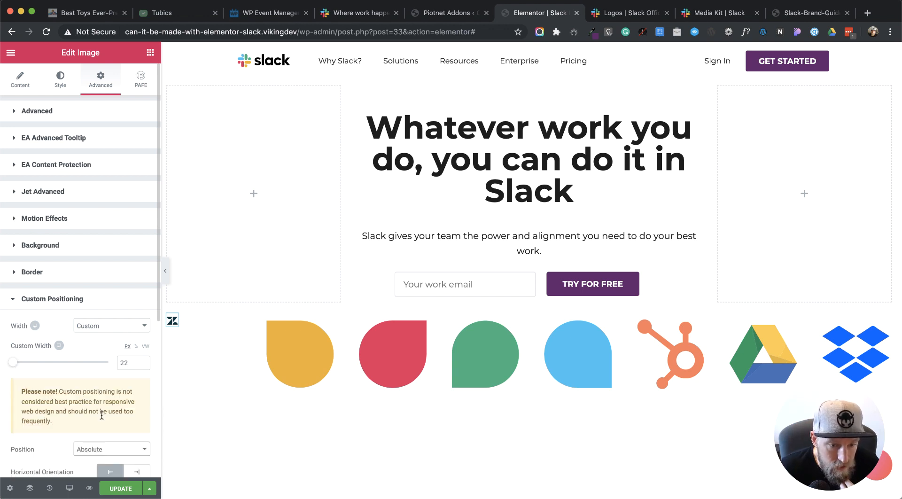
# Step: Move the Zendesk logo up into the hero's first column, at horizontal offset 54 px and vertical offset -197 px
pyautogui.scroll(-1, 100, 386)
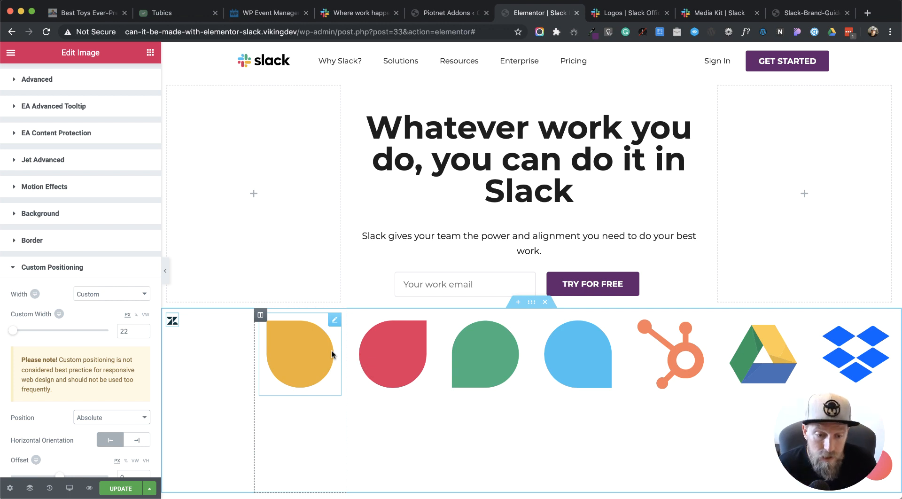
pyautogui.scroll(-4, 87, 406)
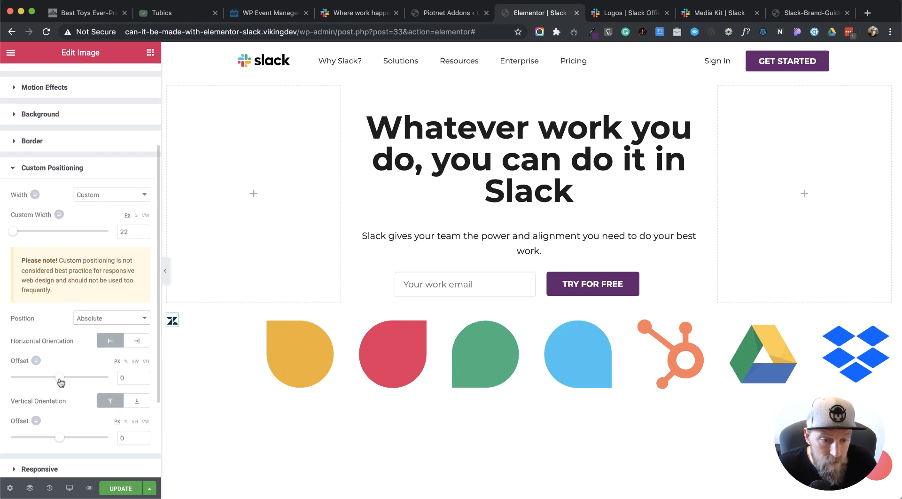
pyautogui.moveTo(59, 378); pyautogui.dragTo(64, 381)
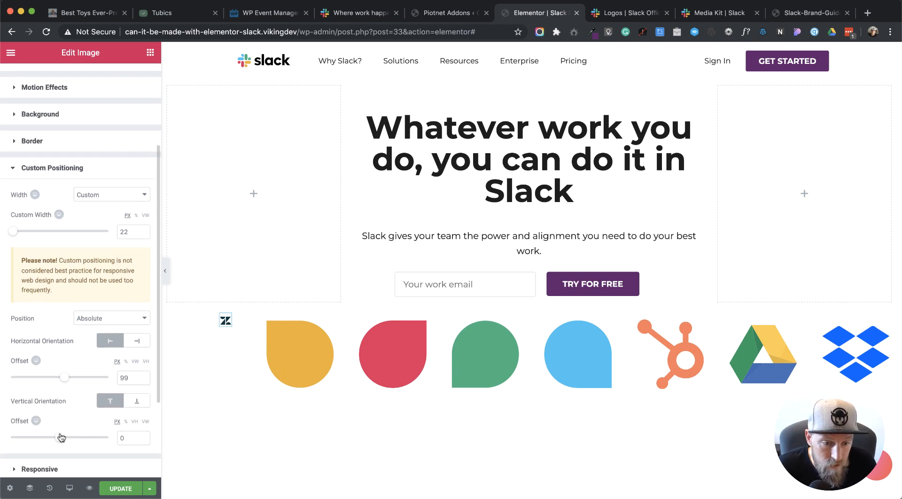
pyautogui.moveTo(59, 437); pyautogui.dragTo(49, 439)
pyautogui.moveTo(227, 212); pyautogui.dragTo(218, 193)
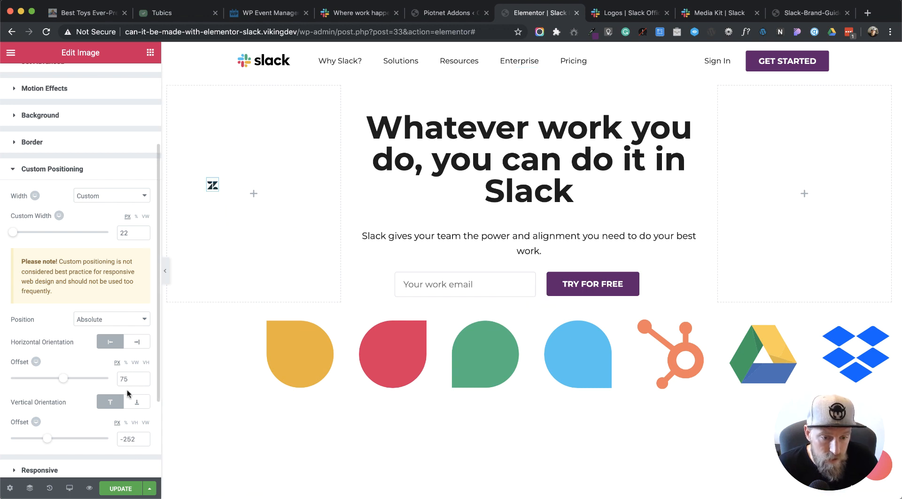
pyautogui.moveTo(213, 198); pyautogui.dragTo(202, 228)
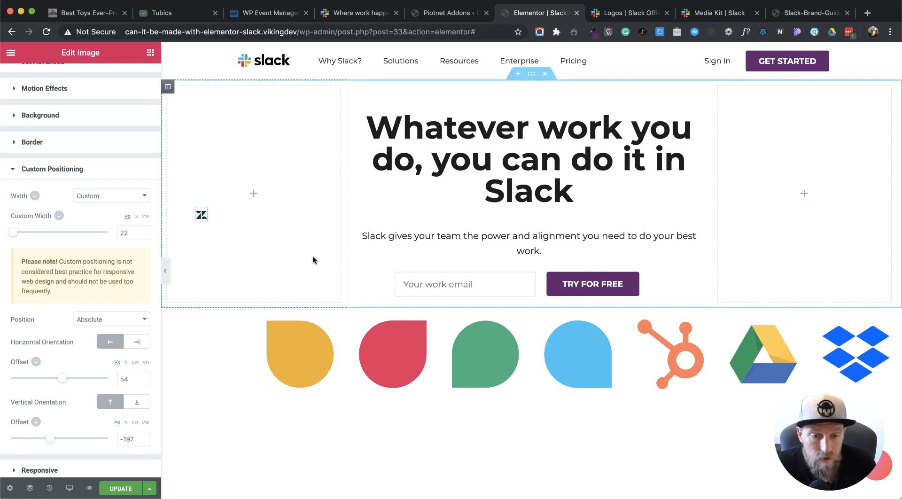
# Step: Turn on Mouse Effects in the Zendesk image's Motion Effects settings, leaving Scrolling Effects off
pyautogui.click(56, 170)
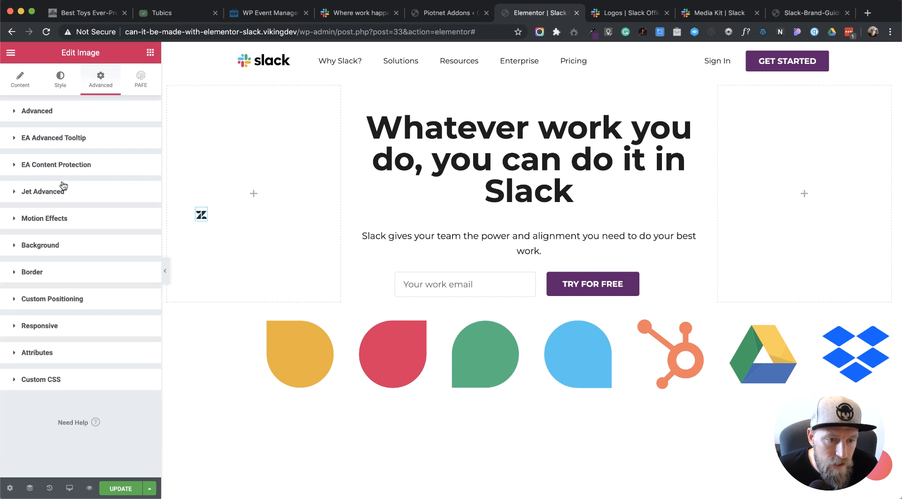
pyautogui.click(55, 220)
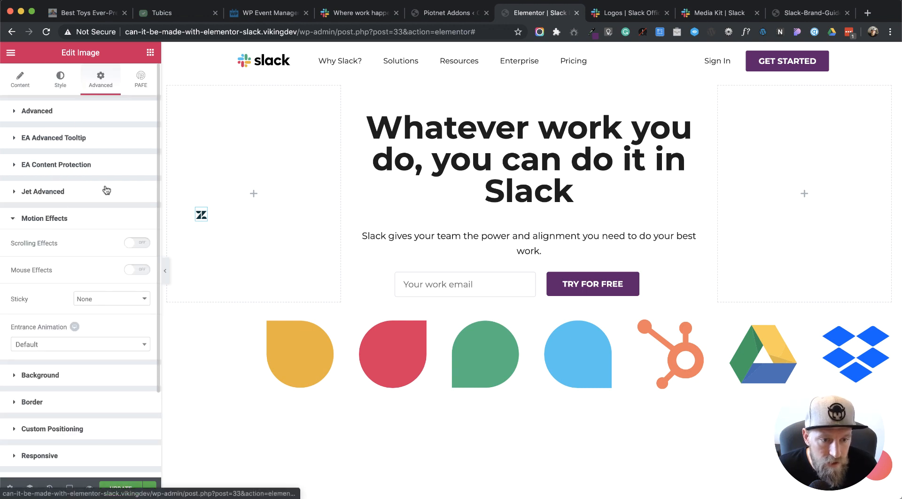
pyautogui.click(141, 244)
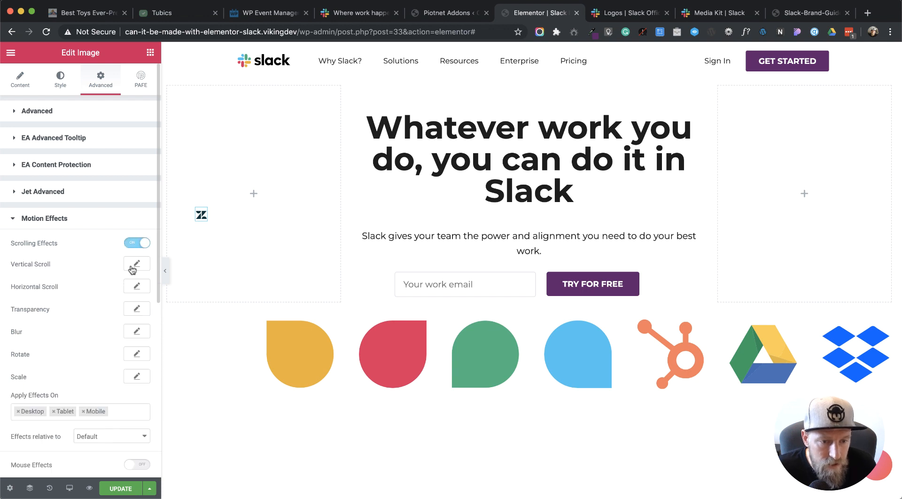
pyautogui.click(136, 244)
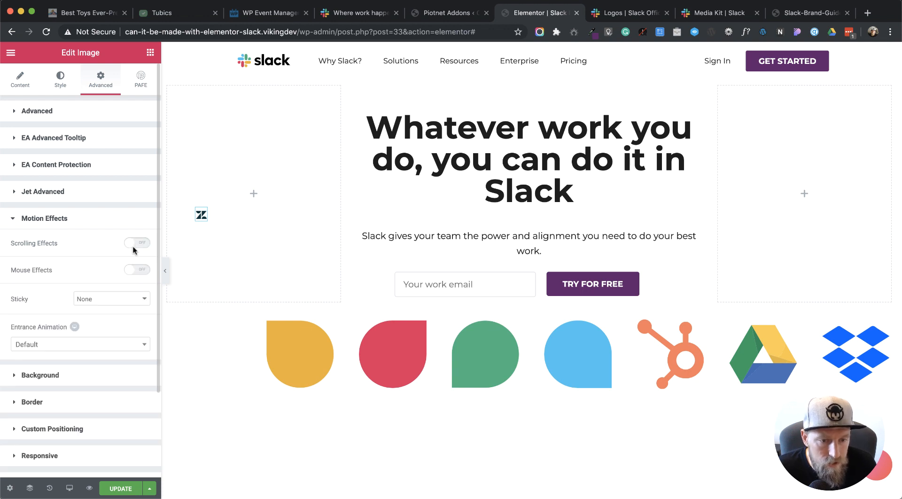
pyautogui.click(143, 270)
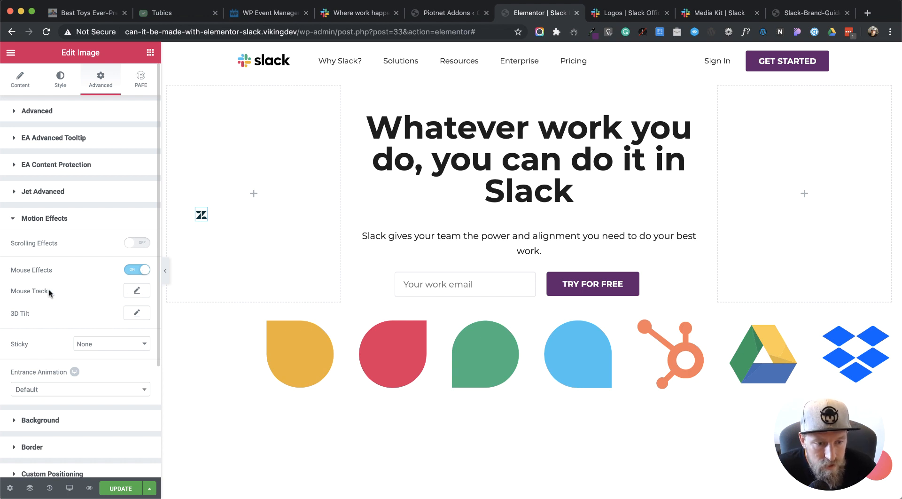
pyautogui.moveTo(15, 294); pyautogui.dragTo(74, 292)
pyautogui.click(74, 292)
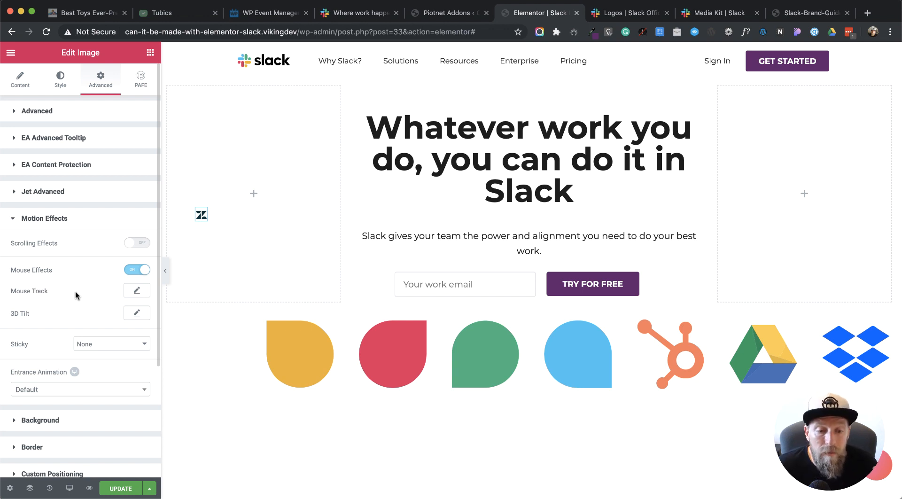
# Step: Enable Mouse Track for the Zendesk image with the Opposite direction and a speed of 1
pyautogui.click(136, 291)
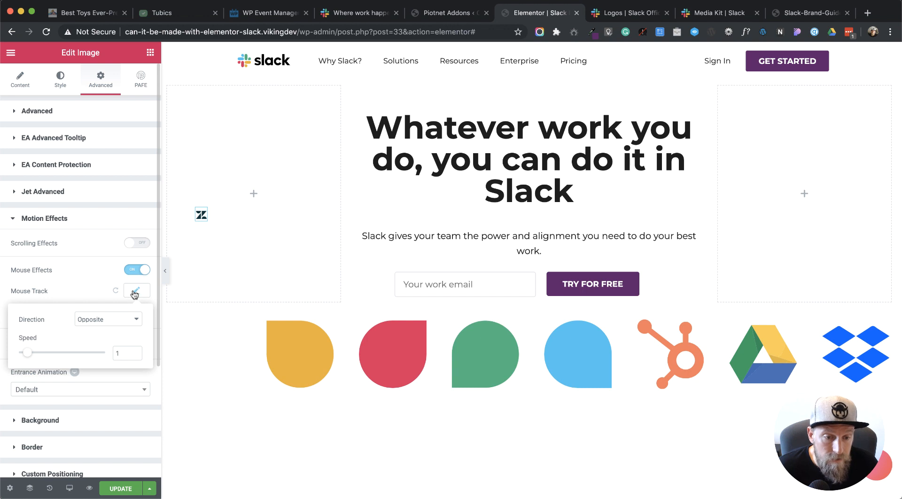
pyautogui.click(124, 320)
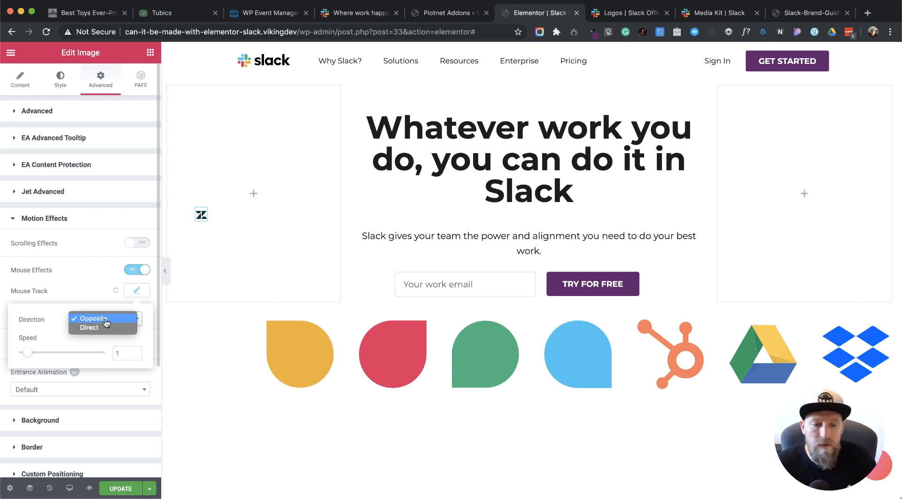
pyautogui.click(104, 320)
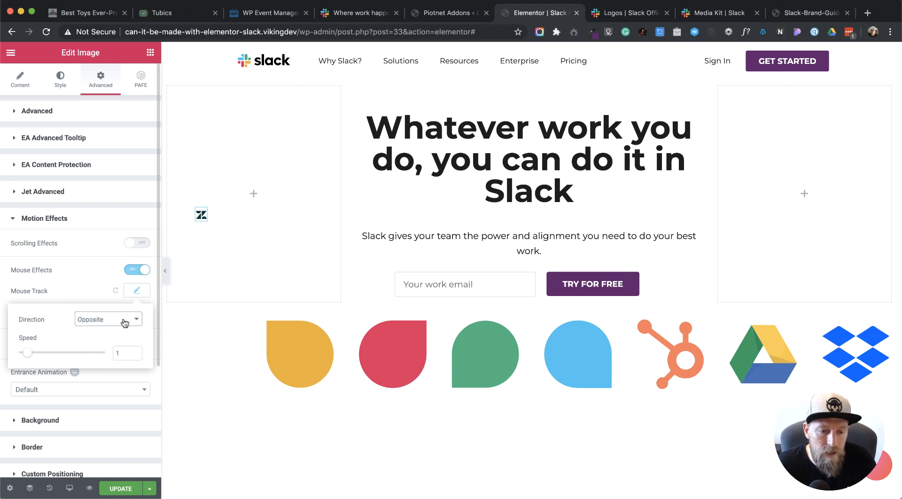
# Step: Raise the Zendesk image's Mouse Track speed to 1.8, keeping the Opposite direction
pyautogui.click(79, 287)
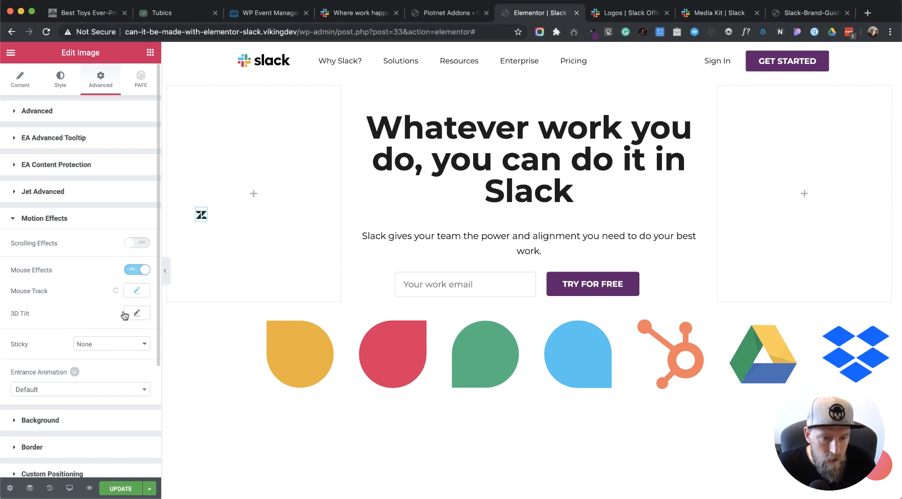
pyautogui.click(132, 293)
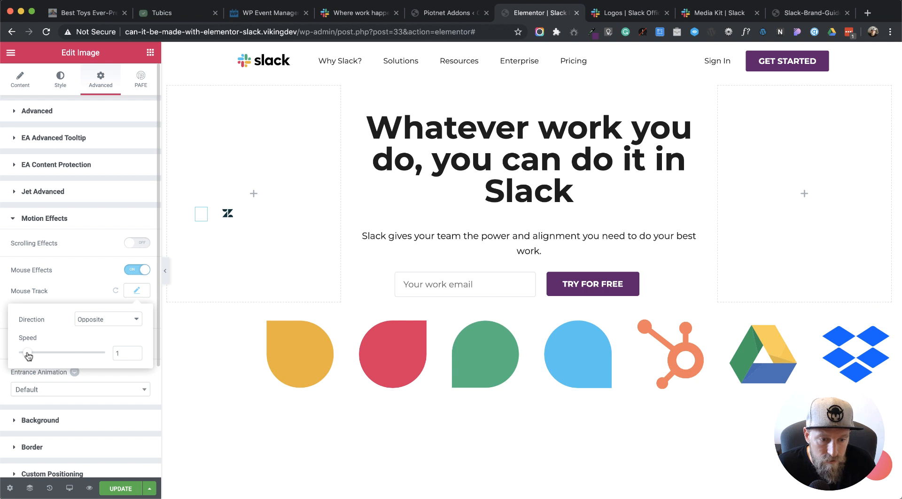
pyautogui.moveTo(28, 356); pyautogui.dragTo(36, 355)
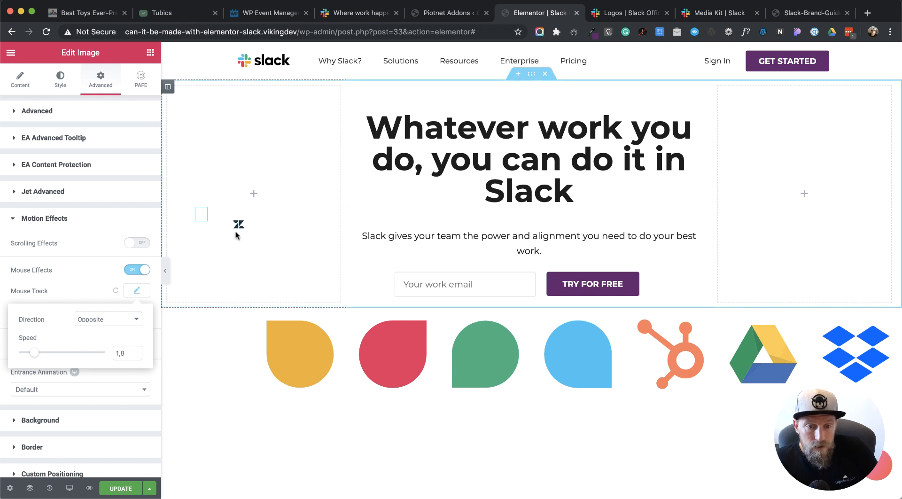
pyautogui.click(141, 290)
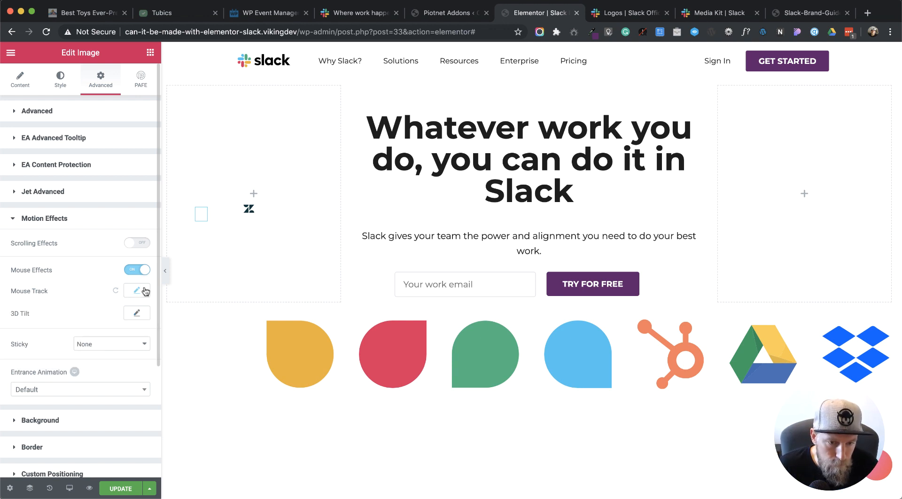
# Step: Copy the Zendesk image and paste its style onto the yellow, red and green shape images in the logo row
pyautogui.rightClick(202, 215)
pyautogui.click(227, 266)
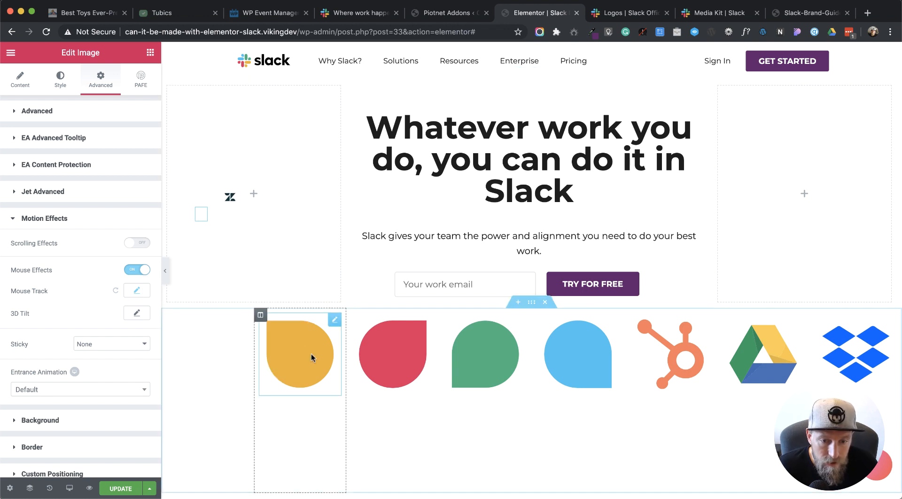
pyautogui.click(305, 348)
pyautogui.rightClick(312, 335)
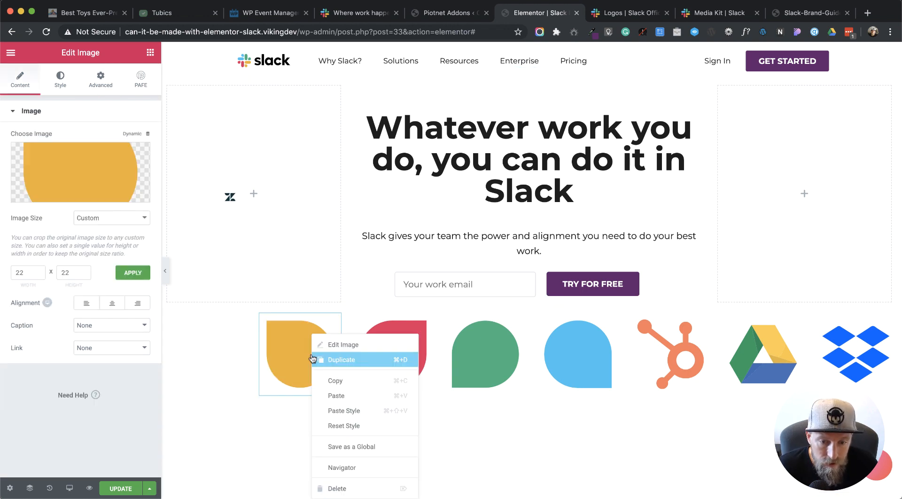
pyautogui.click(341, 398)
pyautogui.rightClick(379, 378)
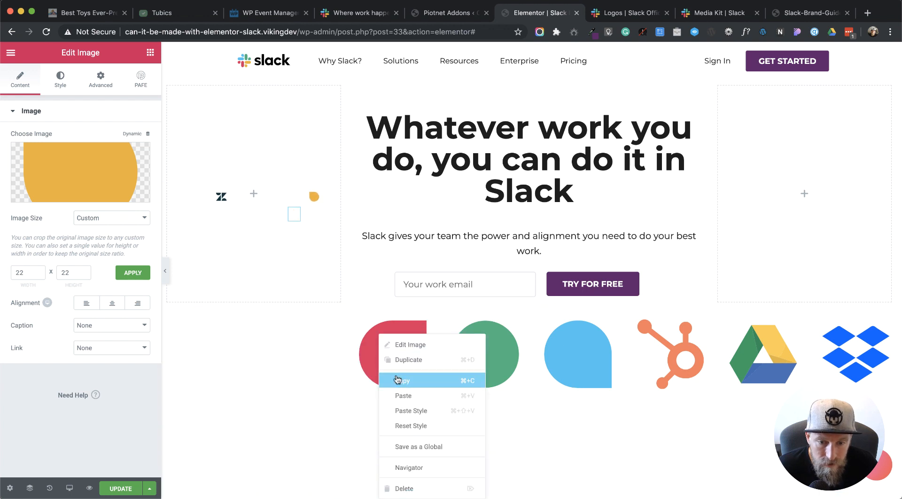
pyautogui.click(413, 410)
pyautogui.rightClick(489, 360)
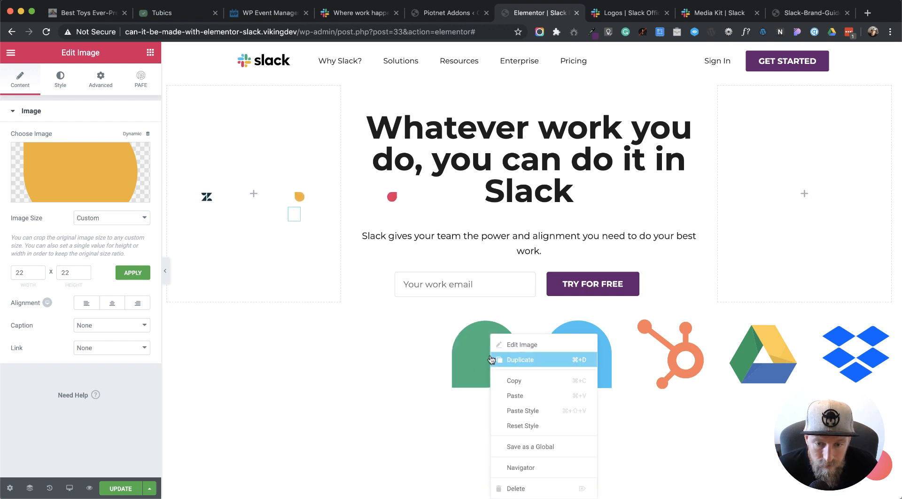
pyautogui.click(526, 411)
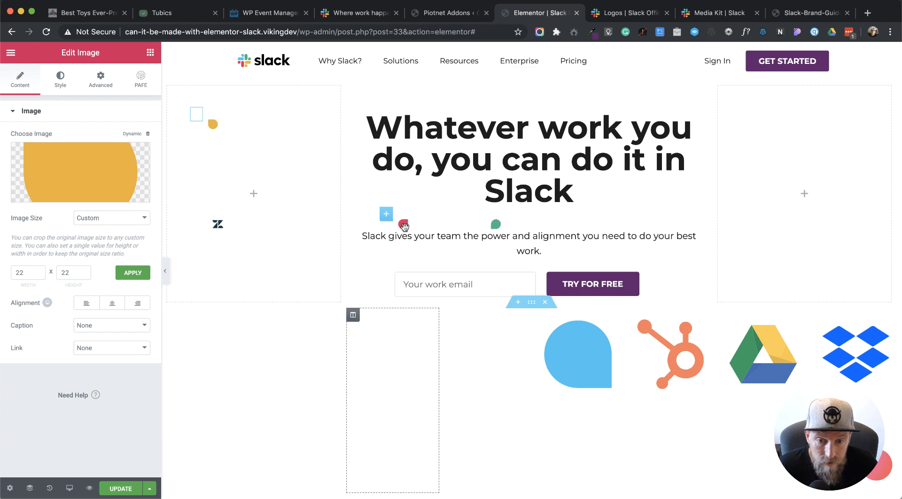
# Step: Move the red shape to the upper part of the hero's first column and place the green shape below it
pyautogui.click(386, 217)
pyautogui.moveTo(386, 217); pyautogui.dragTo(267, 123)
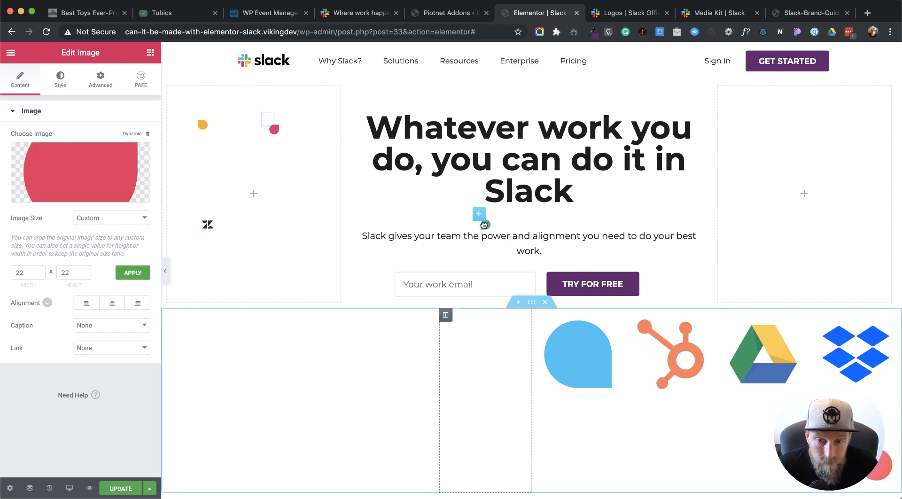
pyautogui.click(478, 217)
pyautogui.moveTo(478, 217); pyautogui.dragTo(272, 184)
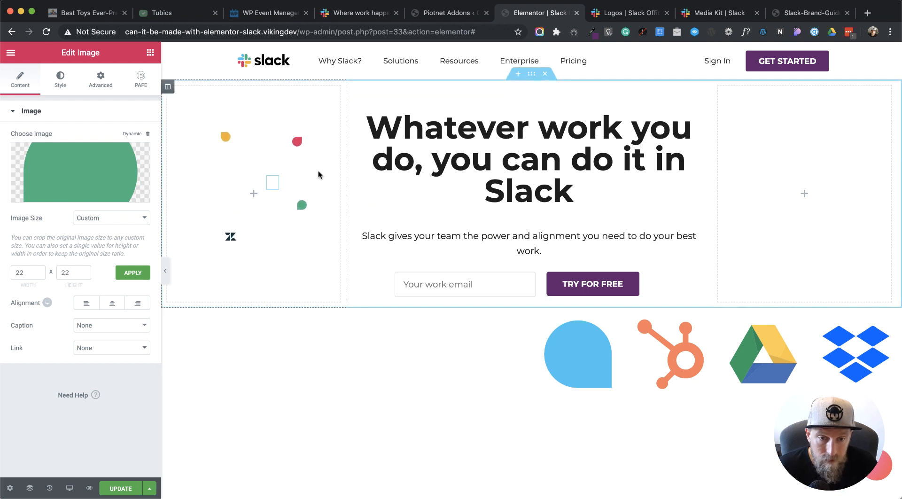
# Step: Set the green shape's Mouse Track to the Direct direction with a speed of 1.4
pyautogui.click(96, 84)
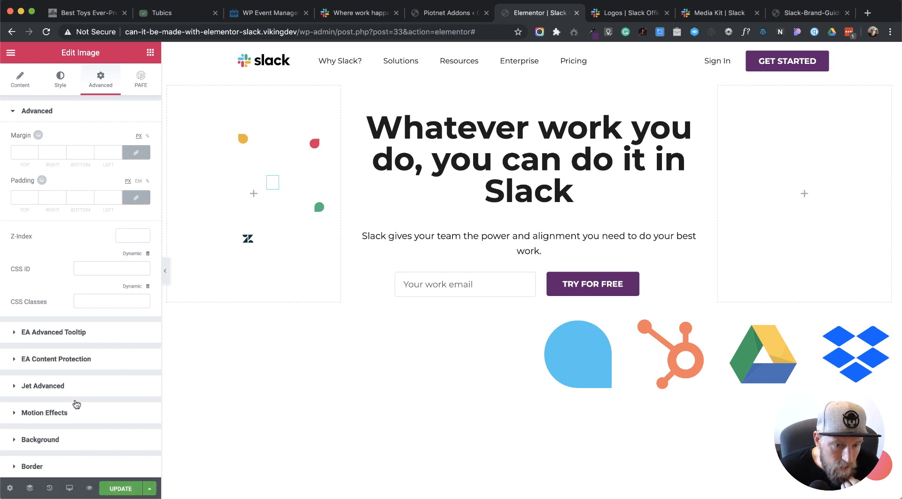
pyautogui.click(44, 412)
pyautogui.click(136, 291)
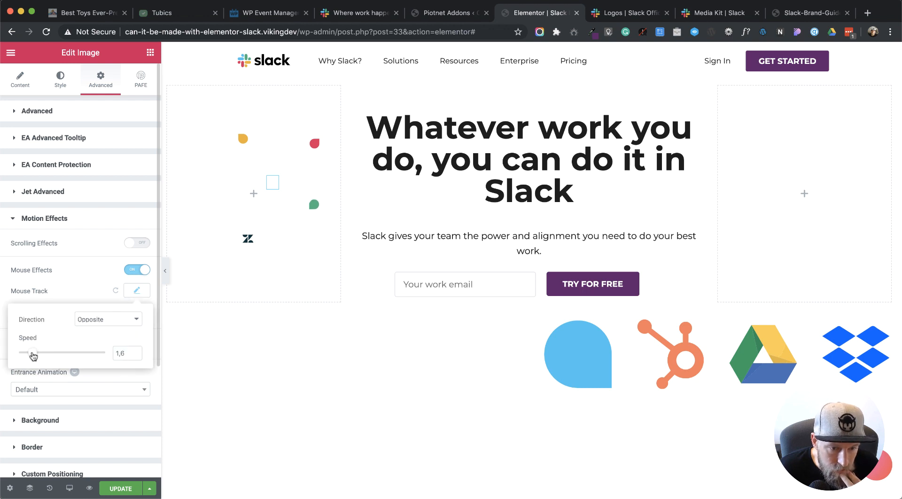
pyautogui.click(116, 318)
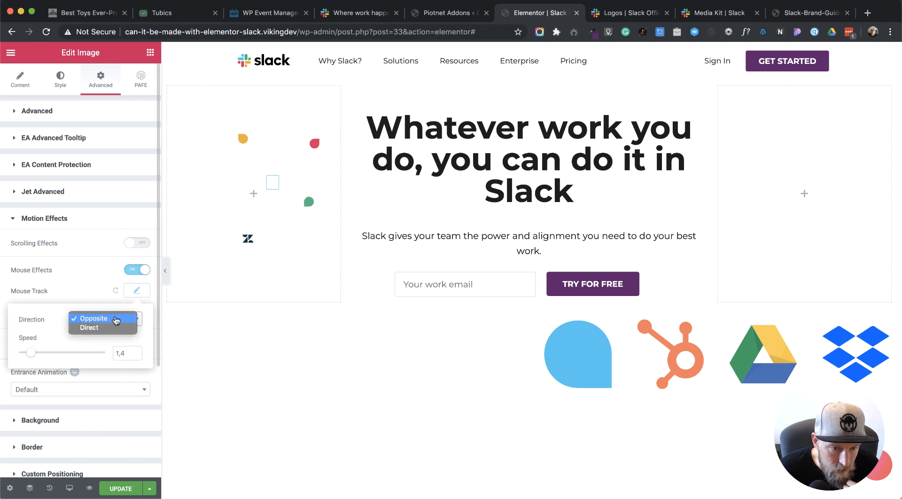
pyautogui.click(112, 331)
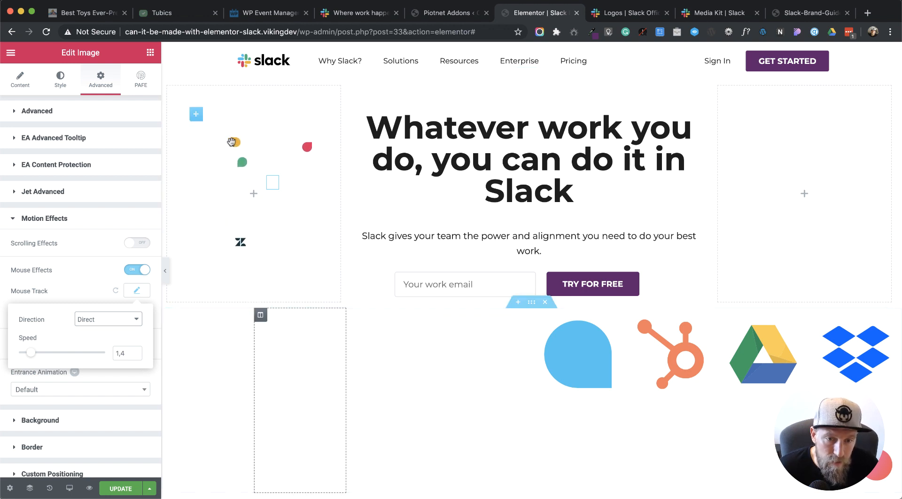
# Step: Select the yellow and red shapes in turn and open the red shape's Advanced settings
pyautogui.click(233, 141)
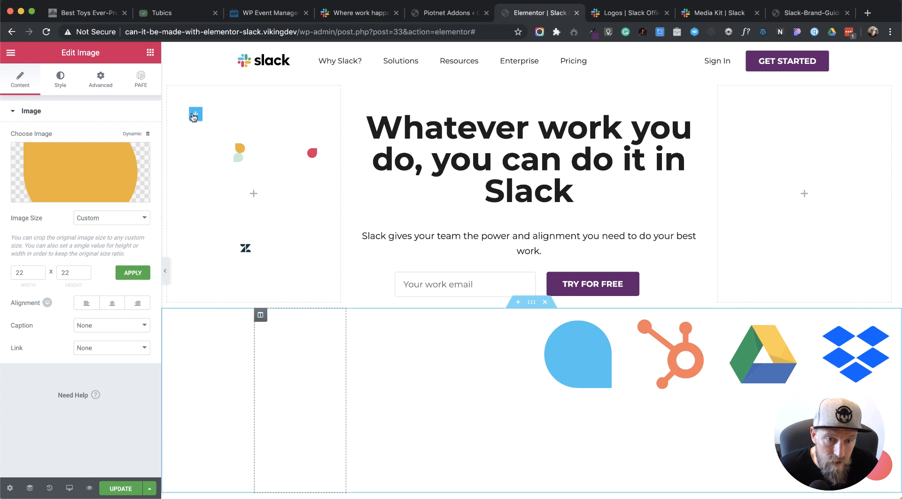
pyautogui.click(300, 148)
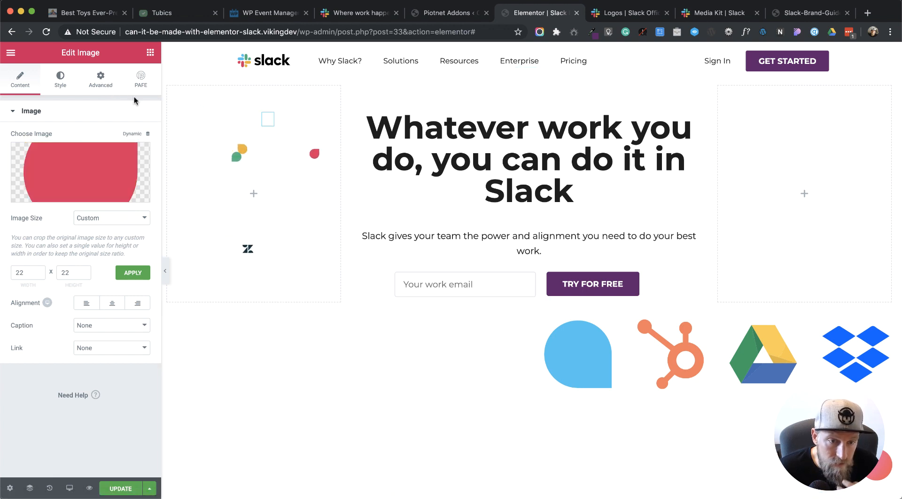
pyautogui.click(102, 83)
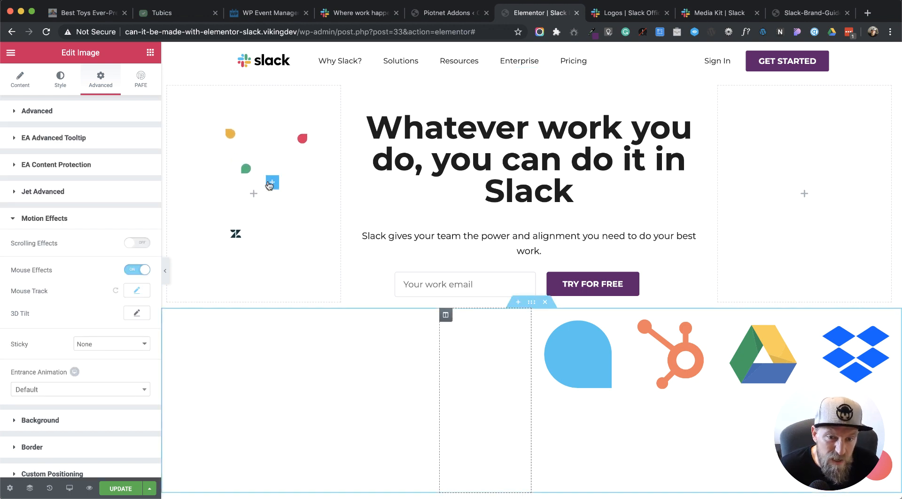
# Step: Copy the green shape and paste its style onto the blue shape, HubSpot, Google Drive, Dropbox and Asana images
pyautogui.rightClick(271, 186)
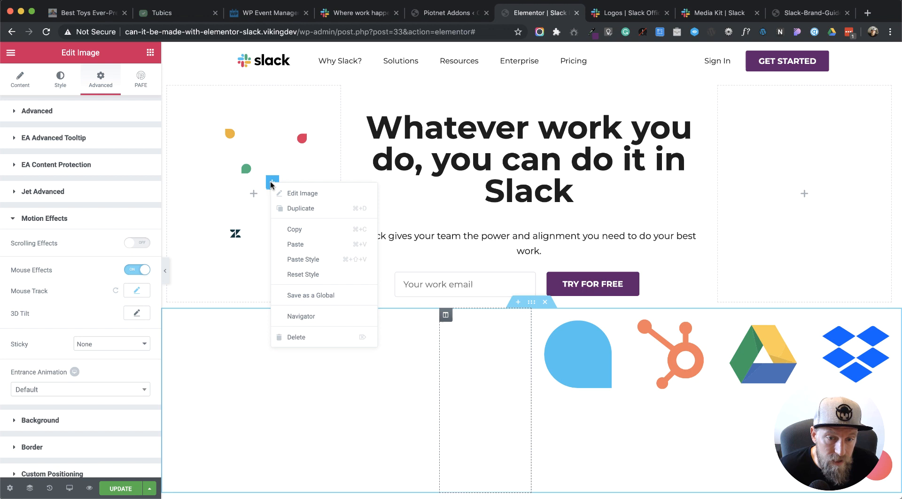
pyautogui.click(298, 233)
pyautogui.rightClick(592, 335)
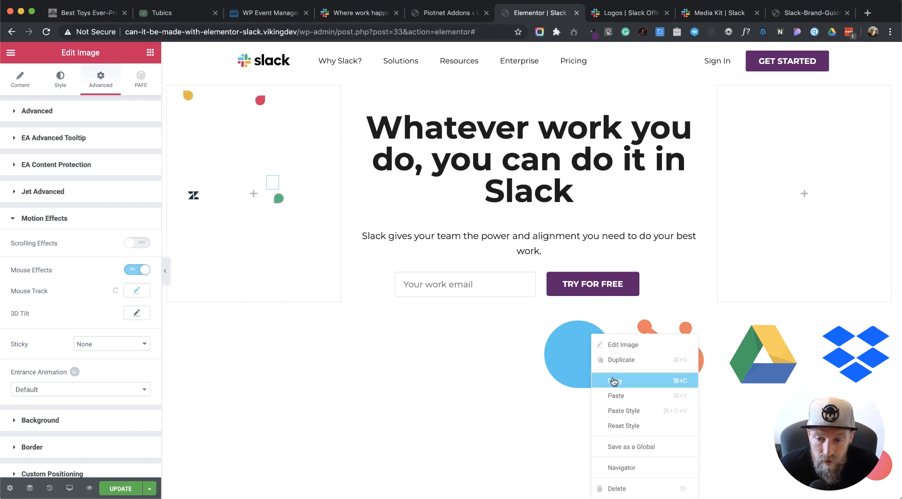
pyautogui.click(634, 412)
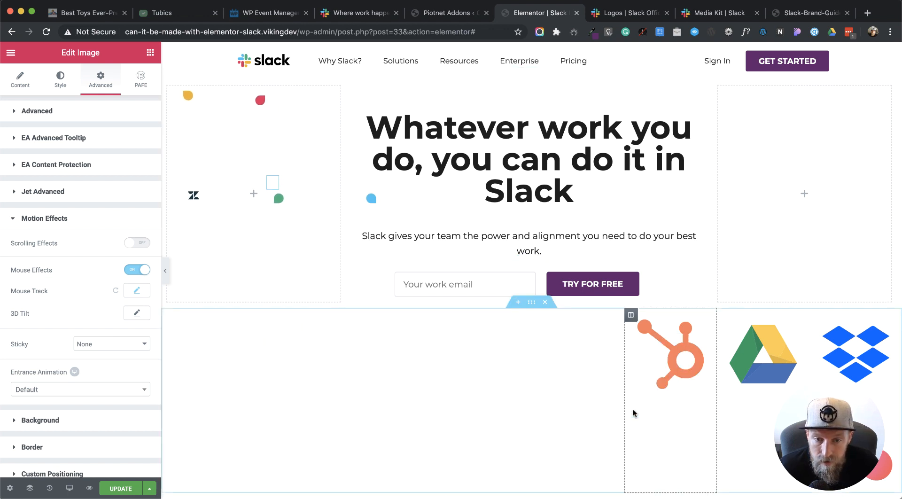
pyautogui.rightClick(702, 358)
pyautogui.click(734, 411)
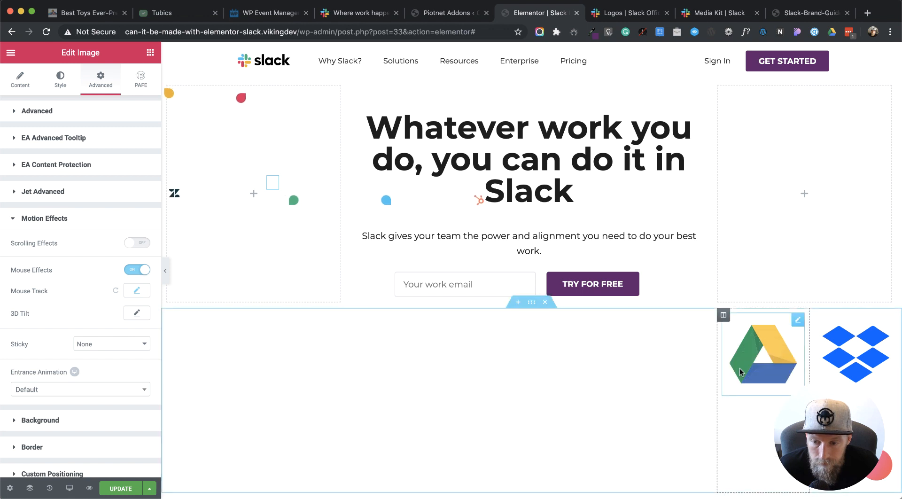
pyautogui.rightClick(750, 359)
pyautogui.click(770, 411)
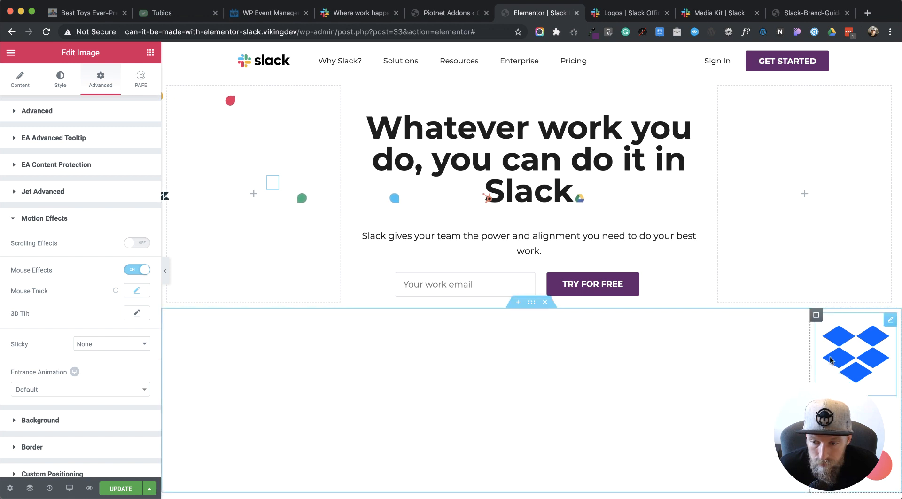
pyautogui.rightClick(796, 360)
pyautogui.click(839, 411)
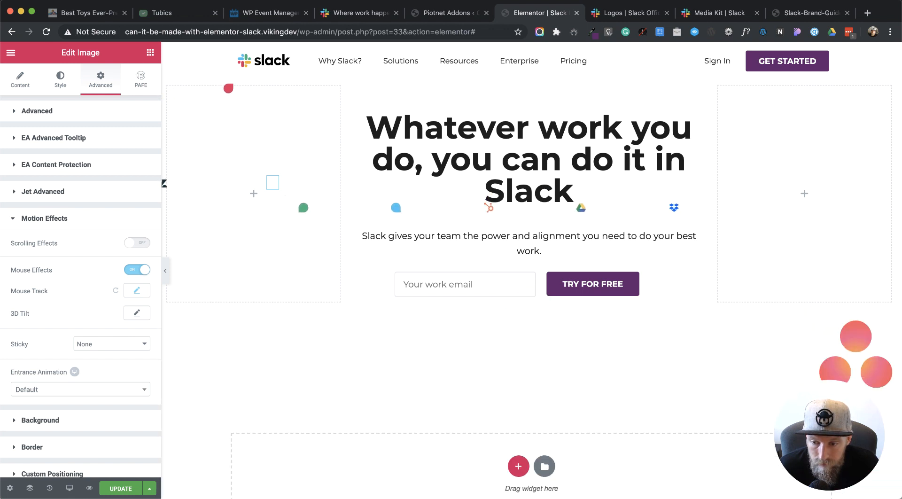
pyautogui.rightClick(845, 361)
pyautogui.click(888, 411)
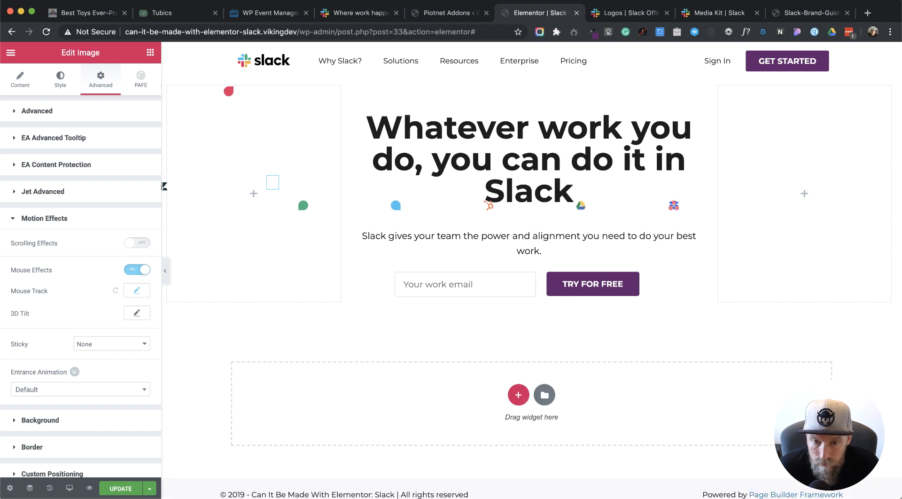
# Step: Move the HubSpot logo and blue shape to the hero's first column, Asana to the last column, and Dropbox and Google Drive below the form
pyautogui.click(450, 178)
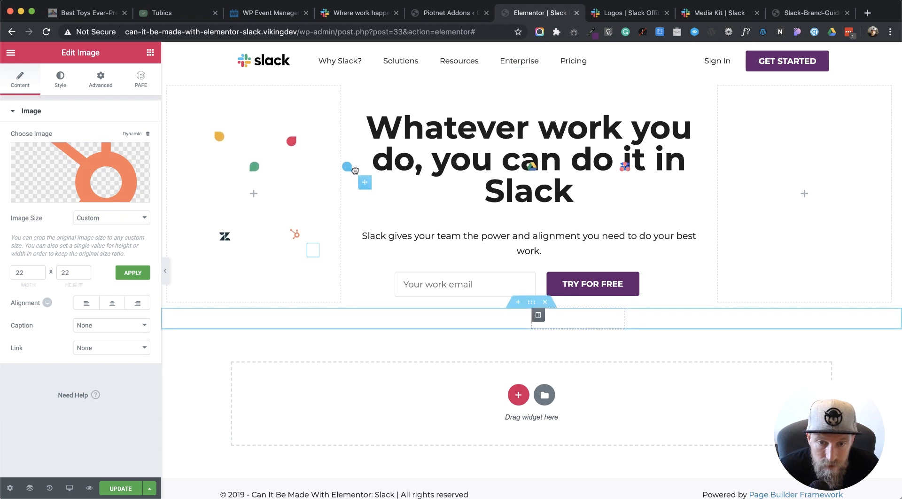
pyautogui.click(365, 186)
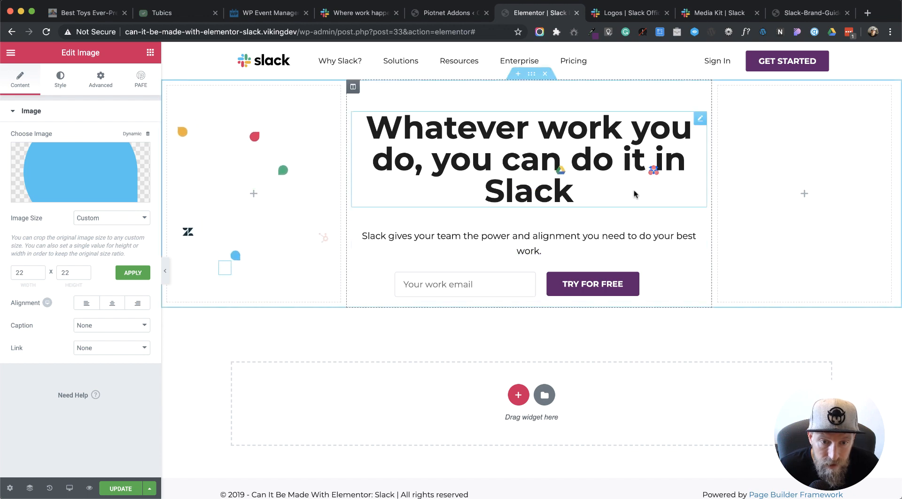
pyautogui.click(656, 167)
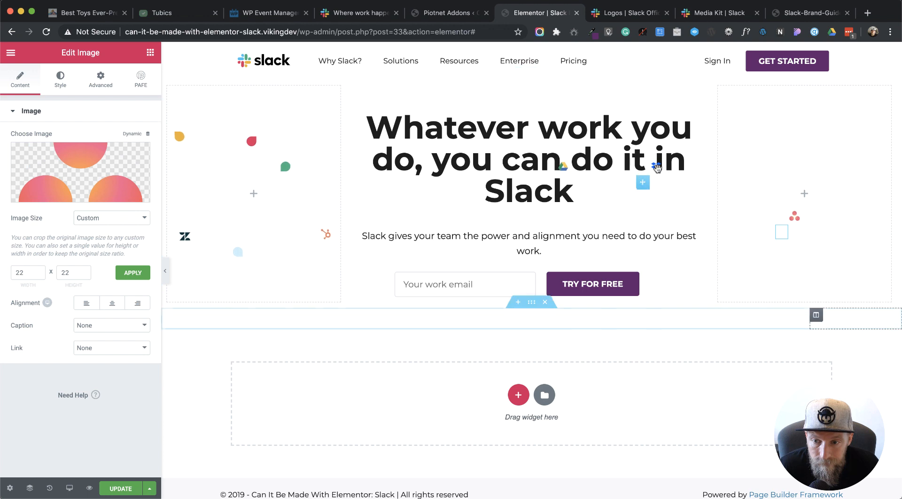
pyautogui.moveTo(643, 183); pyautogui.dragTo(636, 311)
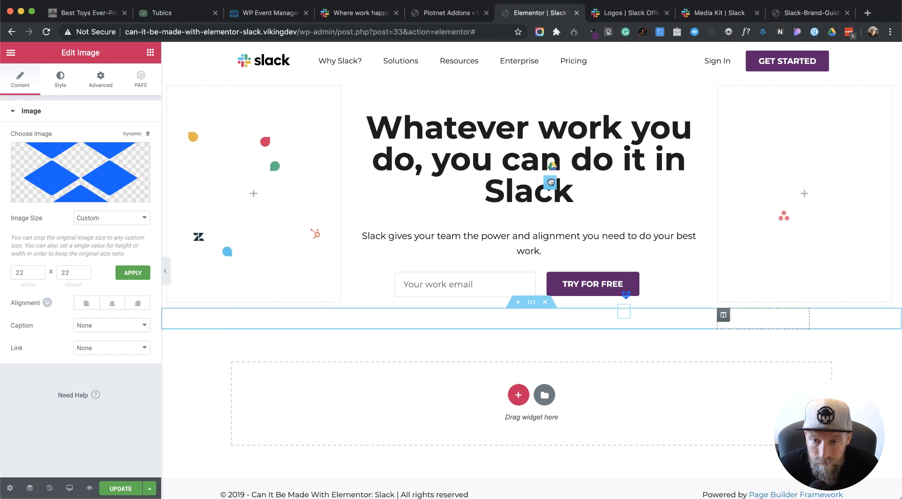
pyautogui.moveTo(551, 183); pyautogui.dragTo(475, 329)
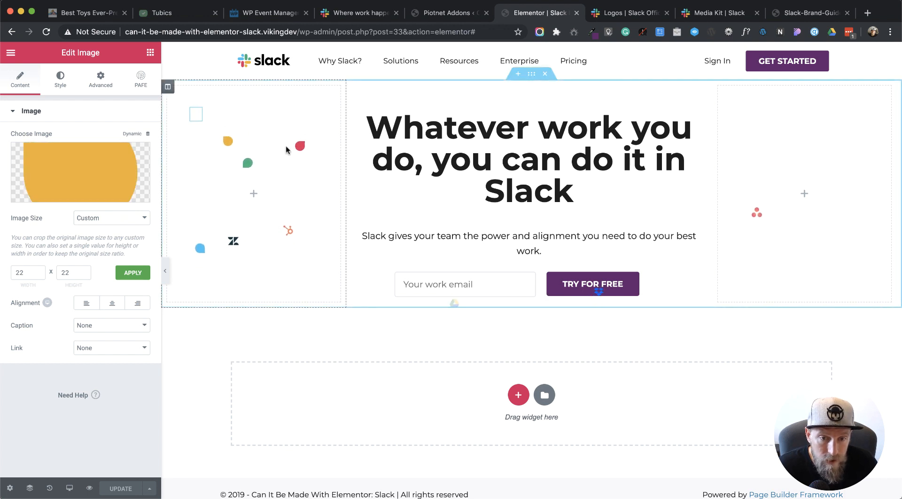
# Step: Move the red shape up and slightly right, to the top edge of the hero's first column
pyautogui.click(298, 146)
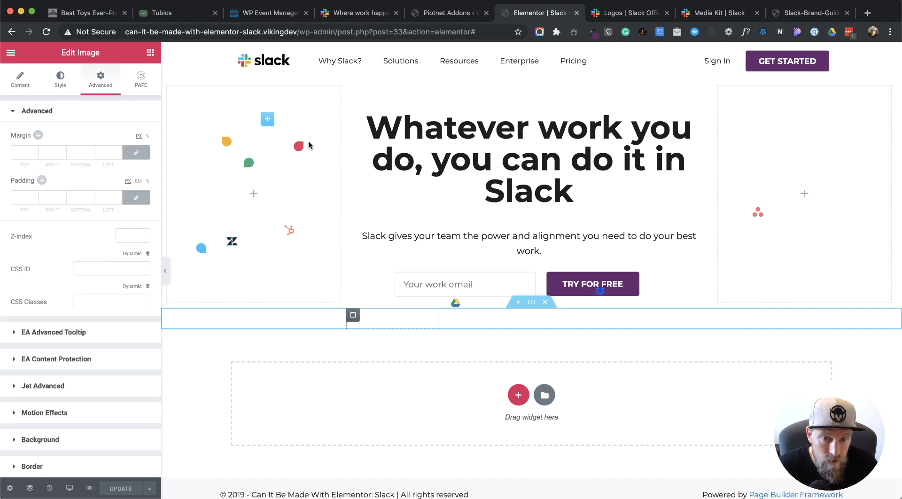
pyautogui.moveTo(270, 120); pyautogui.dragTo(284, 104)
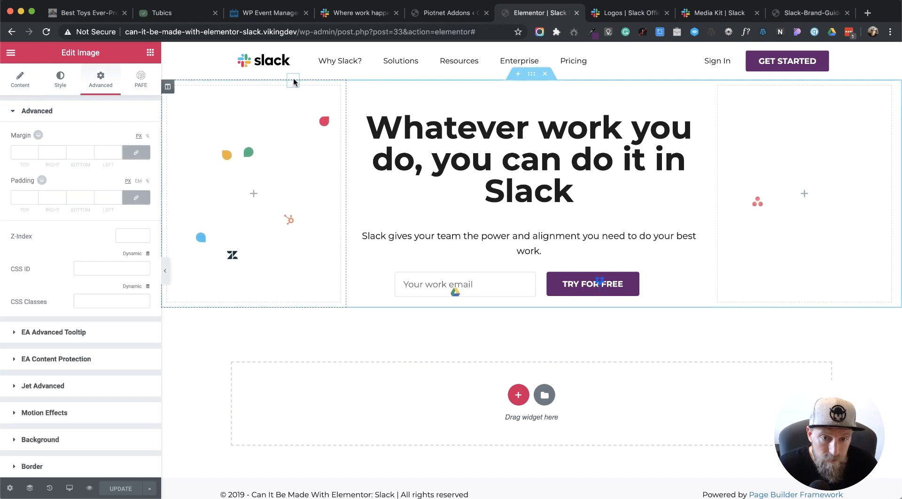
pyautogui.press('Delete')
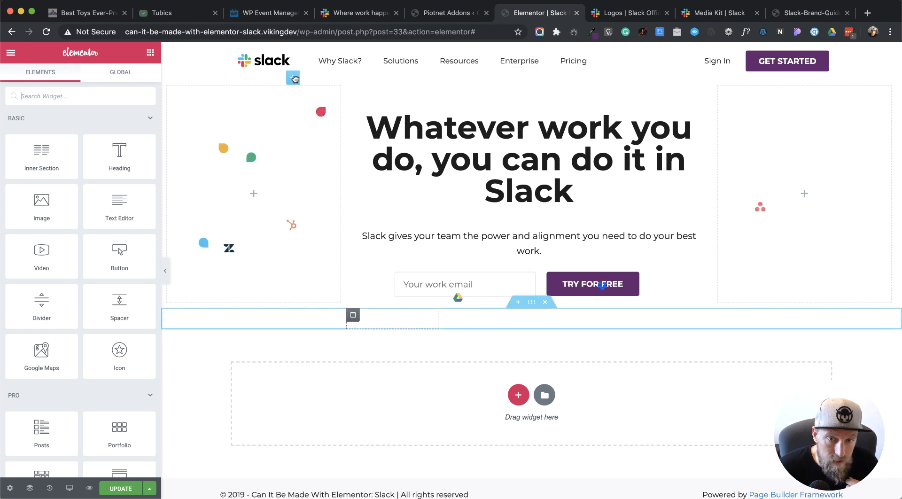
# Step: Set the custom width of the red shape near the hero's upper edge to 23 px under Custom Positioning
pyautogui.click(214, 86)
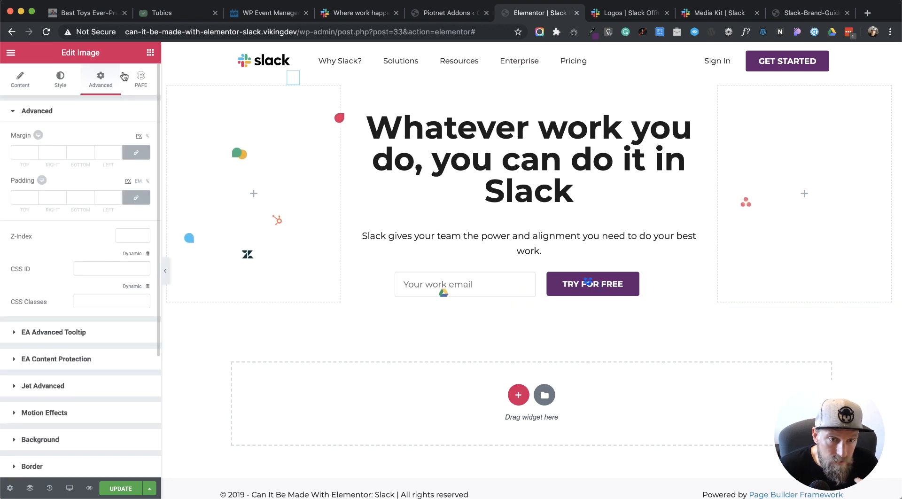
pyautogui.click(71, 113)
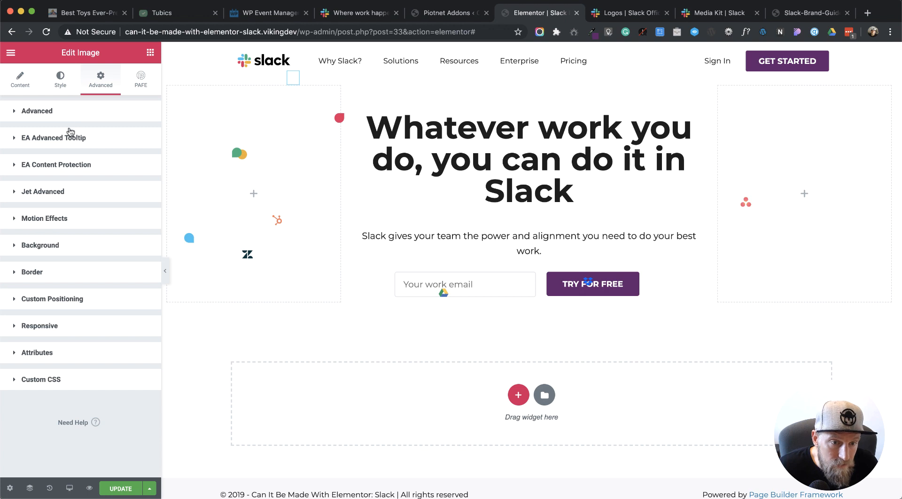
pyautogui.click(62, 301)
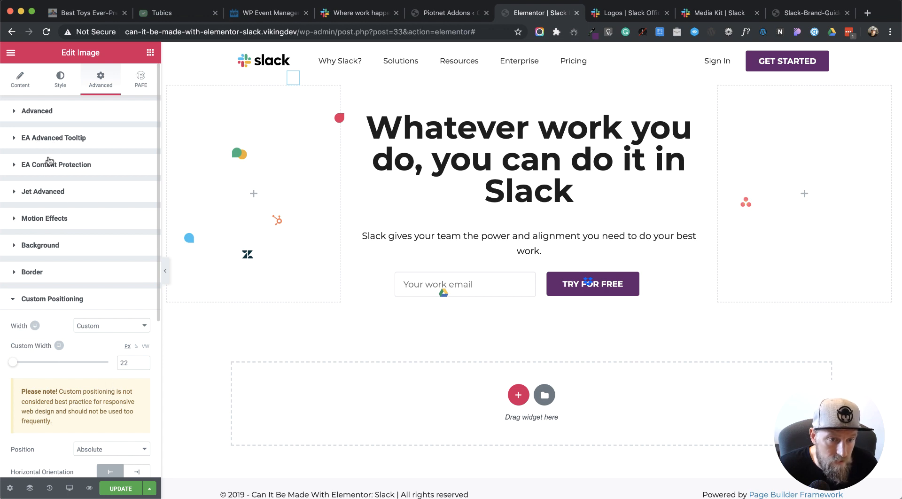
pyautogui.scroll(-5, 82, 362)
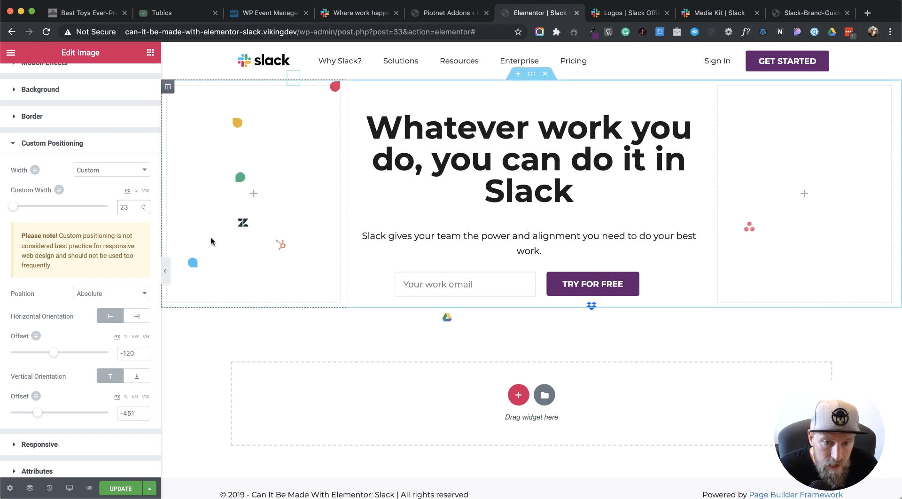
# Step: Set the custom width of the blue shape in the hero's first column to 18 px under Custom Positioning
pyautogui.click(191, 266)
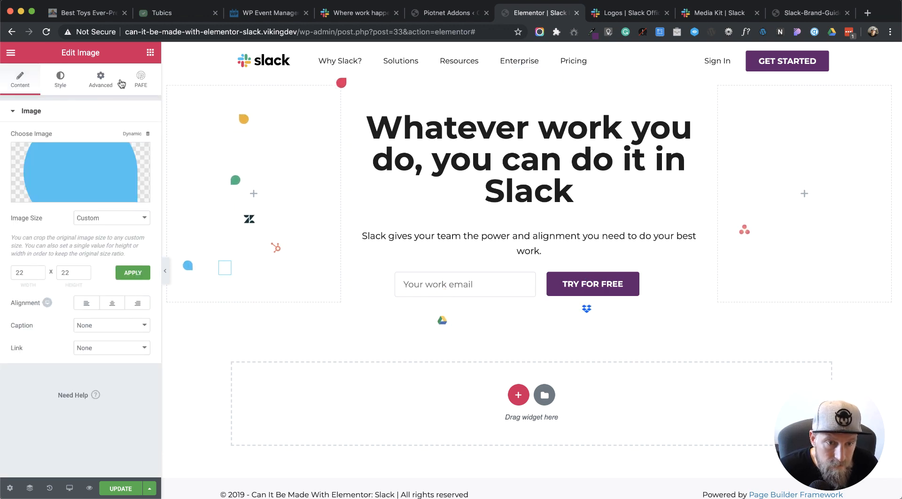
pyautogui.click(101, 81)
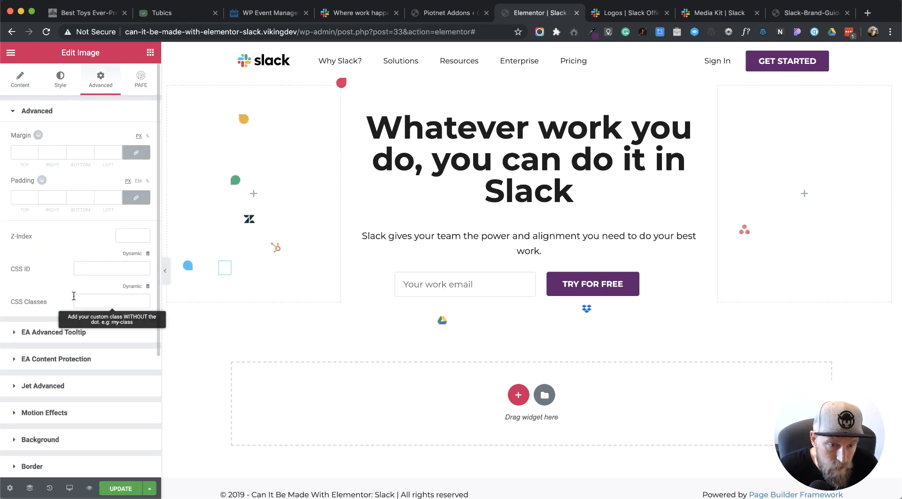
pyautogui.scroll(-5, 57, 404)
pyautogui.click(60, 378)
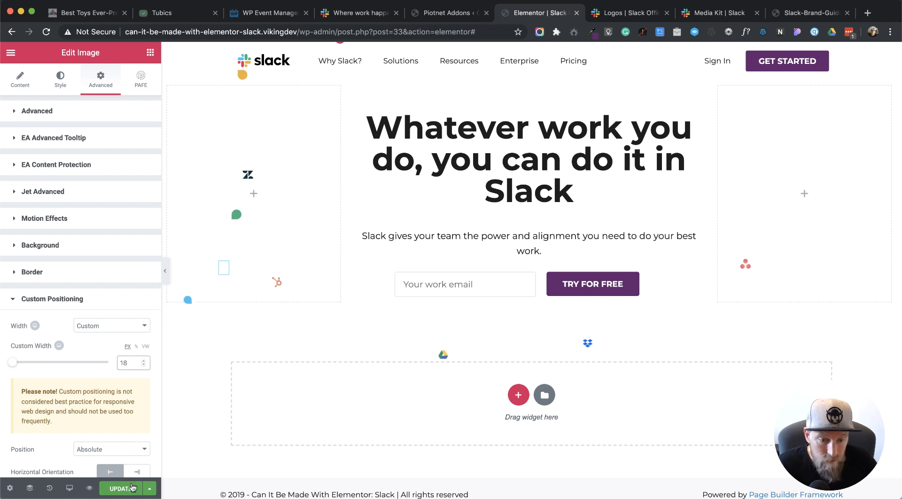
# Step: Preview the Elementor page at full width and compare its hero with the original Slack homepage
pyautogui.click(165, 271)
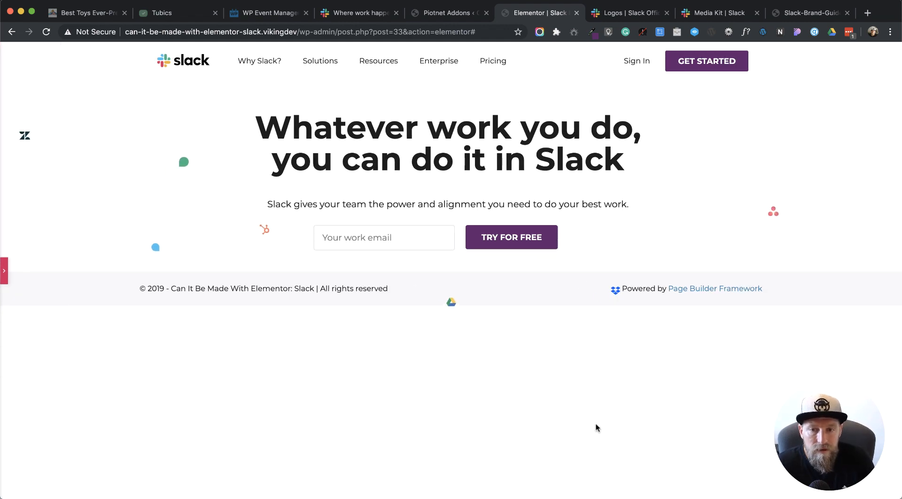
pyautogui.click(357, 13)
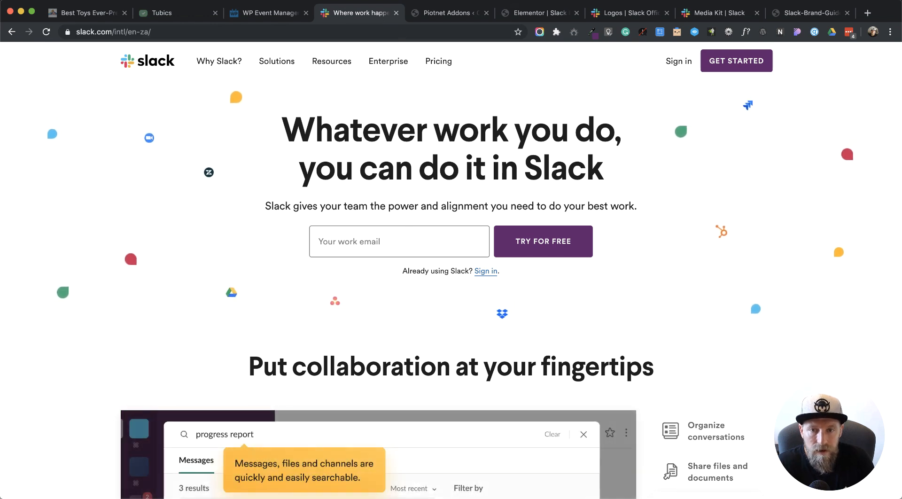
pyautogui.click(545, 14)
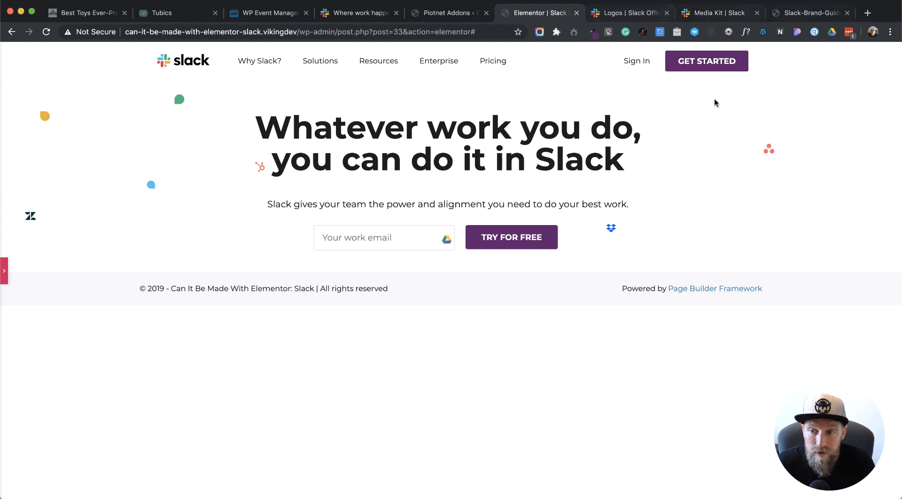
# Step: Switch to Local and open the live site of Can It Be Made With Elementor in the browser
pyautogui.press('super+Tab')
pyautogui.press('super+Tab')
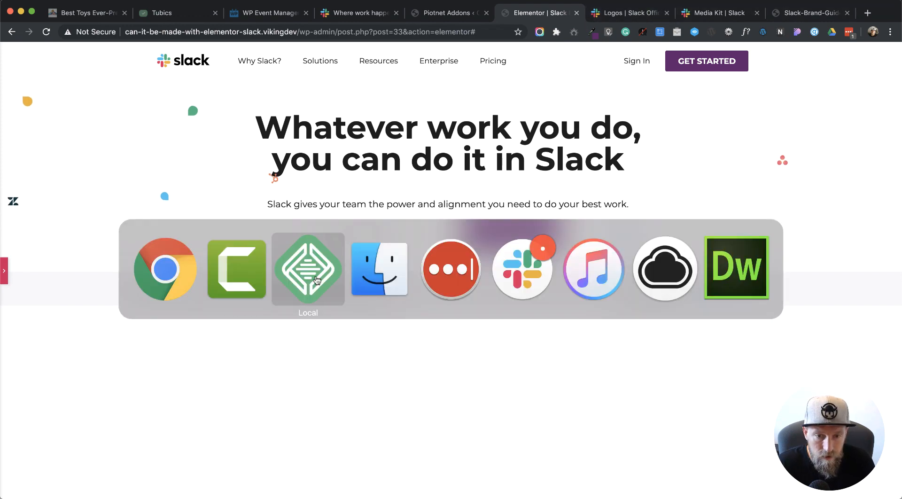
pyautogui.click(126, 74)
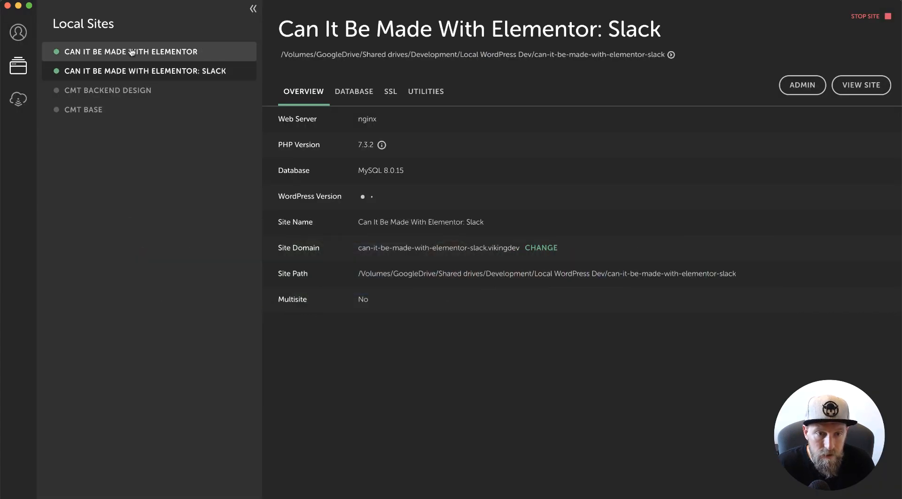
pyautogui.click(141, 52)
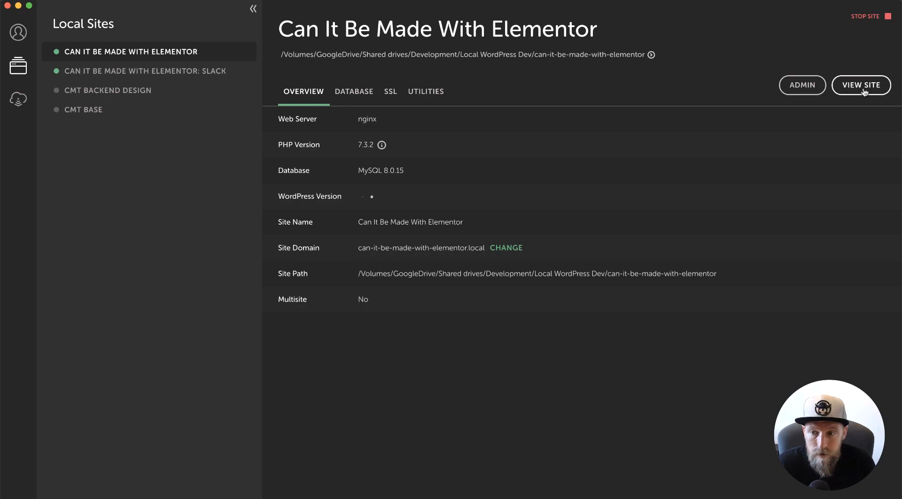
pyautogui.click(862, 88)
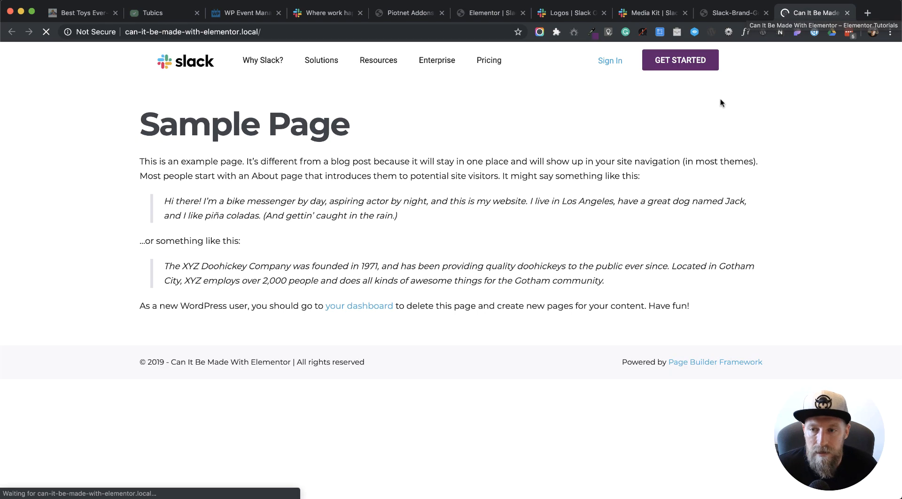
pyautogui.click(270, 32)
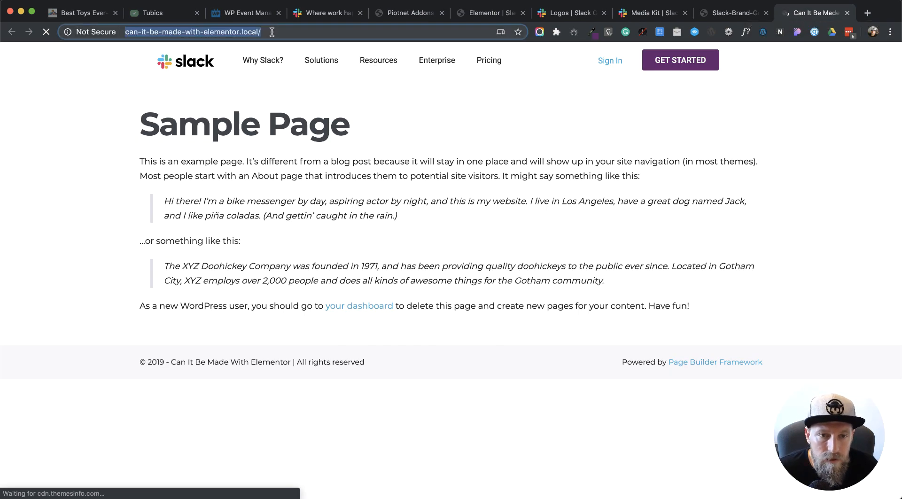
pyautogui.click(294, 32)
pyautogui.write('slac')
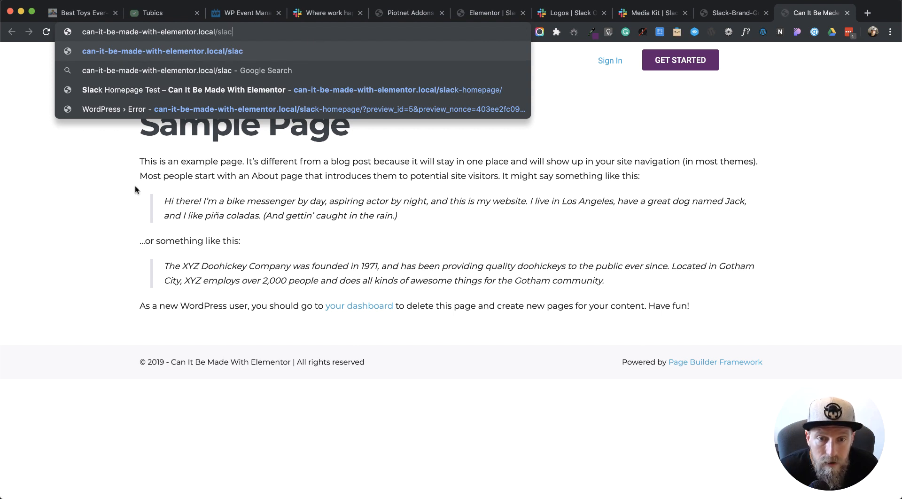
pyautogui.click(100, 188)
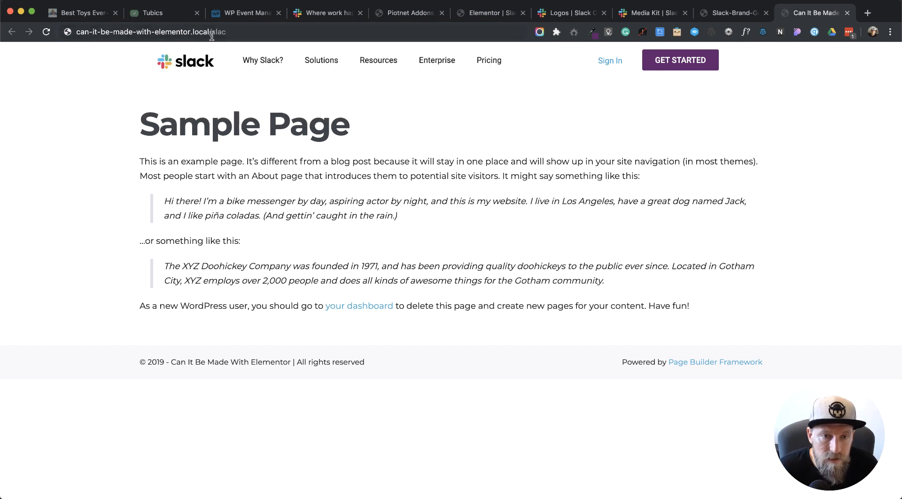
# Step: Go to the site's wp-admin and view the Slack Homepage Test page from its list of pages
pyautogui.moveTo(211, 33); pyautogui.dragTo(274, 28)
pyautogui.write('wp')
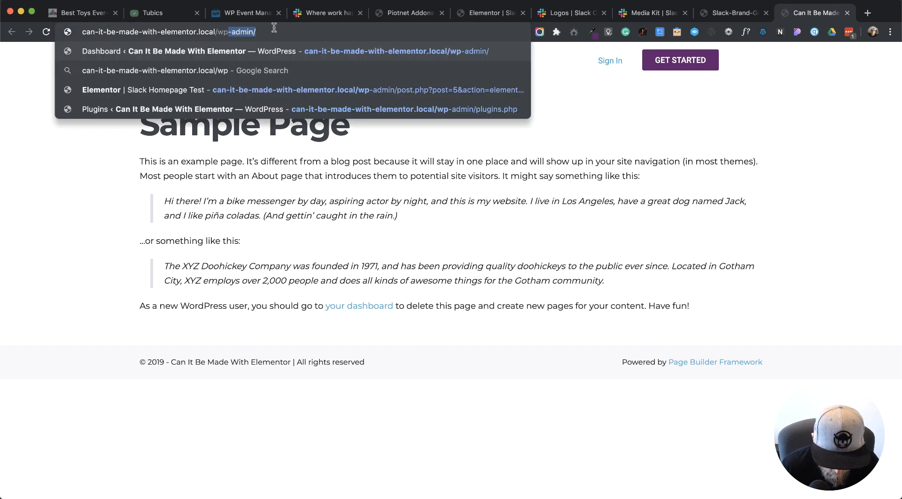
pyautogui.press('Return')
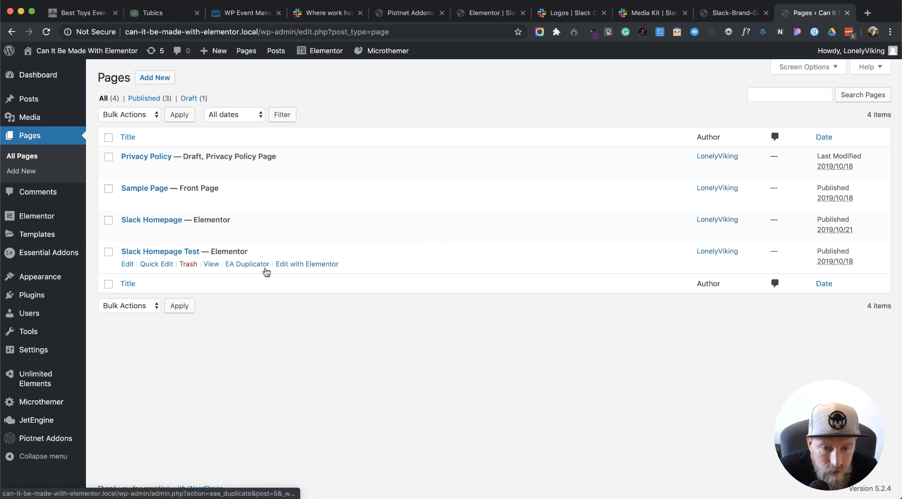
pyautogui.click(212, 264)
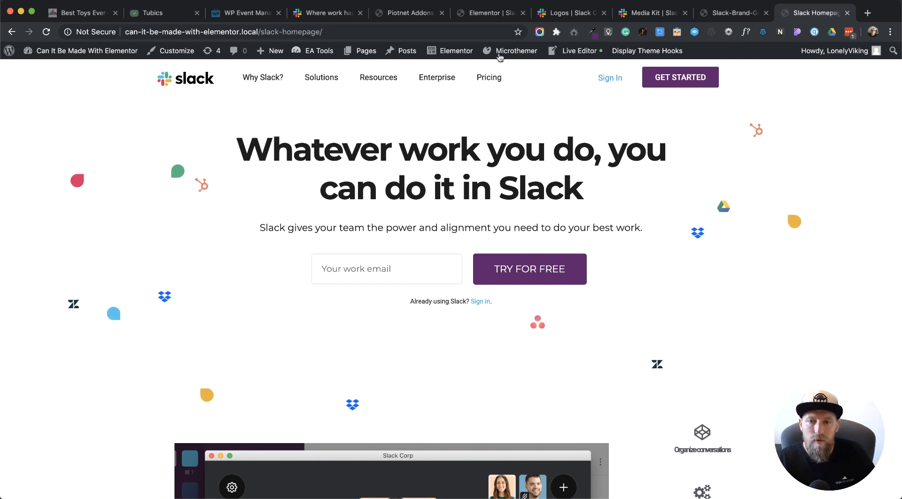
# Step: Compare the original Slack homepage with the Elementor draft, and place the test page's browser tab beside the Elementor one
pyautogui.click(330, 16)
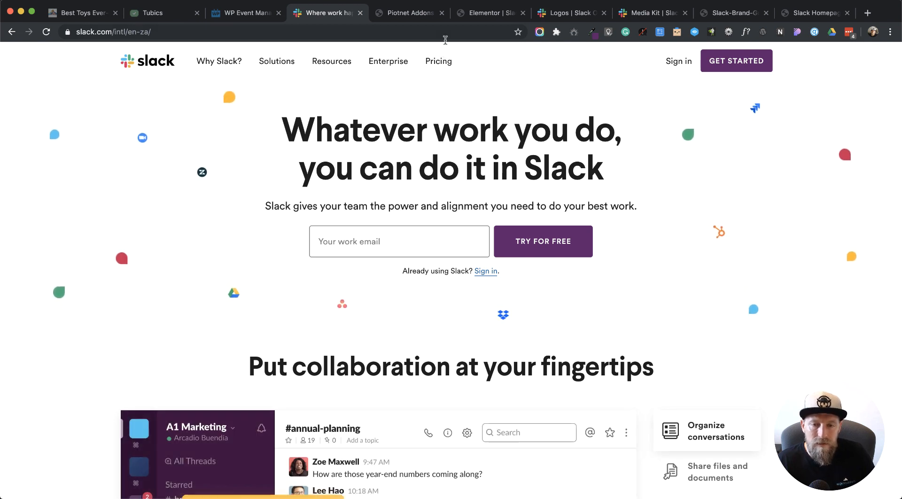
pyautogui.click(486, 18)
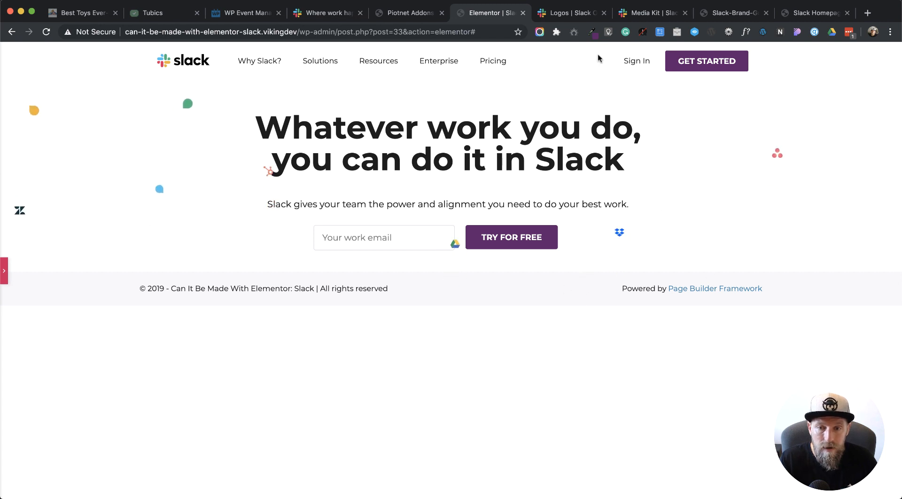
pyautogui.moveTo(820, 15); pyautogui.dragTo(565, 20)
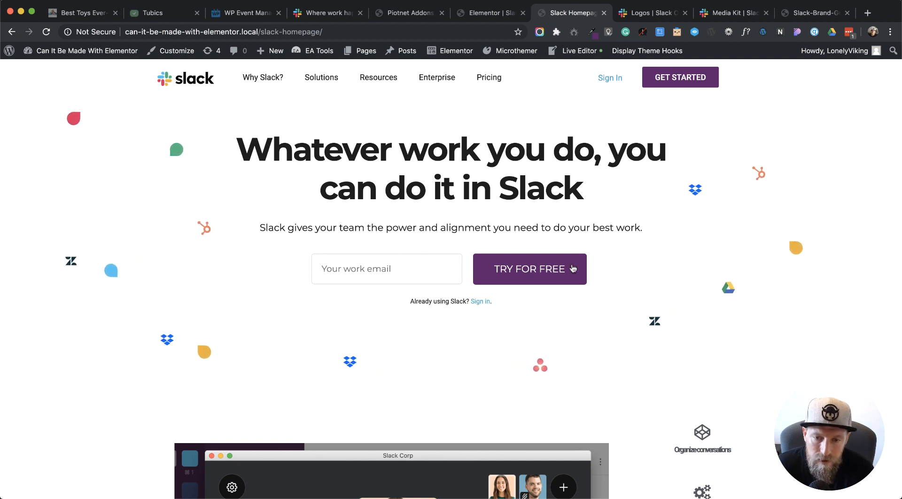
# Step: Examine the test page's sign-in line below the form and the product preview section beneath the hero
pyautogui.moveTo(405, 301); pyautogui.dragTo(491, 303)
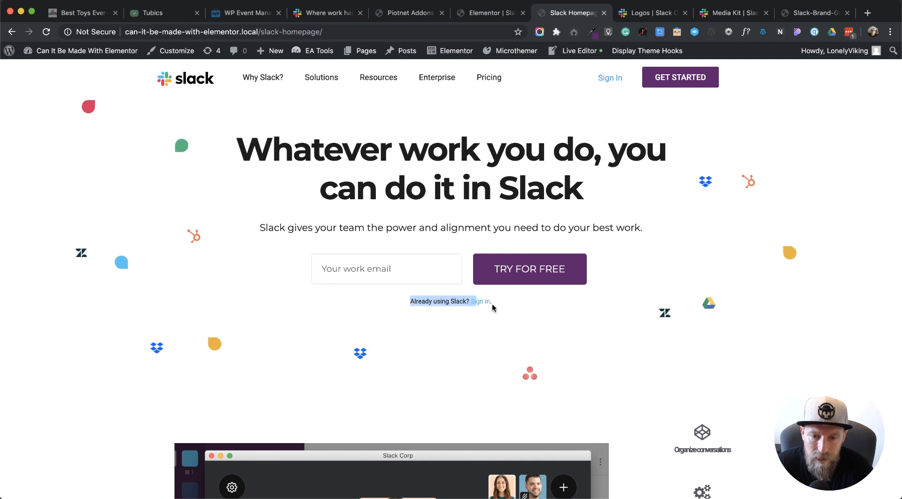
pyautogui.click(525, 309)
pyautogui.scroll(-1, 535, 314)
pyautogui.scroll(-6, 541, 318)
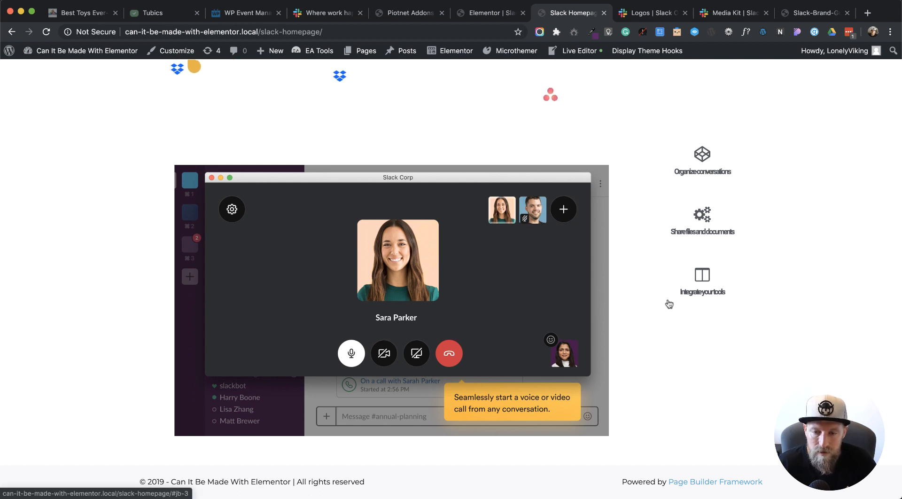
pyautogui.scroll(3, 677, 360)
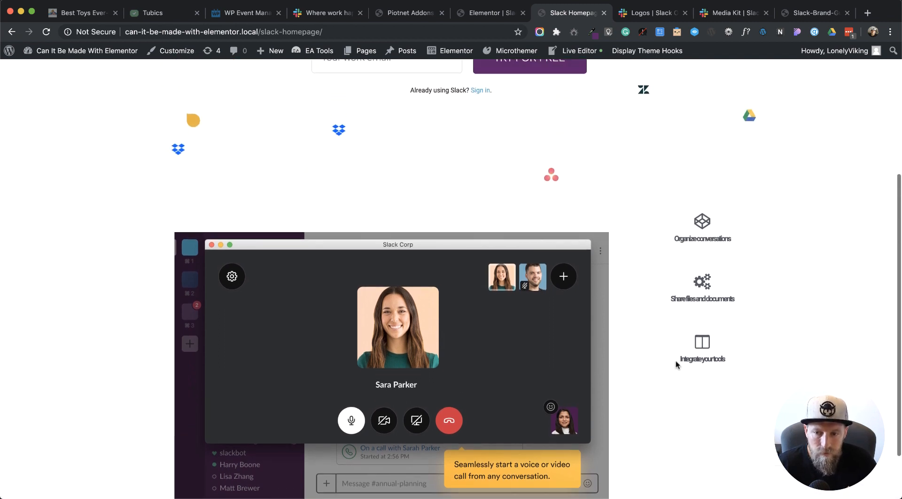
pyautogui.scroll(4, 675, 360)
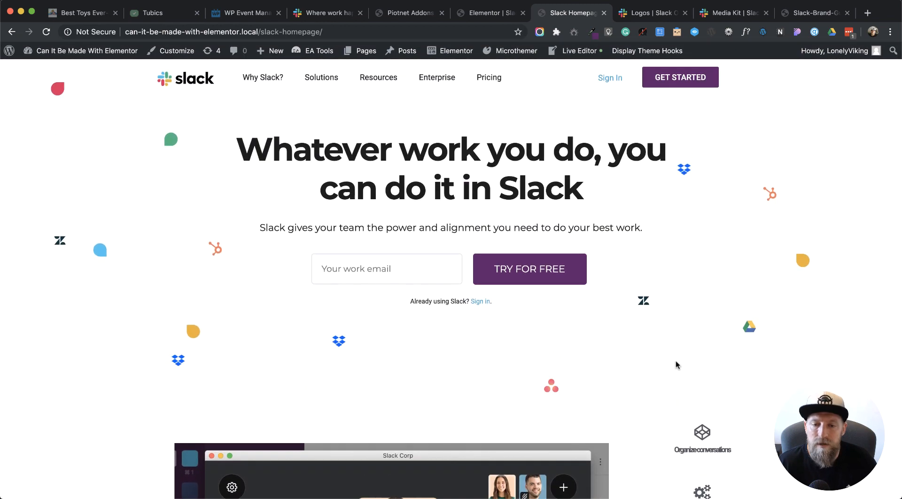